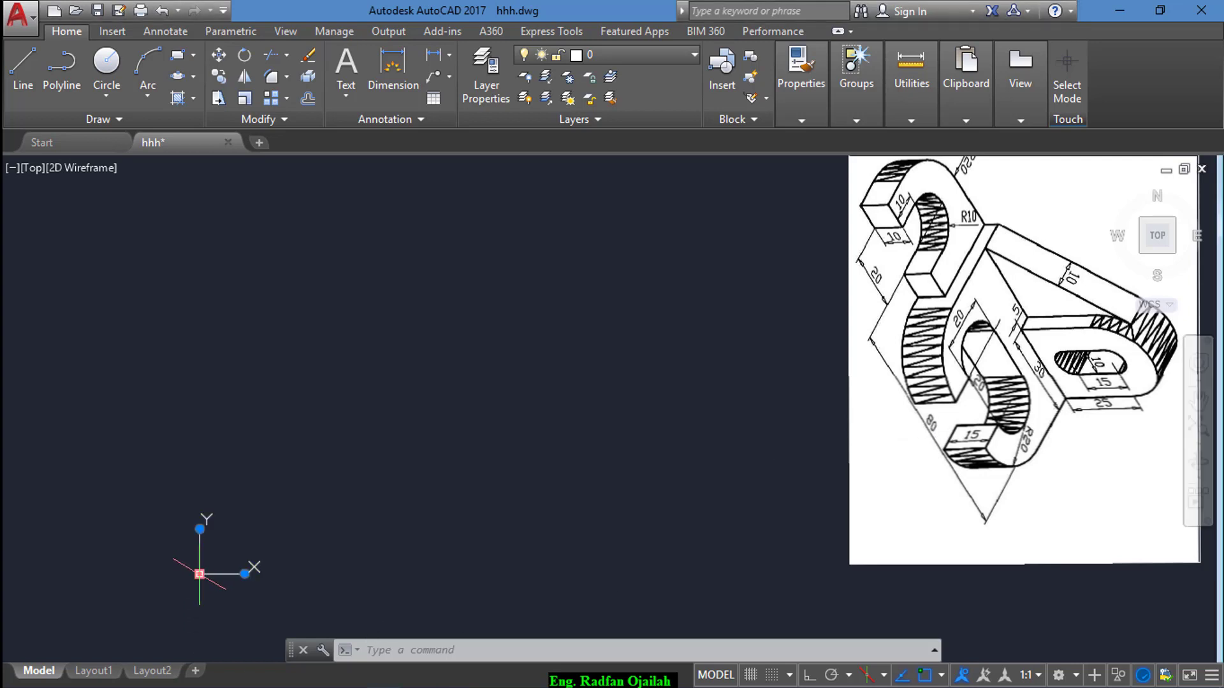
- Rotate the UCS 30 degrees about the Z axis
{"action": "right_click", "coordinate": [199, 573]}
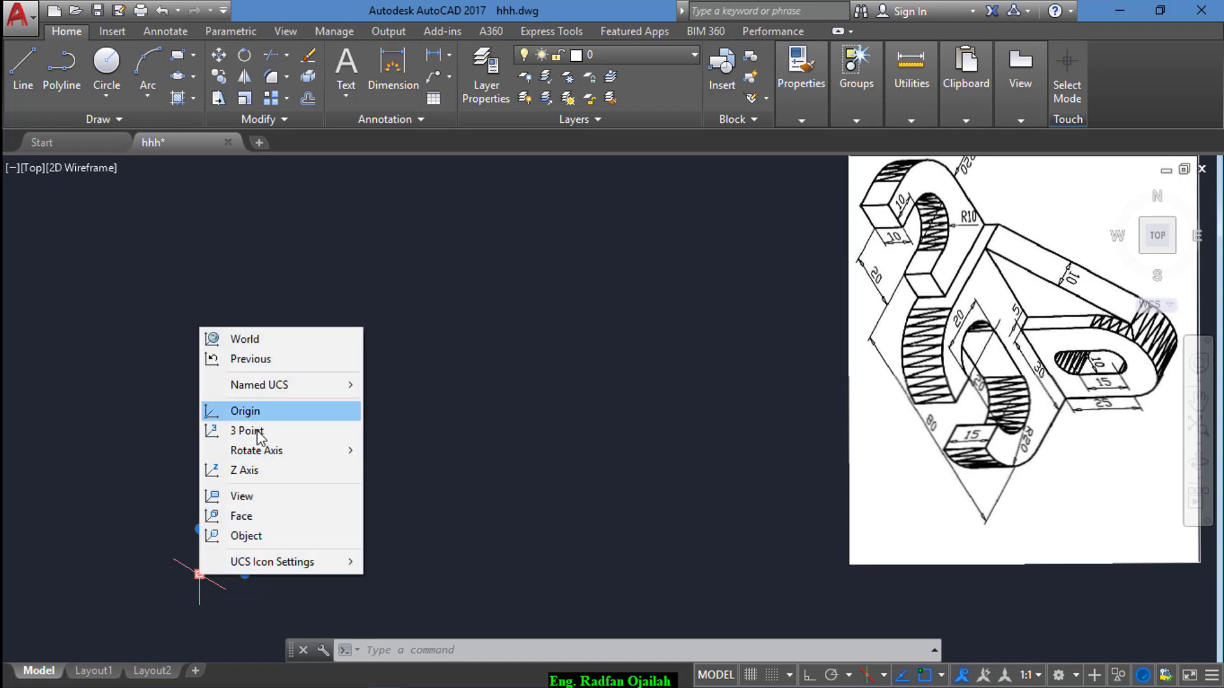
{"action": "mouse_move", "coordinate": [262, 455]}
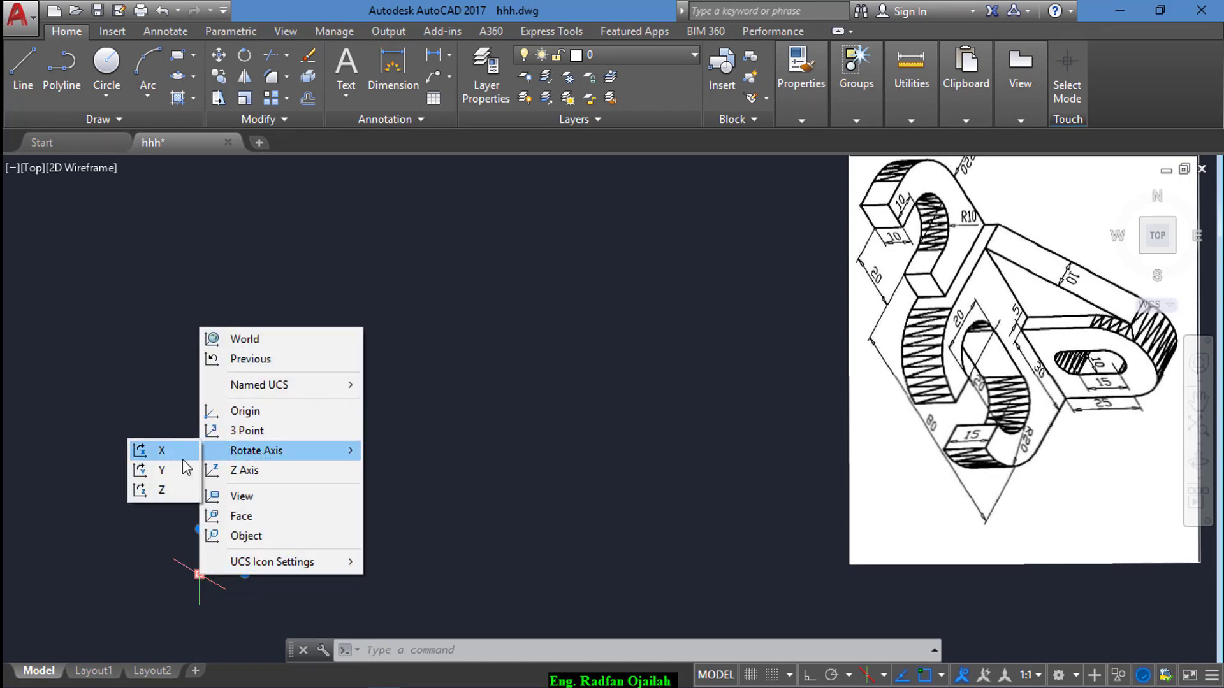
{"action": "left_click", "coordinate": [139, 493]}
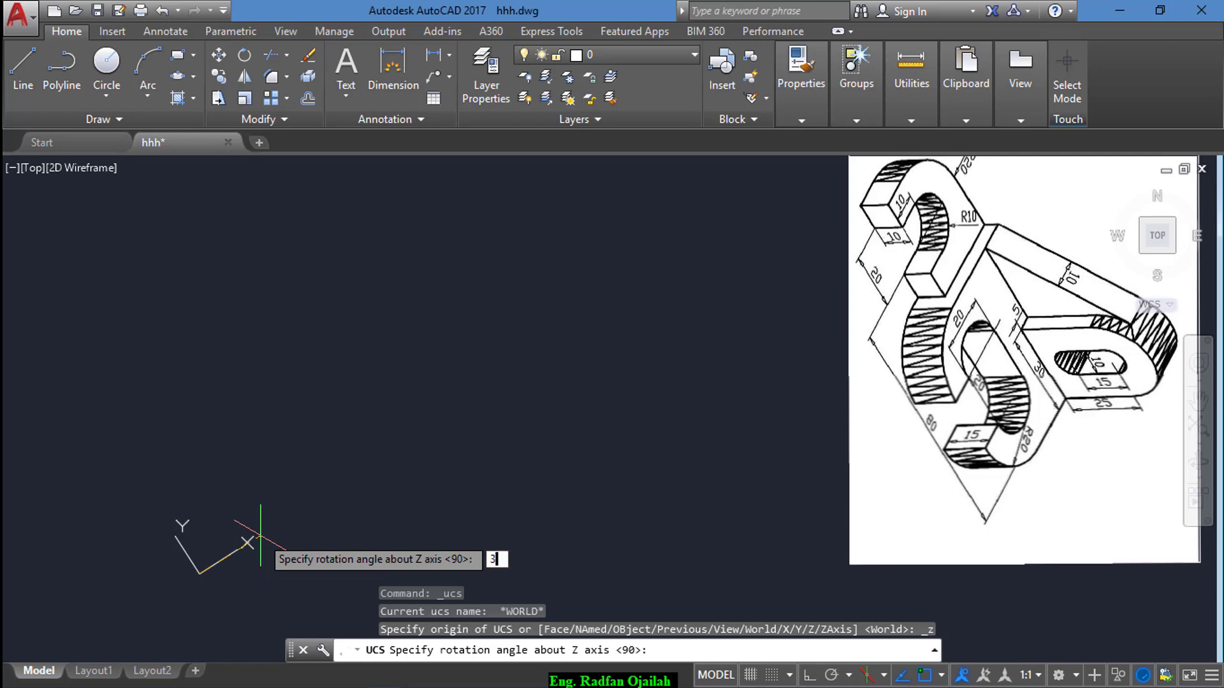
{"action": "key", "text": "Return"}
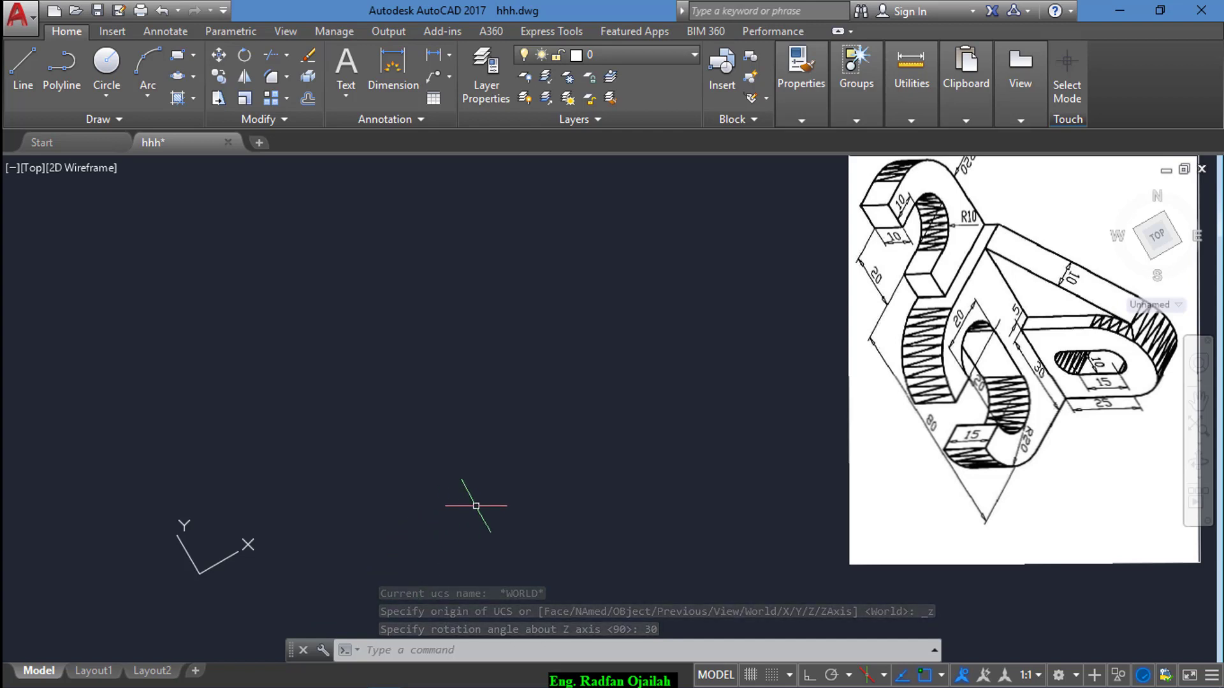
{"action": "type", "text": "l"}
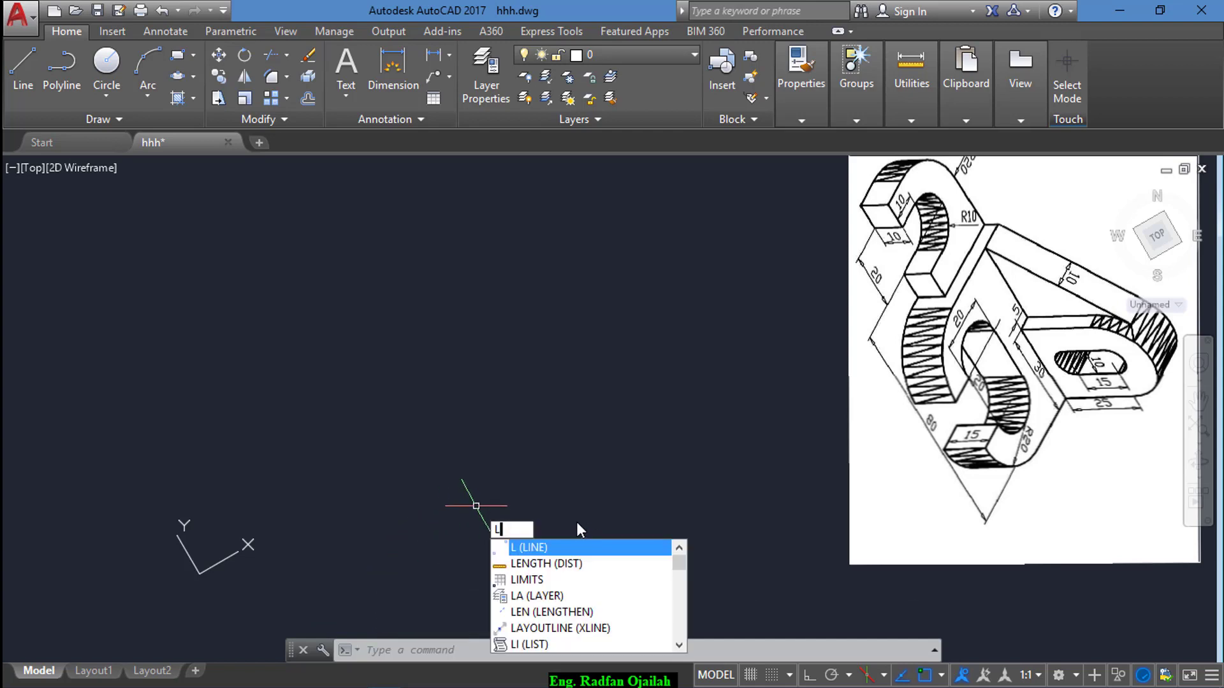
{"action": "key", "text": "Escape"}
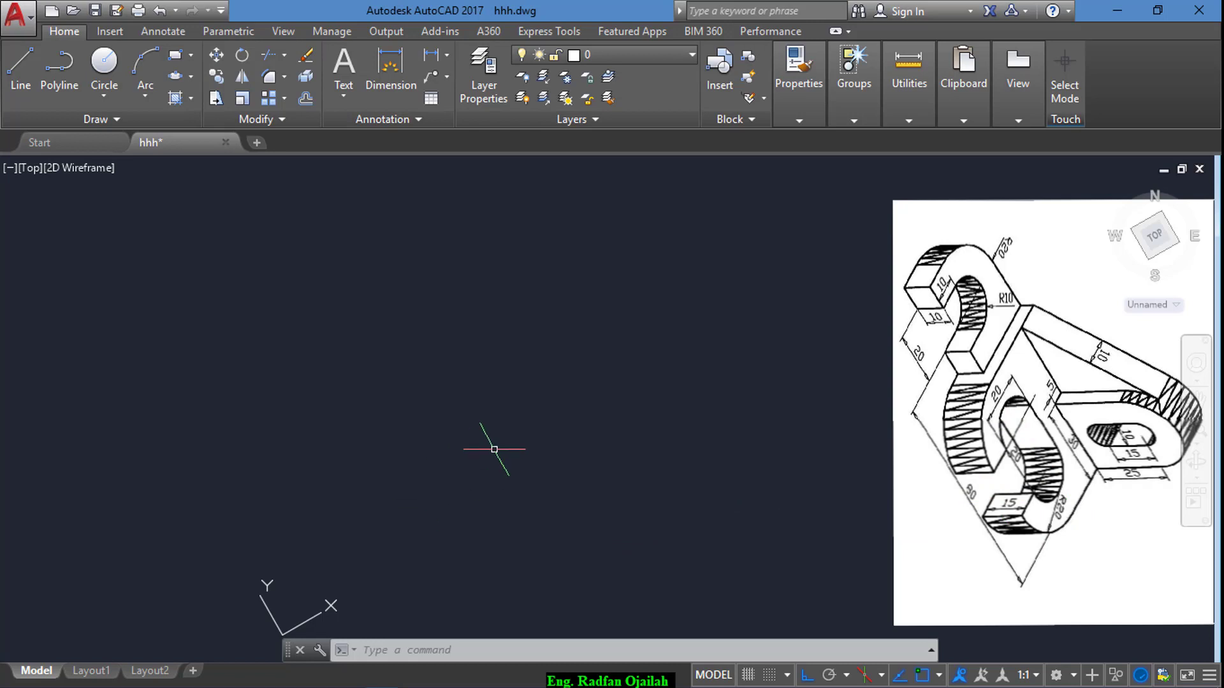
- Draw a closed rhombus with 20-unit sides using Line, switching from isoplane top to isoplane right to follow the isometric directions
{"action": "type", "text": "l"}
{"action": "key", "text": "Return"}
{"action": "left_click", "coordinate": [453, 385]}
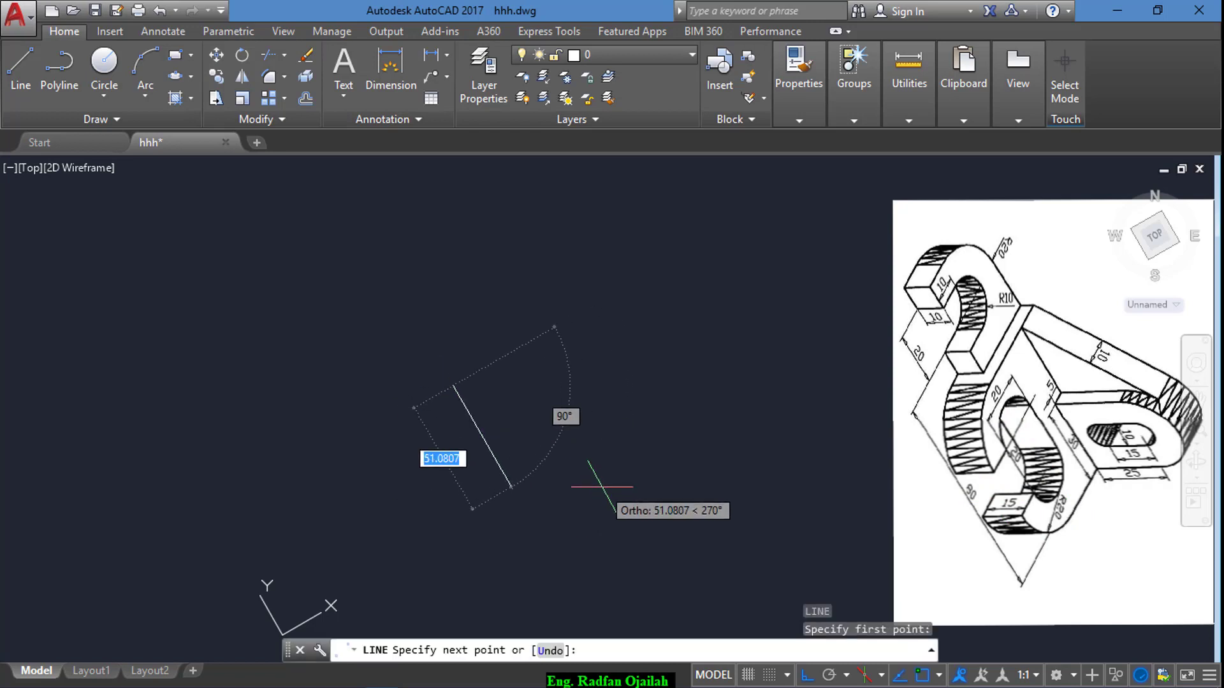
{"action": "type", "text": "20"}
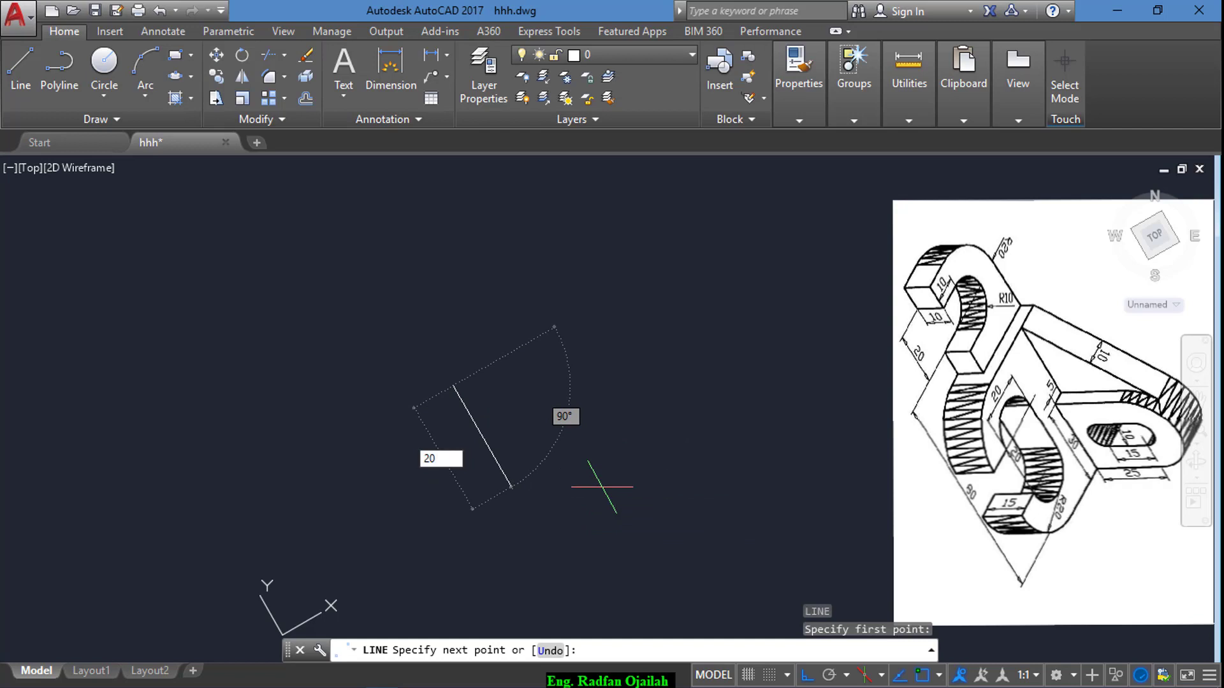
{"action": "key", "text": "Return"}
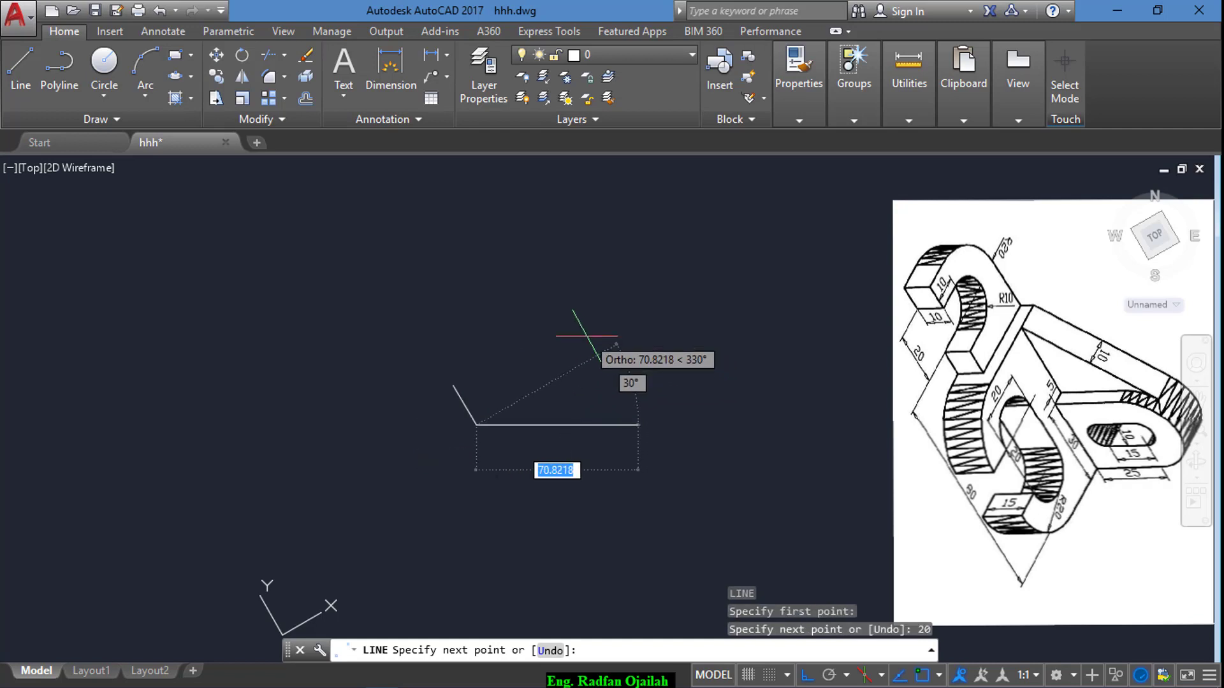
{"action": "key", "text": "F5"}
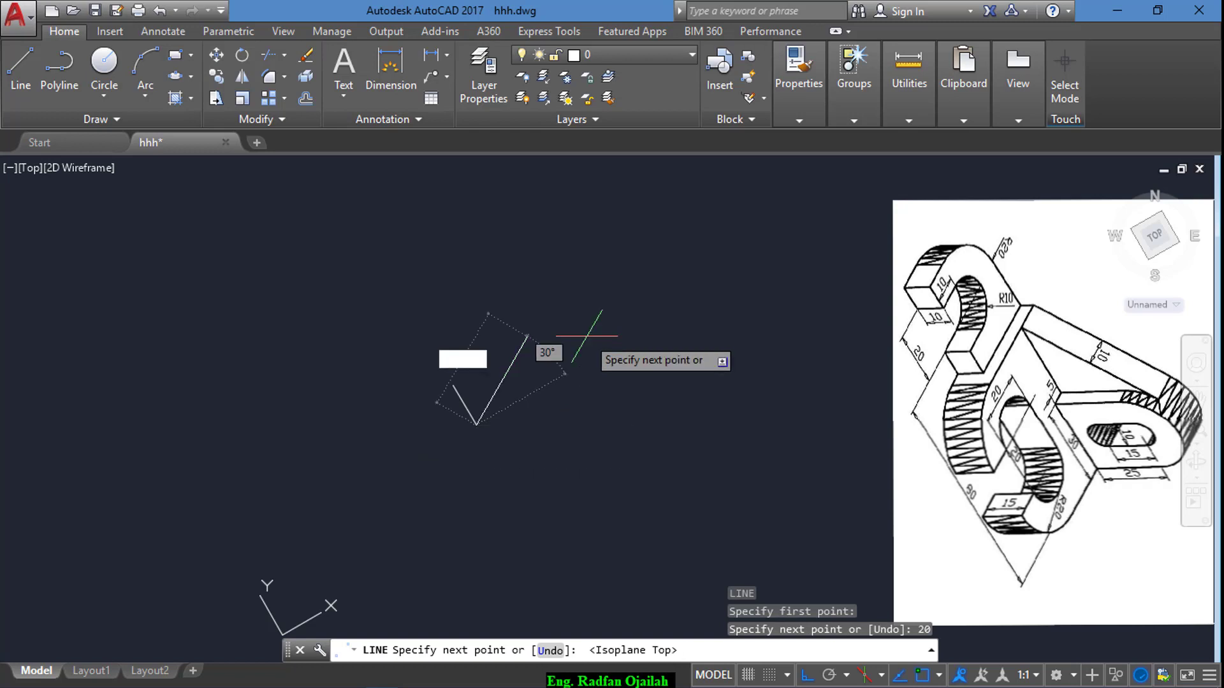
{"action": "key", "text": "Return"}
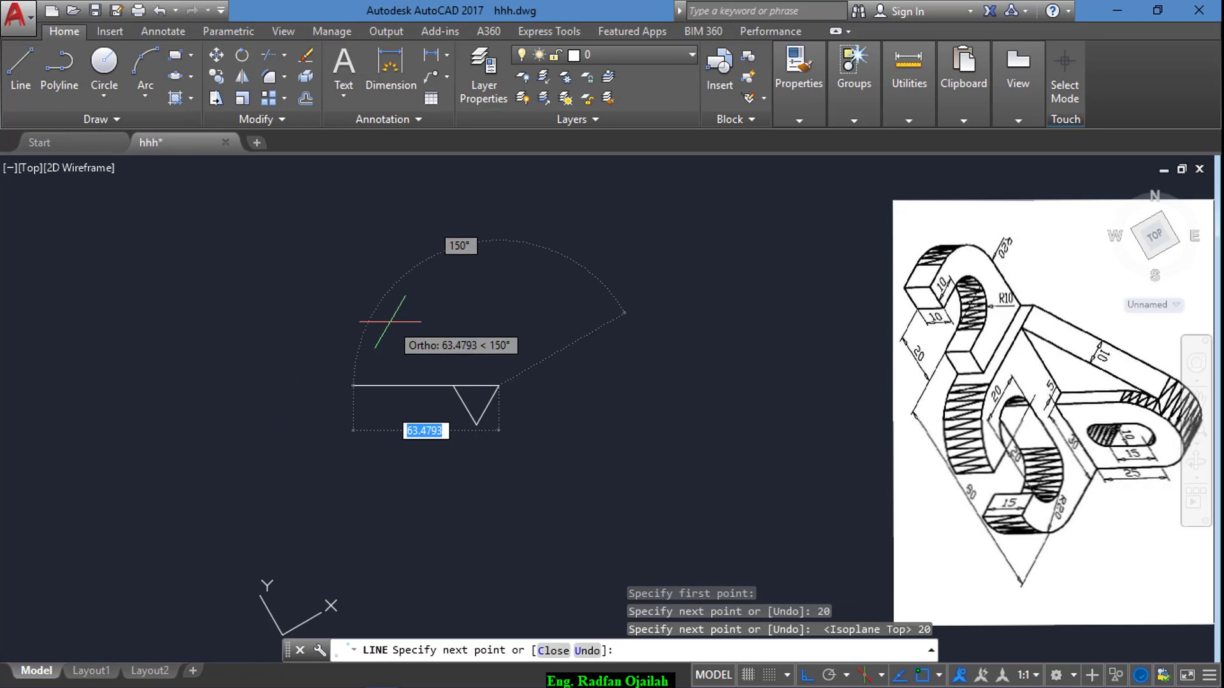
{"action": "key", "text": "F5"}
{"action": "type", "text": "2"}
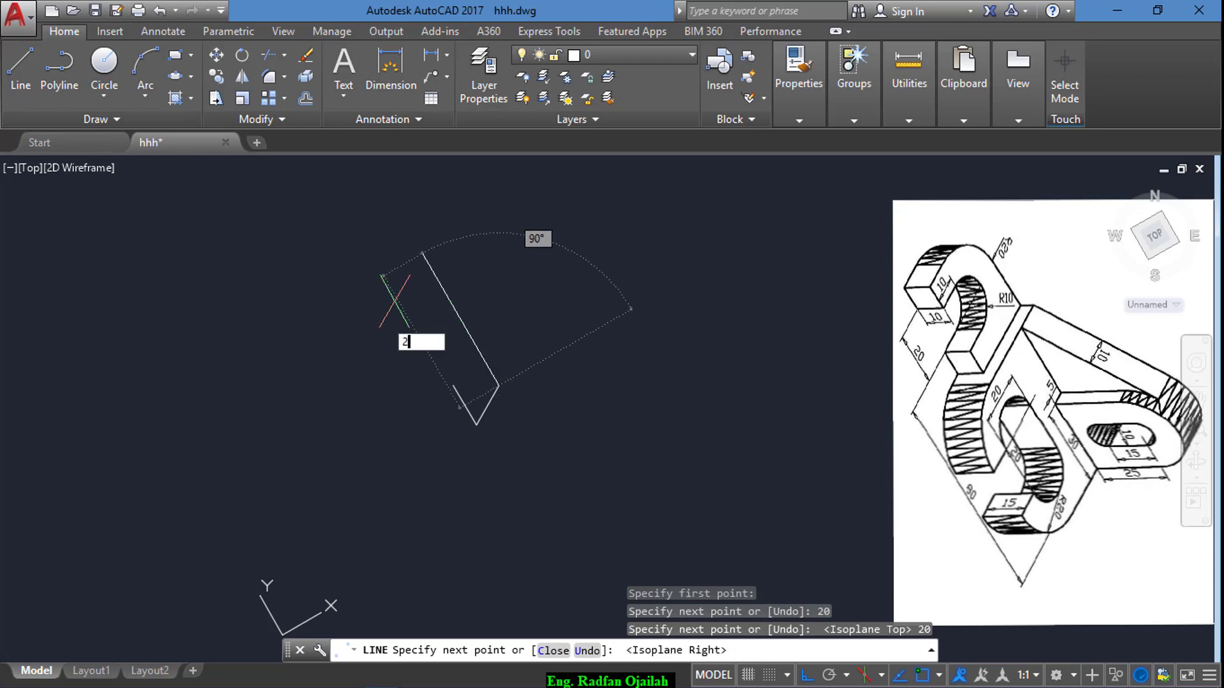
{"action": "type", "text": "0"}
{"action": "key", "text": "Return"}
{"action": "type", "text": "c"}
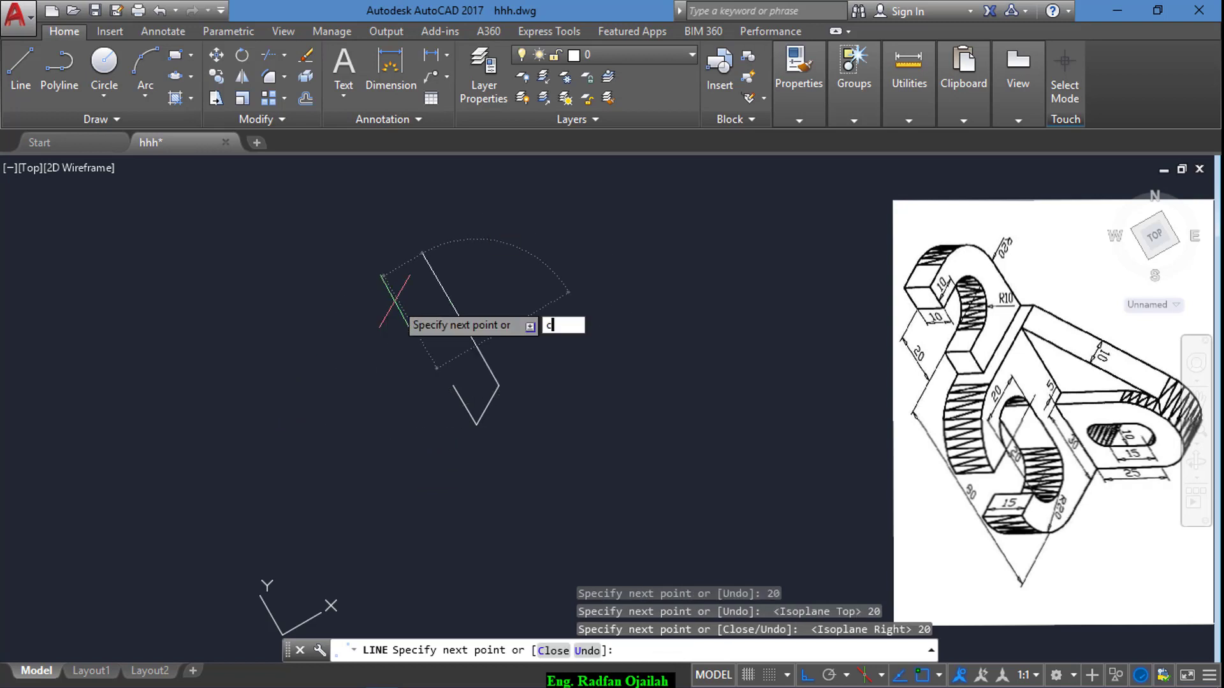
{"action": "key", "text": "Return"}
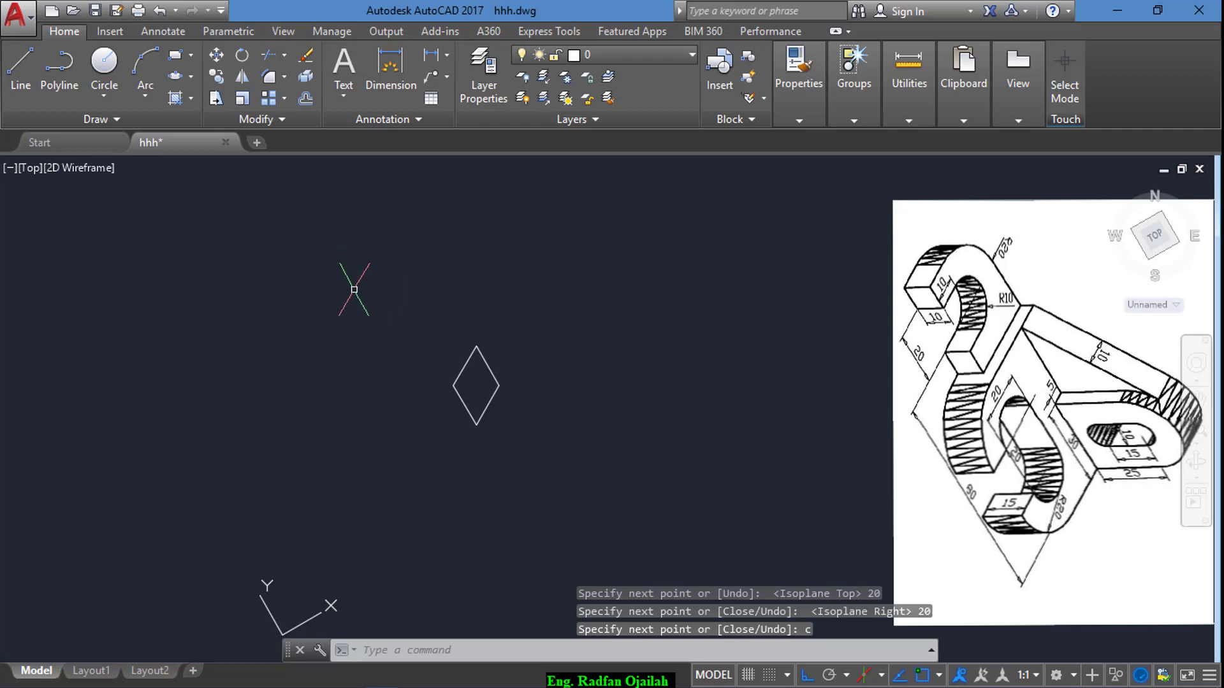
- Draw an isocircle centred on the midpoint of the rhombus's lower-right side, with its radius reaching that side's endpoint
{"action": "left_click", "coordinate": [181, 76]}
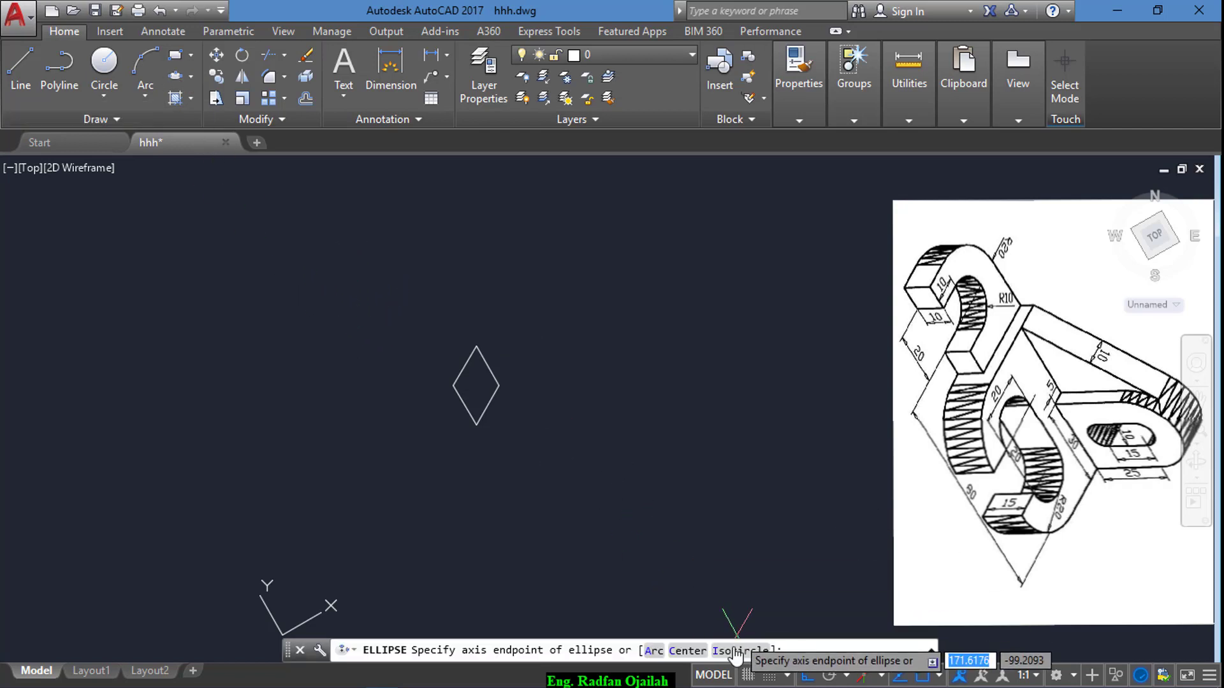
{"action": "type", "text": "I"}
{"action": "key", "text": "Return"}
{"action": "left_click", "coordinate": [488, 405]}
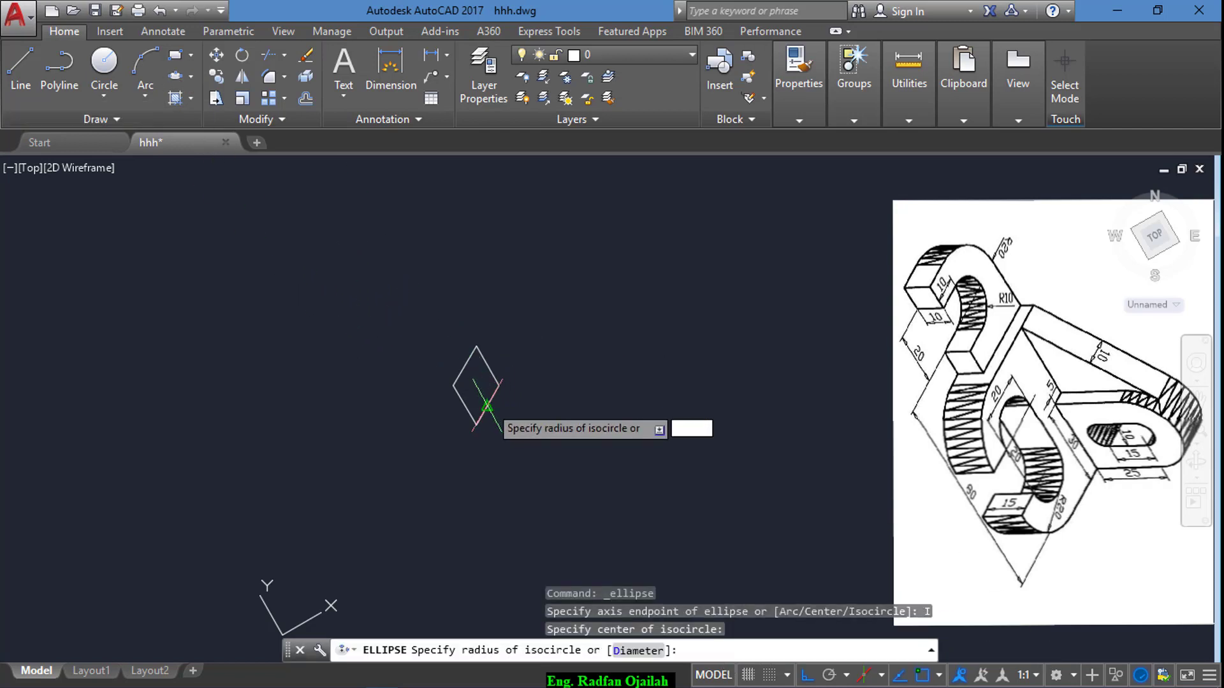
{"action": "left_click", "coordinate": [498, 386]}
{"action": "key", "text": "Return"}
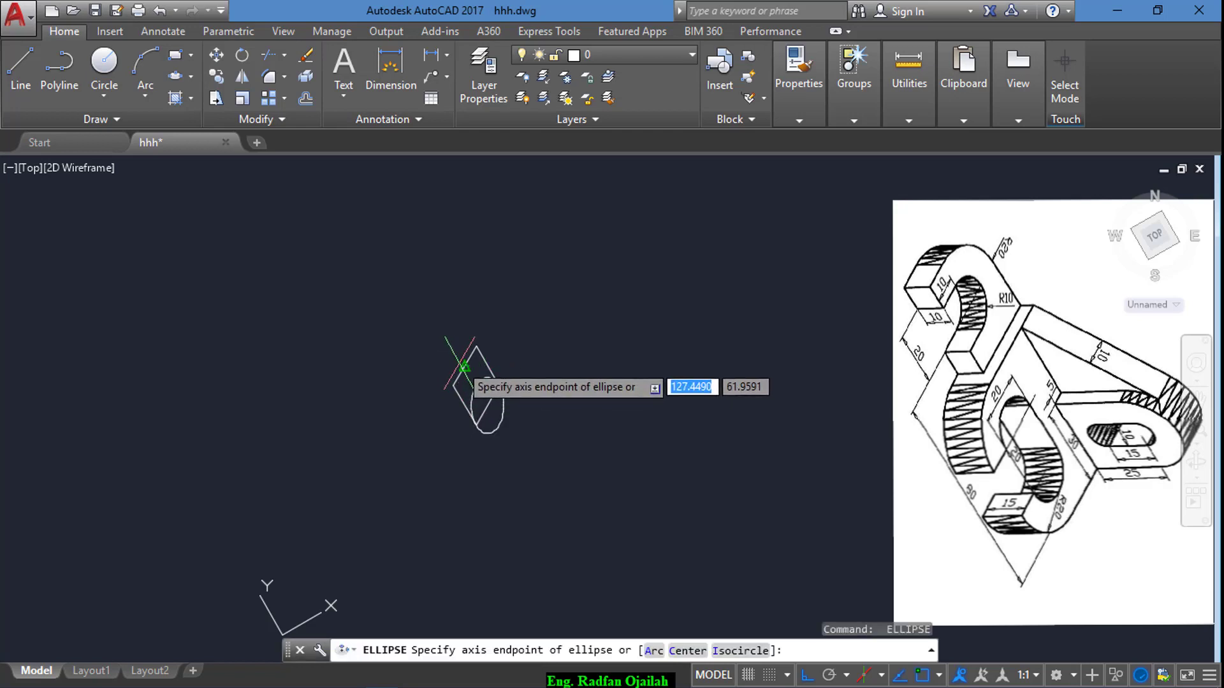
{"action": "left_click", "coordinate": [476, 347]}
{"action": "key", "text": "Escape"}
- Draw a matching isocircle centred on the midpoint of the rhombus's upper-left side, with its radius reaching that side's endpoint
{"action": "key", "text": "Return"}
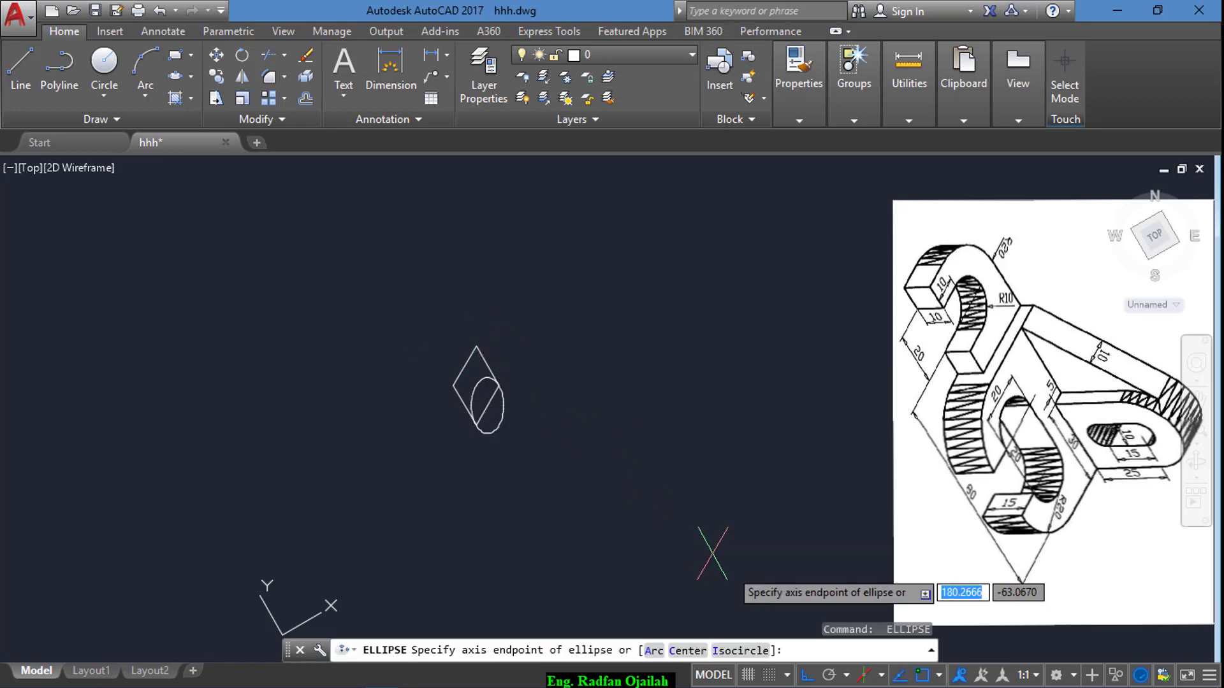
{"action": "type", "text": "I"}
{"action": "key", "text": "Return"}
{"action": "left_click", "coordinate": [465, 366]}
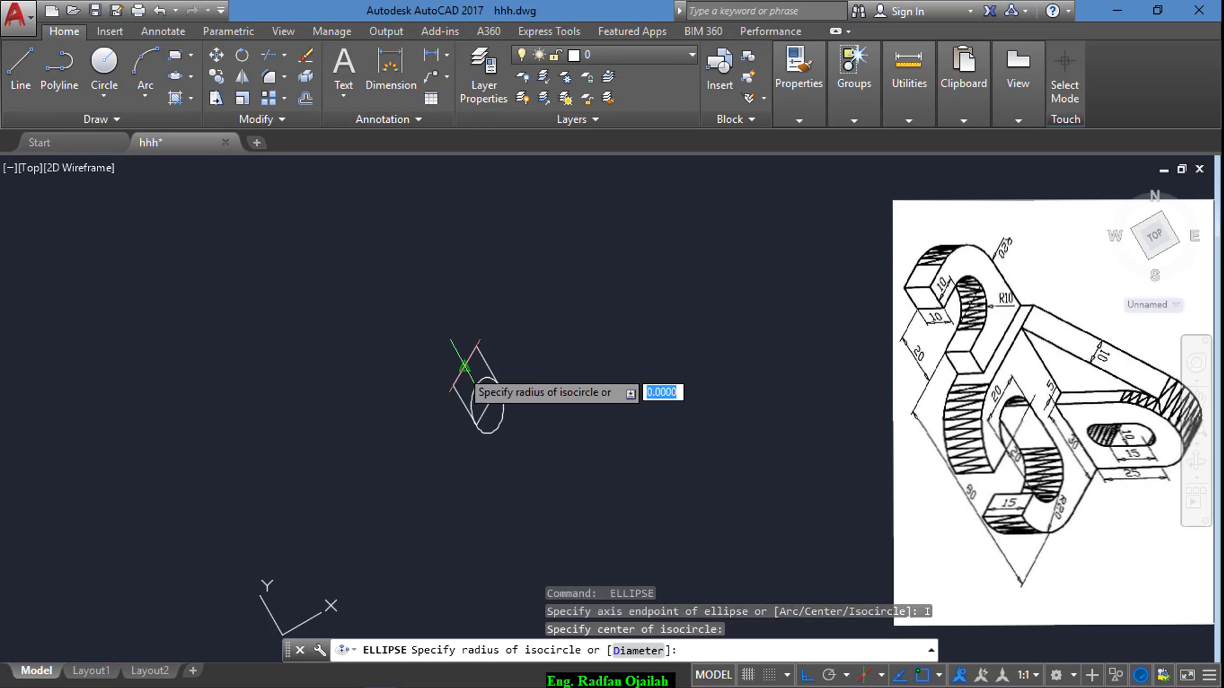
{"action": "left_click", "coordinate": [476, 342]}
- Draw a separate 40-unit line above the isocircles, parallel to the rhombus sides that cross them
{"action": "scroll", "coordinate": [480, 376], "scroll_direction": "up", "scroll_amount": 6}
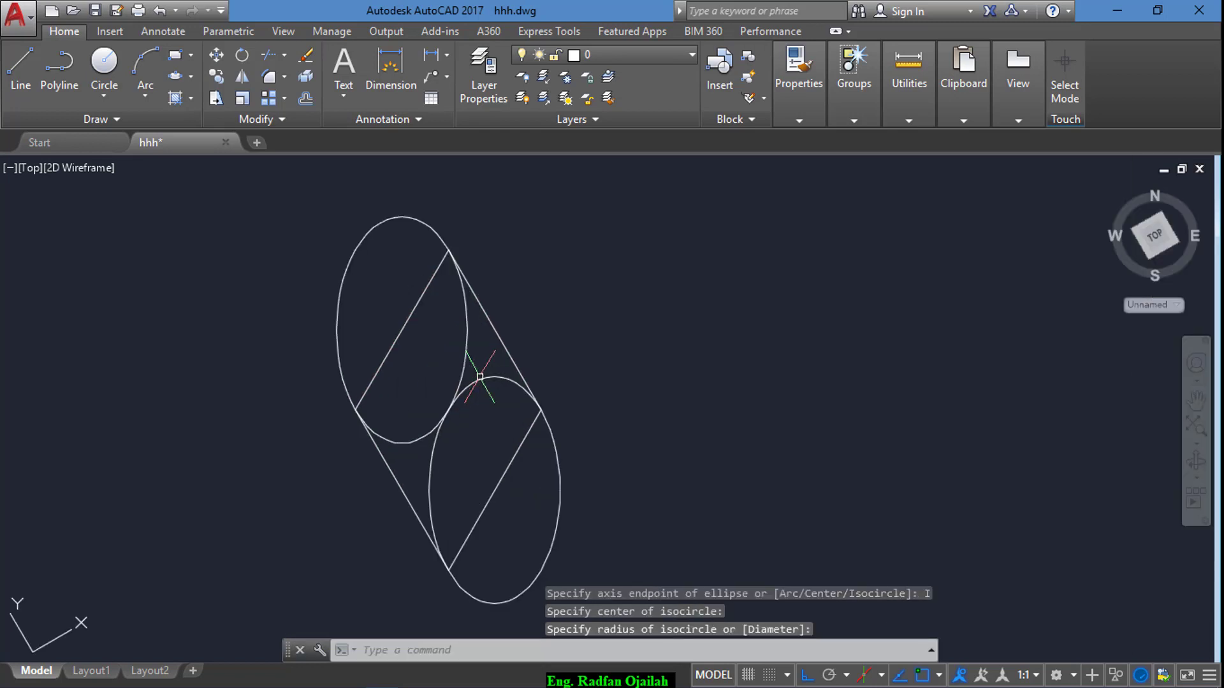
{"action": "type", "text": "l"}
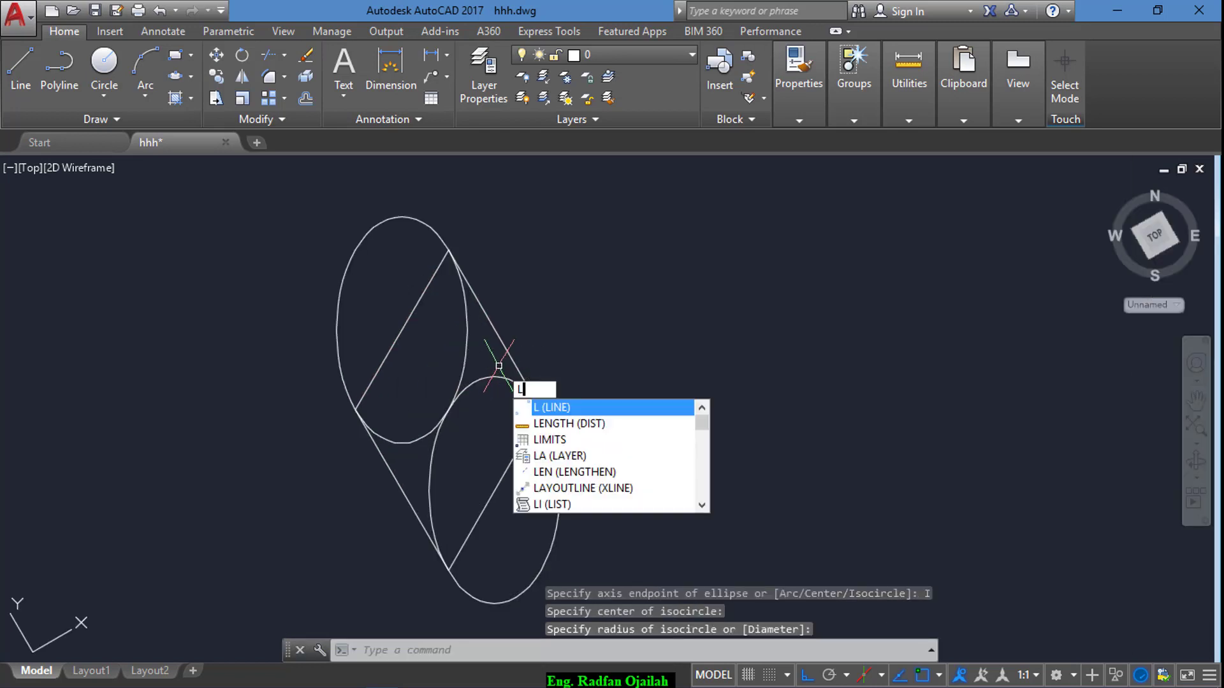
{"action": "key", "text": "Return"}
{"action": "scroll", "coordinate": [733, 396], "scroll_direction": "down", "scroll_amount": 4}
{"action": "left_click", "coordinate": [622, 217]}
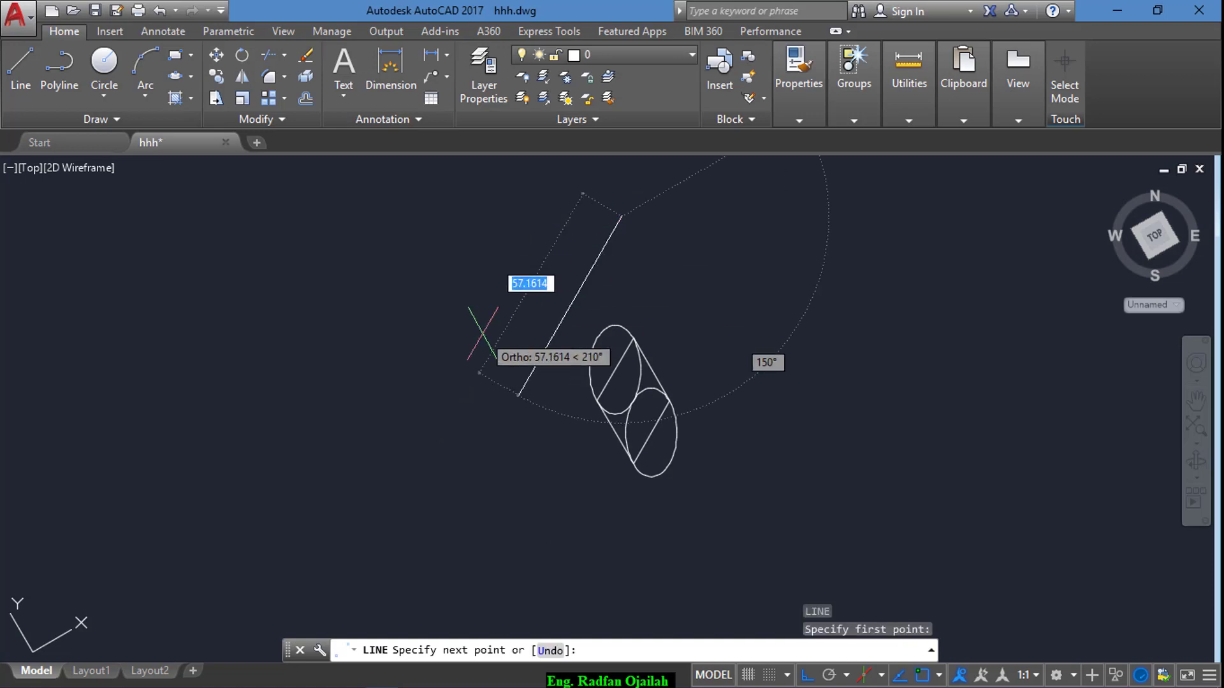
{"action": "type", "text": "40"}
{"action": "key", "text": "Return"}
{"action": "key", "text": "Return"}
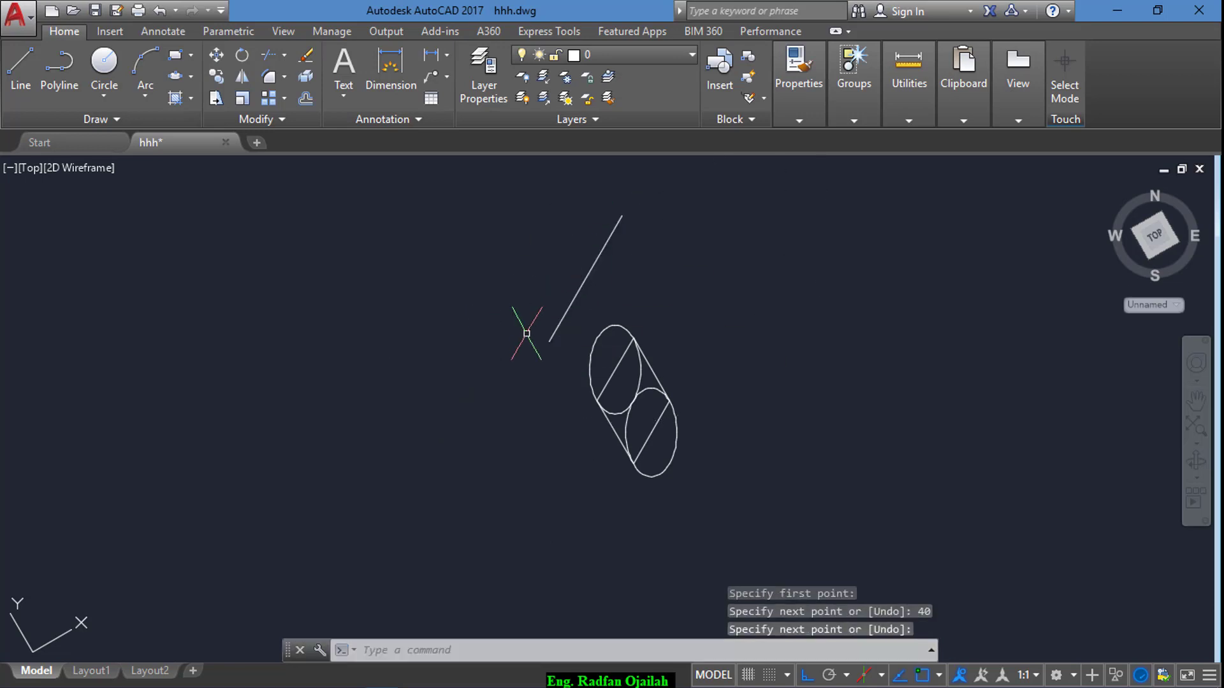
- Move the 40-unit line by its midpoint onto the centre of the lower isocircle
{"action": "type", "text": "m"}
{"action": "key", "text": "Return"}
{"action": "left_click", "coordinate": [587, 274]}
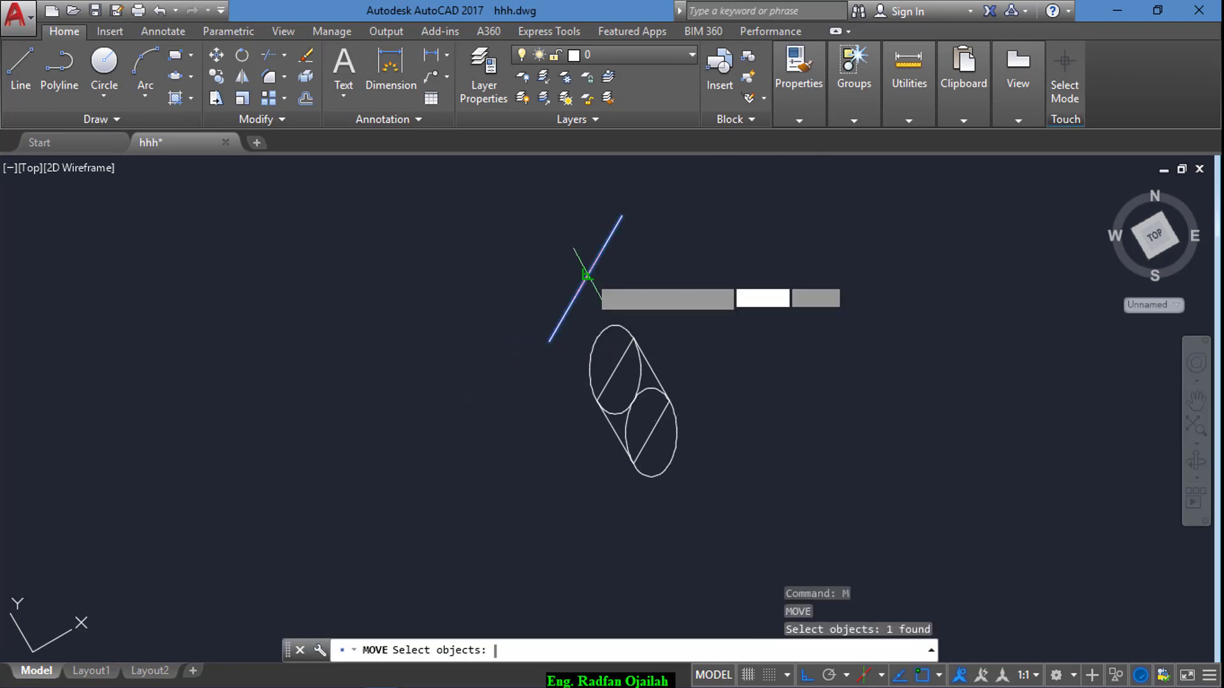
{"action": "key", "text": "Return"}
{"action": "left_click", "coordinate": [585, 278]}
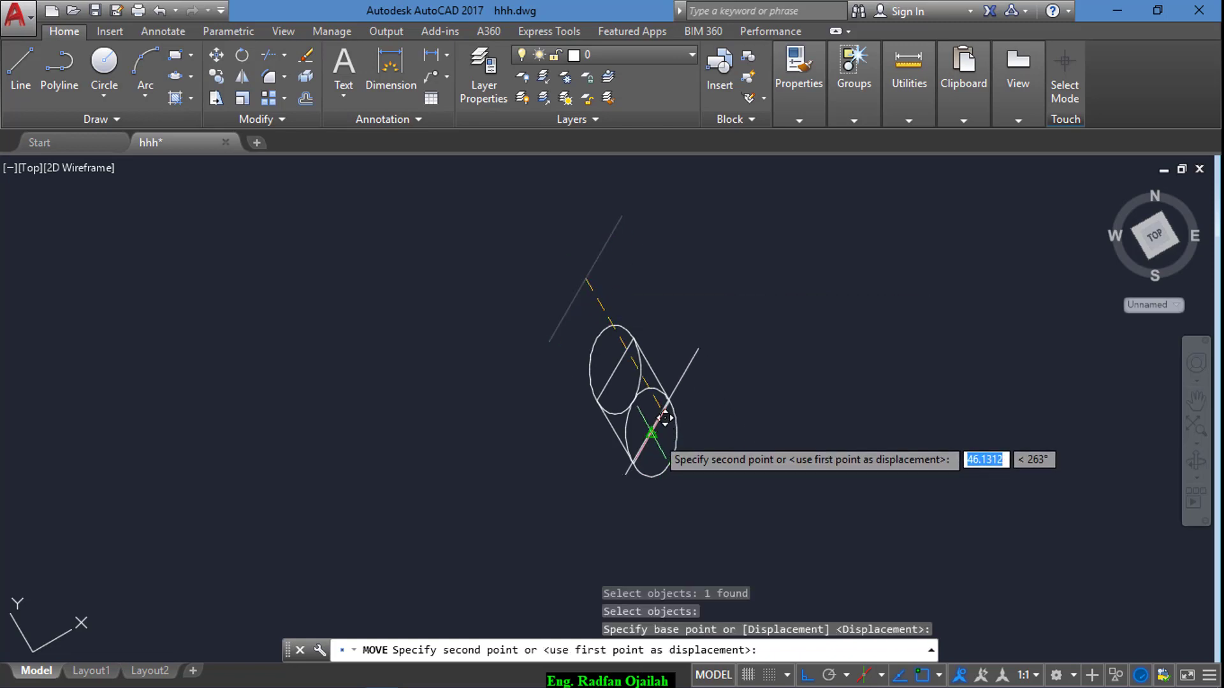
{"action": "left_click", "coordinate": [656, 436]}
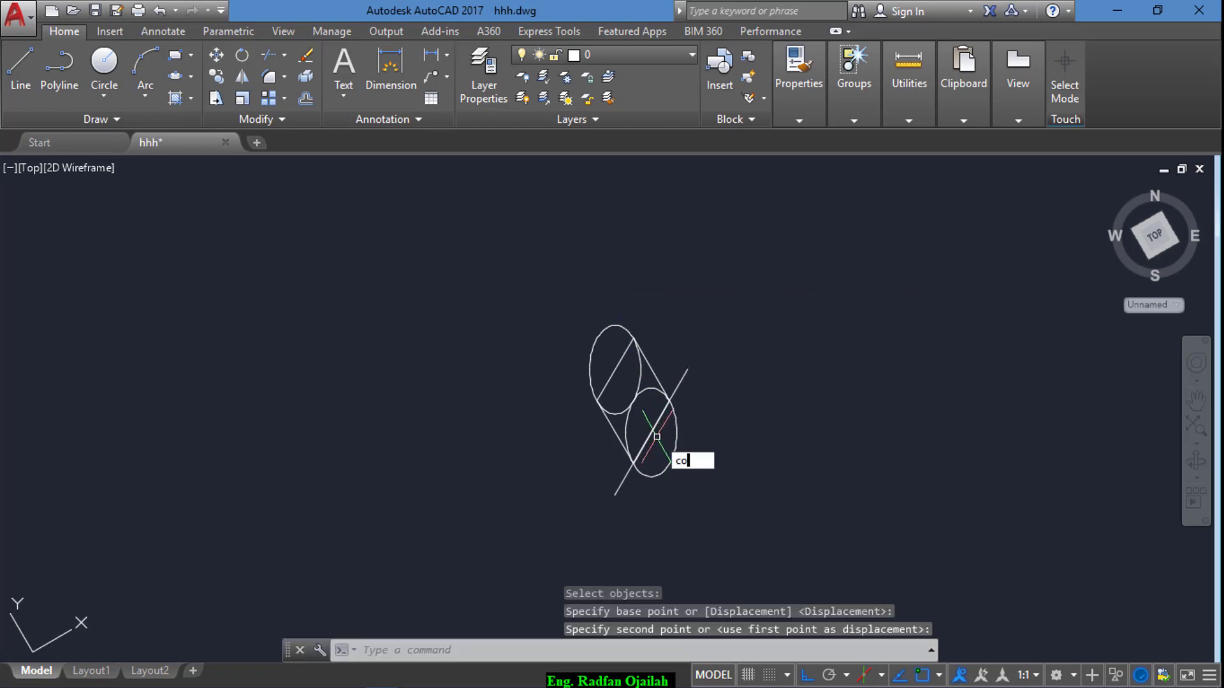
- Copy the 40-unit line from the lower isocircle's centre to the upper isocircle's centre
{"action": "key", "text": "Return"}
{"action": "left_click", "coordinate": [680, 390]}
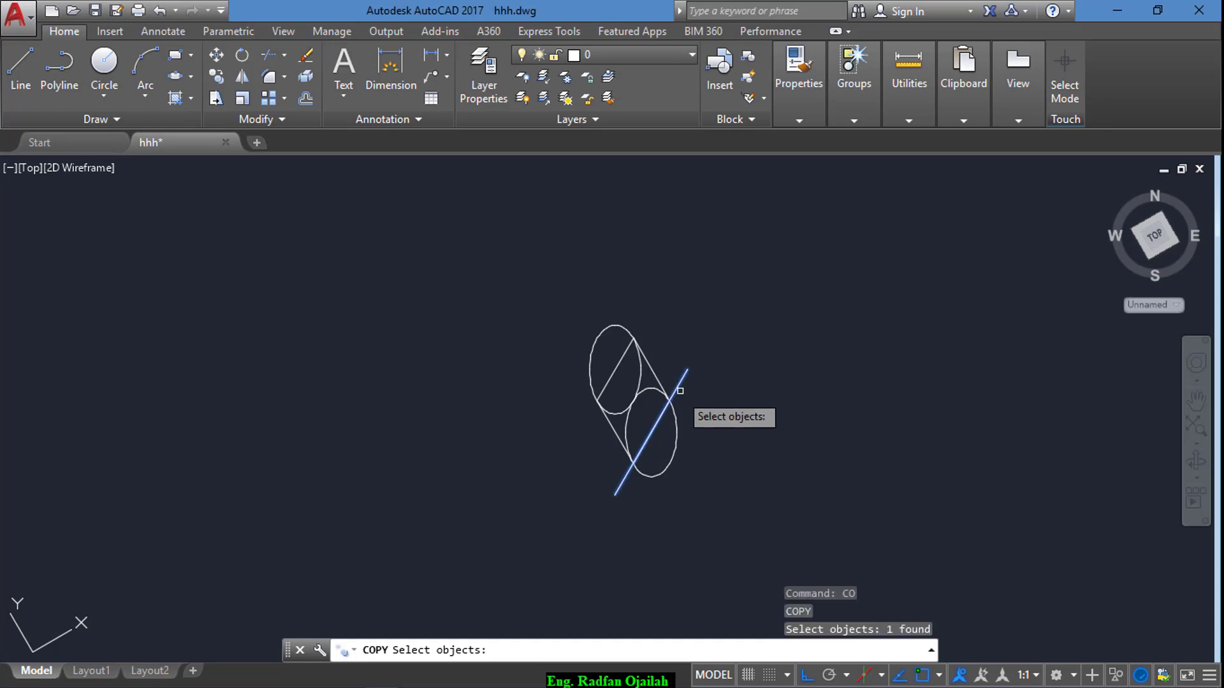
{"action": "key", "text": "Return"}
{"action": "left_click", "coordinate": [651, 431]}
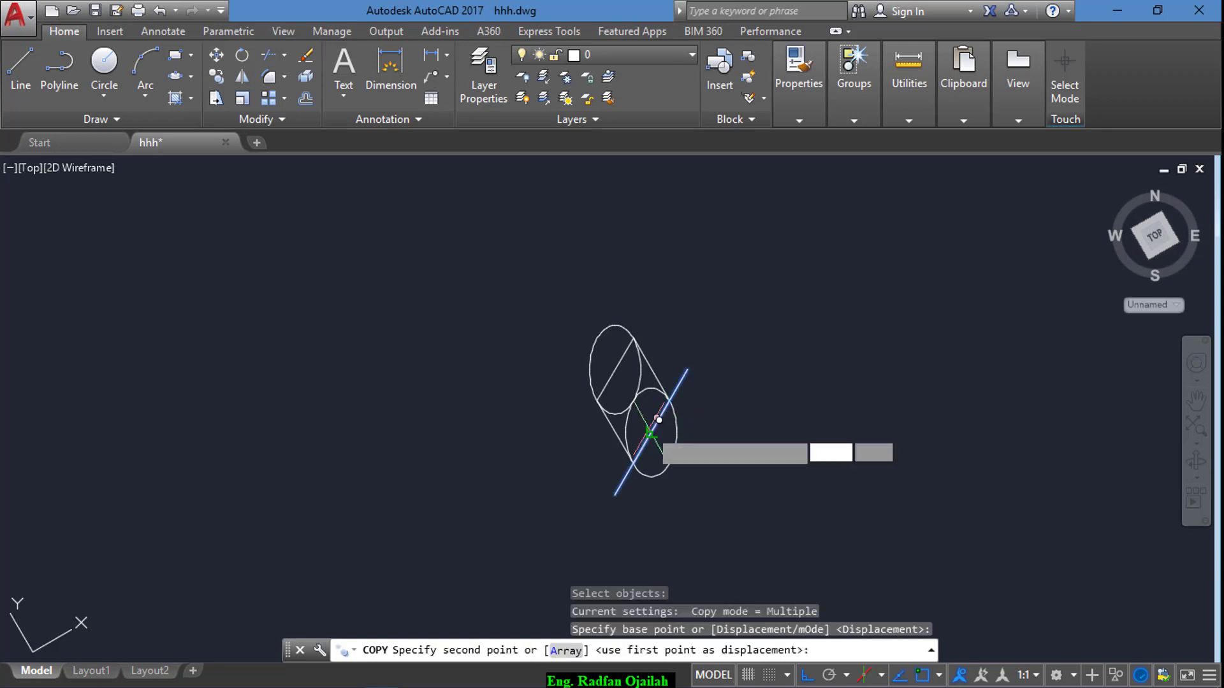
{"action": "left_click", "coordinate": [628, 364]}
{"action": "scroll", "coordinate": [519, 359], "scroll_direction": "down", "scroll_amount": 2}
{"action": "key", "text": "Escape"}
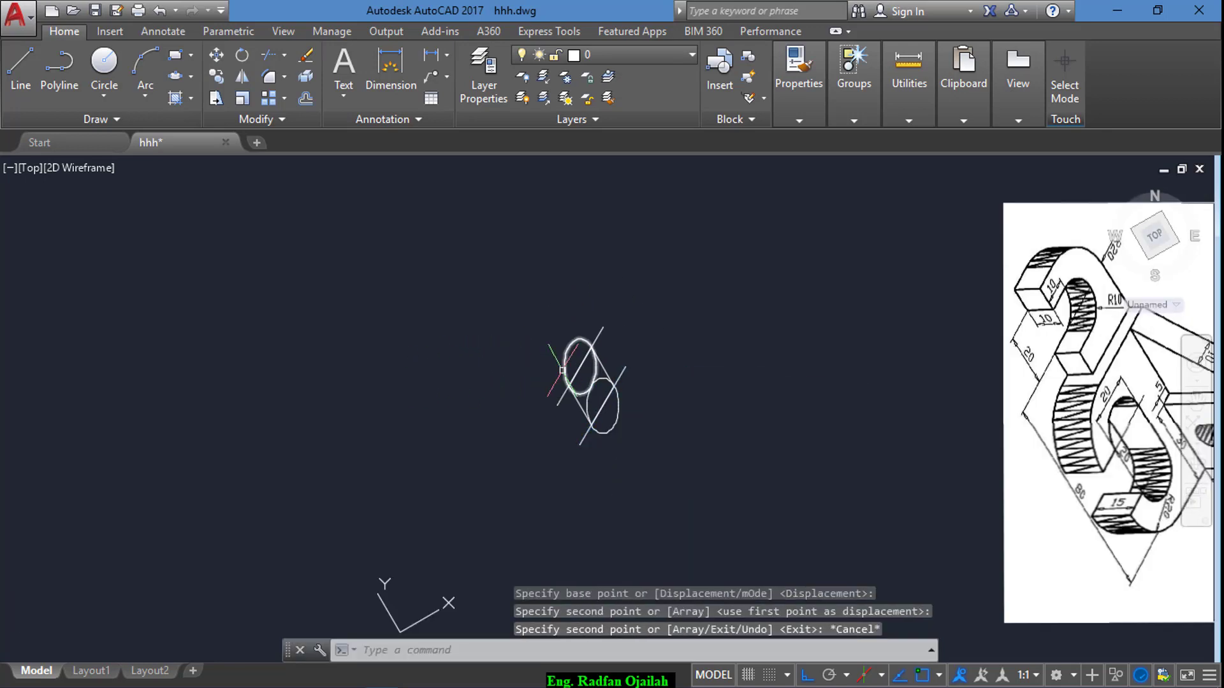
- Draw a larger isocircle concentric with the lower one, with its radius reaching the upper end of the 40-unit line
{"action": "left_click", "coordinate": [179, 78]}
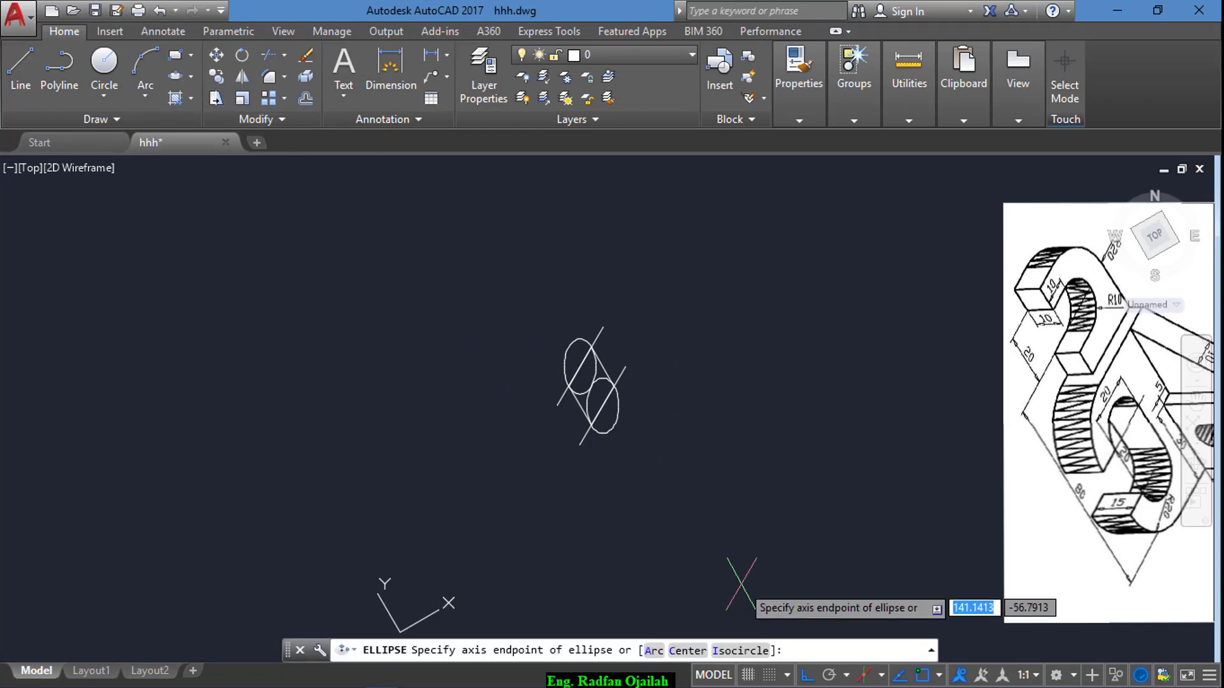
{"action": "type", "text": "I"}
{"action": "key", "text": "Return"}
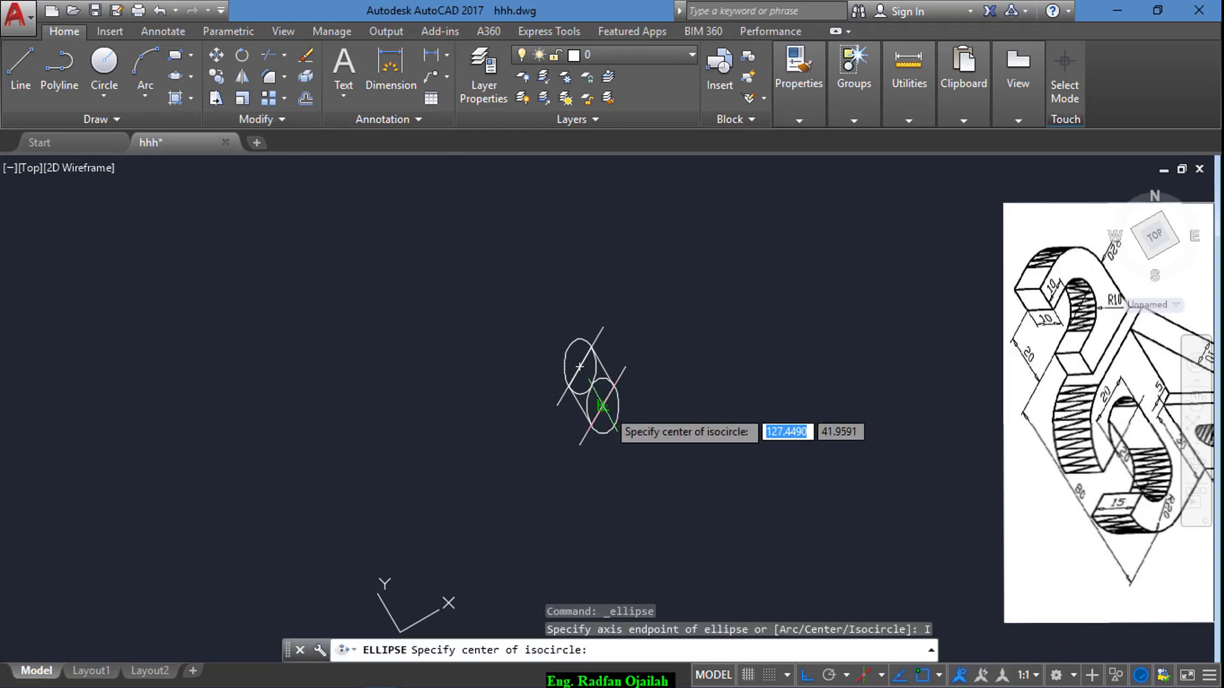
{"action": "left_click", "coordinate": [603, 406]}
{"action": "left_click", "coordinate": [626, 367]}
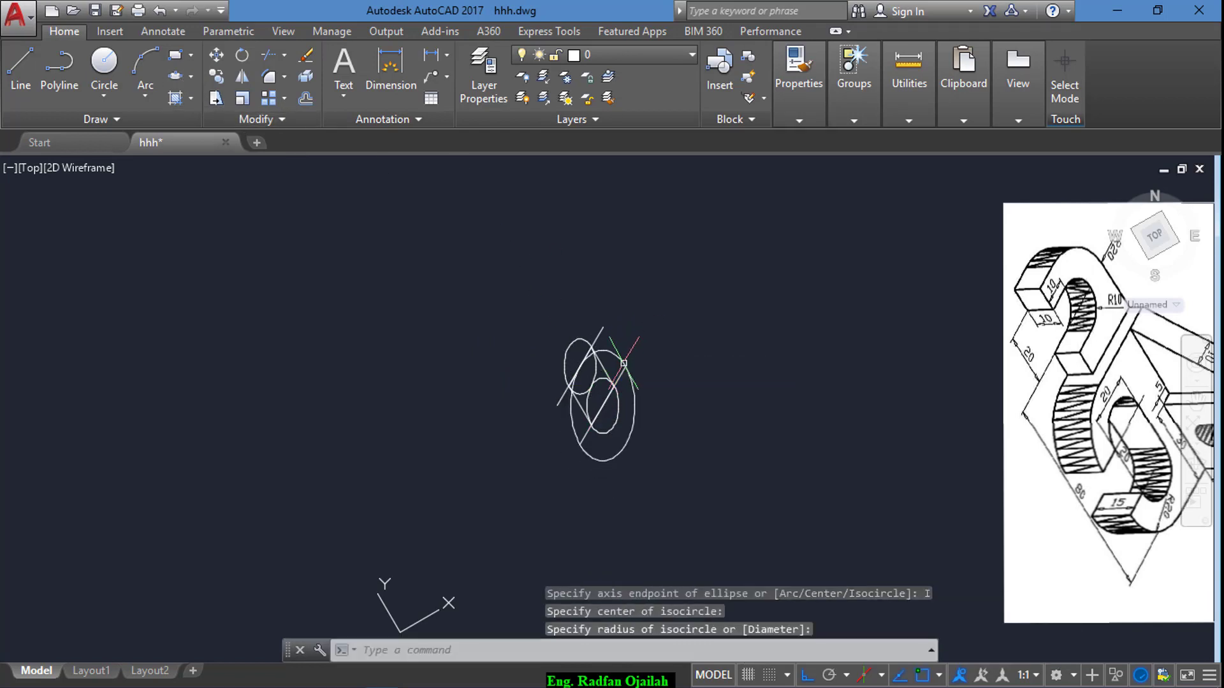
- Draw a larger isocircle concentric with the upper one, with its radius reaching the upper end of the copied 40-unit line
{"action": "key", "text": "Return"}
{"action": "scroll", "coordinate": [590, 355], "scroll_direction": "up", "scroll_amount": 3}
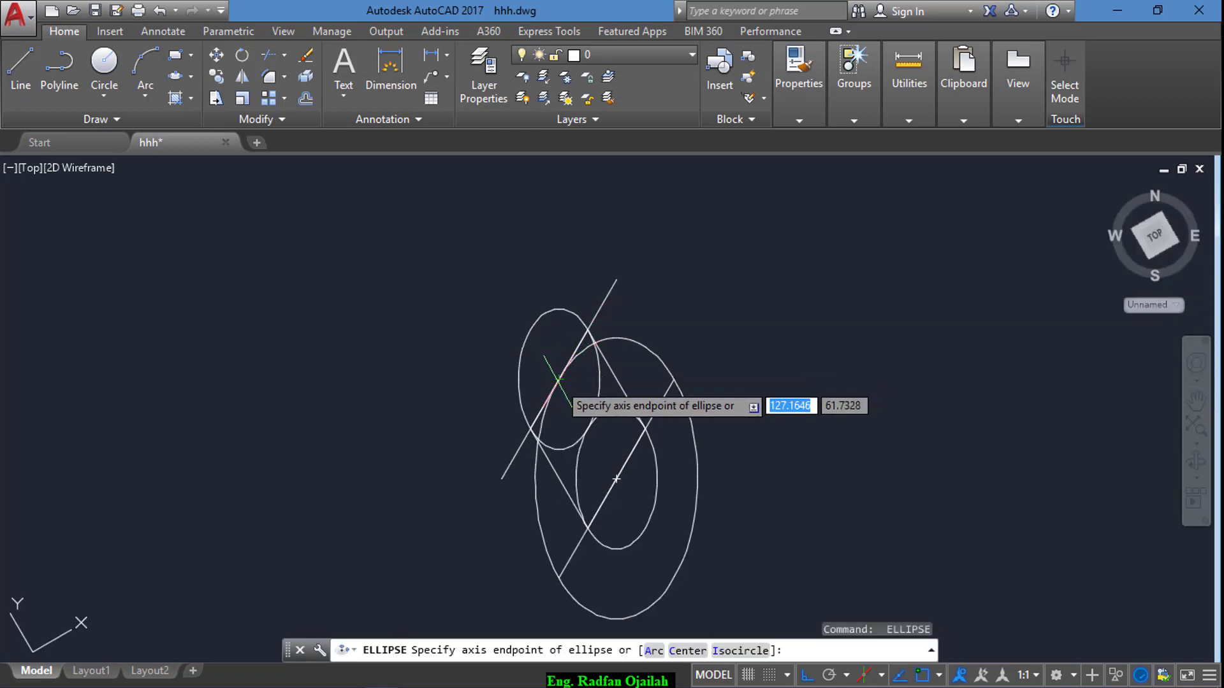
{"action": "left_click", "coordinate": [742, 650]}
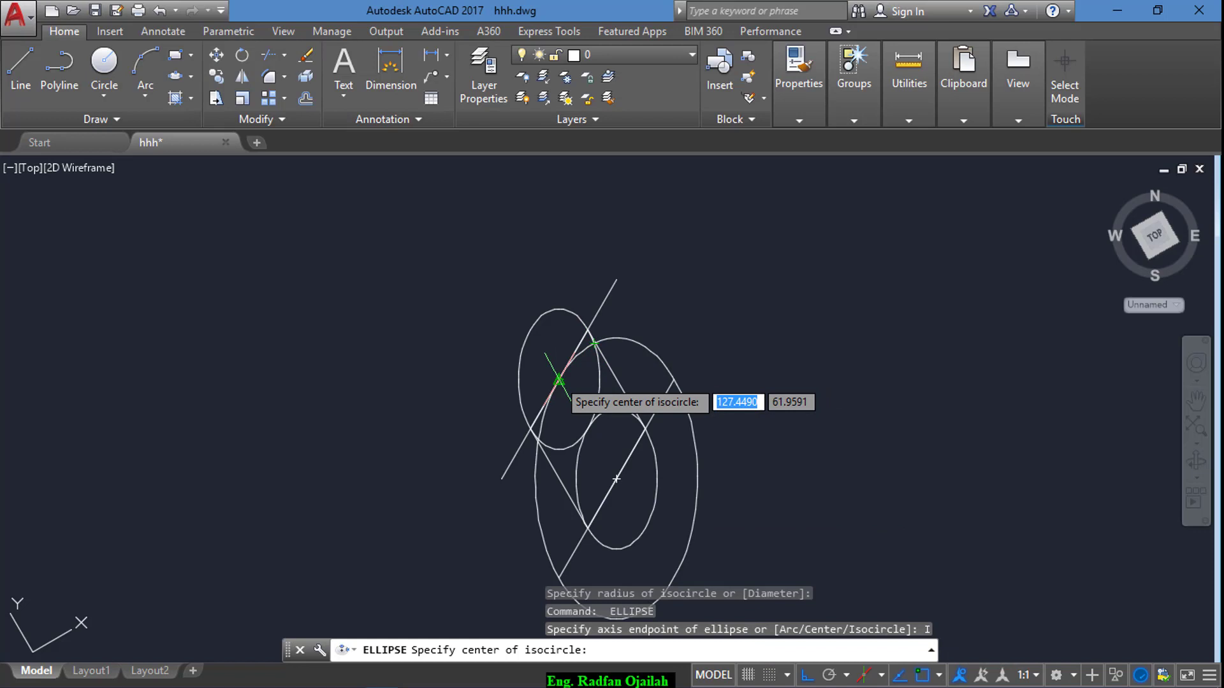
{"action": "left_click", "coordinate": [558, 381]}
{"action": "left_click", "coordinate": [616, 281]}
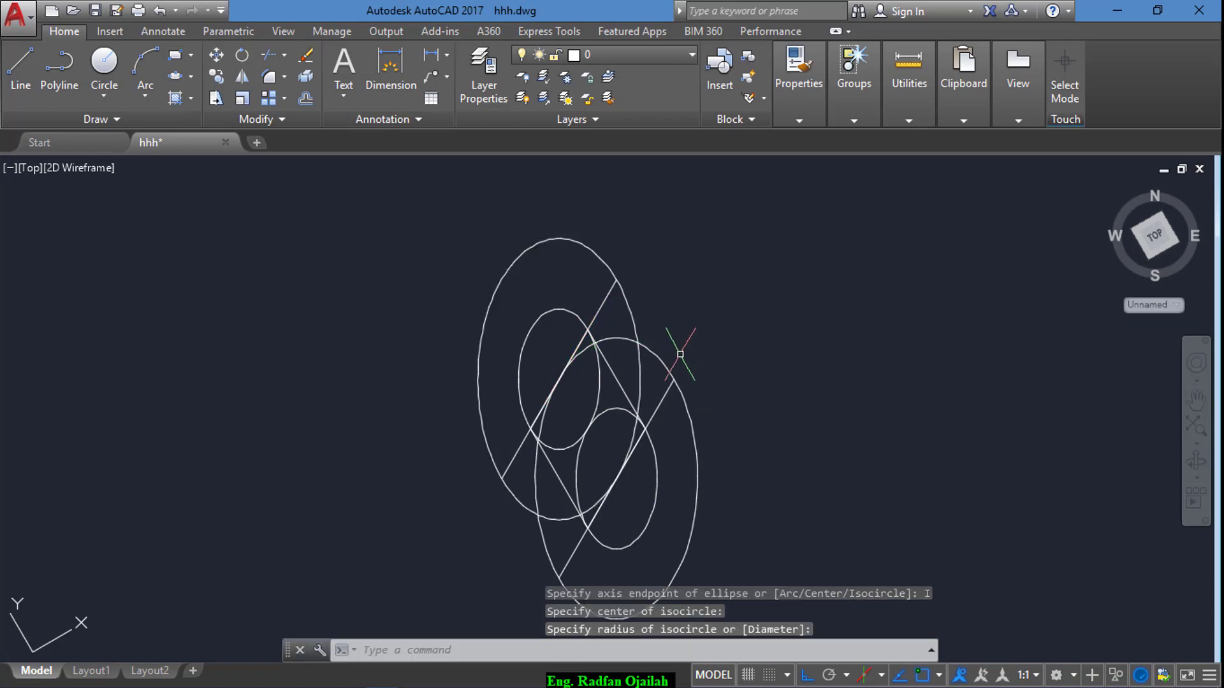
- Trim the facing halves of the two large isocircles, using the two 40-unit lines as cutting edges
{"action": "type", "text": "tr"}
{"action": "key", "text": "Return"}
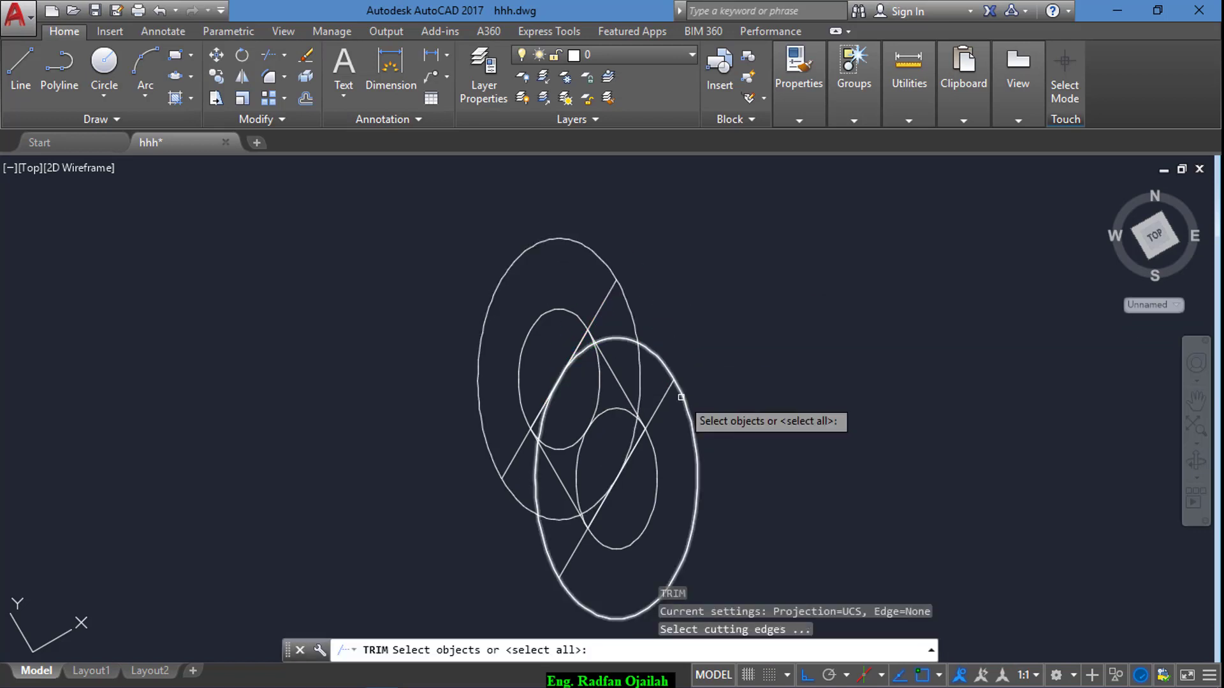
{"action": "left_click", "coordinate": [661, 405]}
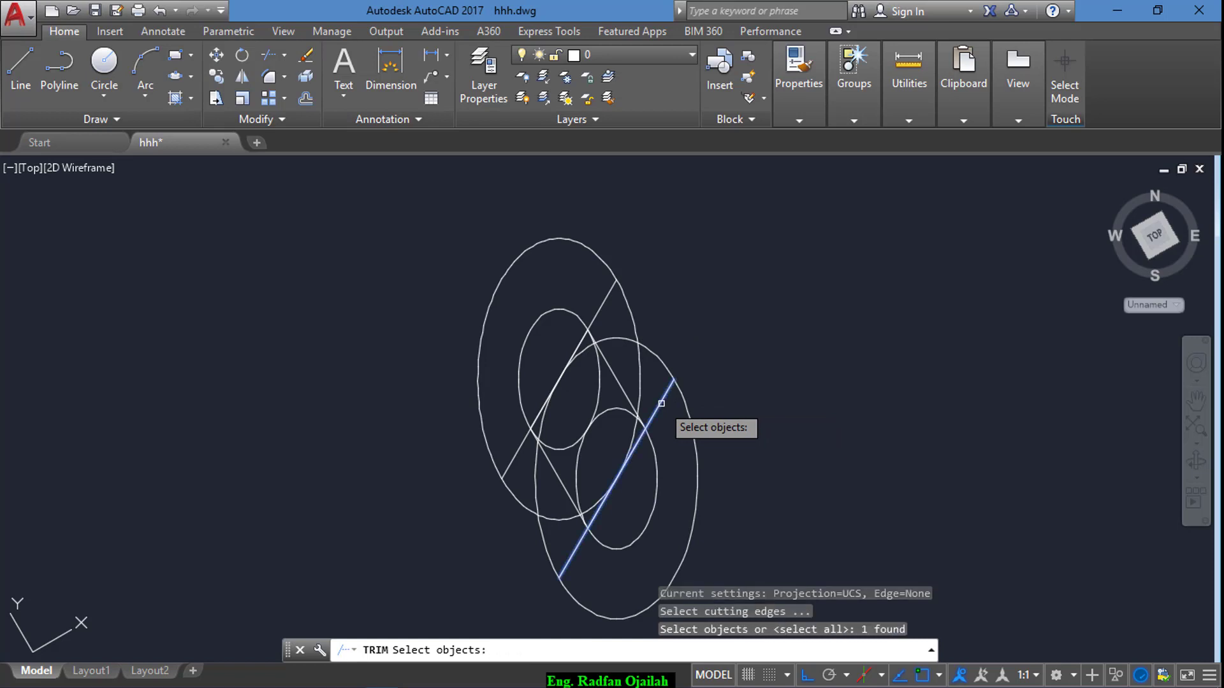
{"action": "left_click", "coordinate": [606, 299]}
{"action": "key", "text": "Return"}
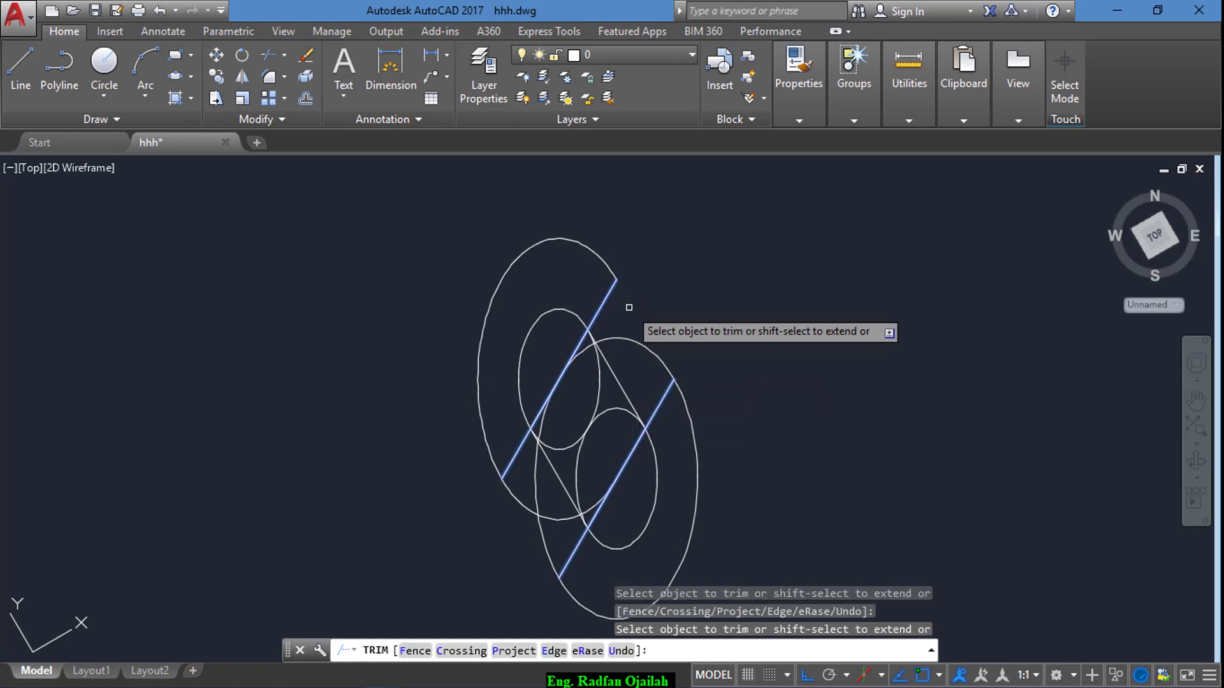
{"action": "left_click", "coordinate": [620, 340]}
{"action": "left_click", "coordinate": [587, 503]}
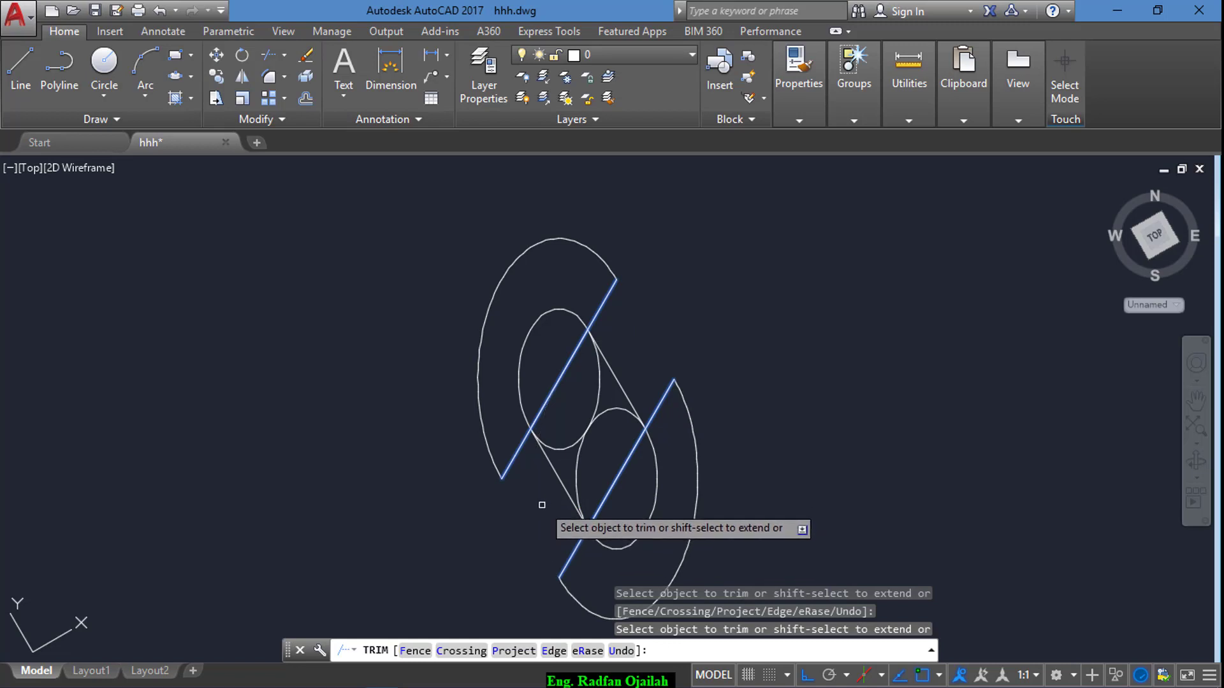
{"action": "key", "text": "Escape"}
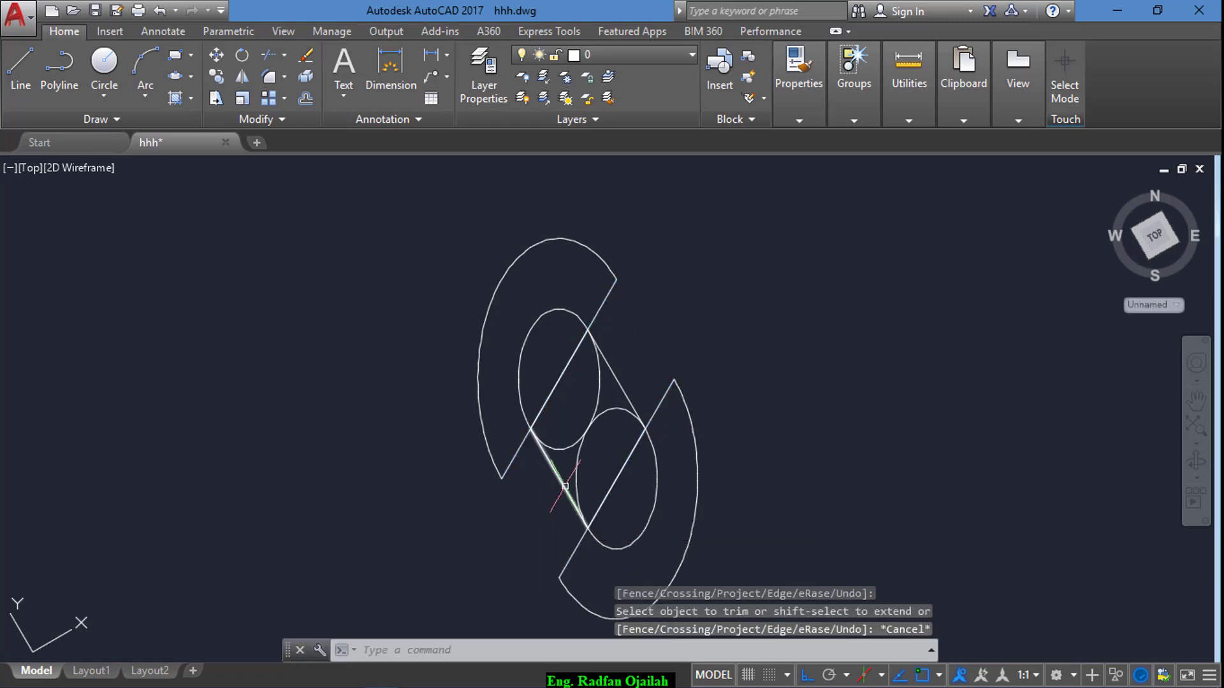
- Trim the facing halves of the two small isocircles against the 40-unit lines to leave the slot outline
{"action": "key", "text": "Return"}
{"action": "left_click", "coordinate": [599, 309]}
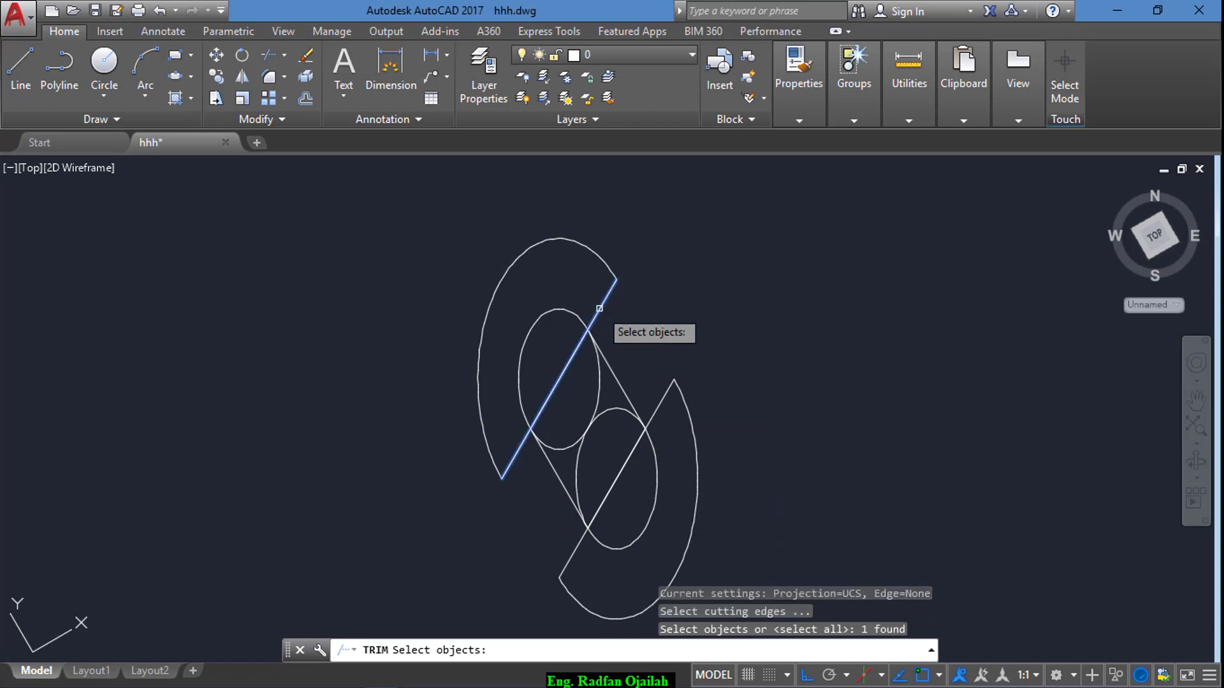
{"action": "left_click", "coordinate": [662, 401]}
{"action": "key", "text": "Return"}
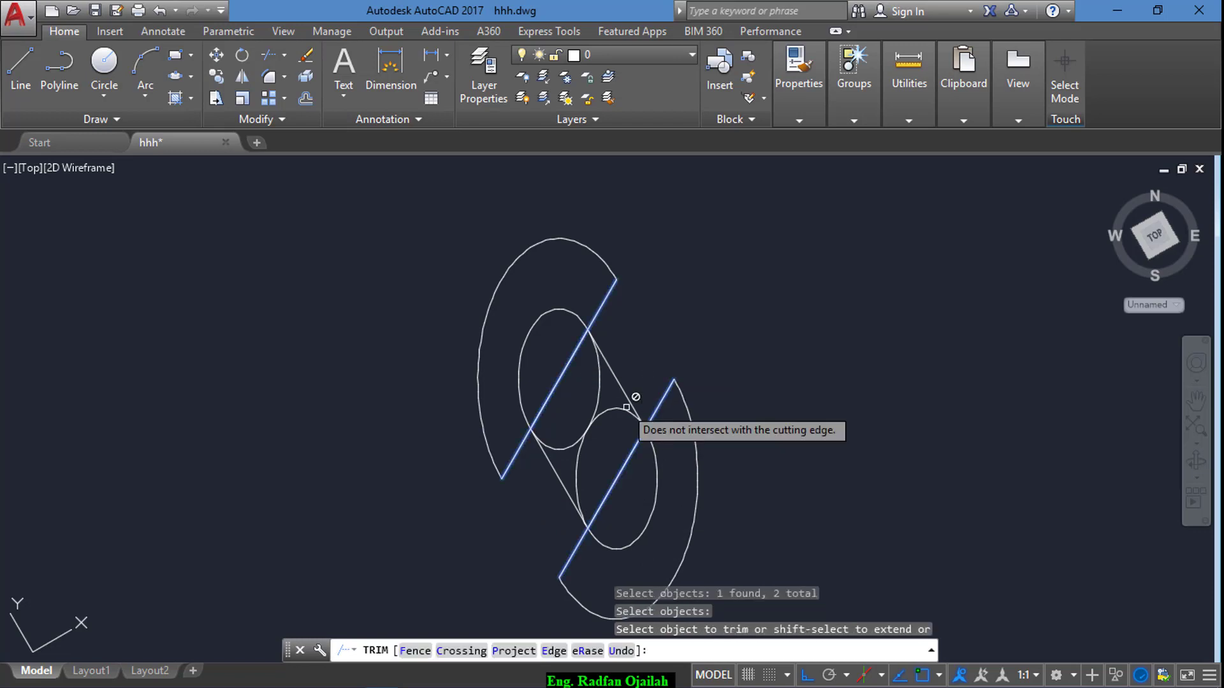
{"action": "left_click", "coordinate": [594, 389]}
{"action": "left_click", "coordinate": [593, 458]}
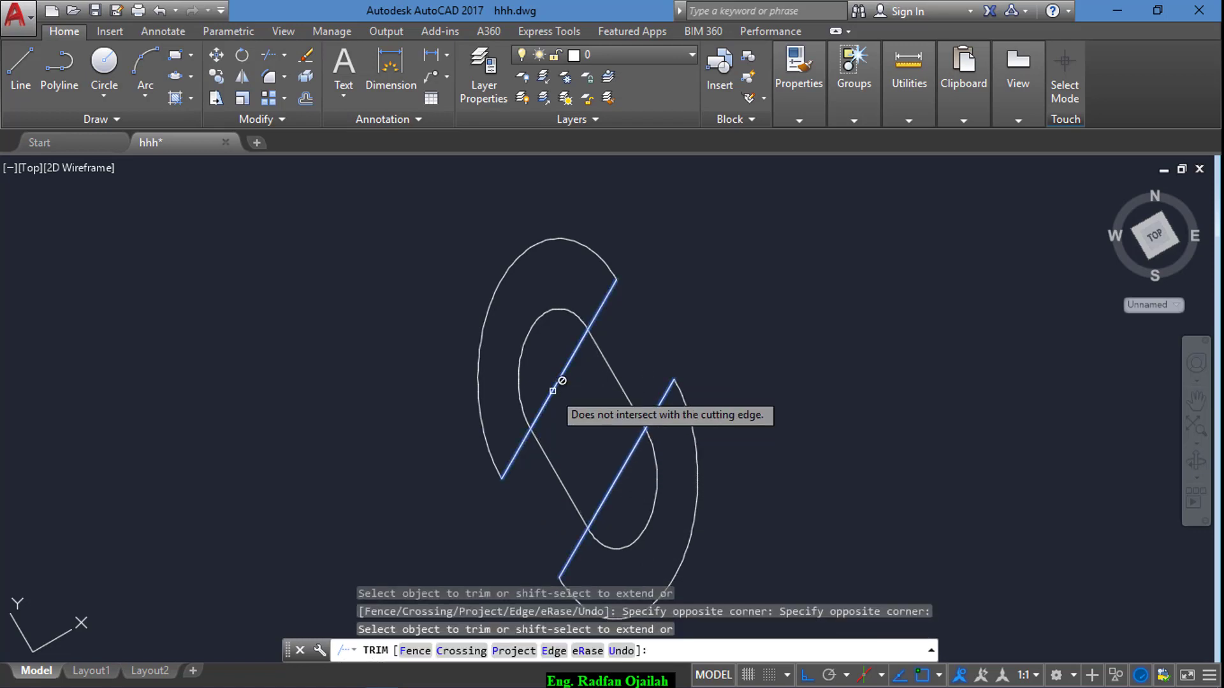
{"action": "key", "text": "Escape"}
- Shrink the reference image by pulling its lower-right corner inward
{"action": "scroll", "coordinate": [562, 381], "scroll_direction": "down", "scroll_amount": 4}
{"action": "scroll", "coordinate": [577, 390], "scroll_direction": "down", "scroll_amount": 2}
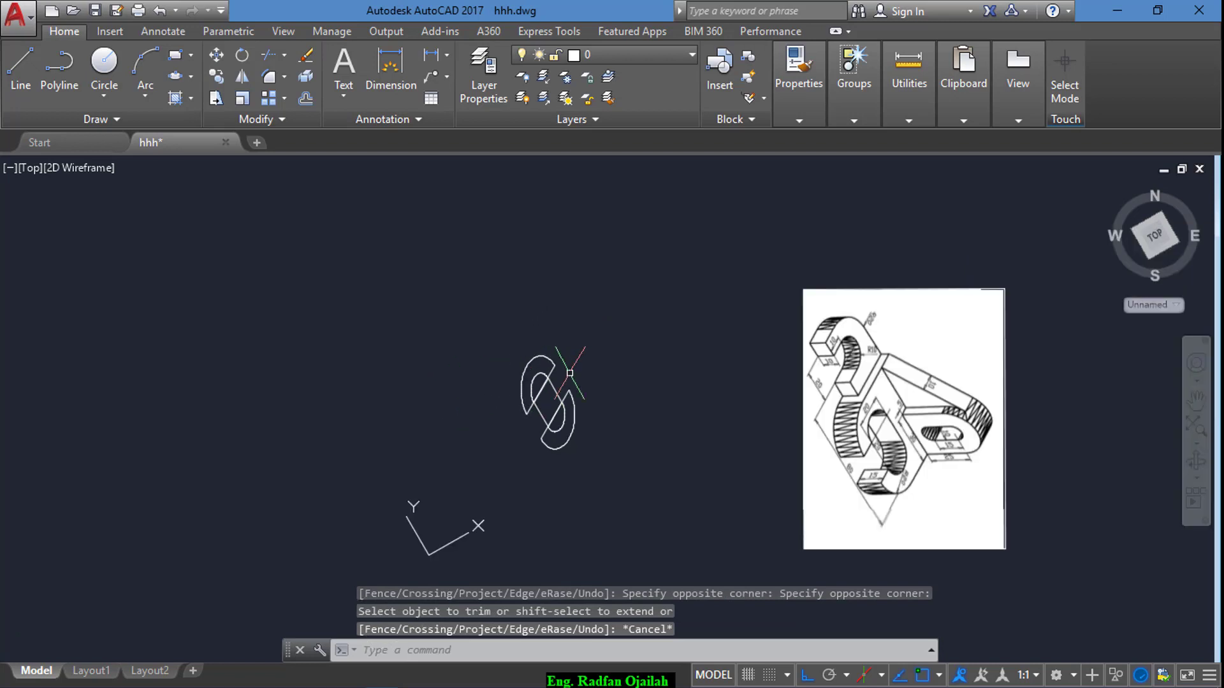
{"action": "left_click", "coordinate": [658, 331]}
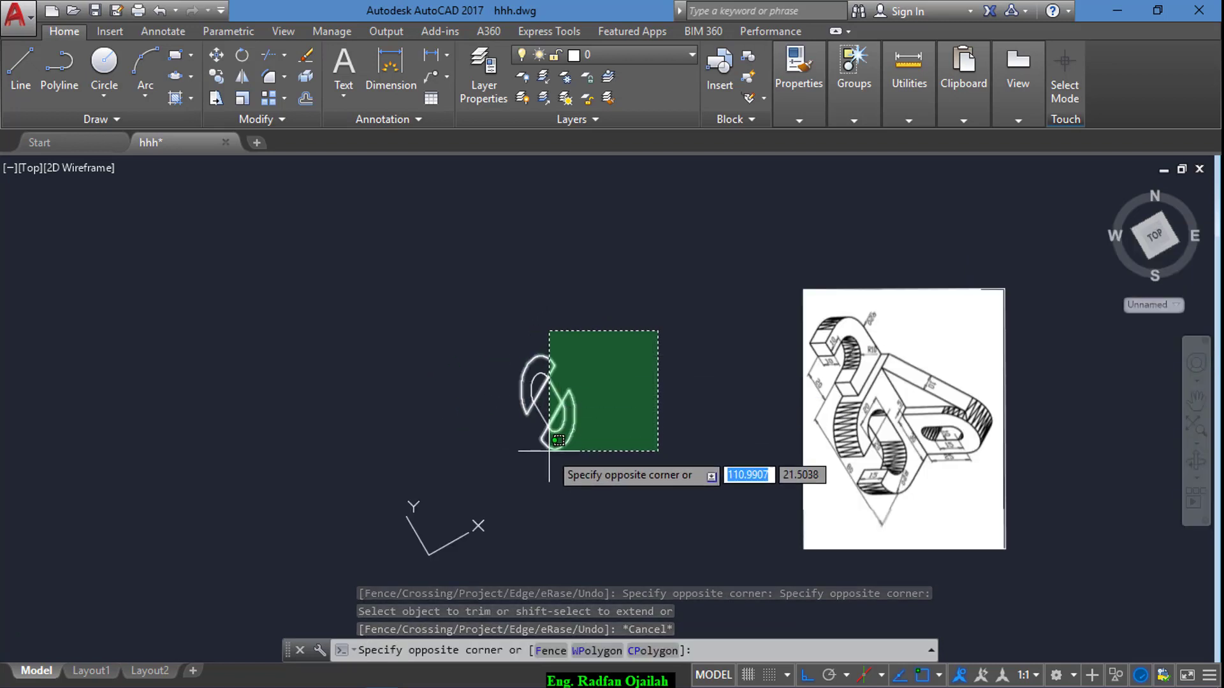
{"action": "key", "text": "Escape"}
{"action": "left_click", "coordinate": [1071, 514]}
{"action": "left_click", "coordinate": [971, 552]}
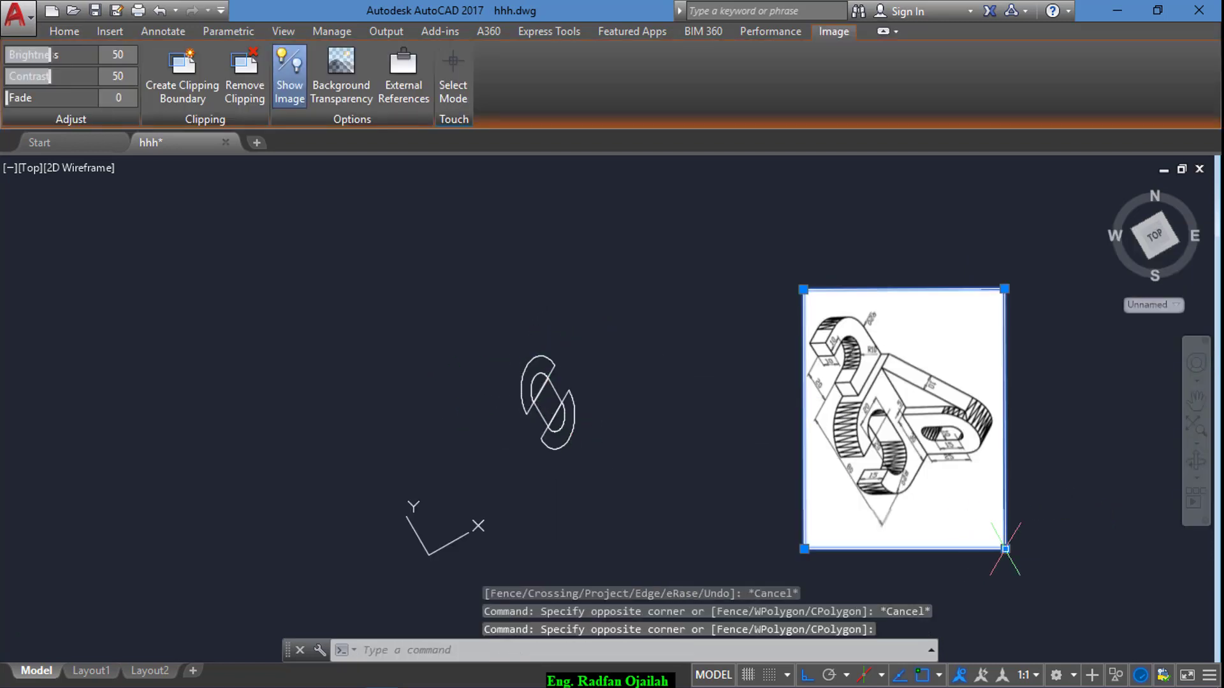
{"action": "left_click", "coordinate": [1005, 549]}
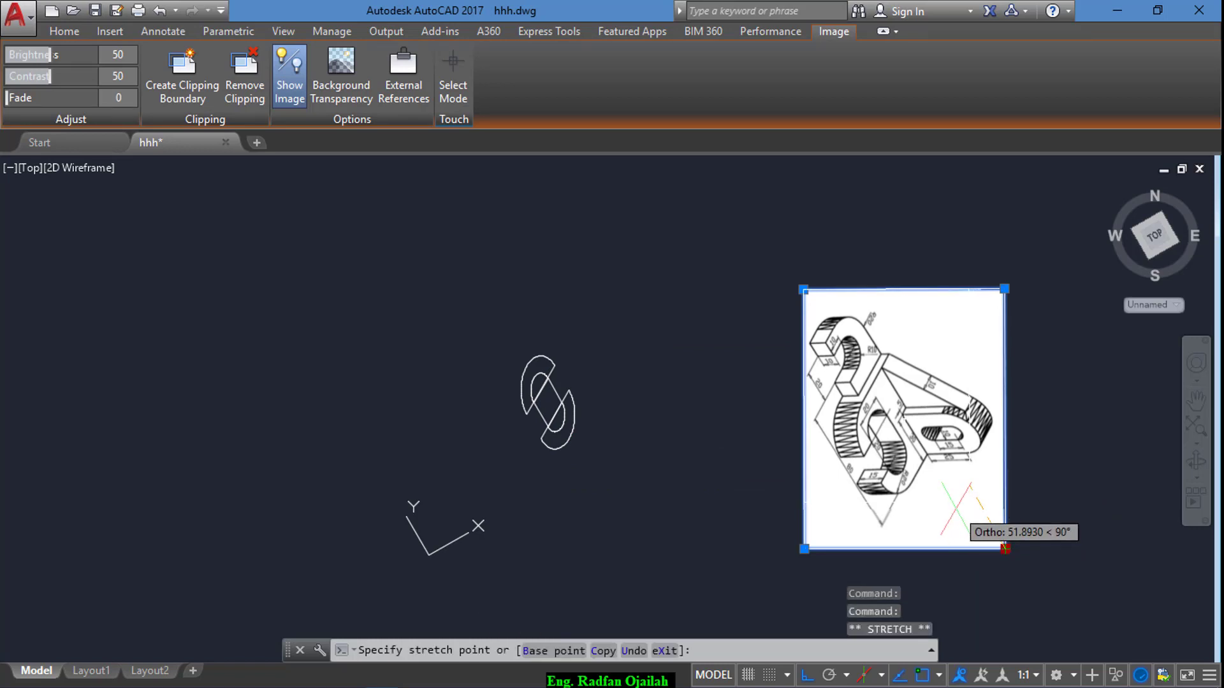
{"action": "left_click", "coordinate": [956, 509]}
{"action": "left_click", "coordinate": [628, 330]}
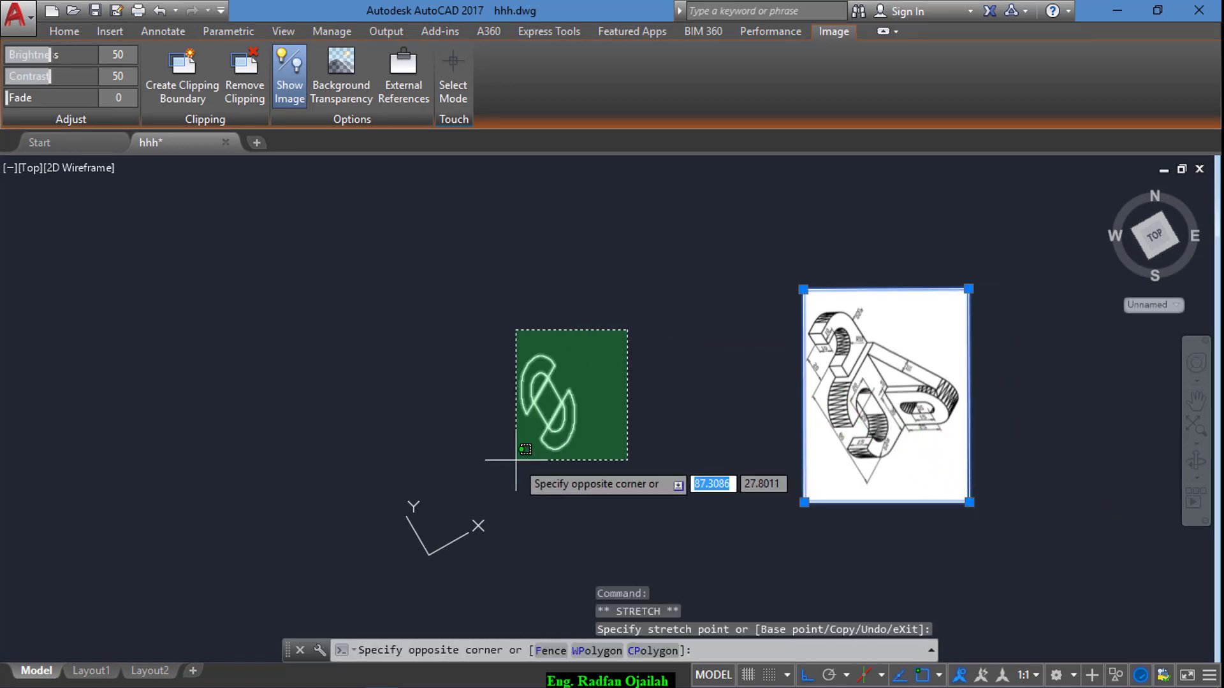
{"action": "left_click", "coordinate": [513, 465]}
{"action": "type", "text": "m"}
{"action": "key", "text": "Return"}
{"action": "left_click", "coordinate": [483, 463]}
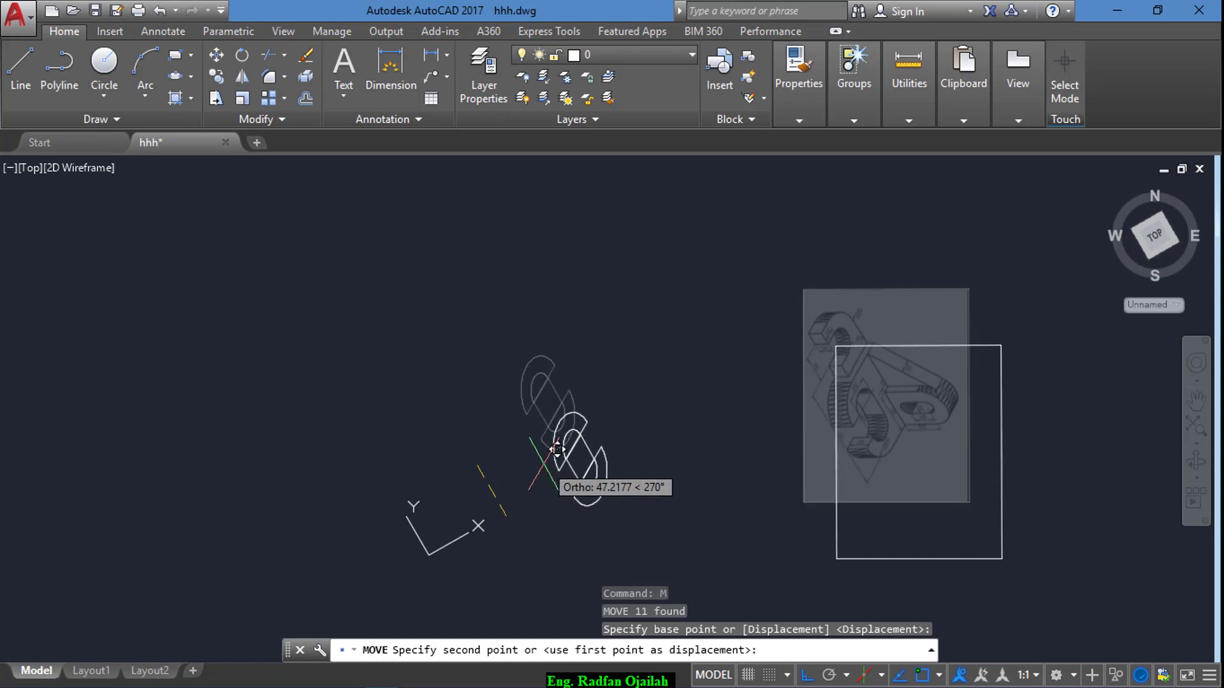
{"action": "key", "text": "Escape"}
- Move the whole slotted outline closer to the reference image, with Ortho turned off
{"action": "left_click", "coordinate": [647, 322]}
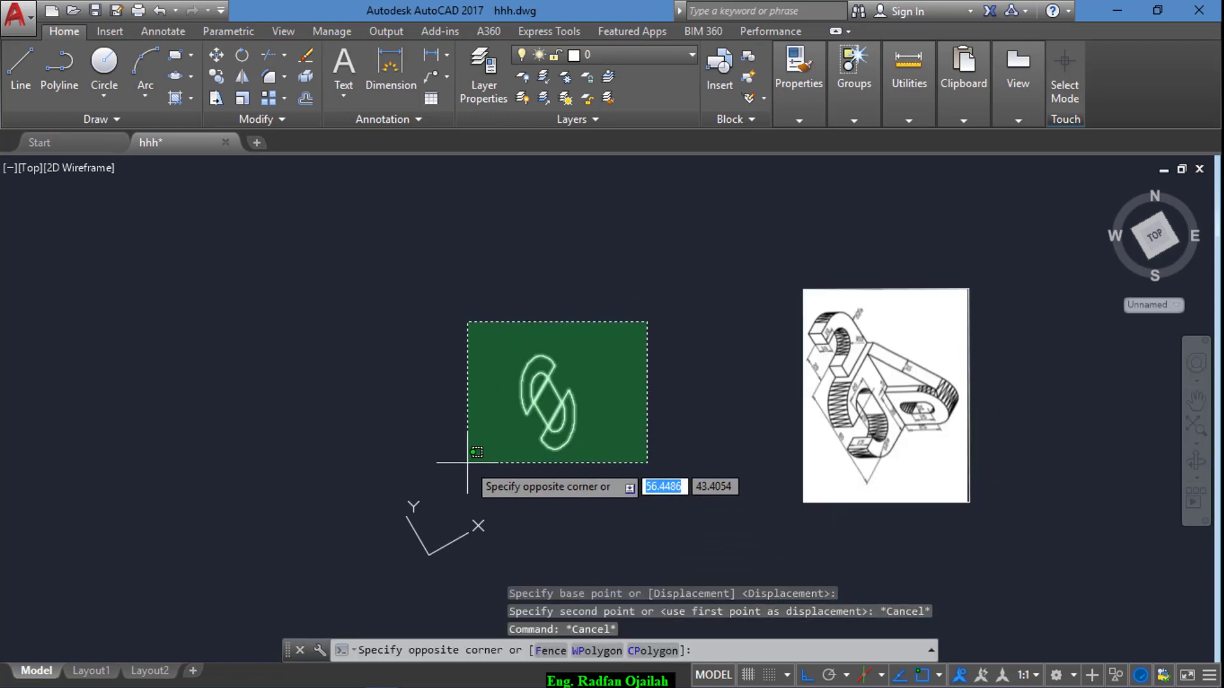
{"action": "left_click", "coordinate": [472, 485]}
{"action": "type", "text": "m"}
{"action": "key", "text": "Return"}
{"action": "left_click", "coordinate": [498, 476]}
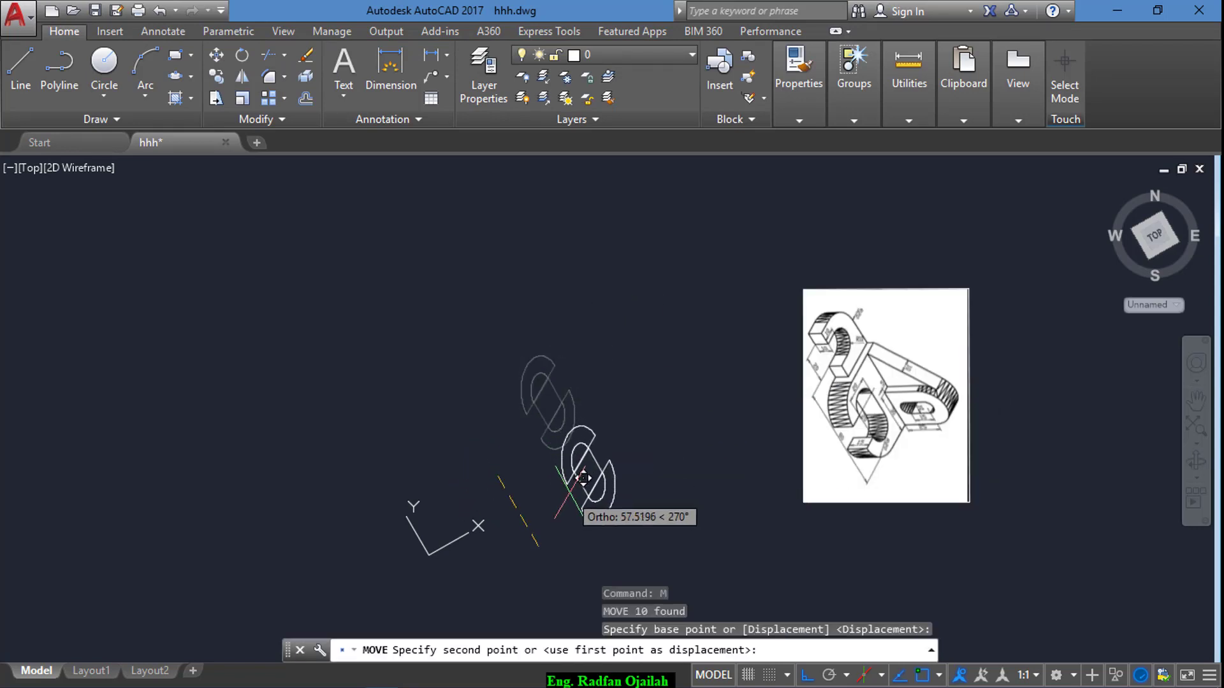
{"action": "left_click", "coordinate": [807, 676]}
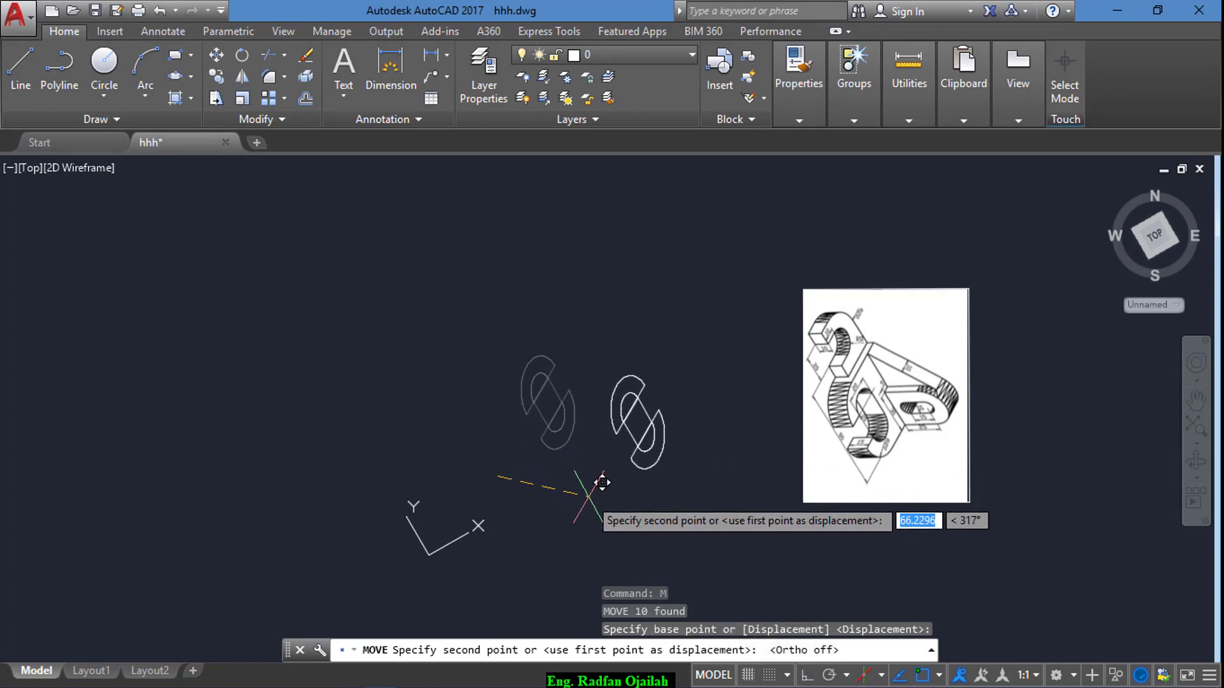
{"action": "left_click", "coordinate": [641, 469]}
- Draw a 15-unit line horizontally leftward from the lower end of the lower 40-unit line, with Ortho on in the left isoplane
{"action": "scroll", "coordinate": [1056, 450], "scroll_direction": "up", "scroll_amount": 2}
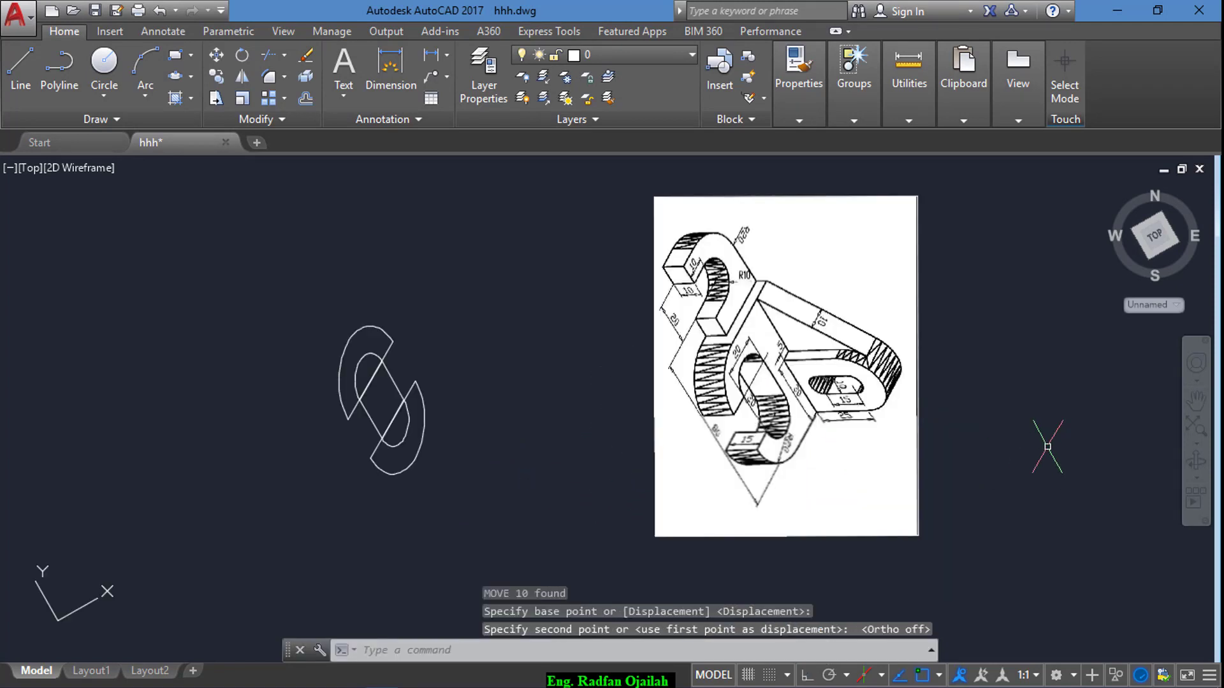
{"action": "scroll", "coordinate": [551, 336], "scroll_direction": "up", "scroll_amount": 2}
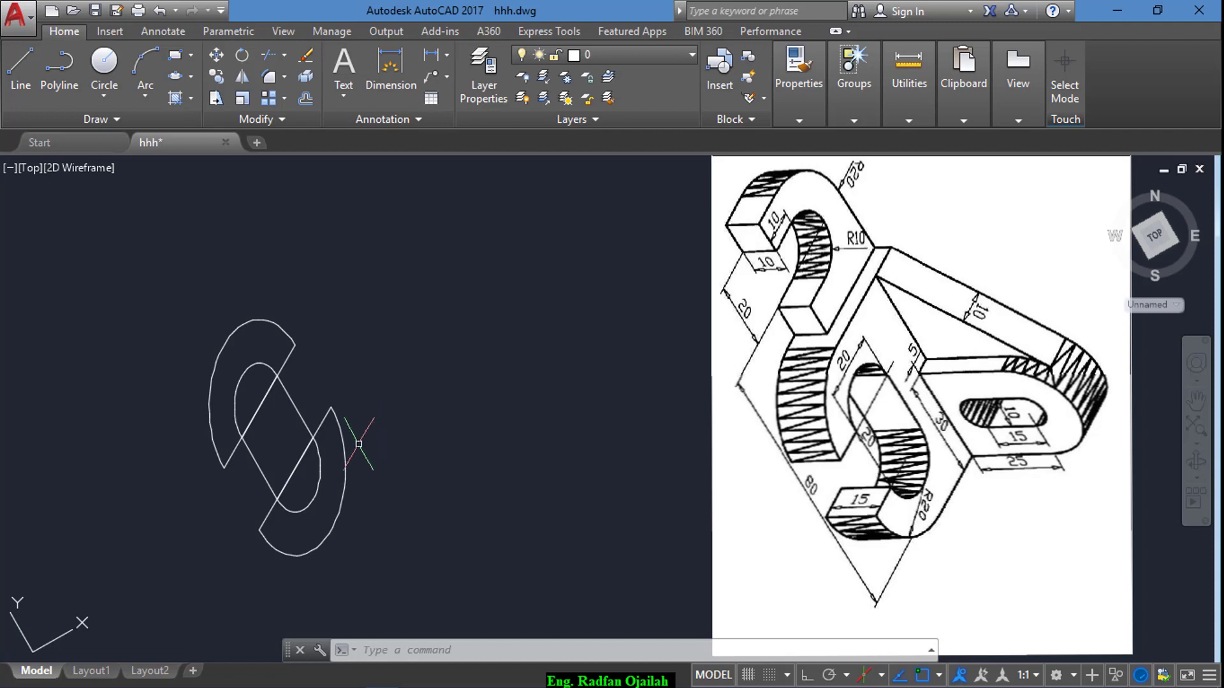
{"action": "type", "text": "L"}
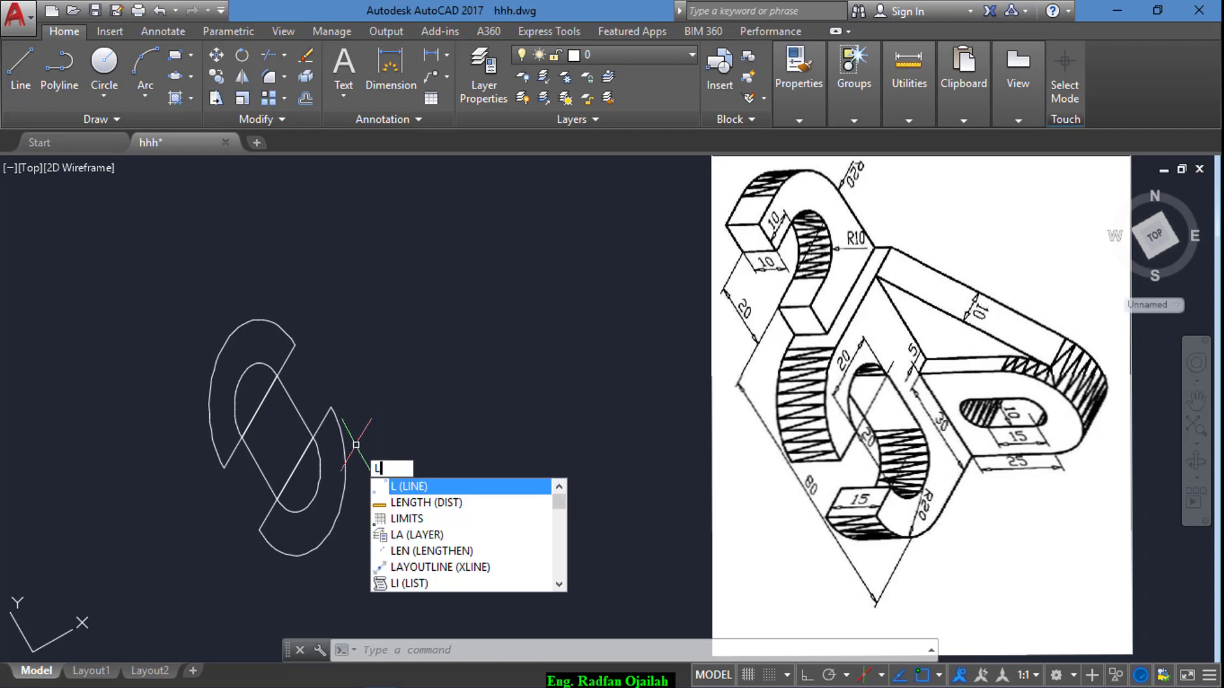
{"action": "key", "text": "Return"}
{"action": "left_click", "coordinate": [259, 530]}
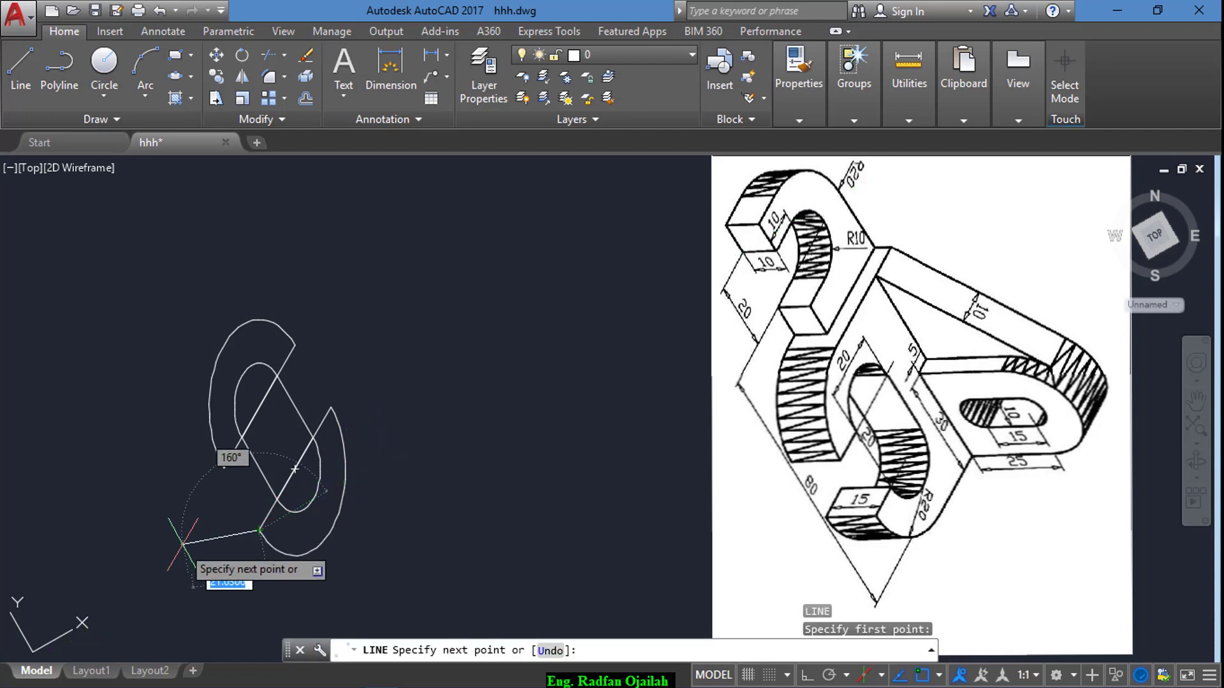
{"action": "left_click", "coordinate": [807, 675]}
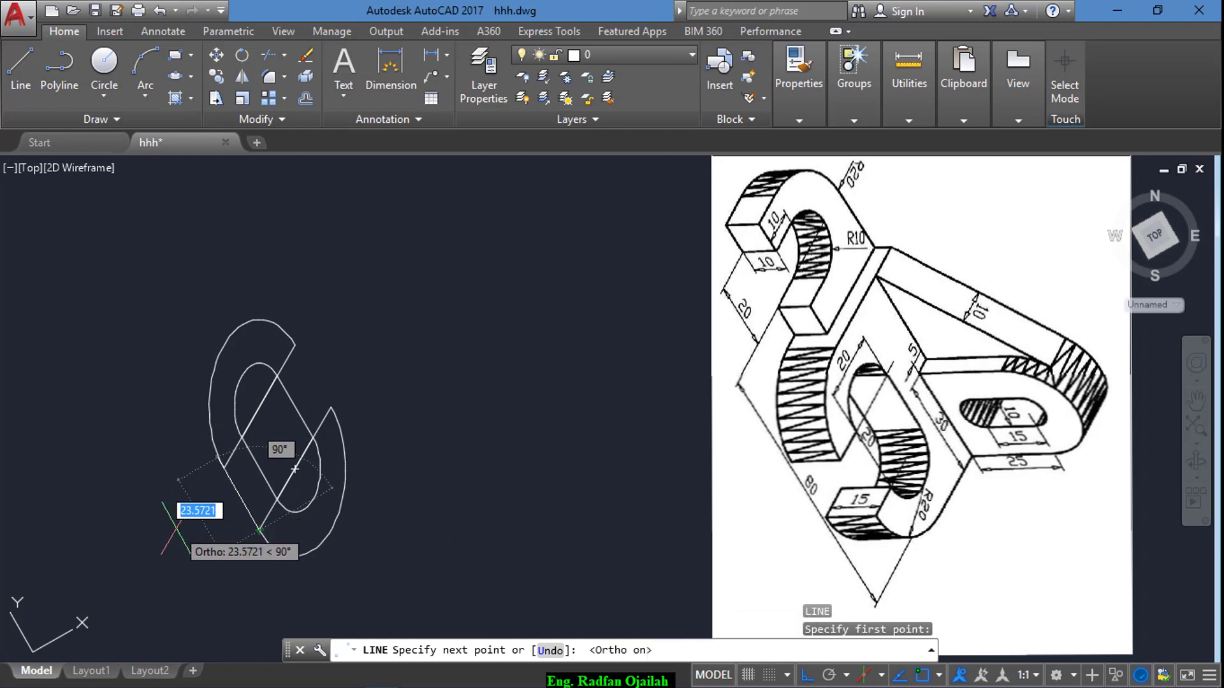
{"action": "key", "text": "F5"}
{"action": "type", "text": "1"}
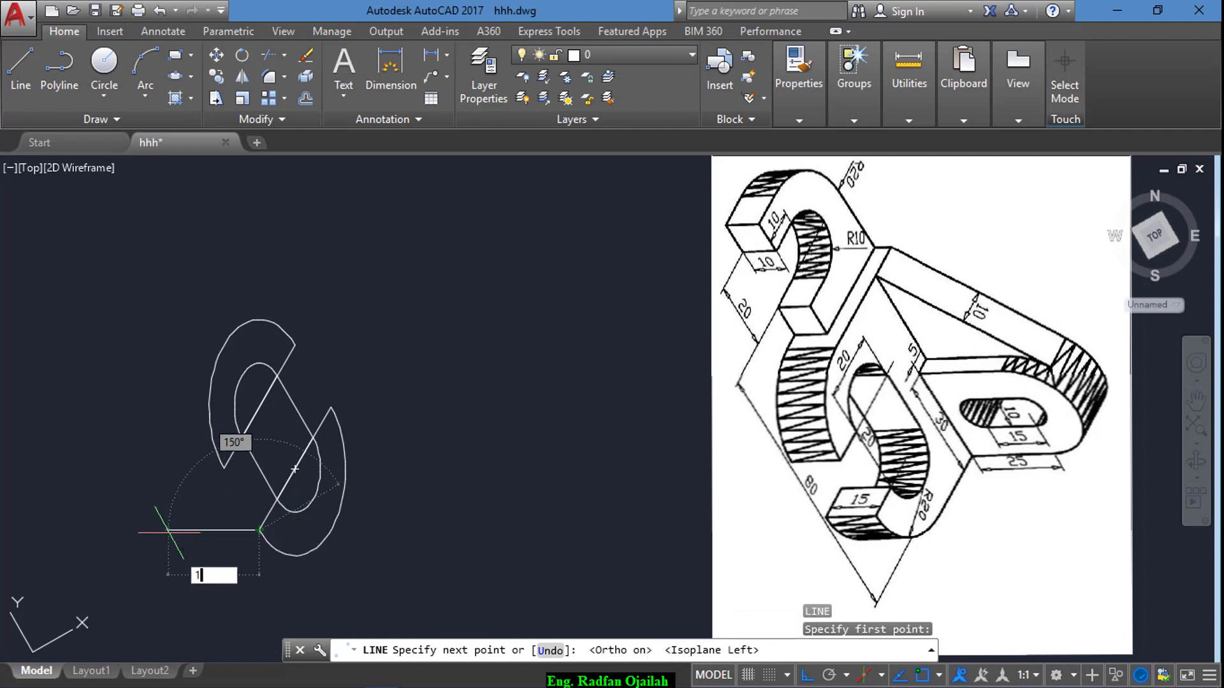
{"action": "type", "text": "5"}
{"action": "key", "text": "Return"}
{"action": "key", "text": "Return"}
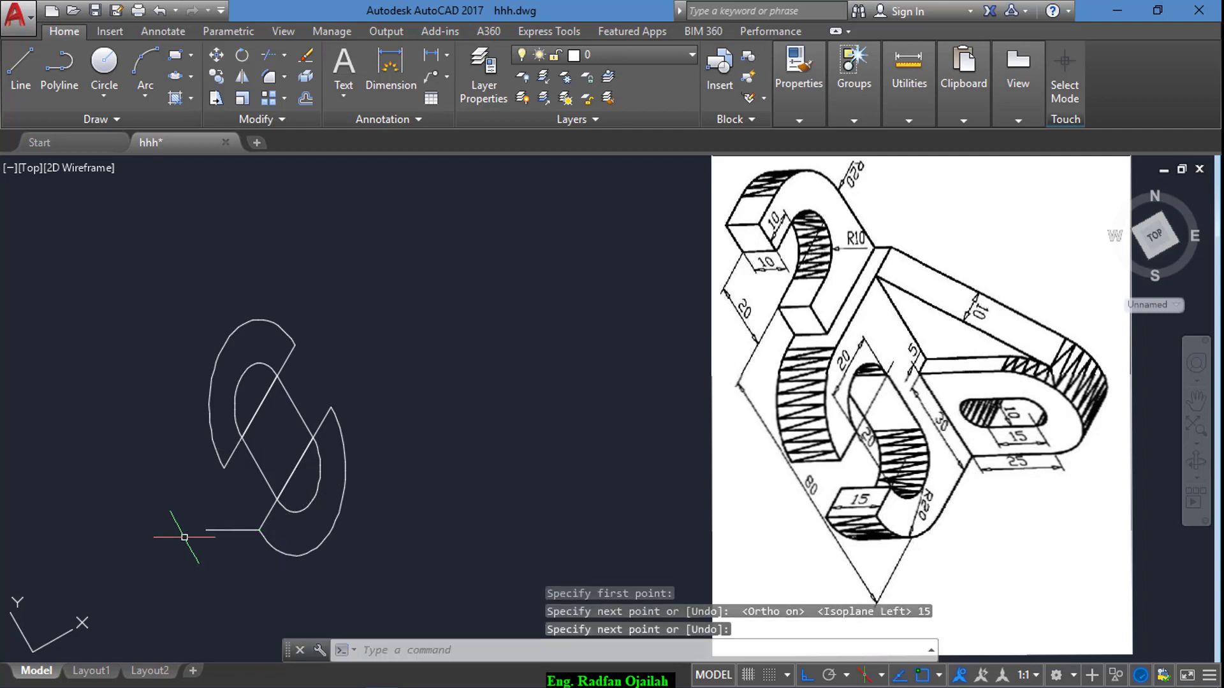
- Copy the 15-unit line to the slot's lower-left corner and to the lower end of the upper 40-unit line
{"action": "type", "text": "co"}
{"action": "key", "text": "Return"}
{"action": "left_click", "coordinate": [246, 529]}
{"action": "key", "text": "Return"}
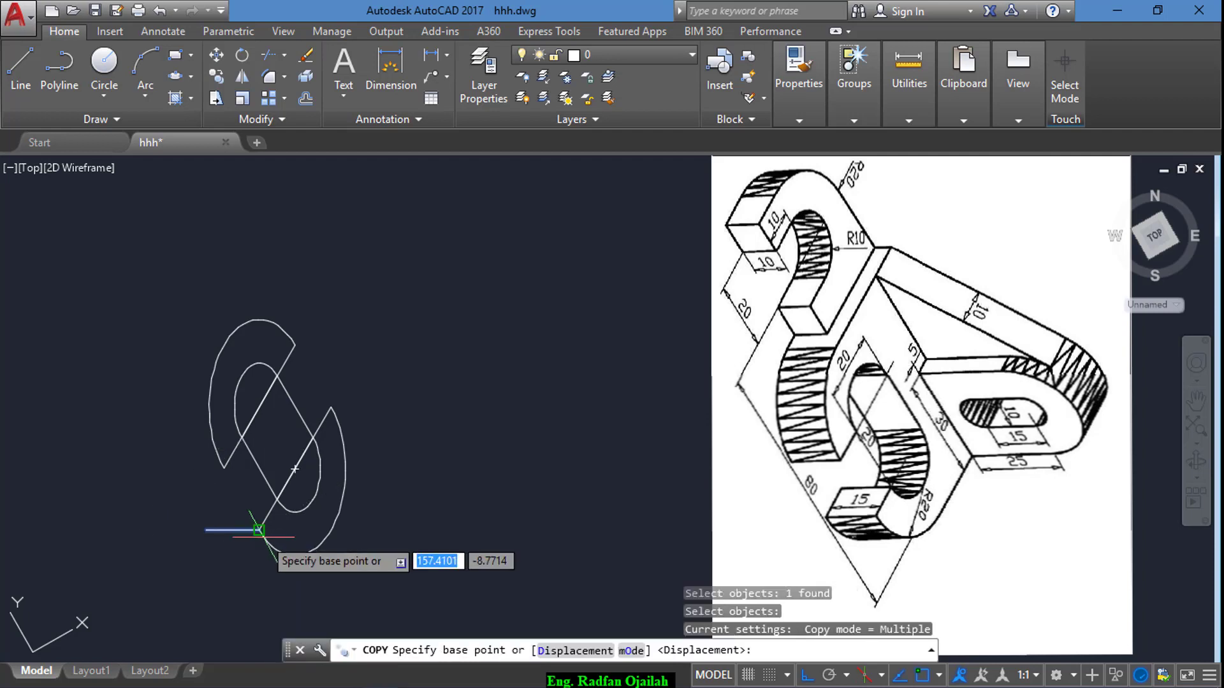
{"action": "left_click", "coordinate": [259, 530]}
{"action": "left_click", "coordinate": [273, 499]}
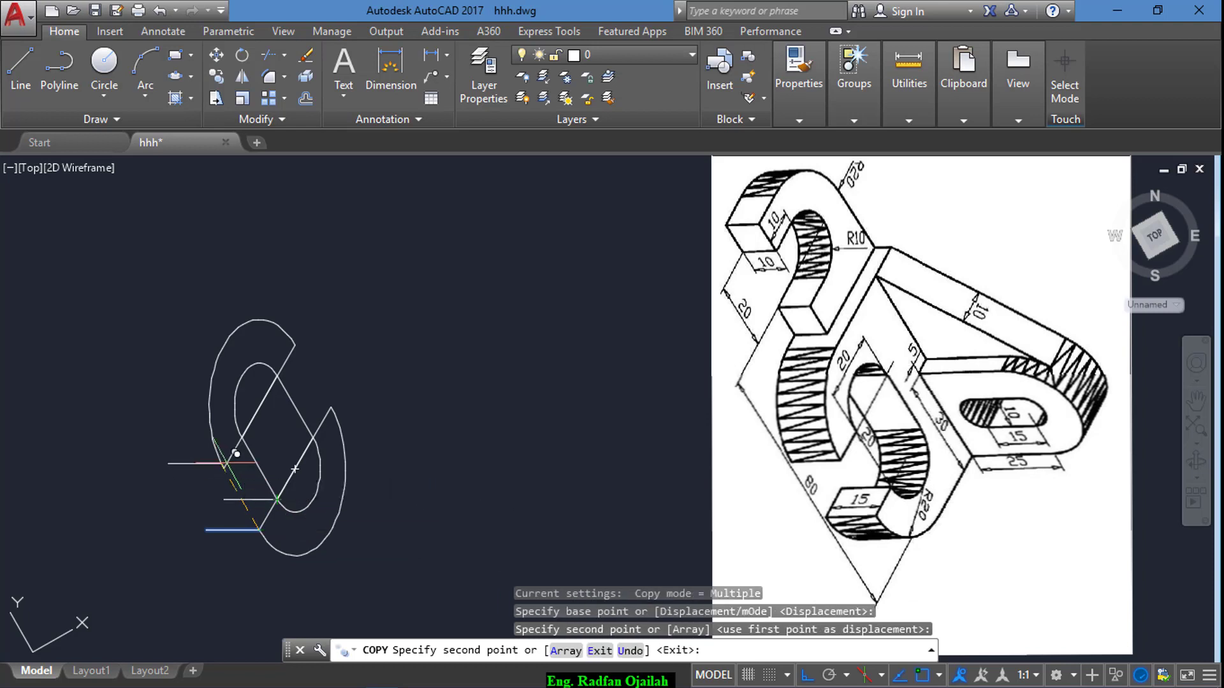
{"action": "left_click", "coordinate": [224, 468]}
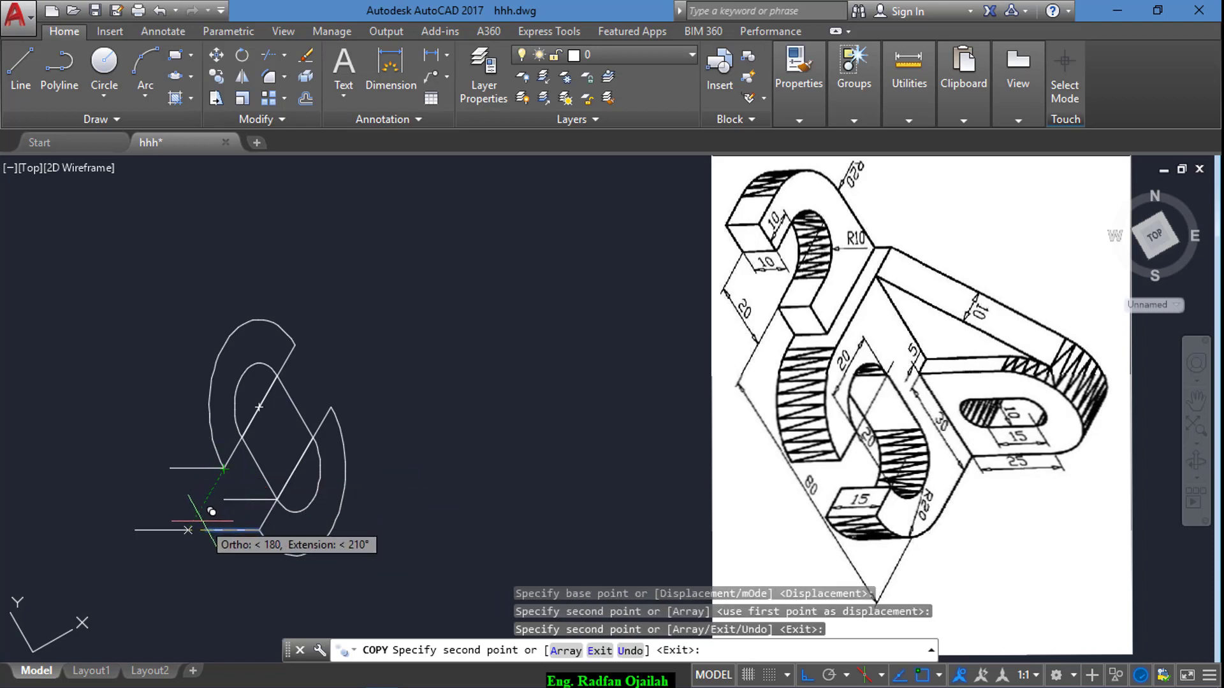
{"action": "key", "text": "Escape"}
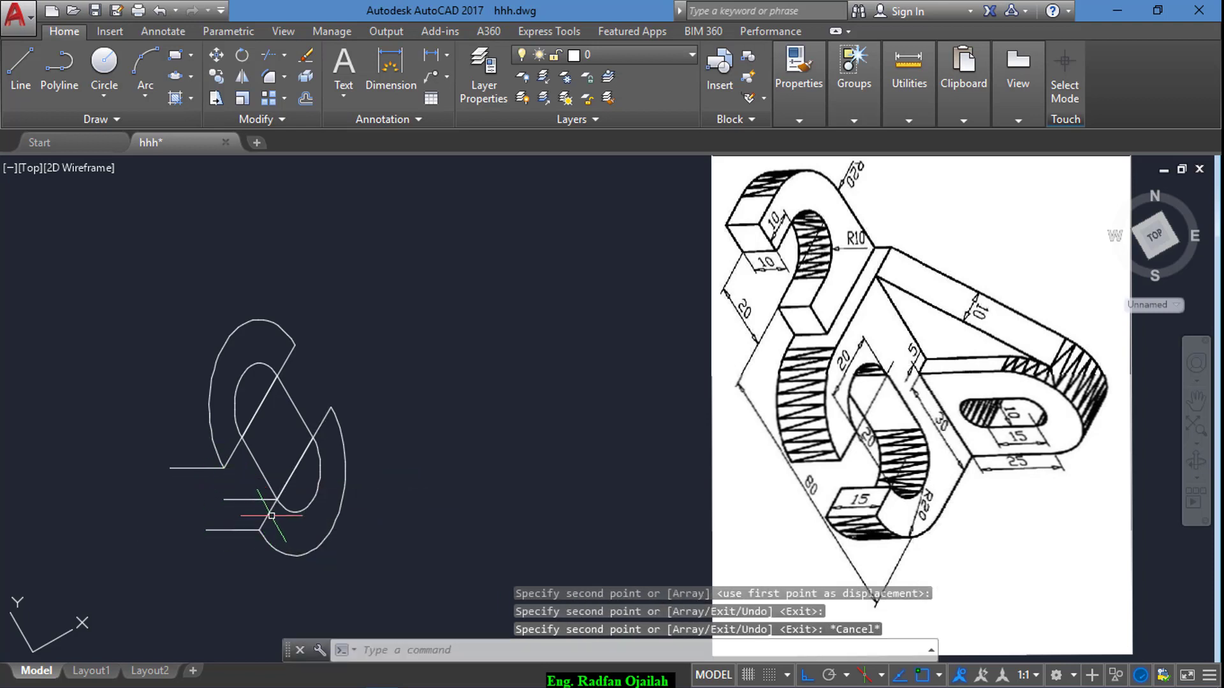
- Erase the slot's left straight side and connect the outer ends of the two lower 15-unit lines with a line
{"action": "left_click", "coordinate": [265, 475]}
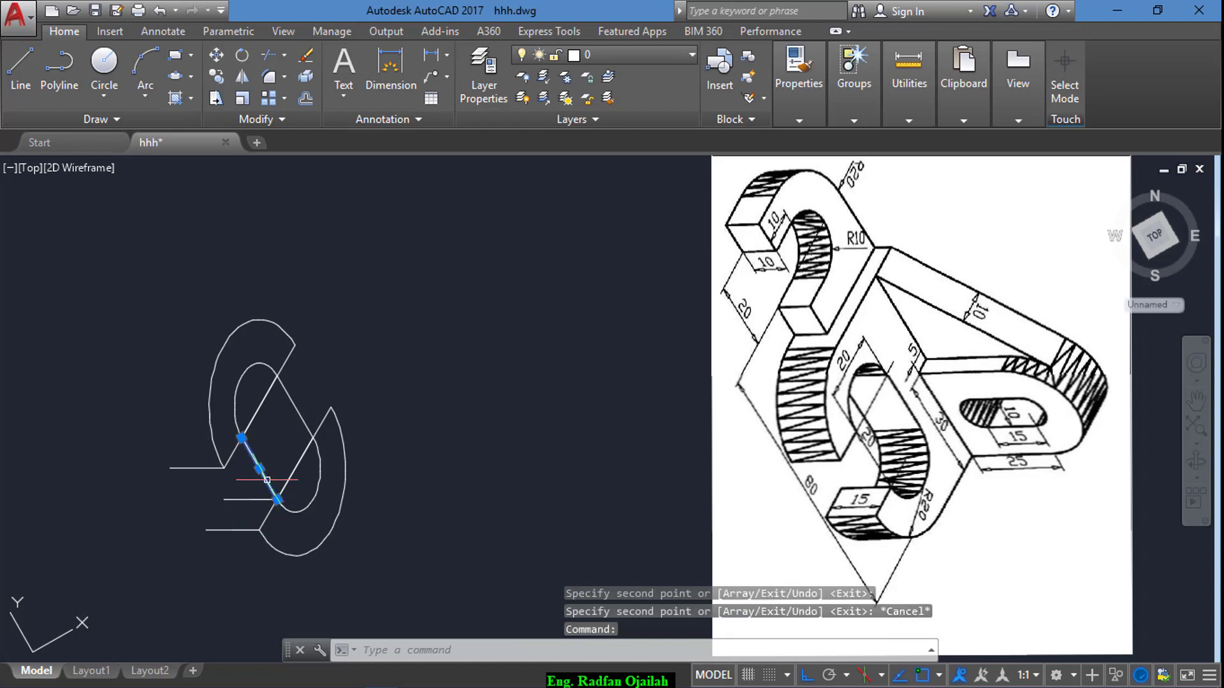
{"action": "key", "text": "Delete"}
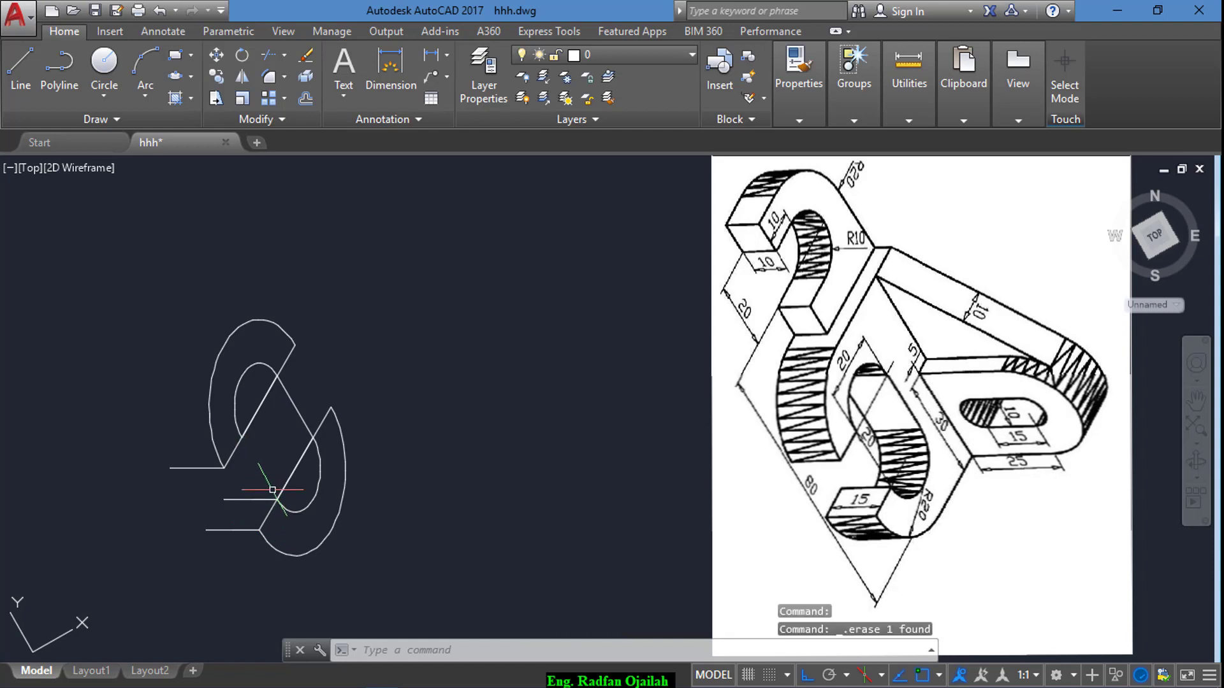
{"action": "key", "text": "Return"}
{"action": "left_click", "coordinate": [224, 499]}
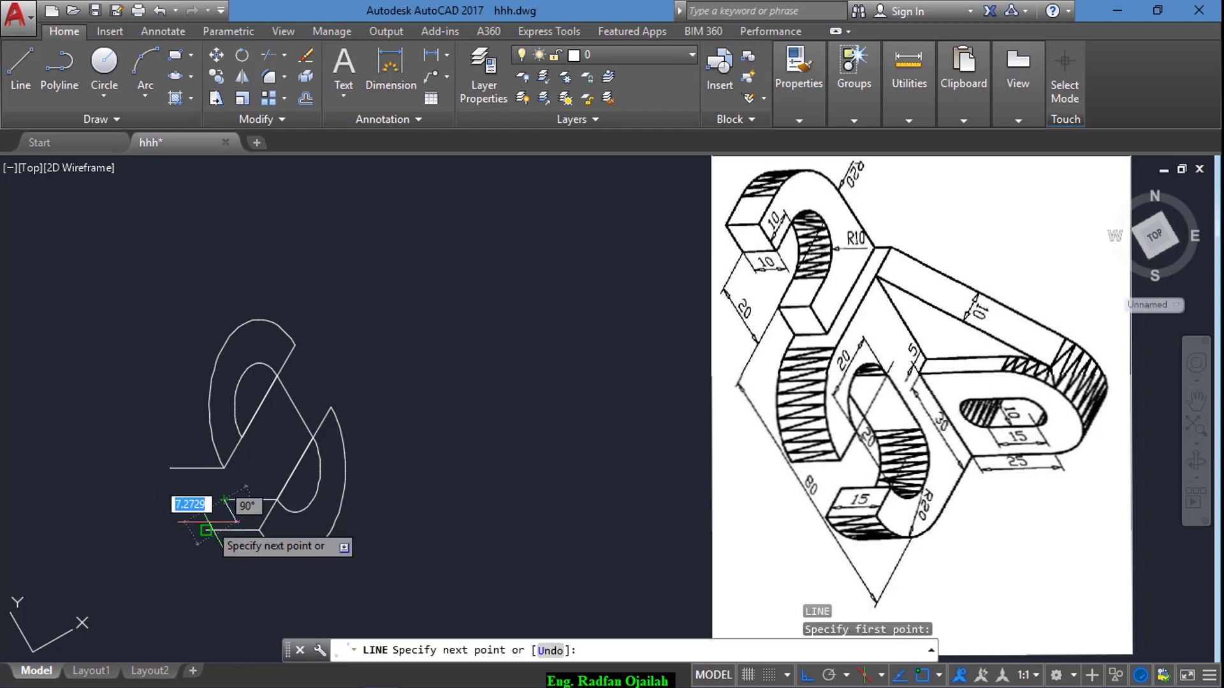
{"action": "left_click", "coordinate": [206, 530]}
{"action": "key", "text": "Return"}
- Copy the large lower arc from its lower-left end to the outer end of the lowest 15-unit line
{"action": "type", "text": "co"}
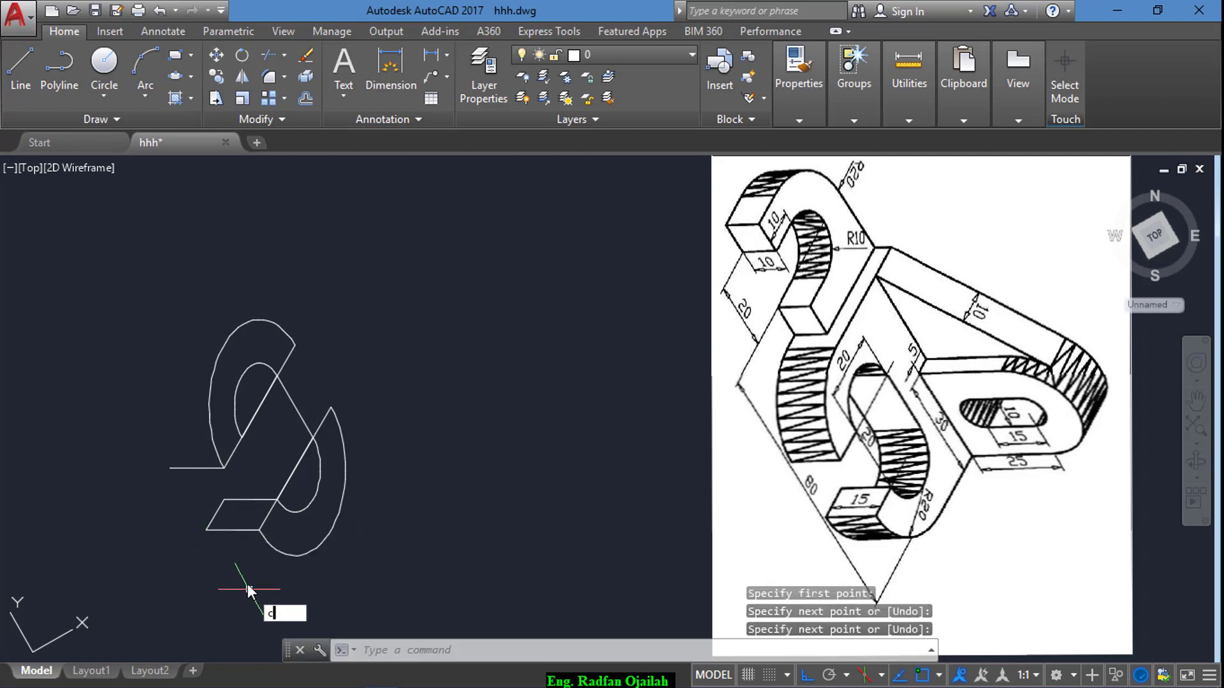
{"action": "key", "text": "Return"}
{"action": "left_click", "coordinate": [274, 546]}
{"action": "key", "text": "Return"}
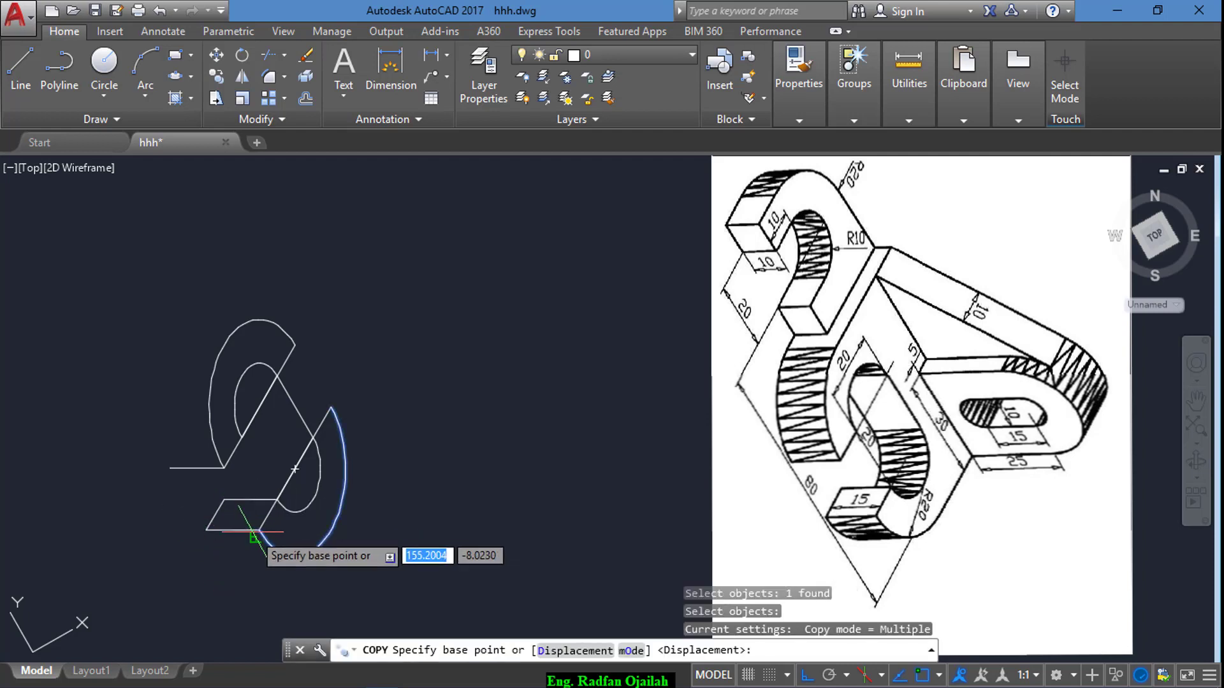
{"action": "left_click", "coordinate": [259, 529]}
{"action": "left_click", "coordinate": [206, 530]}
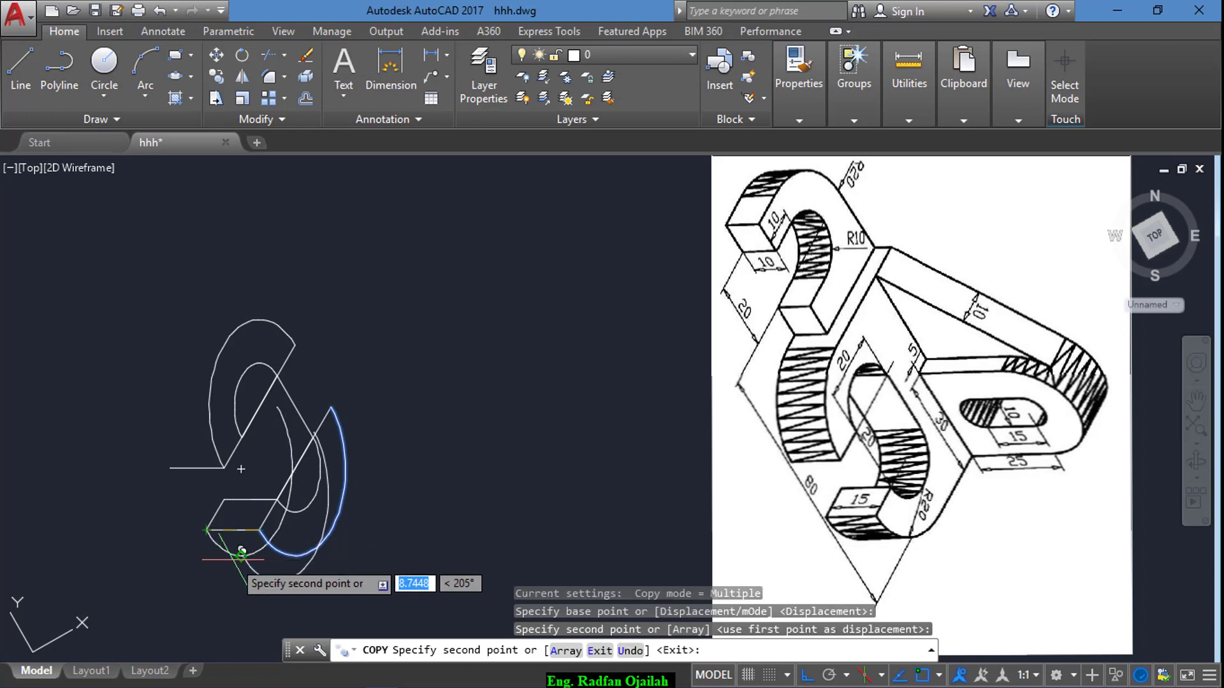
{"action": "key", "text": "Escape"}
- Copy the large upper arc from its lower end to the outer end of the upper 15-unit line
{"action": "key", "text": "Return"}
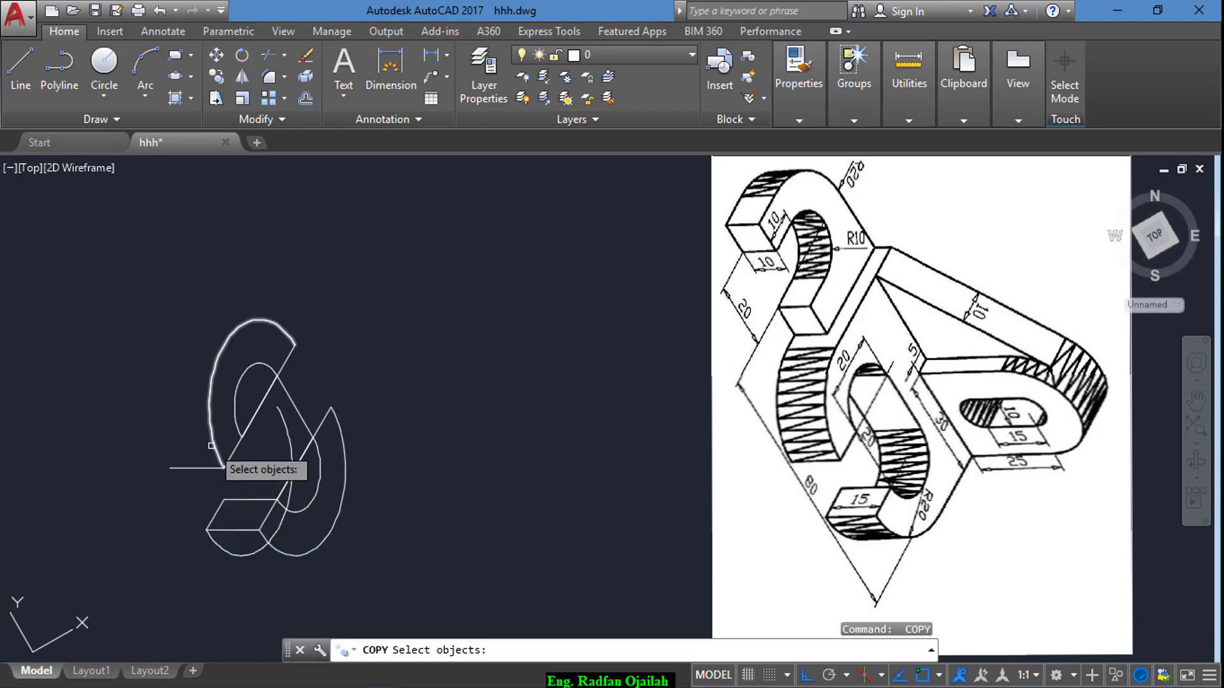
{"action": "left_click", "coordinate": [216, 458]}
{"action": "key", "text": "Return"}
{"action": "left_click", "coordinate": [223, 468]}
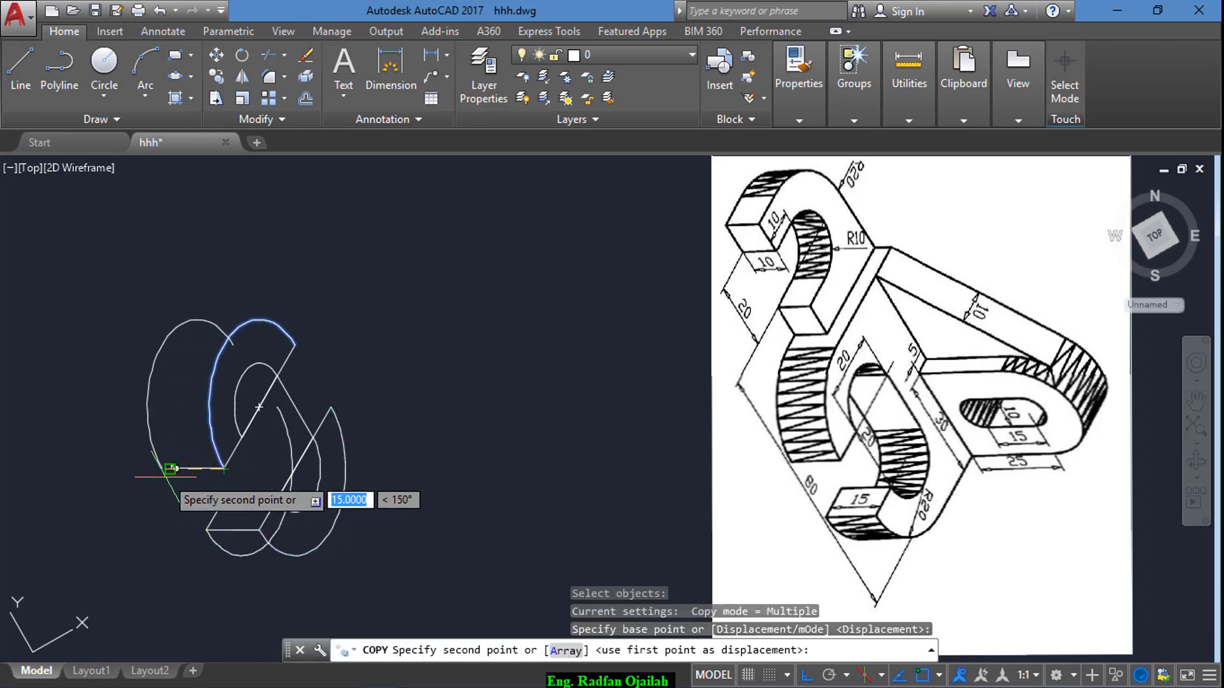
{"action": "left_click", "coordinate": [170, 469]}
{"action": "key", "text": "Escape"}
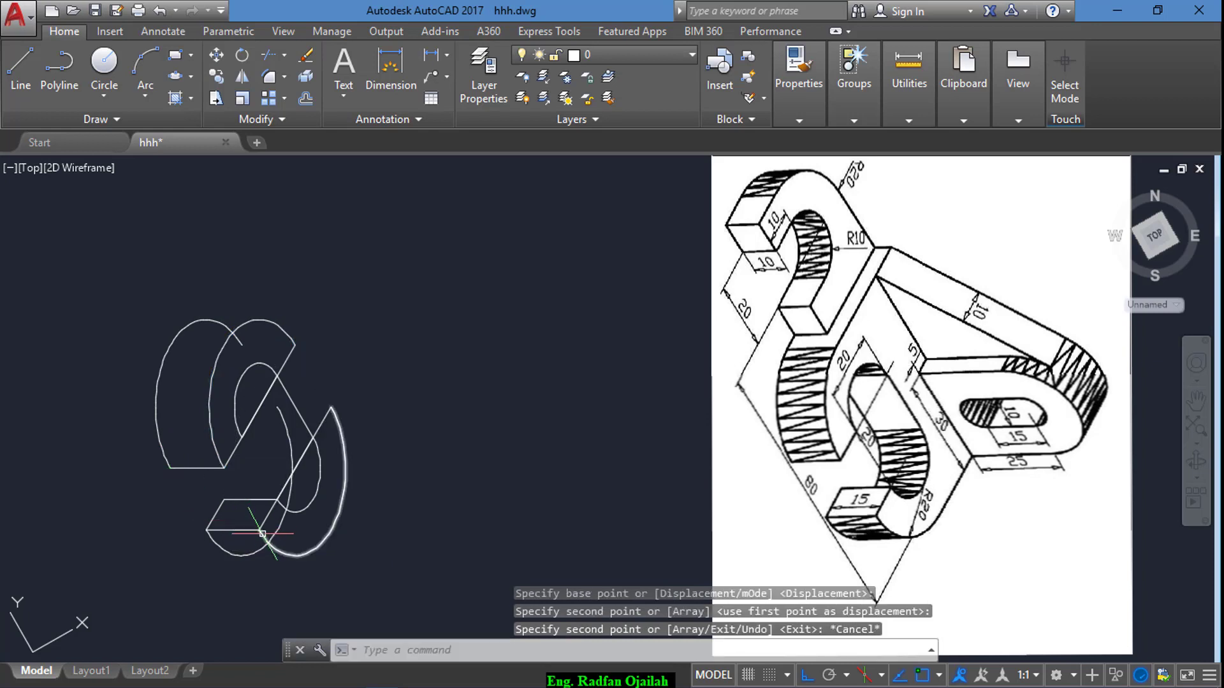
- Copy the lowest 15-unit line to the bottom of the lower arcs so it joins the front and rear outlines
{"action": "key", "text": "Return"}
{"action": "left_click", "coordinate": [253, 530]}
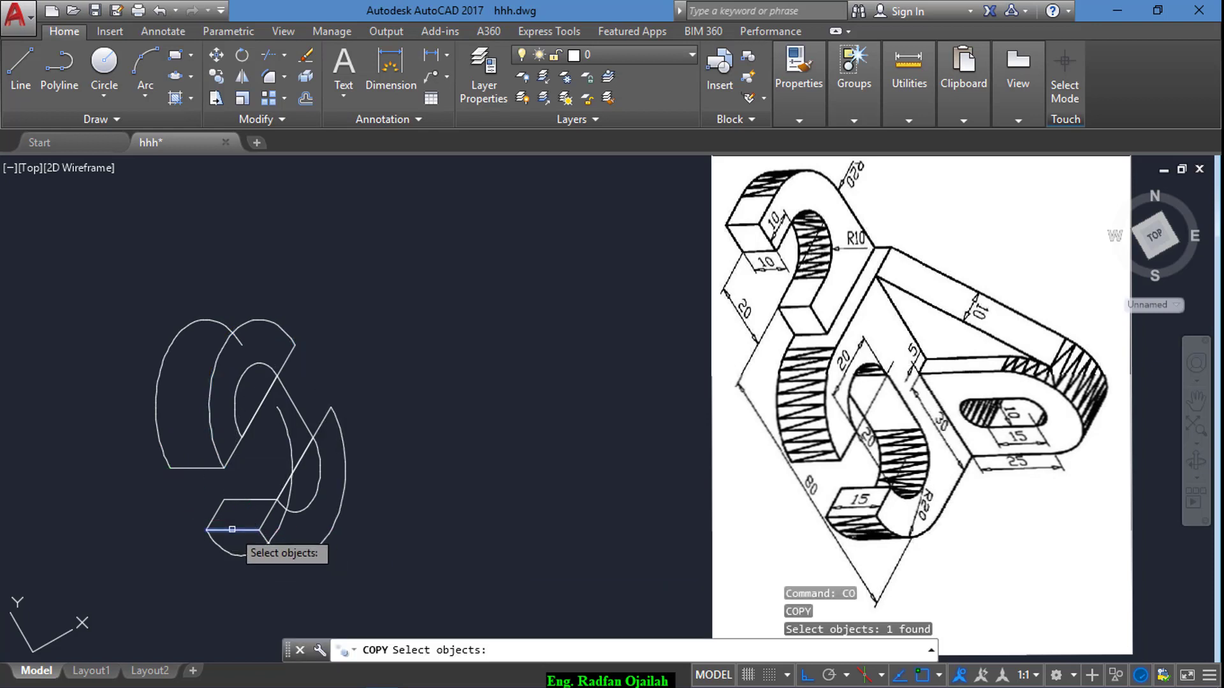
{"action": "key", "text": "Return"}
{"action": "left_click", "coordinate": [259, 530]}
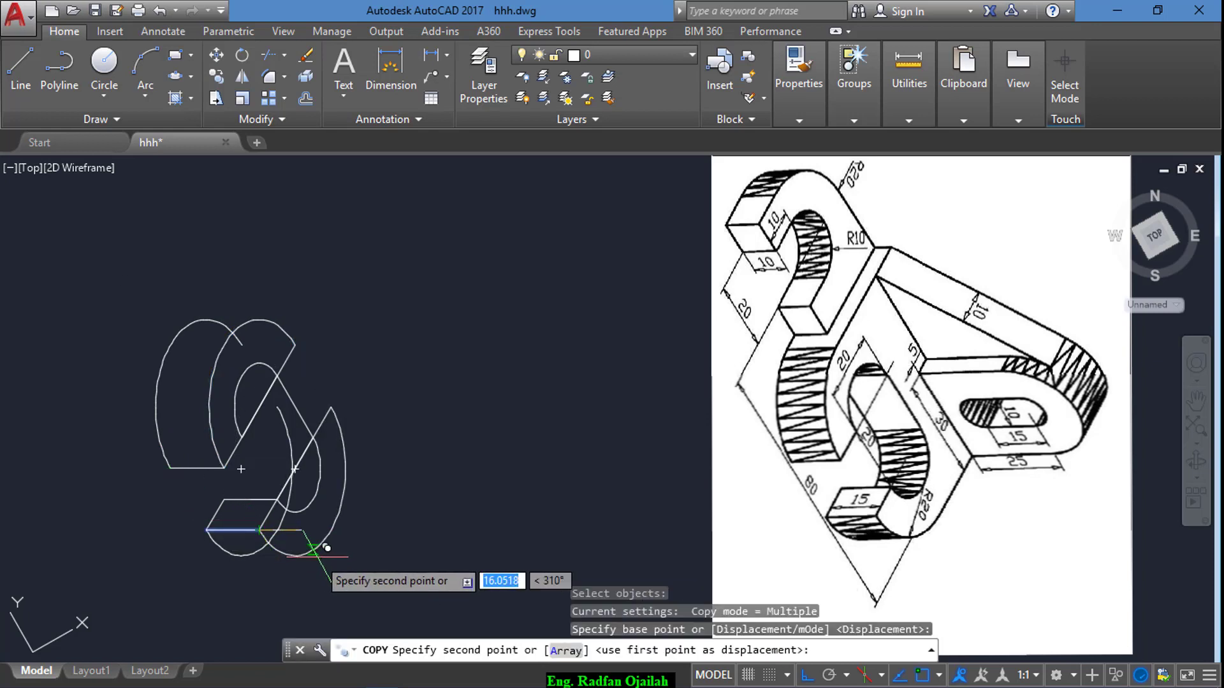
{"action": "key", "text": "Escape"}
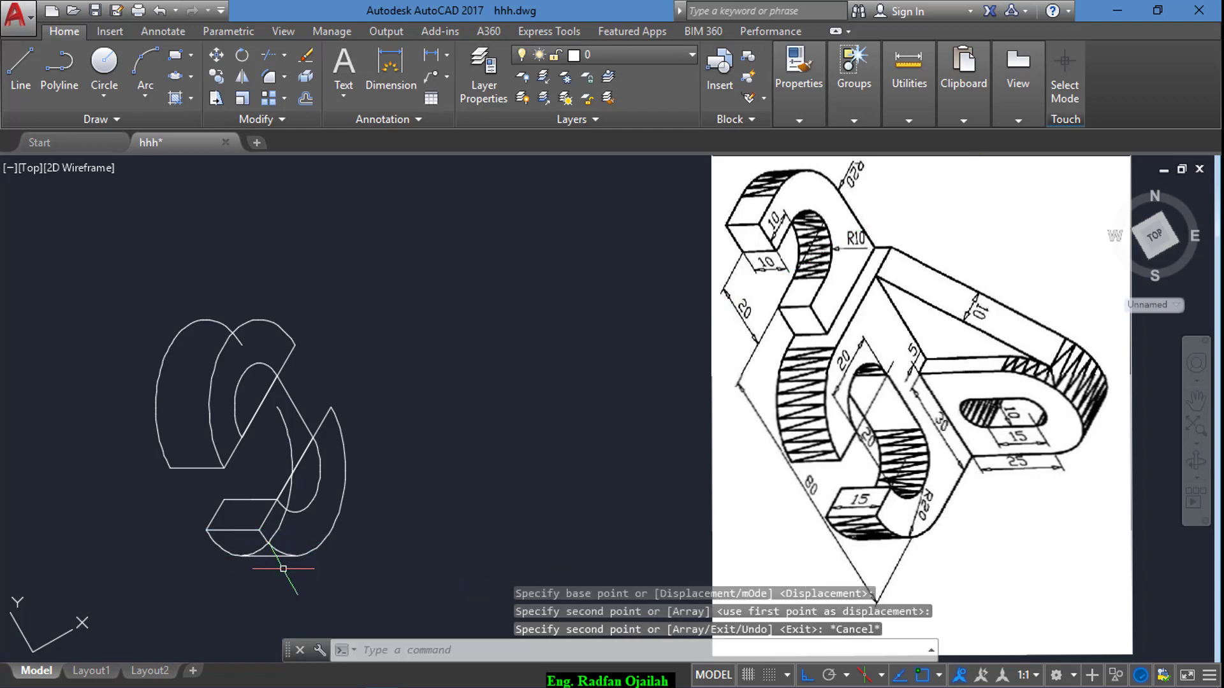
- Trim away the hidden part of the copied large lower arc beyond the bottom joining line
{"action": "type", "text": "tr"}
{"action": "key", "text": "Return"}
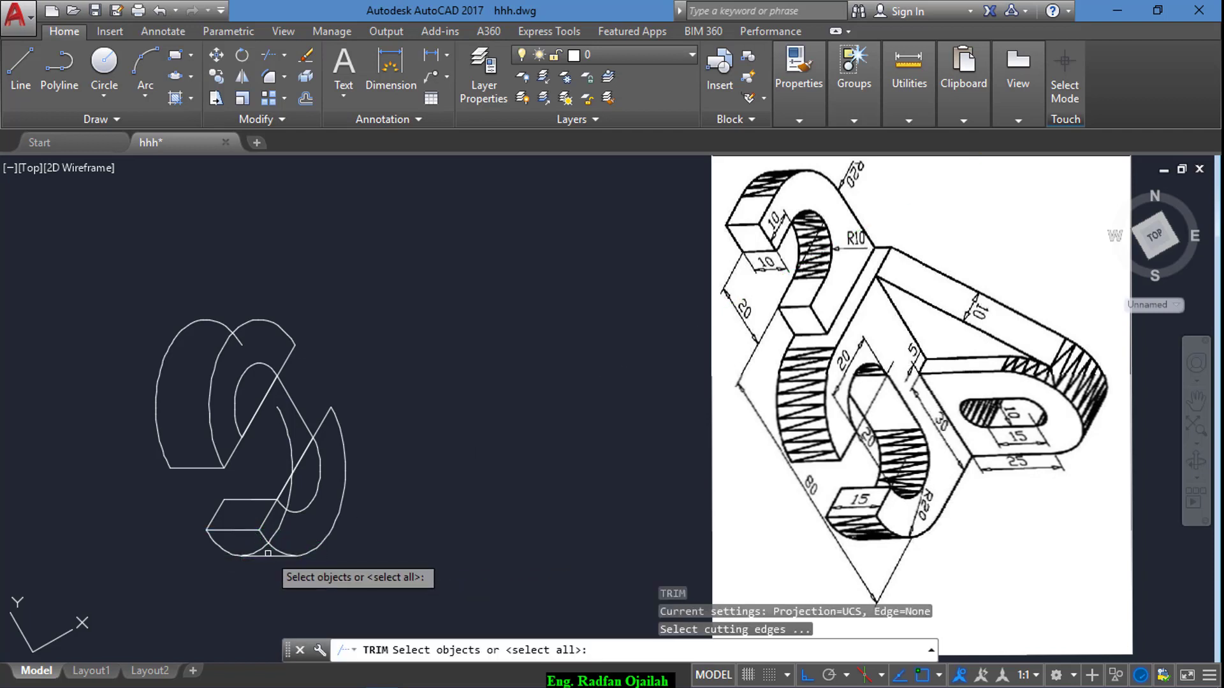
{"action": "key", "text": "Return"}
{"action": "left_click", "coordinate": [271, 529]}
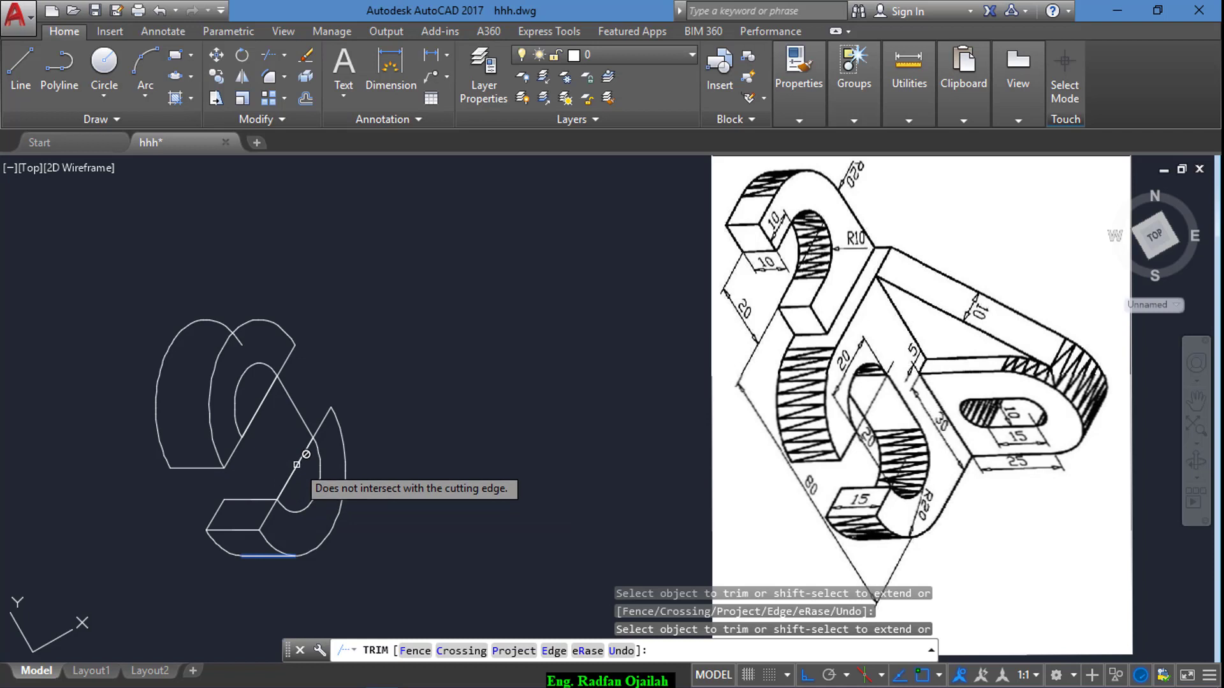
{"action": "key", "text": "Escape"}
- Copy the slot's right side and lower arc from the slot's lower-left corner to the outer end of its 15-unit line
{"action": "type", "text": "co"}
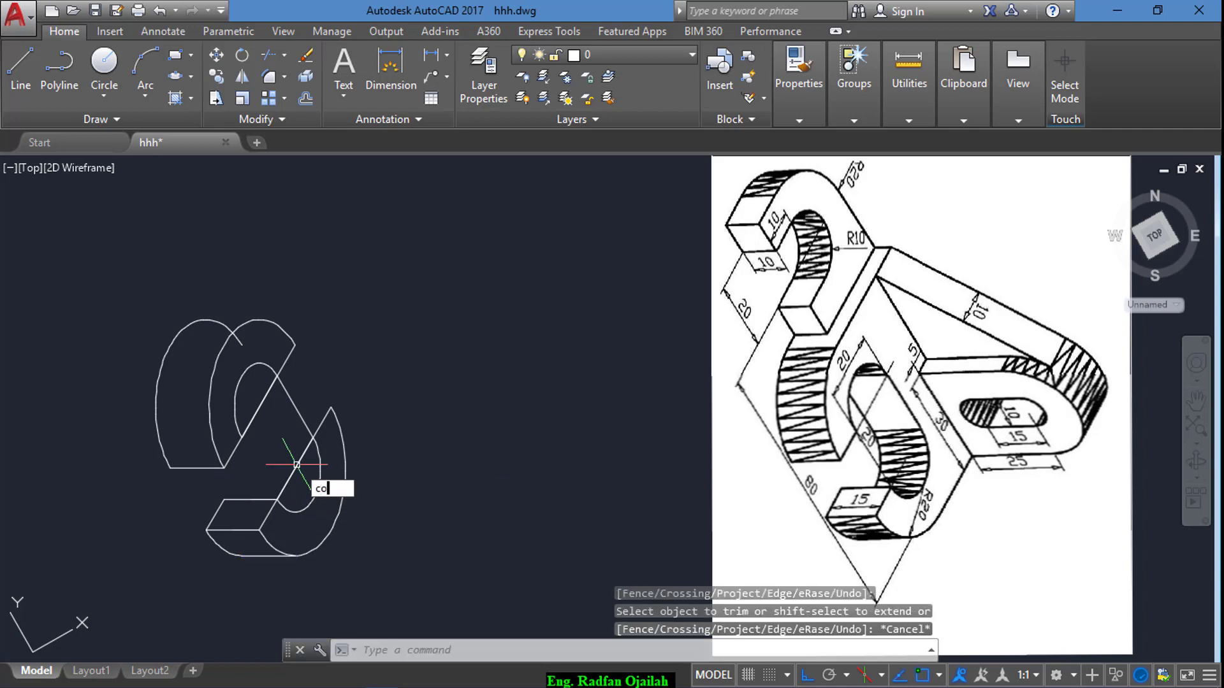
{"action": "key", "text": "Return"}
{"action": "left_click", "coordinate": [310, 435]}
{"action": "left_click", "coordinate": [321, 459]}
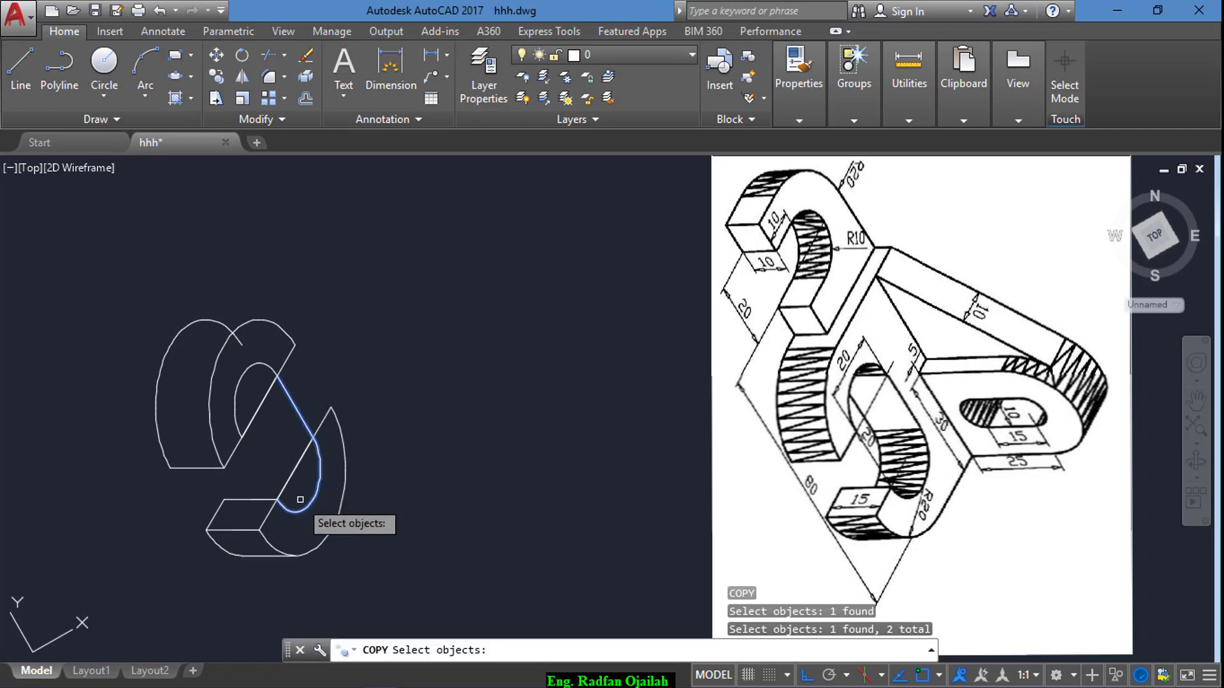
{"action": "key", "text": "Return"}
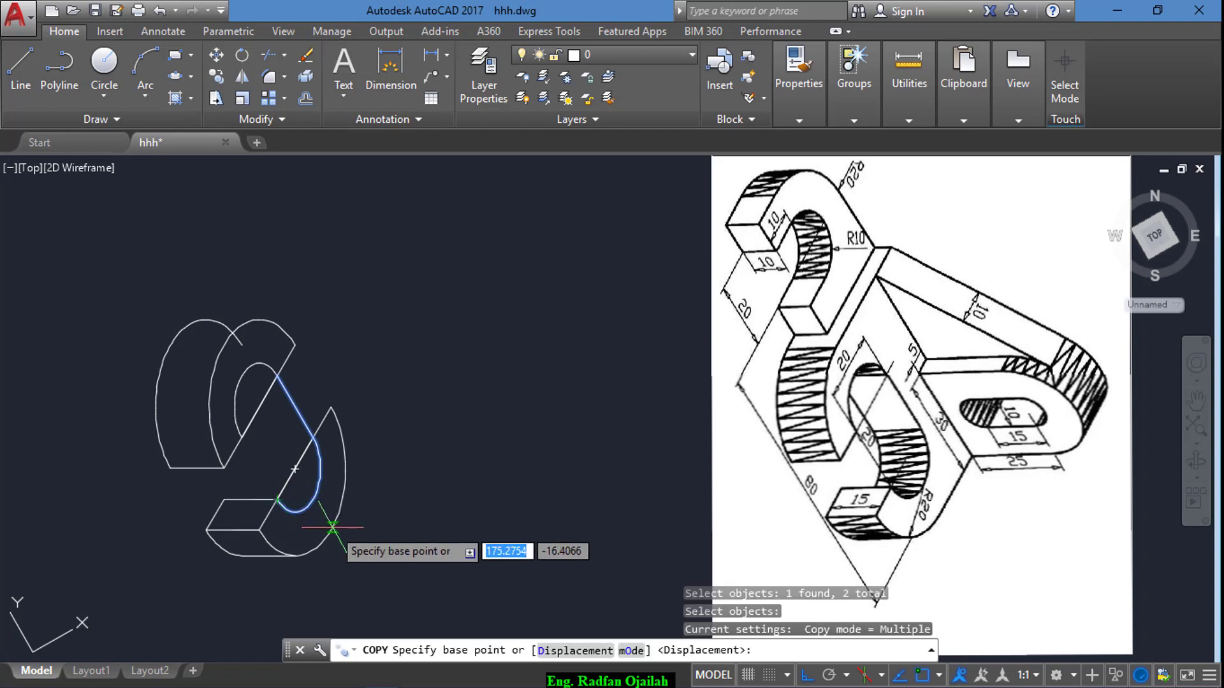
{"action": "left_click", "coordinate": [278, 500]}
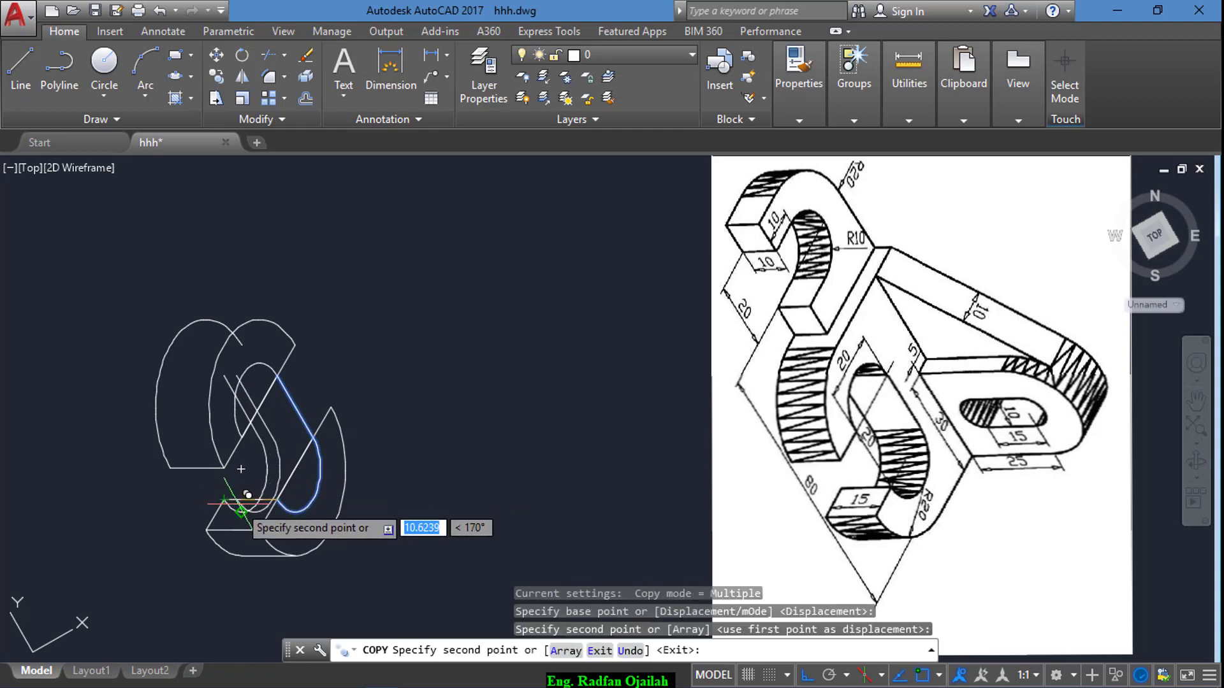
{"action": "left_click", "coordinate": [224, 499]}
{"action": "key", "text": "Return"}
- Trim the copied slot edges below the 15-unit line and outside the slot's upper-left contour
{"action": "scroll", "coordinate": [249, 510], "scroll_direction": "up", "scroll_amount": 2}
{"action": "type", "text": "tr"}
{"action": "key", "text": "Return"}
{"action": "key", "text": "Return"}
{"action": "left_click", "coordinate": [248, 510]}
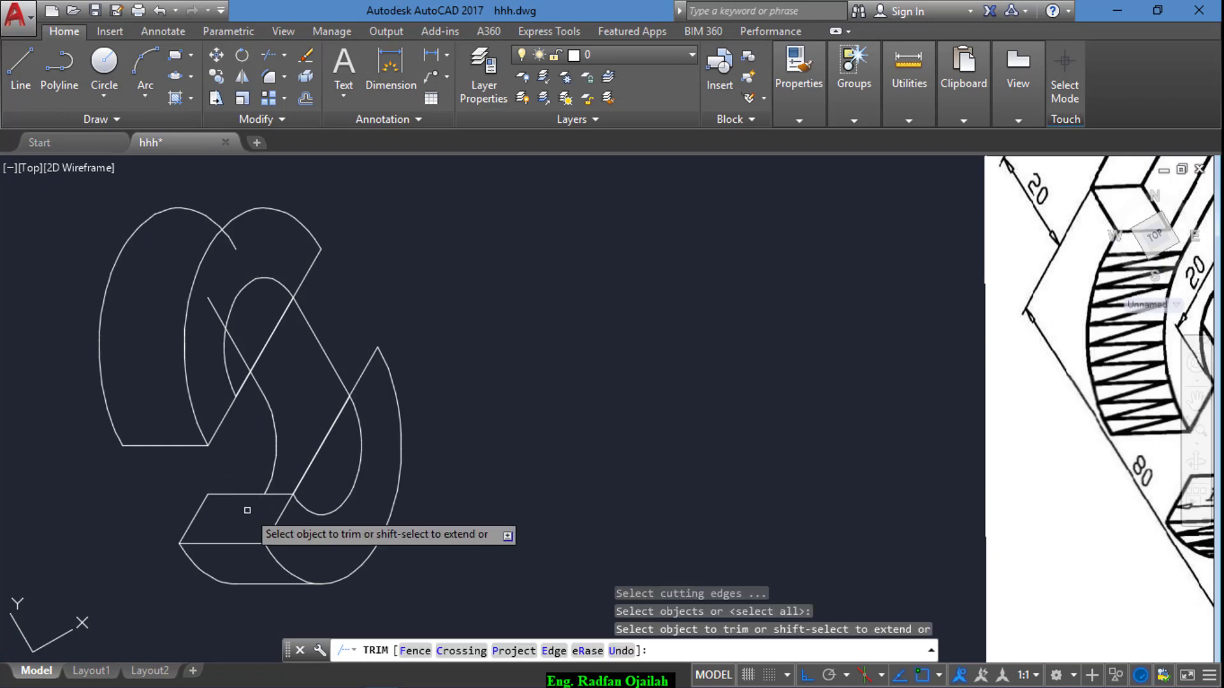
{"action": "left_click", "coordinate": [217, 314]}
{"action": "scroll", "coordinate": [226, 345], "scroll_direction": "down", "scroll_amount": 4}
{"action": "key", "text": "Escape"}
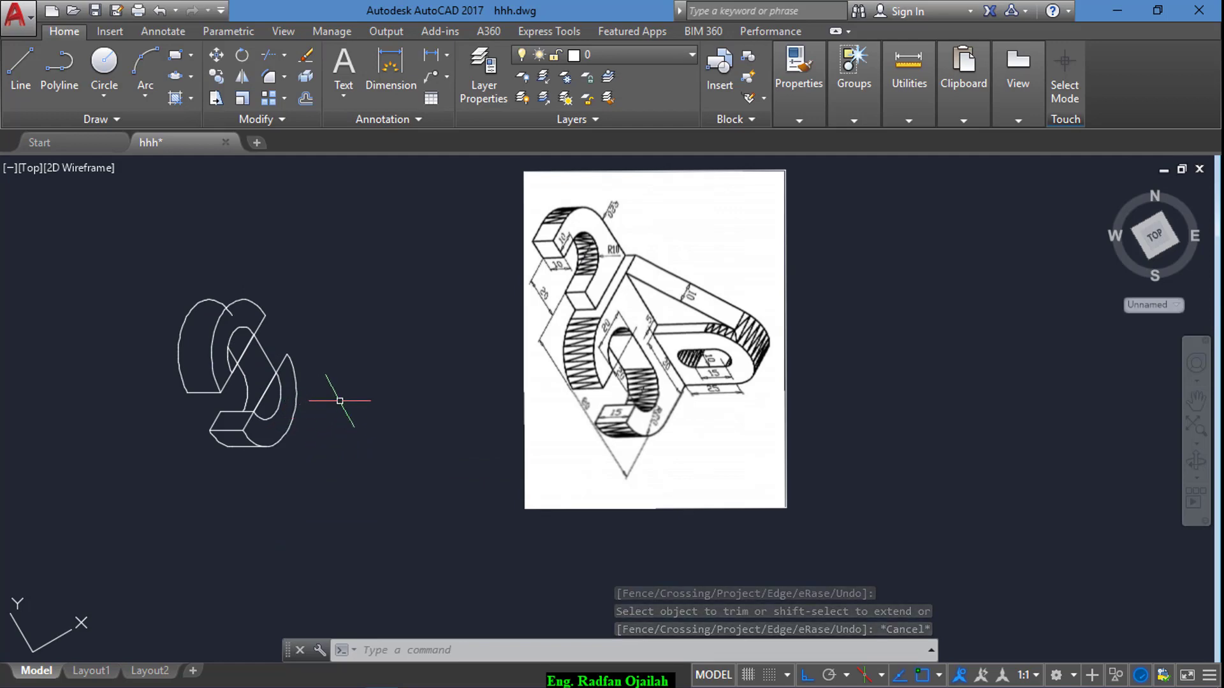
- Examine the reference image's dimensions around the front slotted plate and the adjoining side lug
{"action": "scroll", "coordinate": [720, 369], "scroll_direction": "up", "scroll_amount": 3}
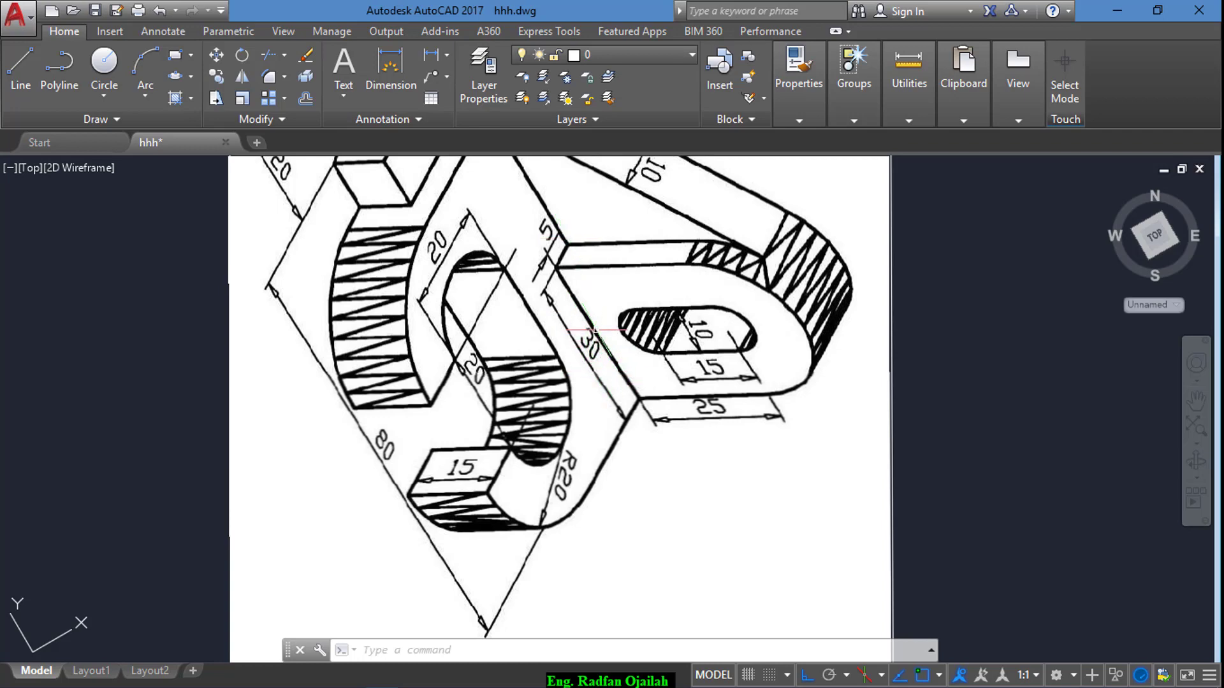
{"action": "scroll", "coordinate": [703, 439], "scroll_direction": "down", "scroll_amount": 2}
{"action": "scroll", "coordinate": [703, 440], "scroll_direction": "down", "scroll_amount": 1}
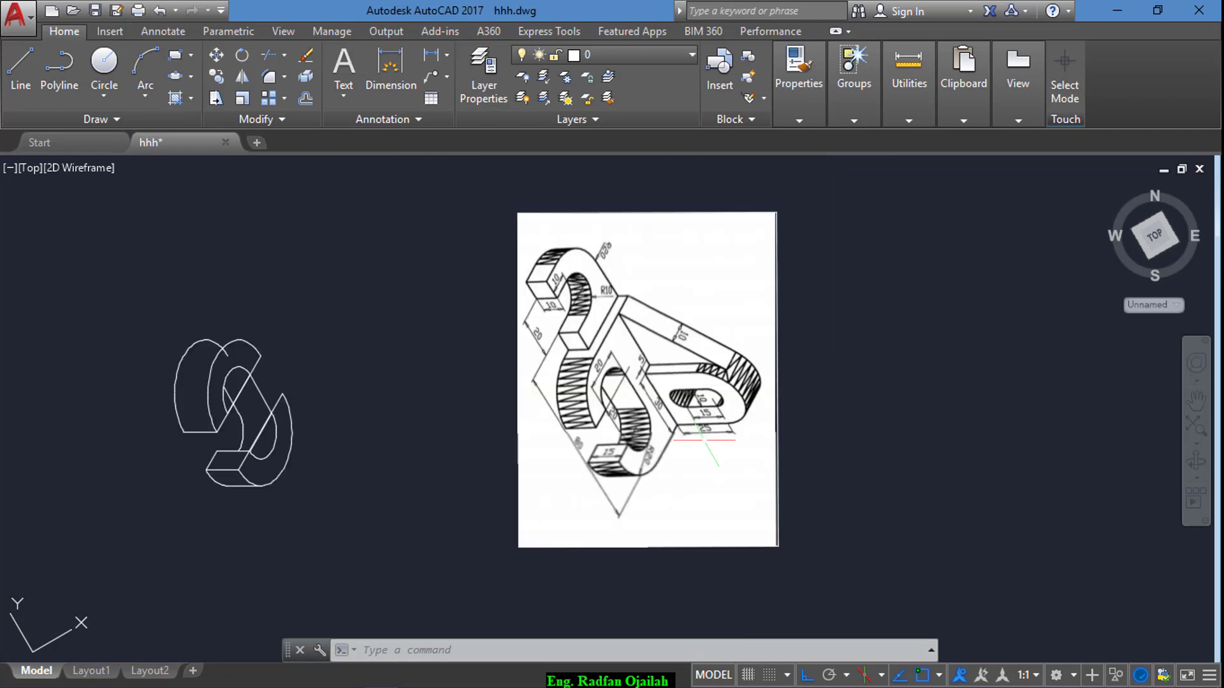
{"action": "scroll", "coordinate": [664, 415], "scroll_direction": "up", "scroll_amount": 3}
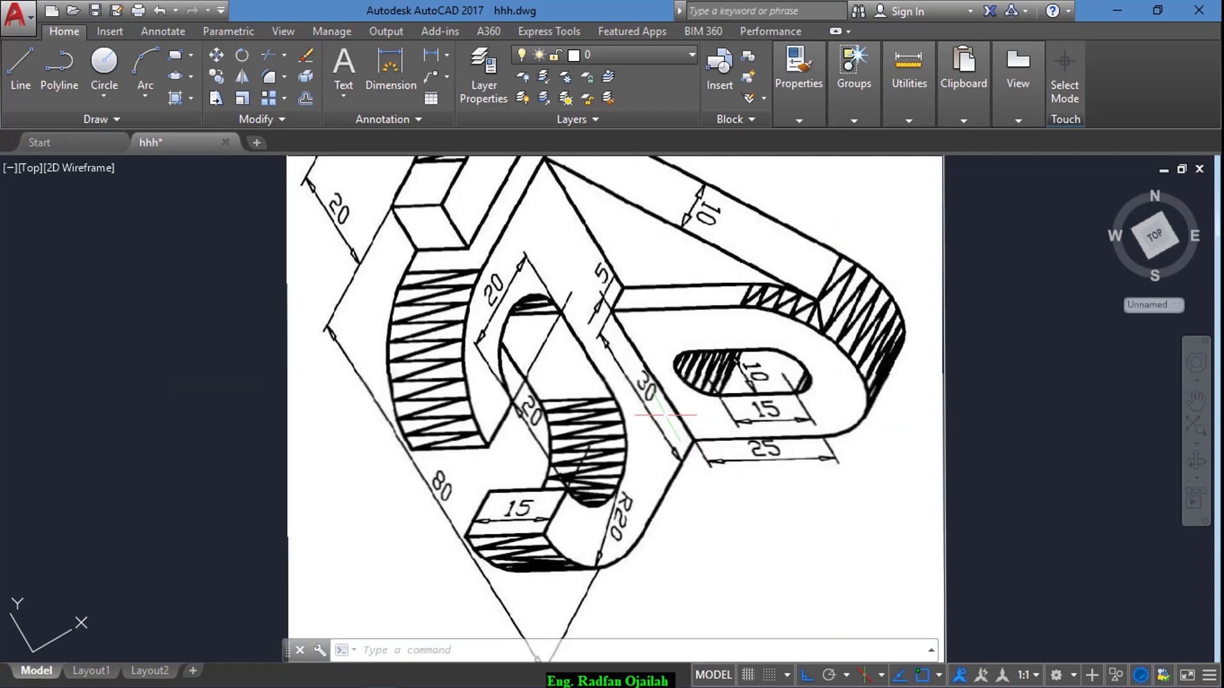
{"action": "scroll", "coordinate": [665, 415], "scroll_direction": "down", "scroll_amount": 2}
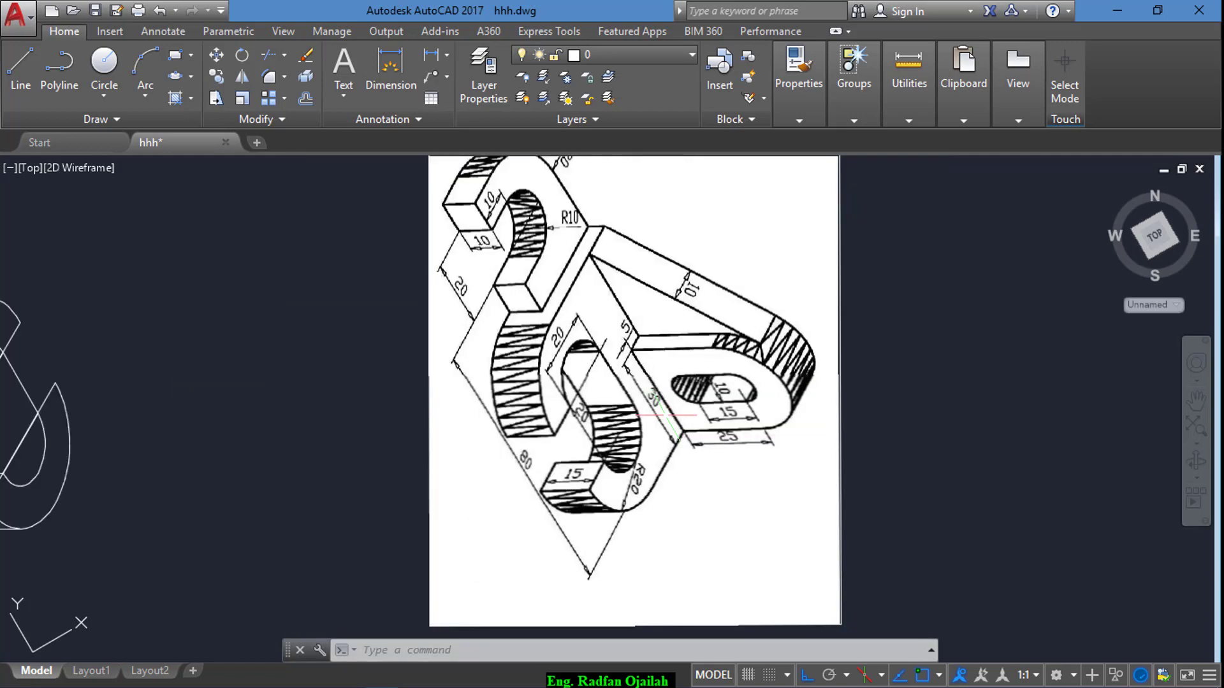
{"action": "scroll", "coordinate": [748, 454], "scroll_direction": "down", "scroll_amount": 2}
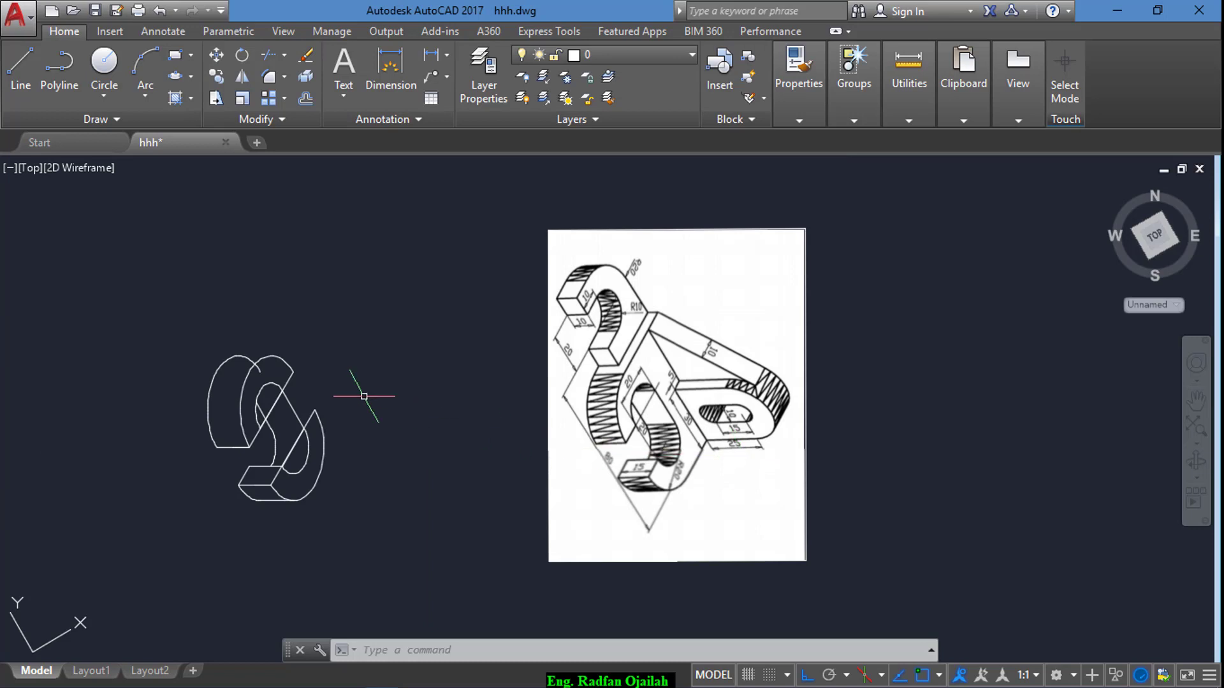
{"action": "scroll", "coordinate": [258, 338], "scroll_direction": "up", "scroll_amount": 2}
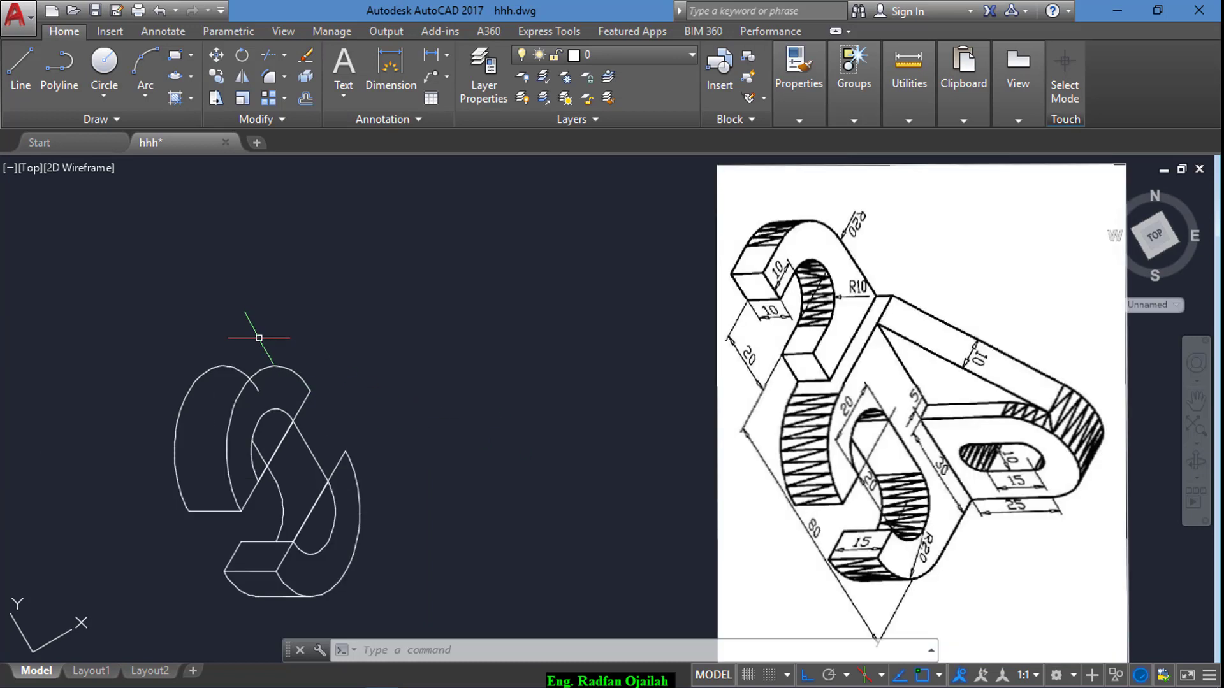
- Copy the lower 40-unit line from its midpoint 20 units down-right along the isometric axis
{"action": "type", "text": "o"}
{"action": "key", "text": "Return"}
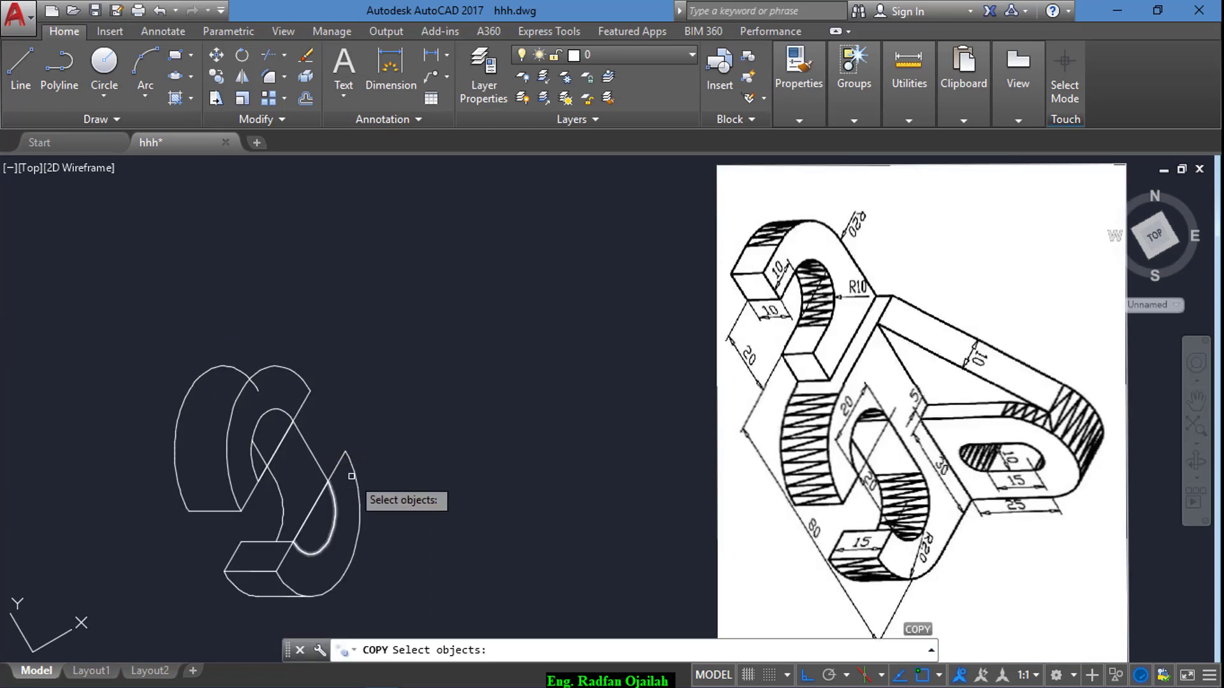
{"action": "left_click", "coordinate": [339, 460]}
{"action": "key", "text": "Return"}
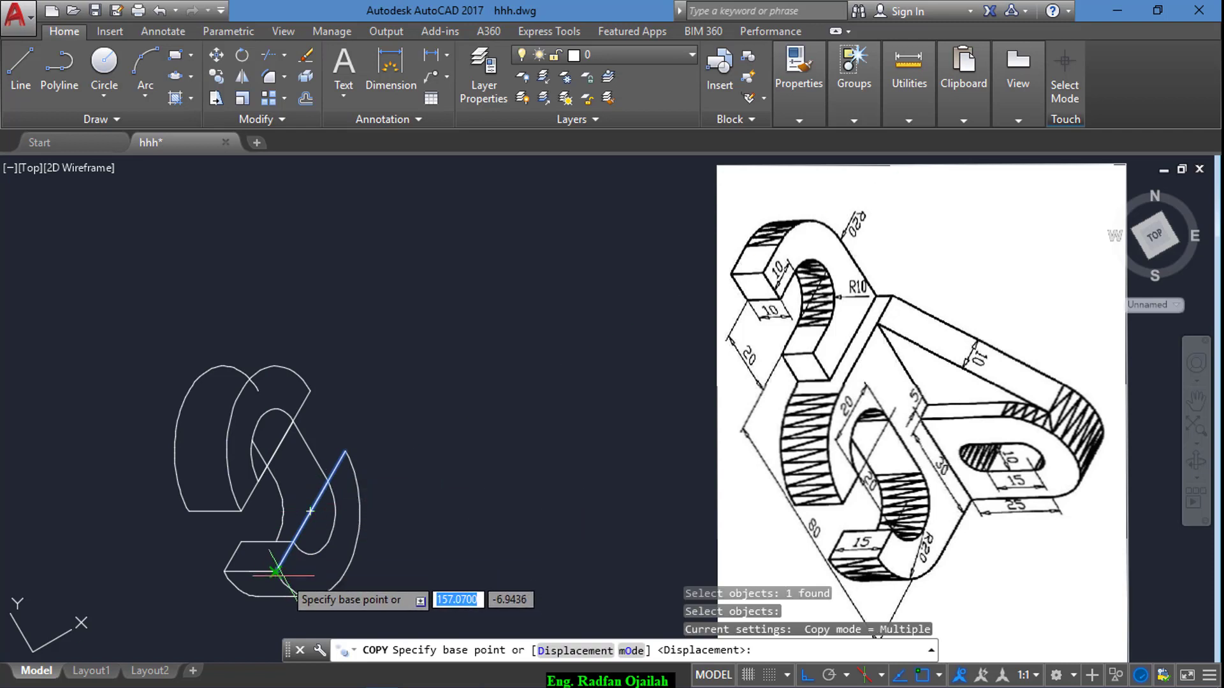
{"action": "left_click", "coordinate": [309, 512]}
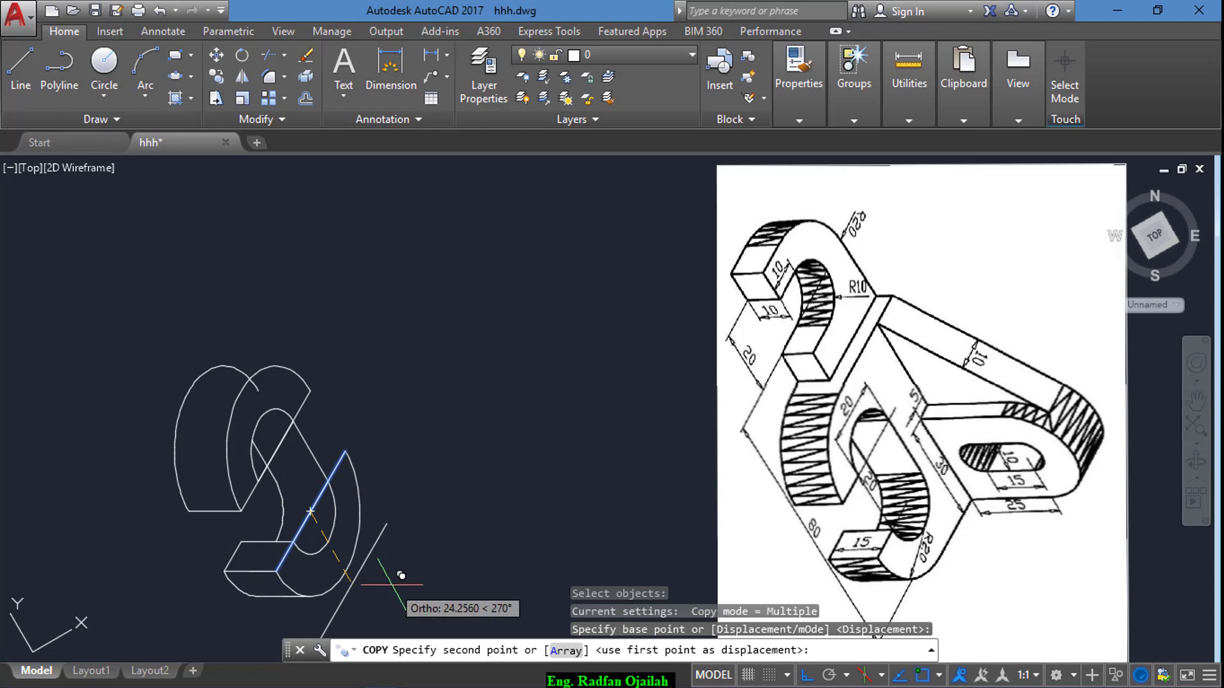
{"action": "type", "text": "20"}
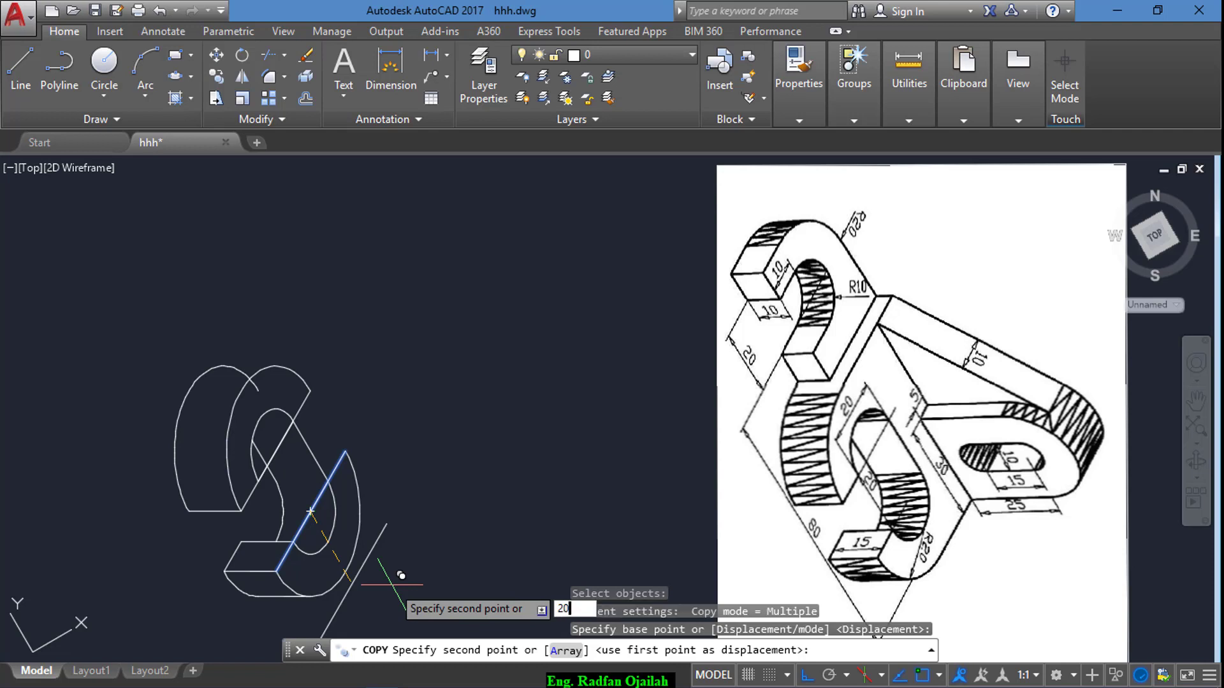
{"action": "key", "text": "Return"}
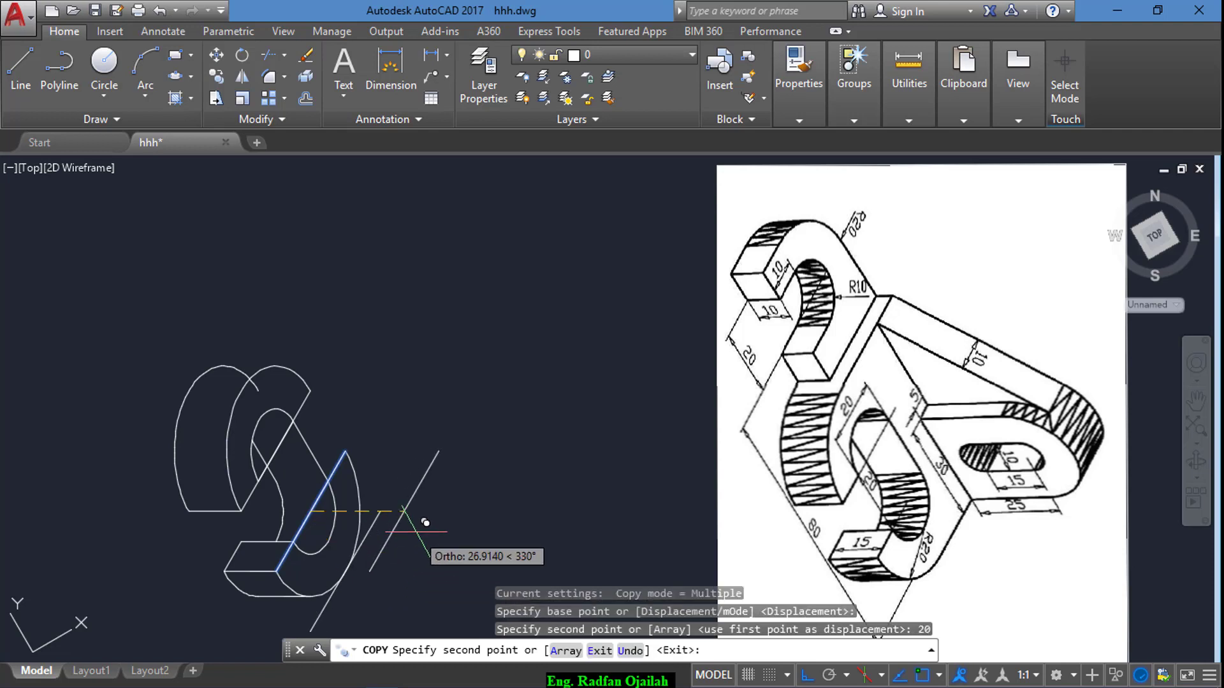
{"action": "key", "text": "Escape"}
- Try to move the copied line from its lower end to its own midpoint, and undo the move
{"action": "type", "text": "m"}
{"action": "key", "text": "Return"}
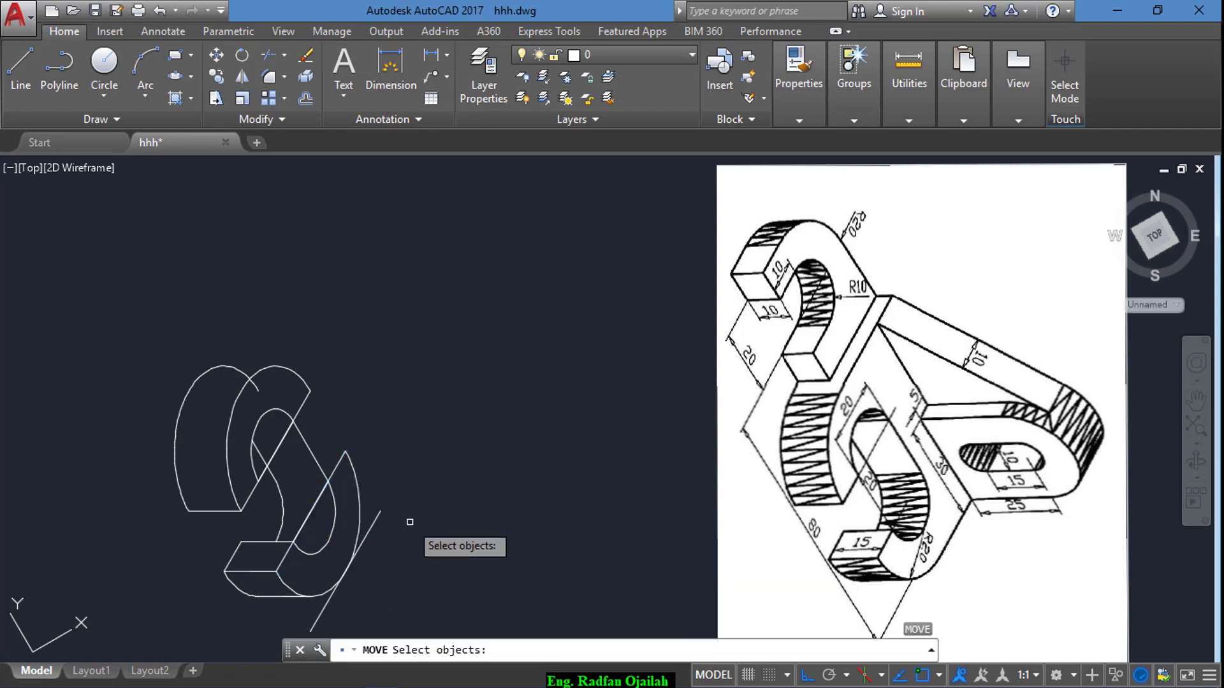
{"action": "left_click", "coordinate": [375, 521]}
{"action": "key", "text": "Return"}
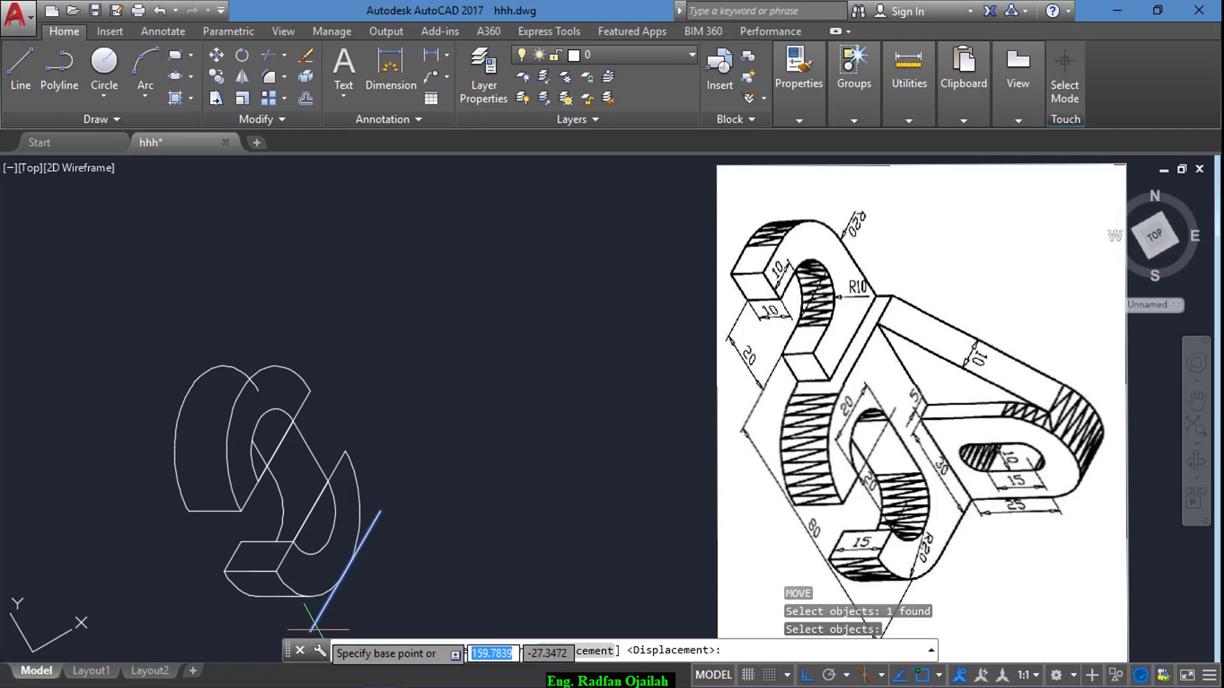
{"action": "left_click", "coordinate": [310, 631]}
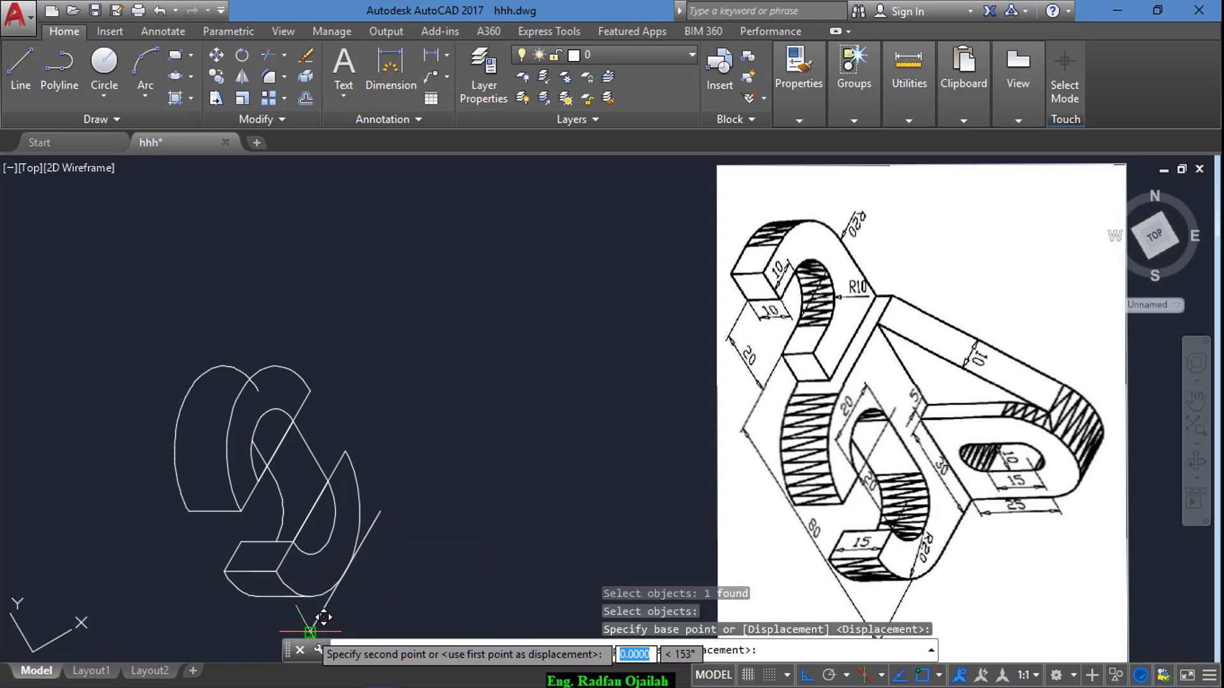
{"action": "left_click", "coordinate": [345, 570]}
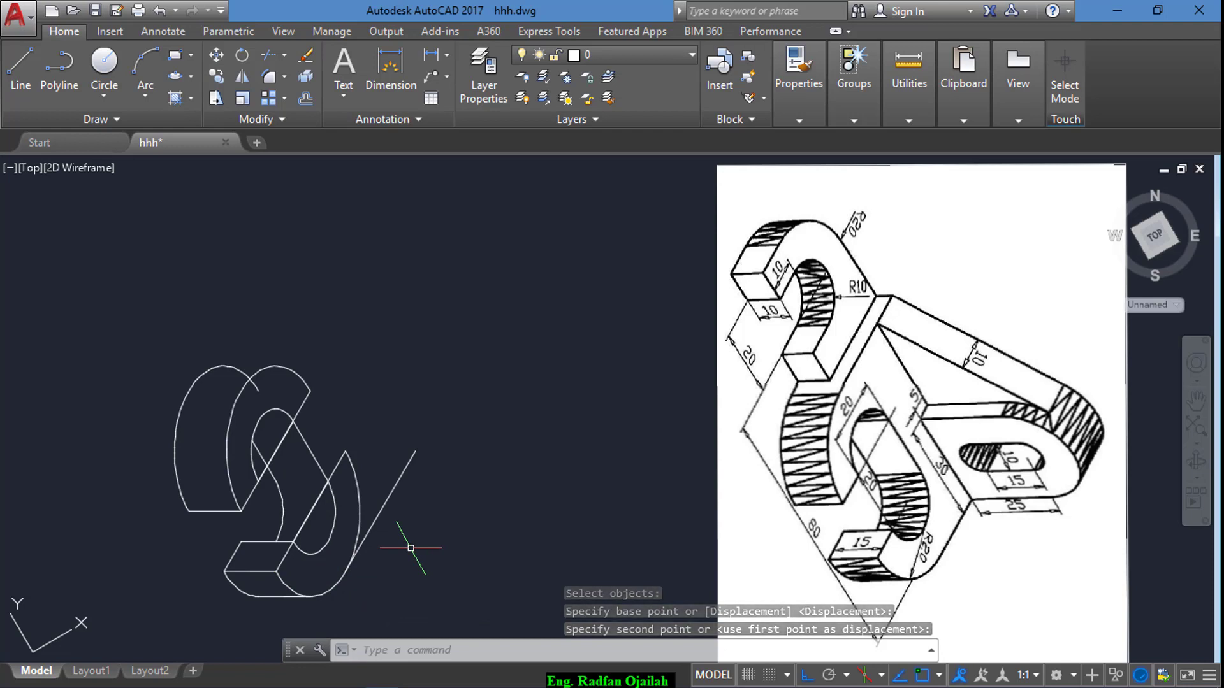
{"action": "key", "text": "ctrl+z"}
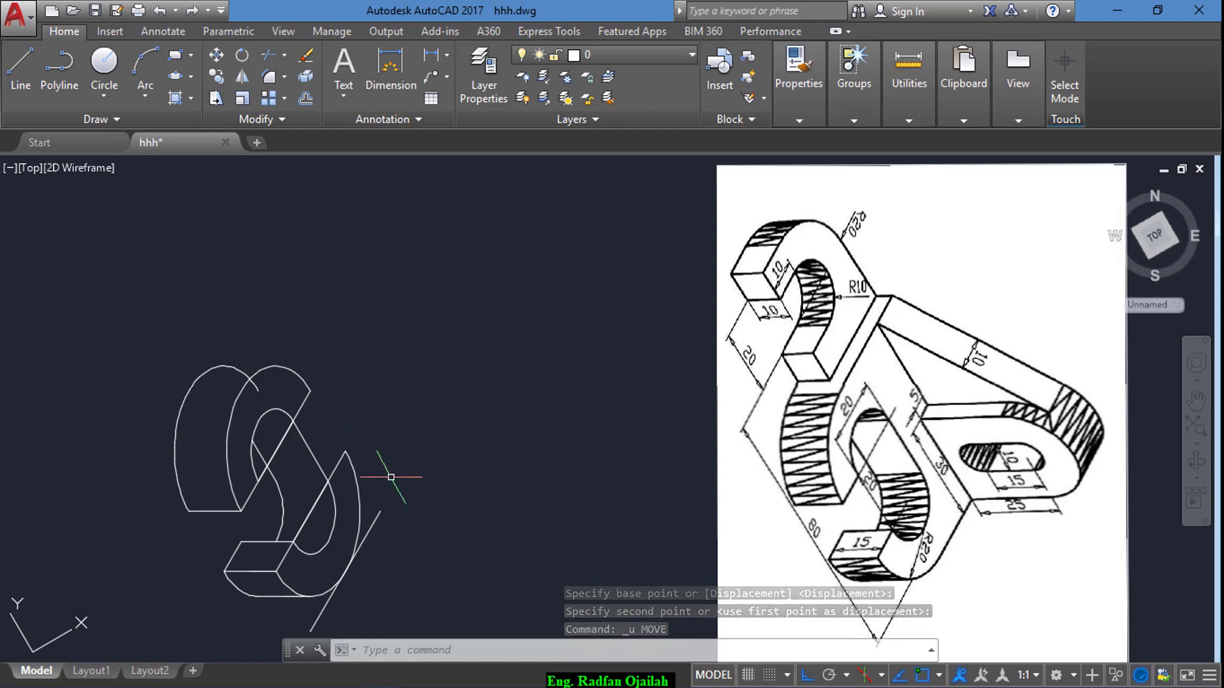
- Draw a line from the copied line's upper end up-left along the isometric axis, past the large upper arc's right end
{"action": "type", "text": "l"}
{"action": "key", "text": "Return"}
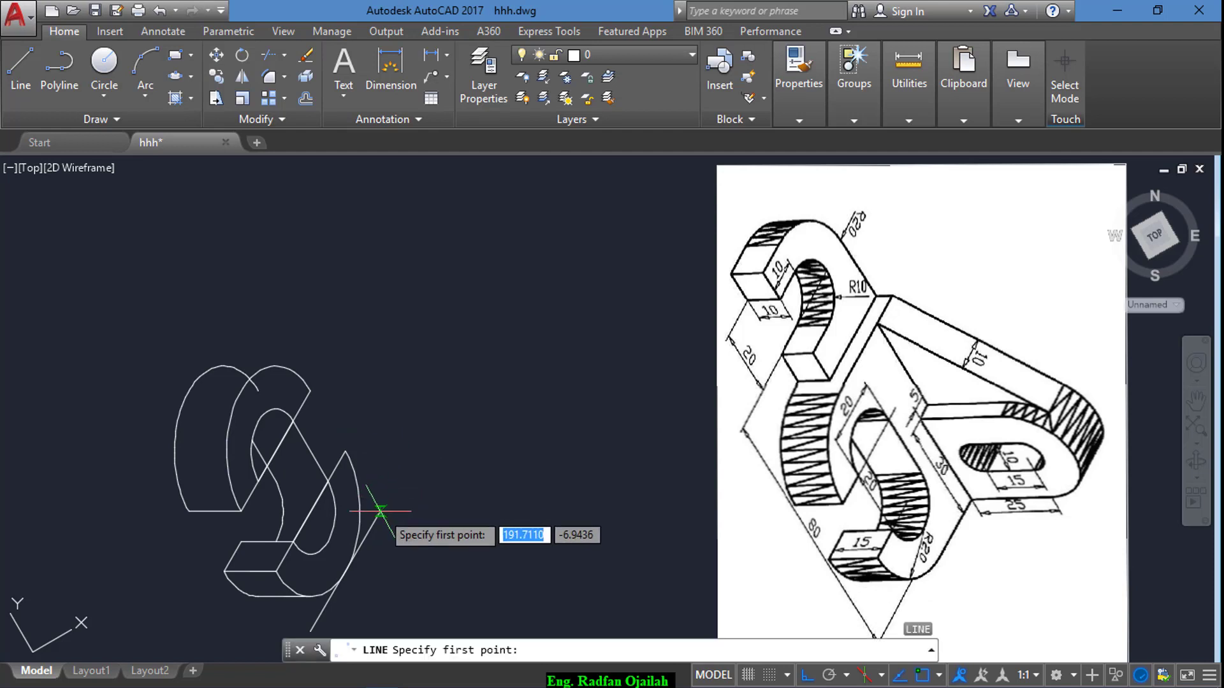
{"action": "left_click", "coordinate": [380, 511]}
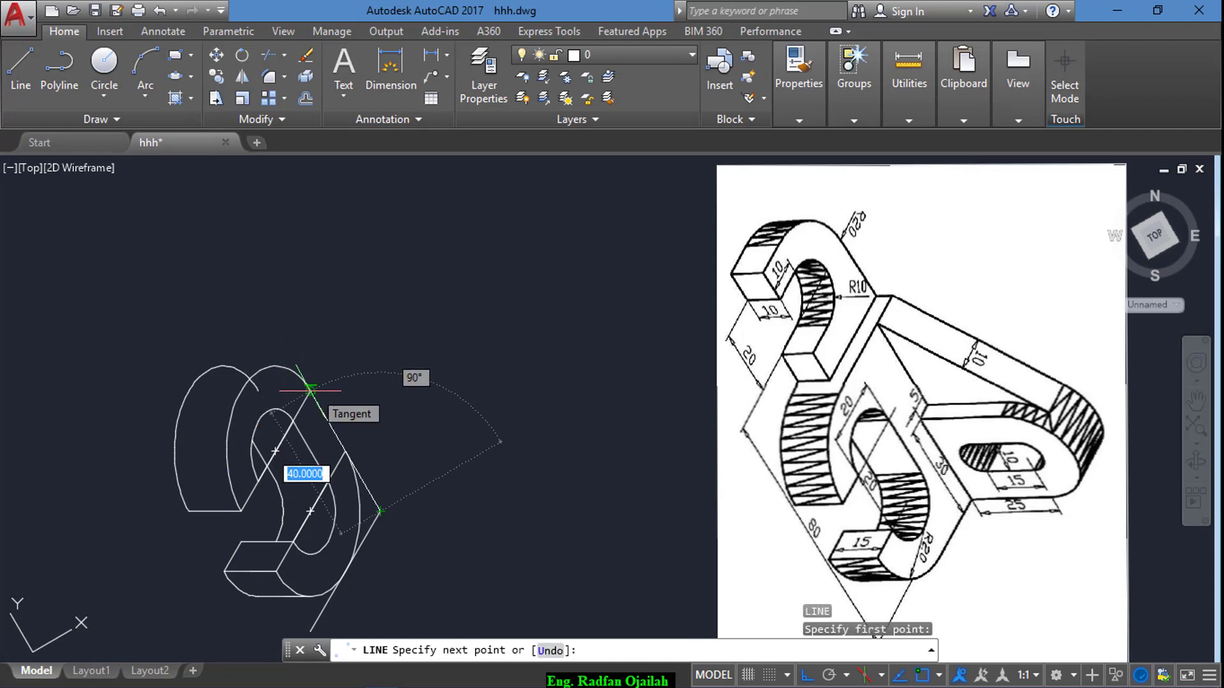
{"action": "left_click", "coordinate": [225, 275]}
{"action": "key", "text": "Return"}
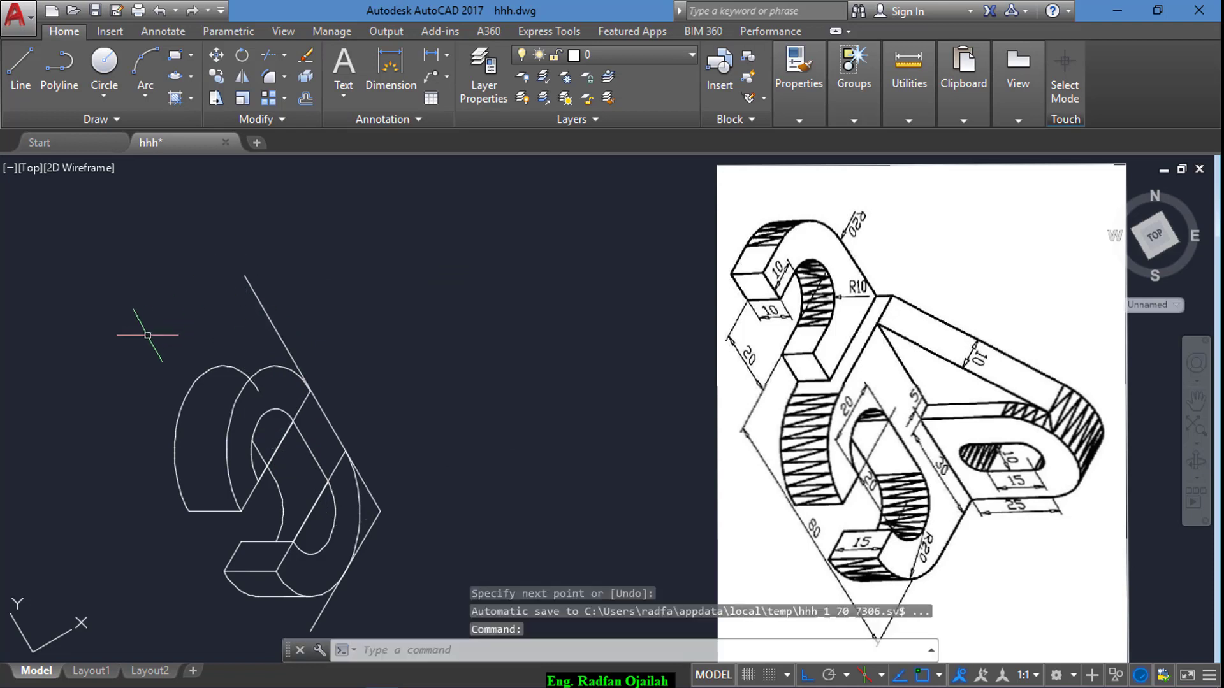
- Copy the front plate's upper 40-unit line from its midpoint 20 units up-left along the isometric axis
{"action": "key", "text": "Return"}
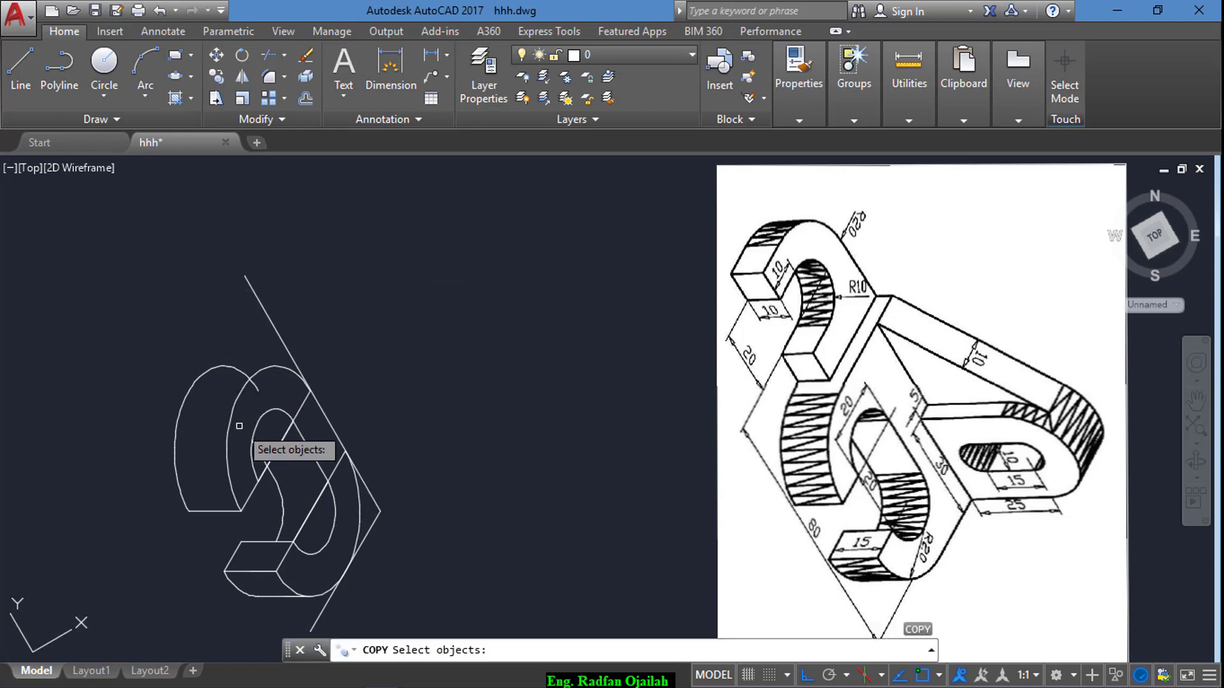
{"action": "left_click", "coordinate": [253, 490]}
{"action": "key", "text": "Return"}
{"action": "left_click", "coordinate": [275, 451]}
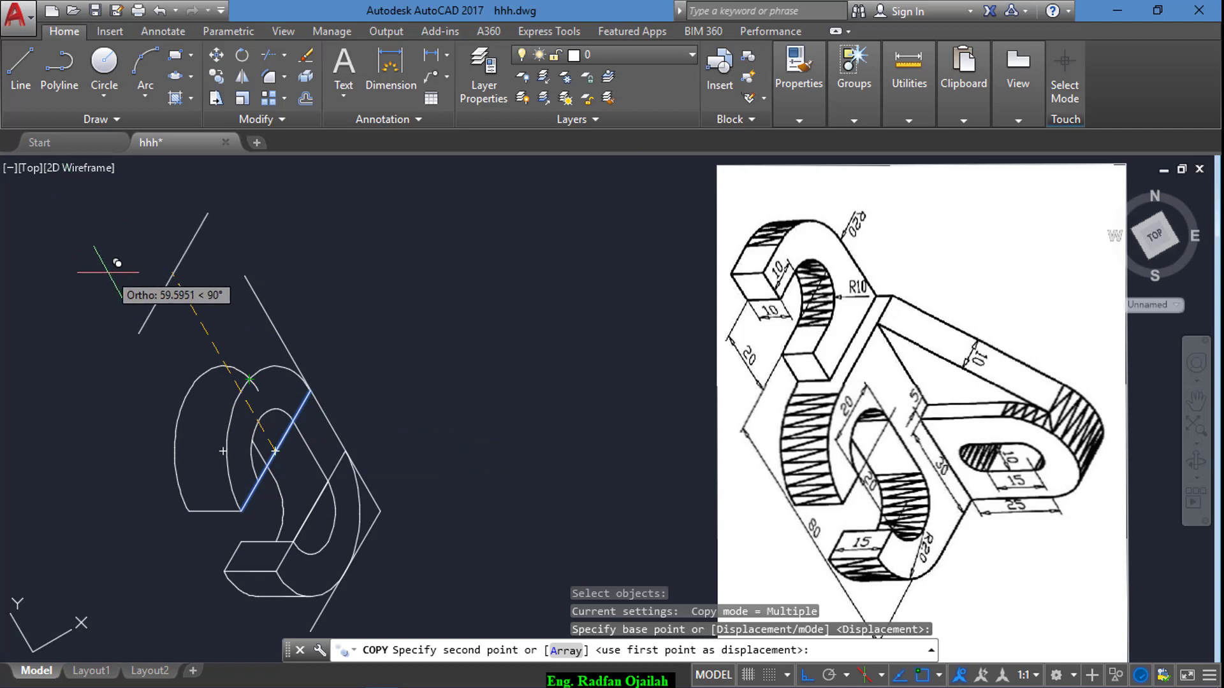
{"action": "type", "text": "20"}
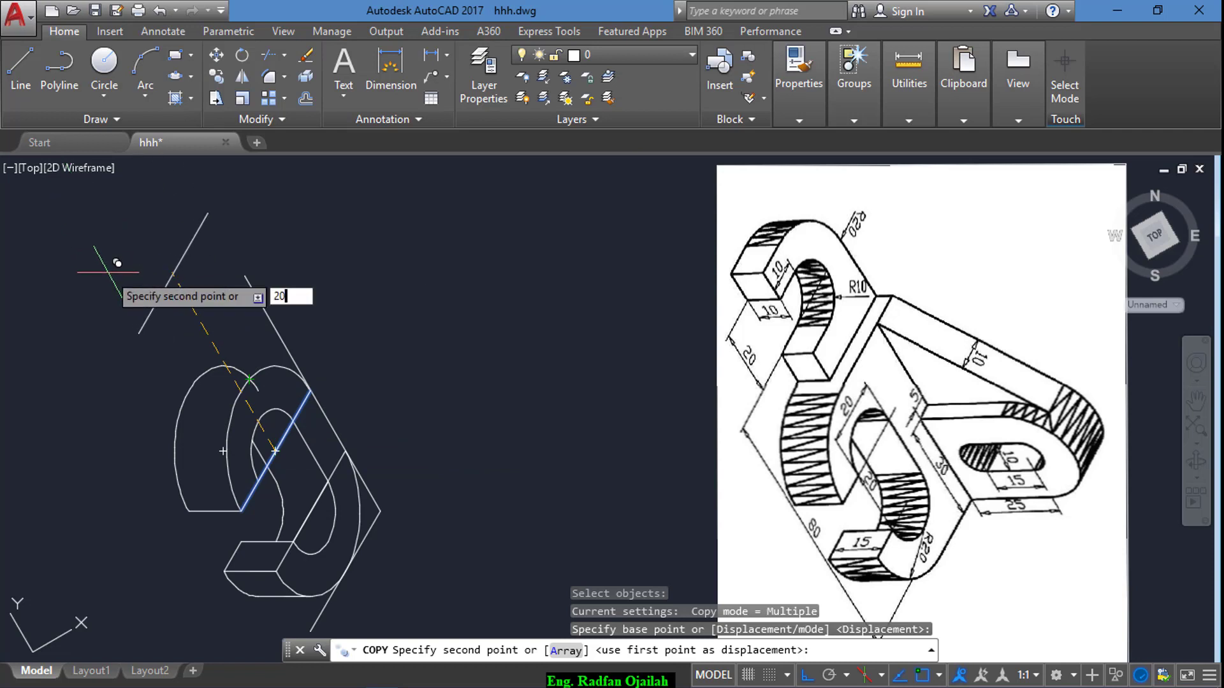
{"action": "key", "text": "Return"}
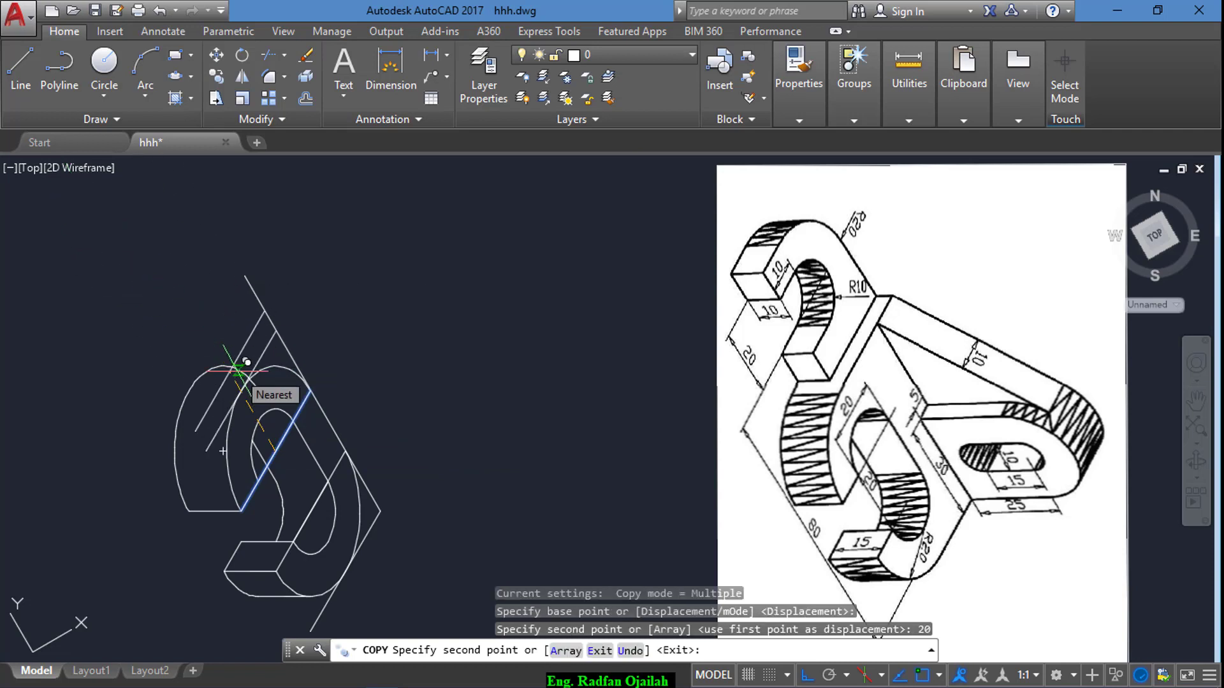
{"action": "key", "text": "Escape"}
{"action": "type", "text": "tr"}
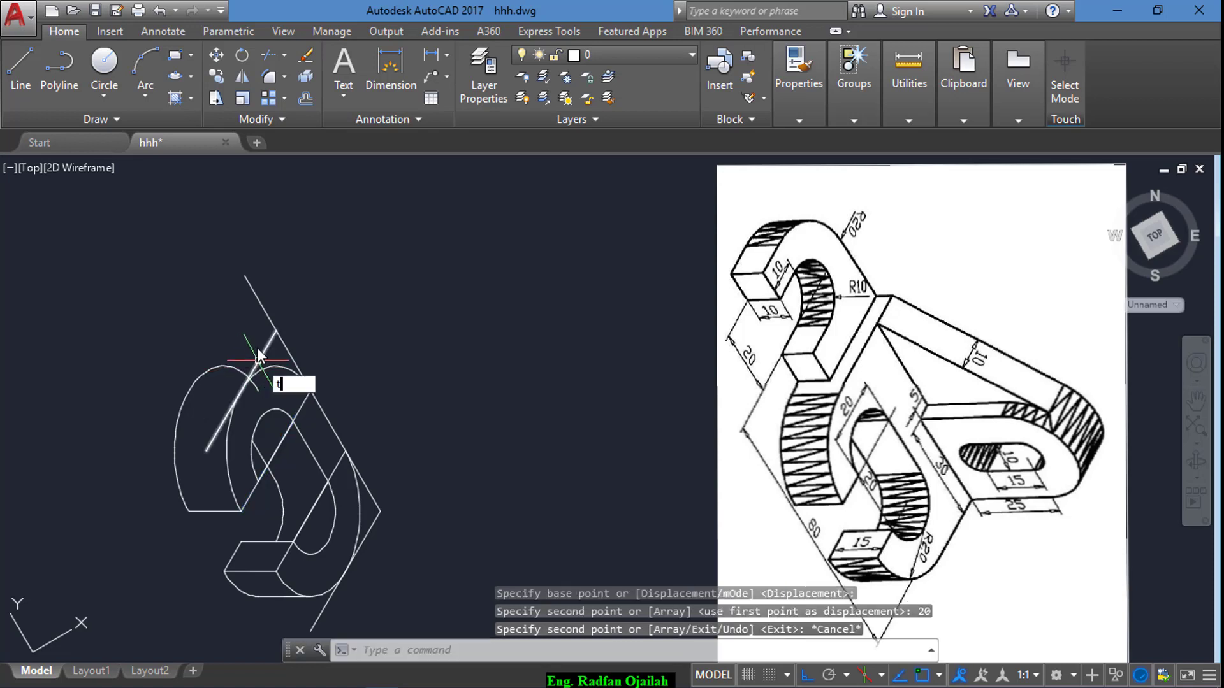
{"action": "key", "text": "Return"}
{"action": "key", "text": "Return"}
{"action": "key", "text": "Escape"}
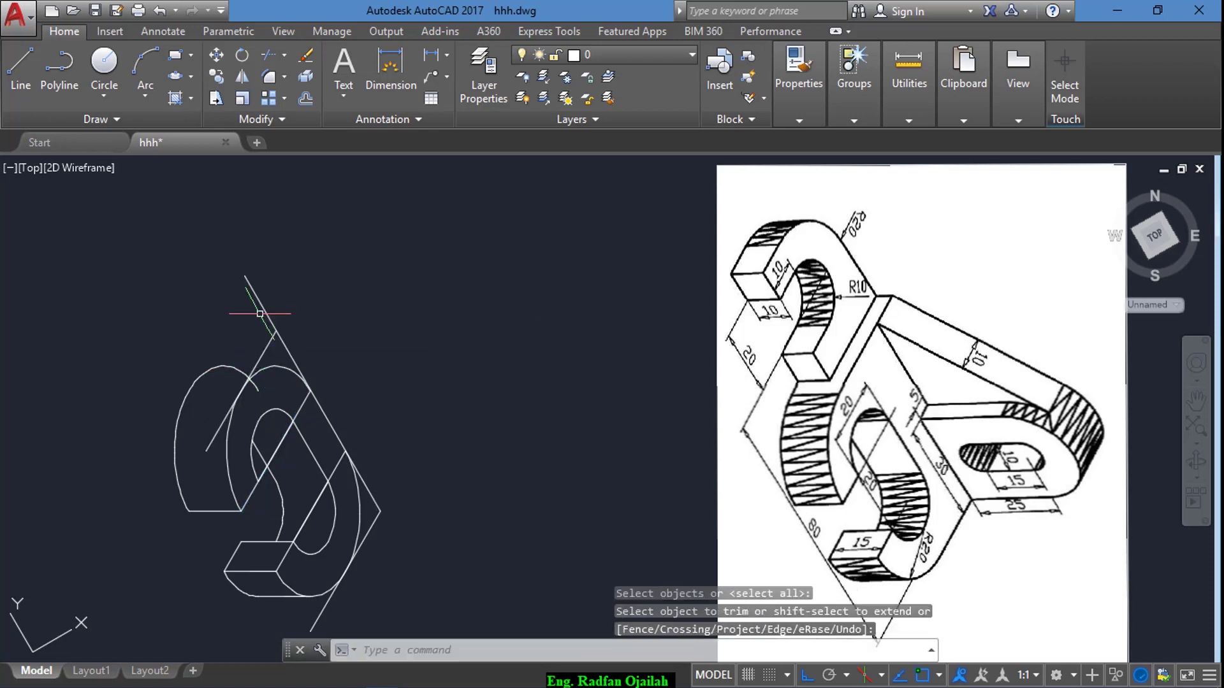
- Trim the line ends beyond the front plate's upper corner and lower arc, and the arc pieces that cross the extended outline
{"action": "type", "text": "tr"}
{"action": "key", "text": "Return"}
{"action": "key", "text": "Return"}
{"action": "left_click", "coordinate": [262, 311]}
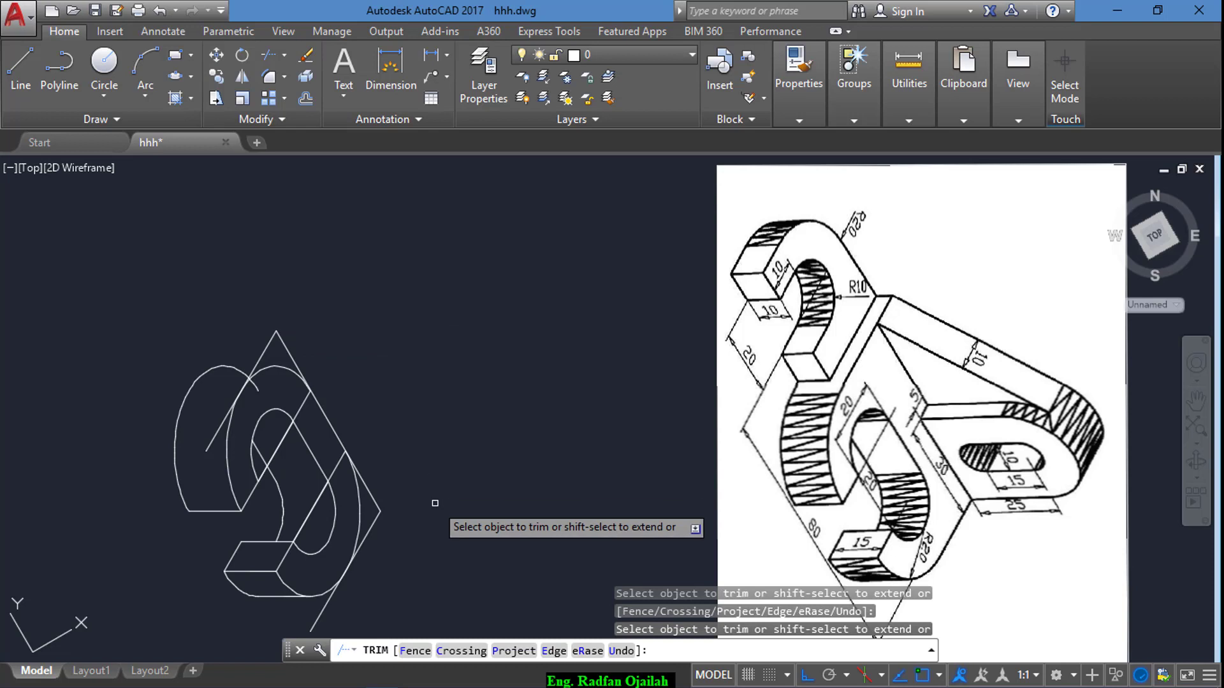
{"action": "left_click", "coordinate": [327, 606]}
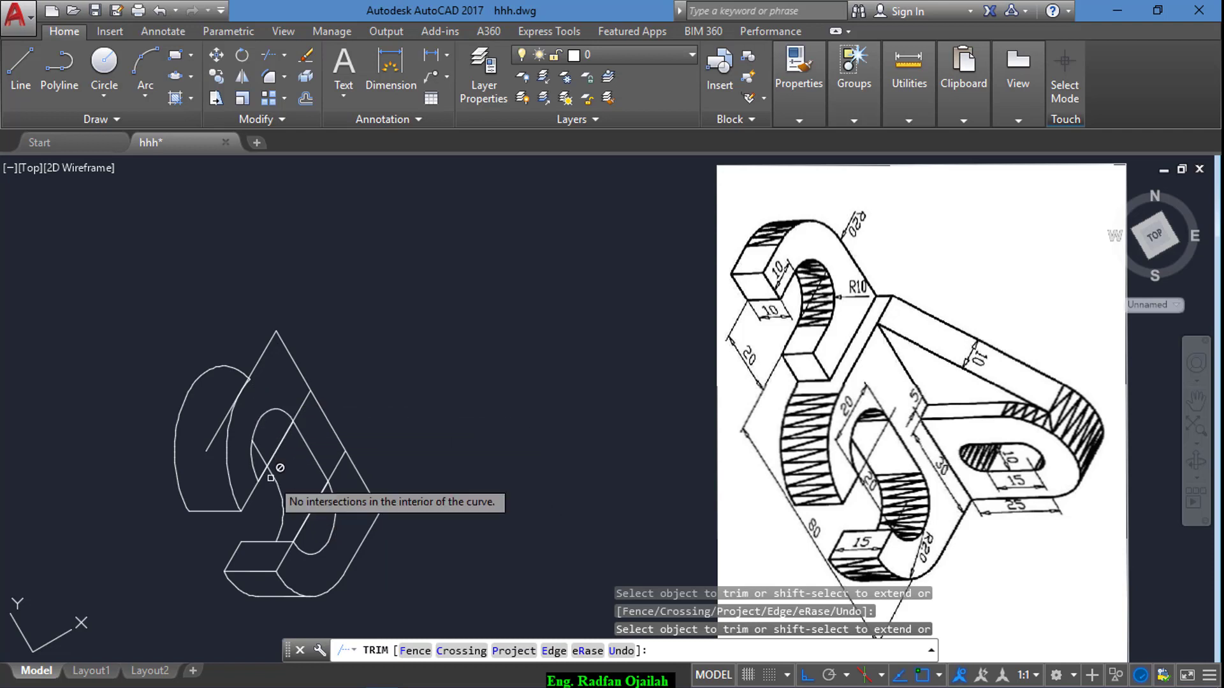
{"action": "scroll", "coordinate": [235, 382], "scroll_direction": "up", "scroll_amount": 5}
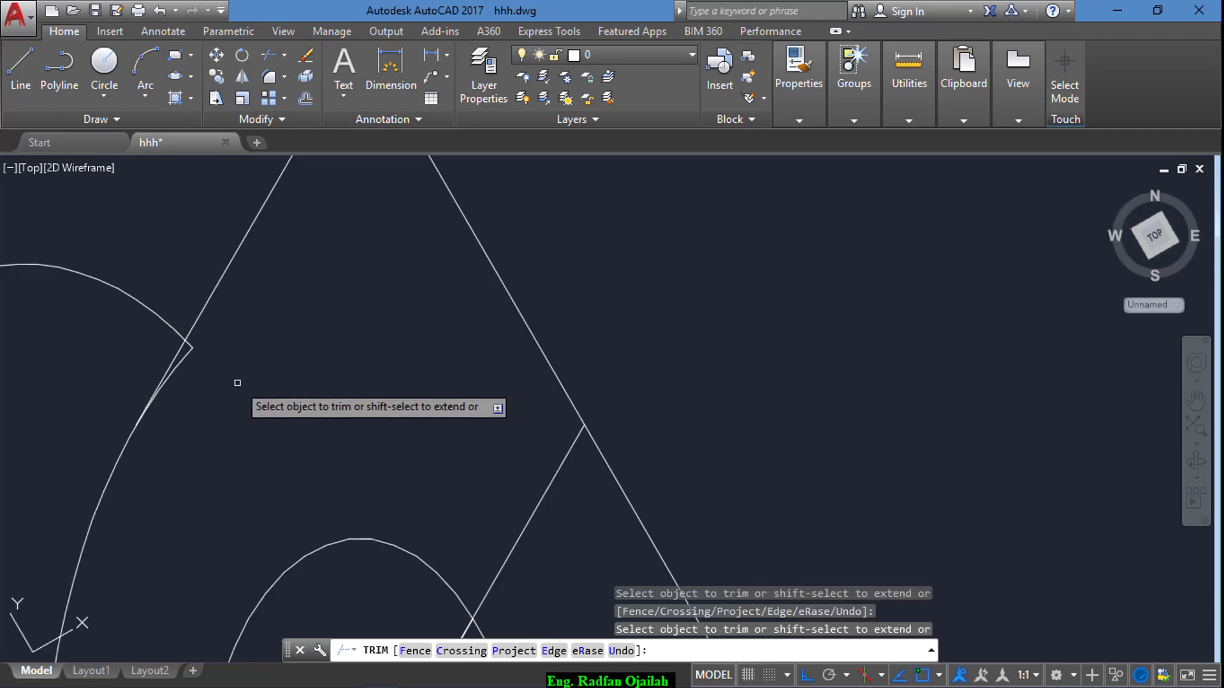
{"action": "scroll", "coordinate": [191, 347], "scroll_direction": "down", "scroll_amount": 5}
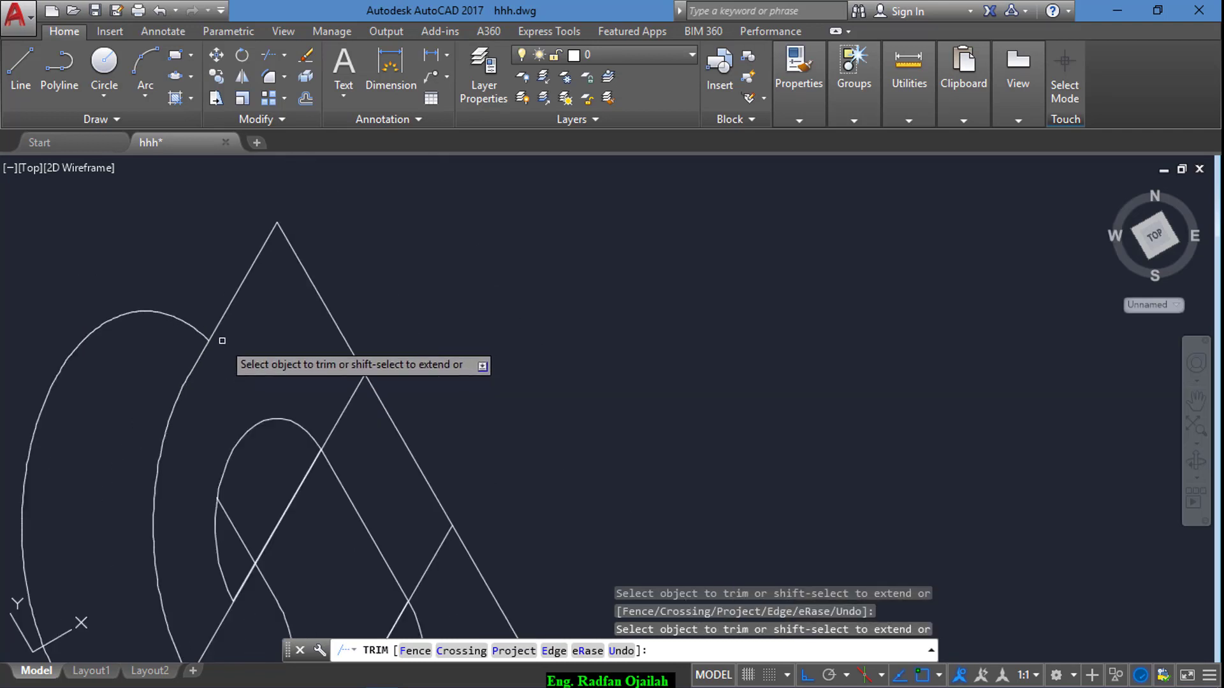
{"action": "key", "text": "Escape"}
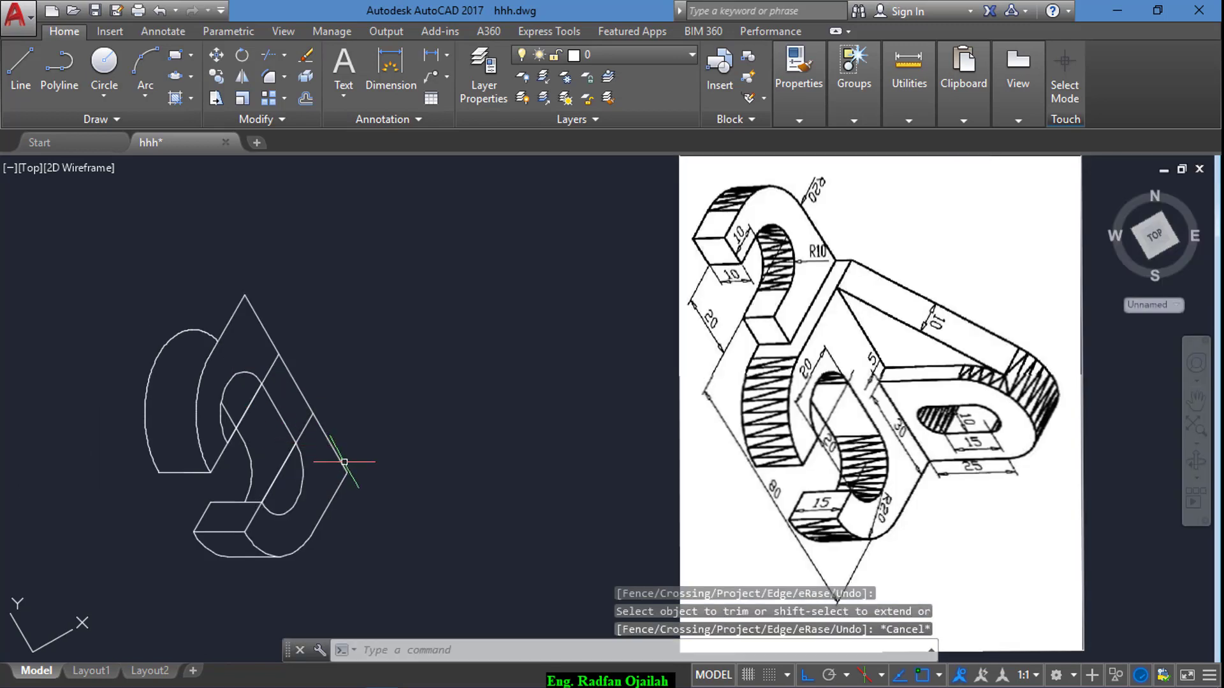
- Draw the side lug's outline from the front plate's right corner: 25 units right, 30 up-left along the isometric axis, and 25 back left
{"action": "type", "text": "l"}
{"action": "key", "text": "Return"}
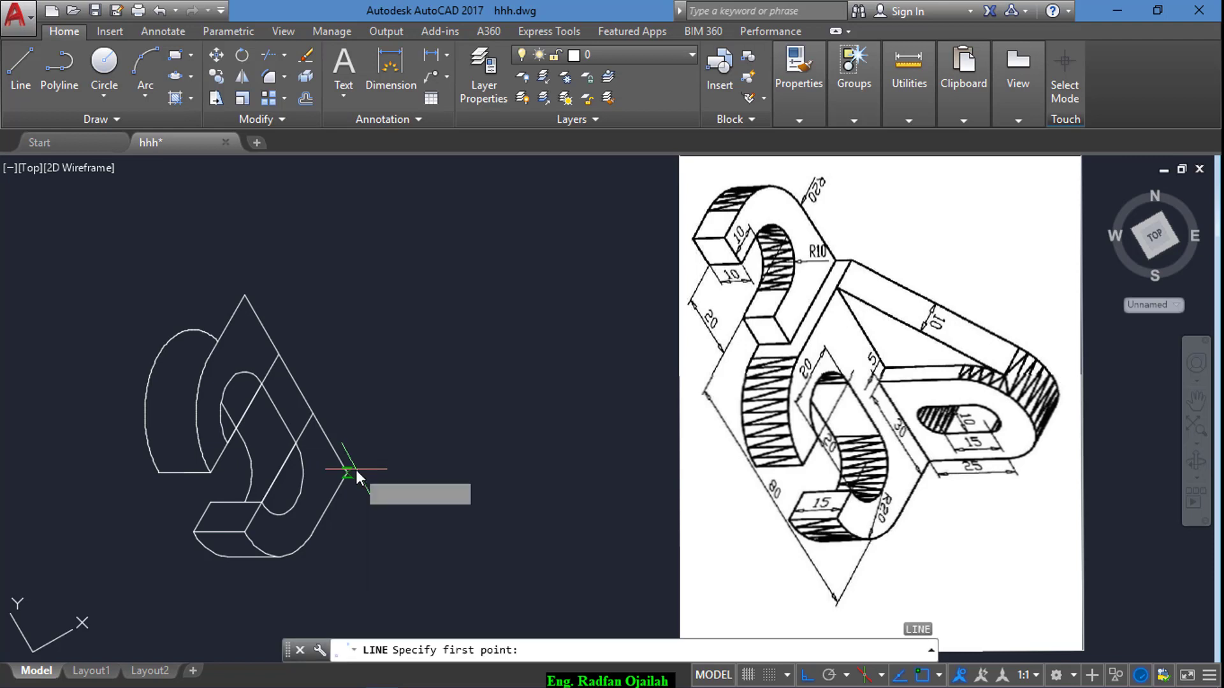
{"action": "left_click", "coordinate": [347, 472]}
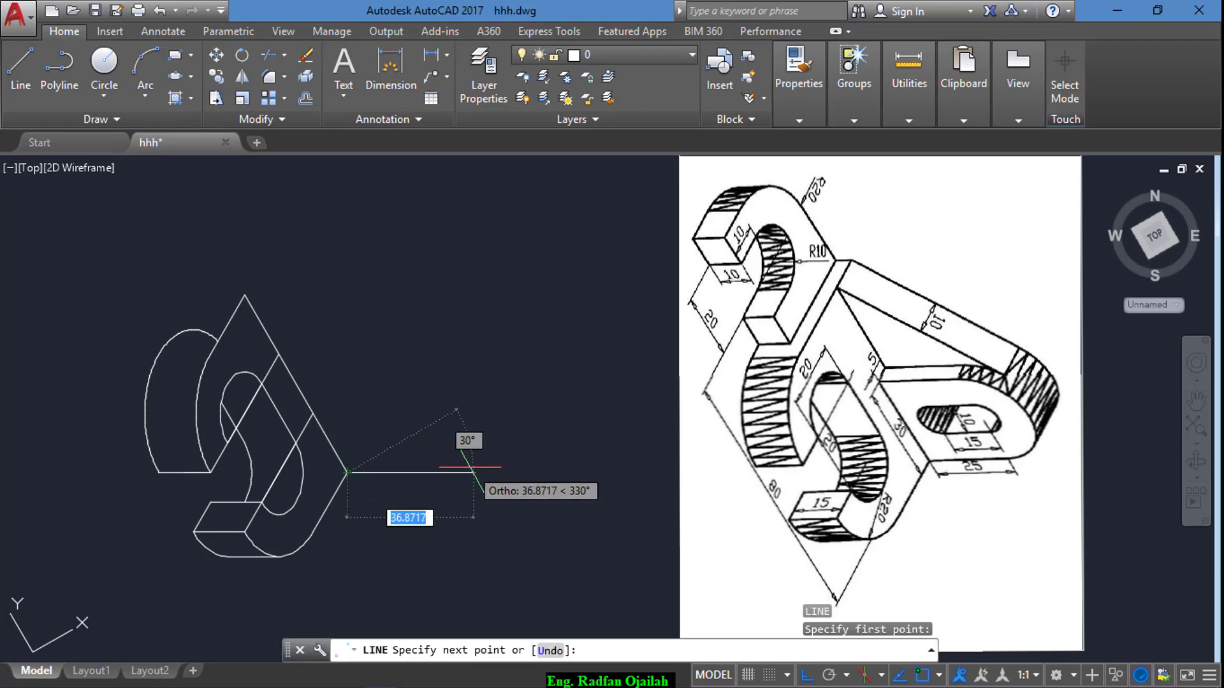
{"action": "type", "text": "25"}
{"action": "key", "text": "Return"}
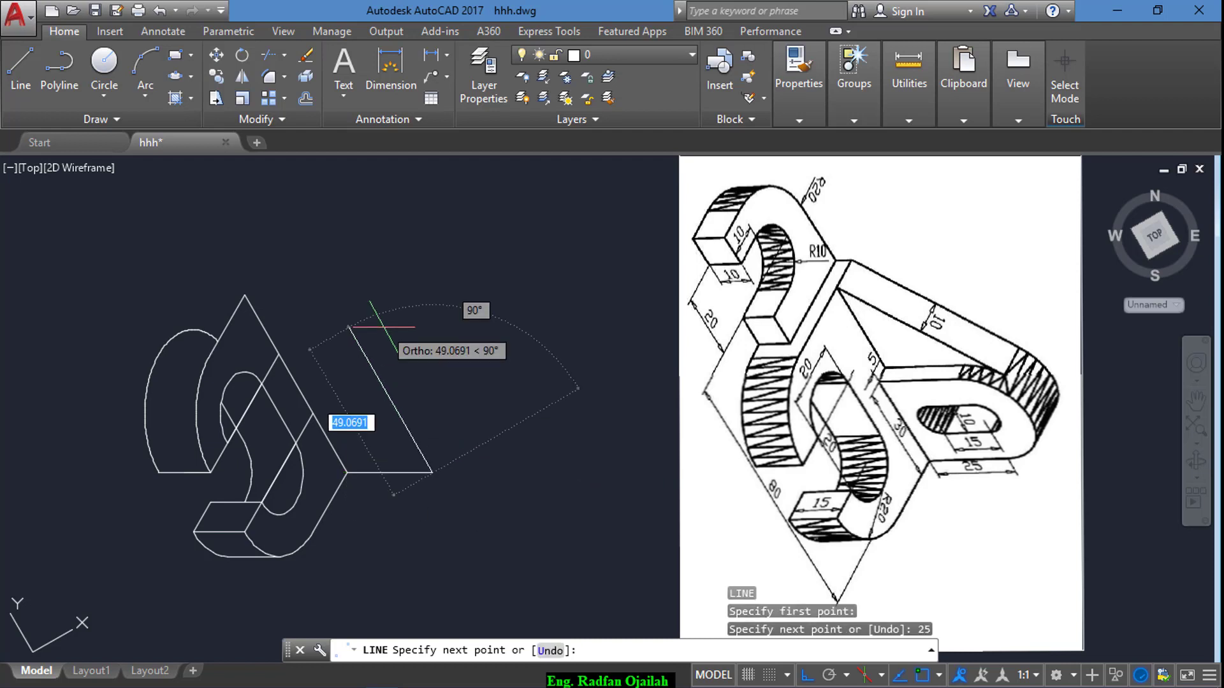
{"action": "type", "text": "30"}
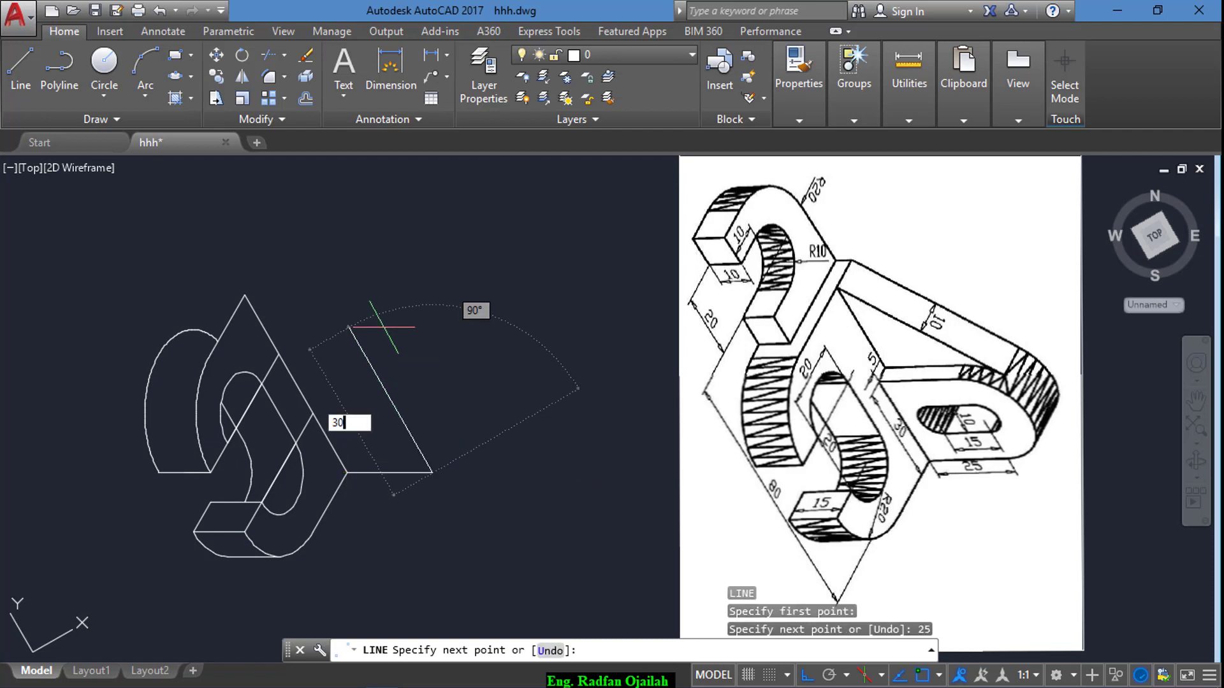
{"action": "key", "text": "Return"}
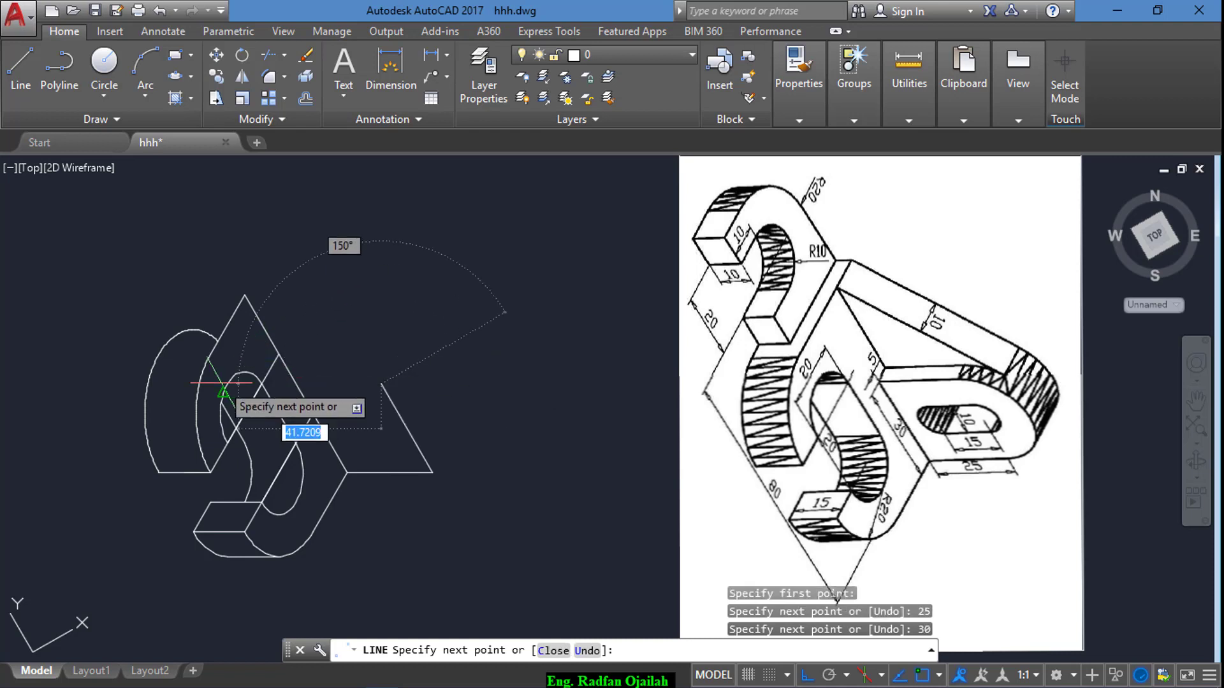
{"action": "key", "text": "BackSpace"}
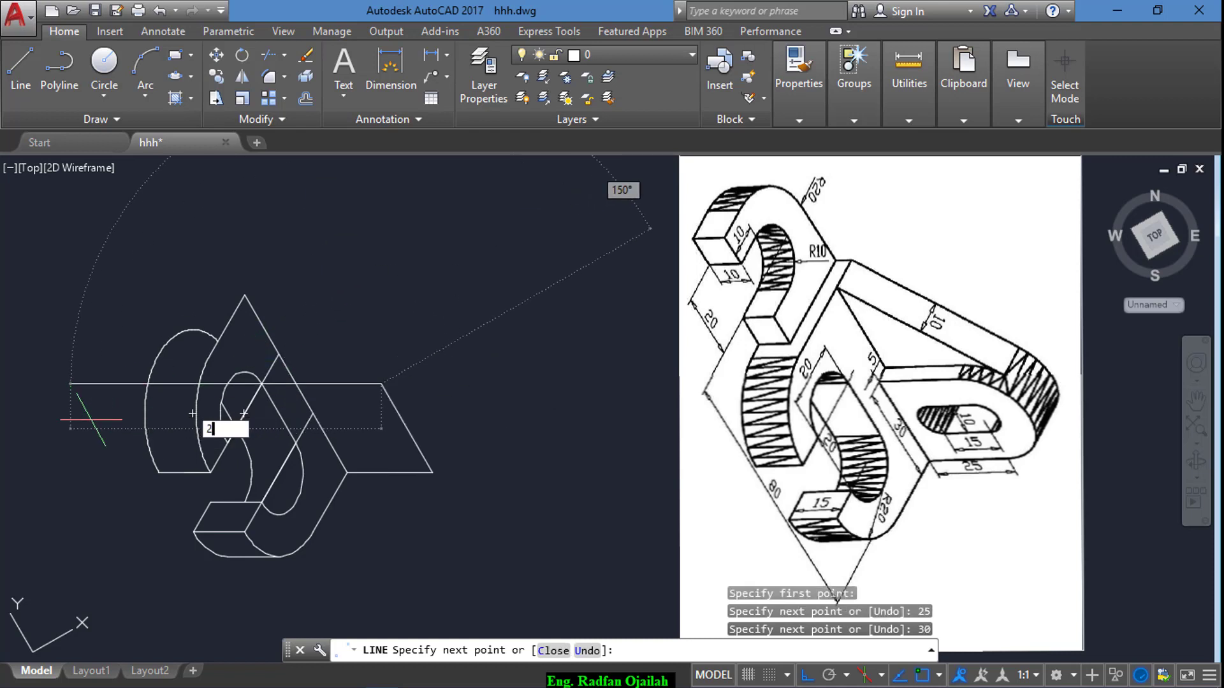
{"action": "key", "text": "Return"}
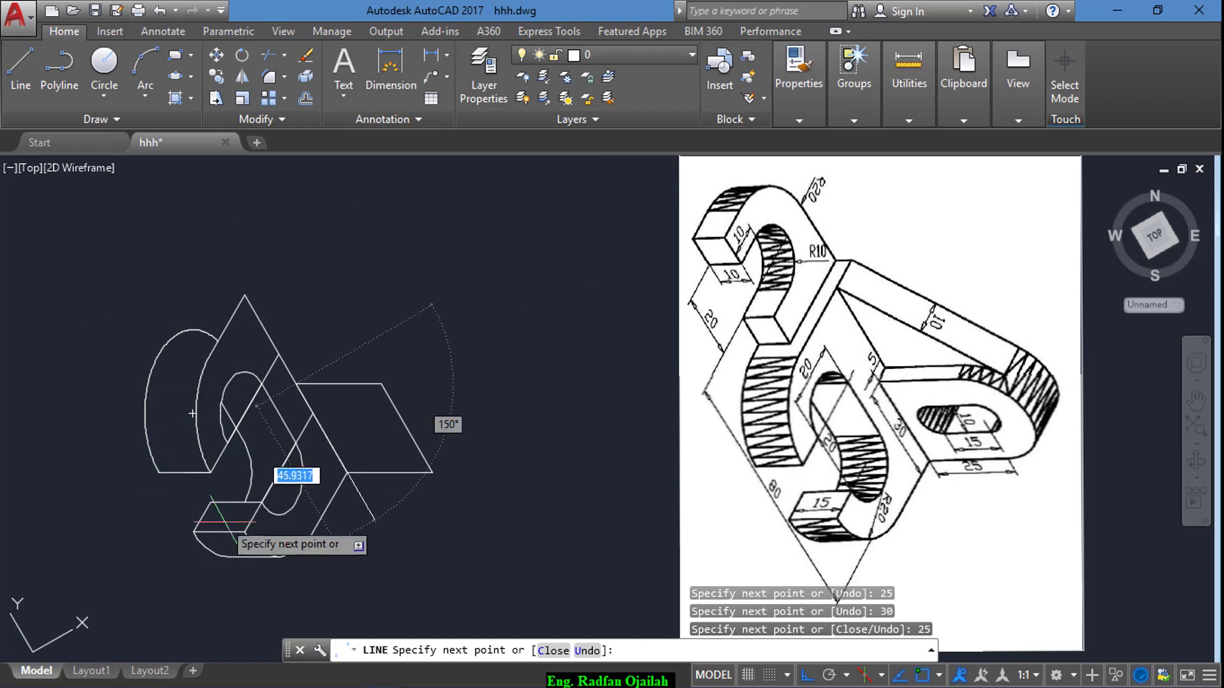
{"action": "key", "text": "Return"}
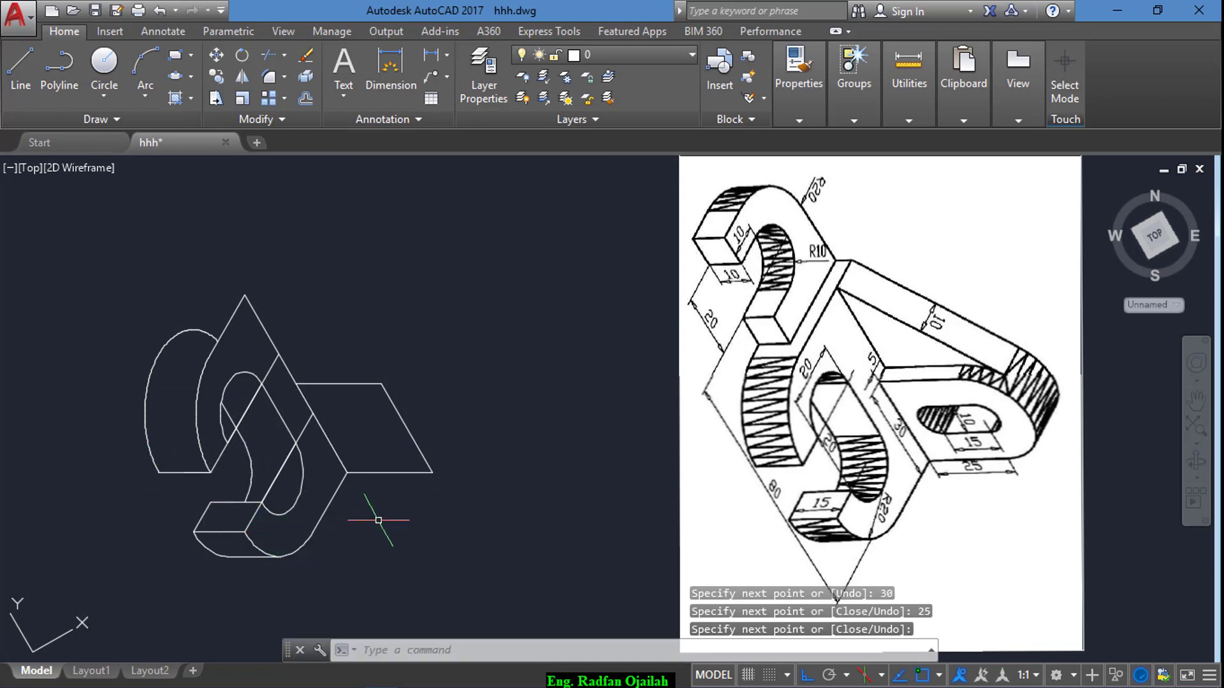
- Check the length of the side lug's lower edge
{"action": "key", "text": "Return"}
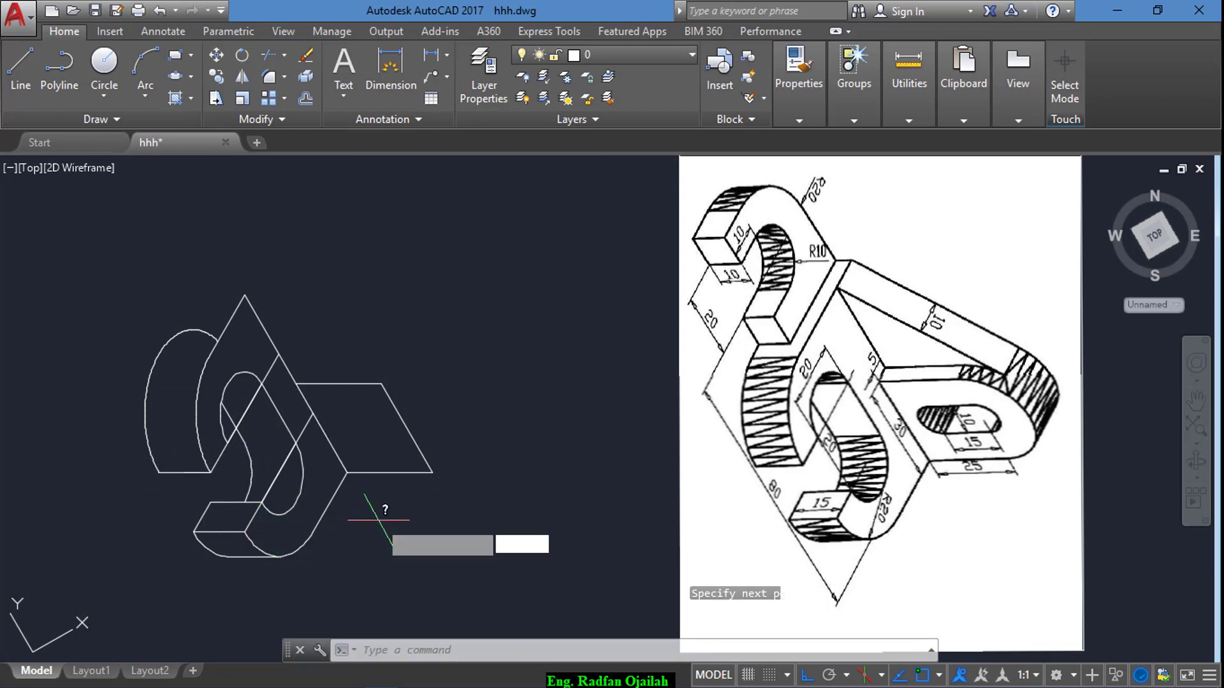
{"action": "left_click", "coordinate": [347, 473]}
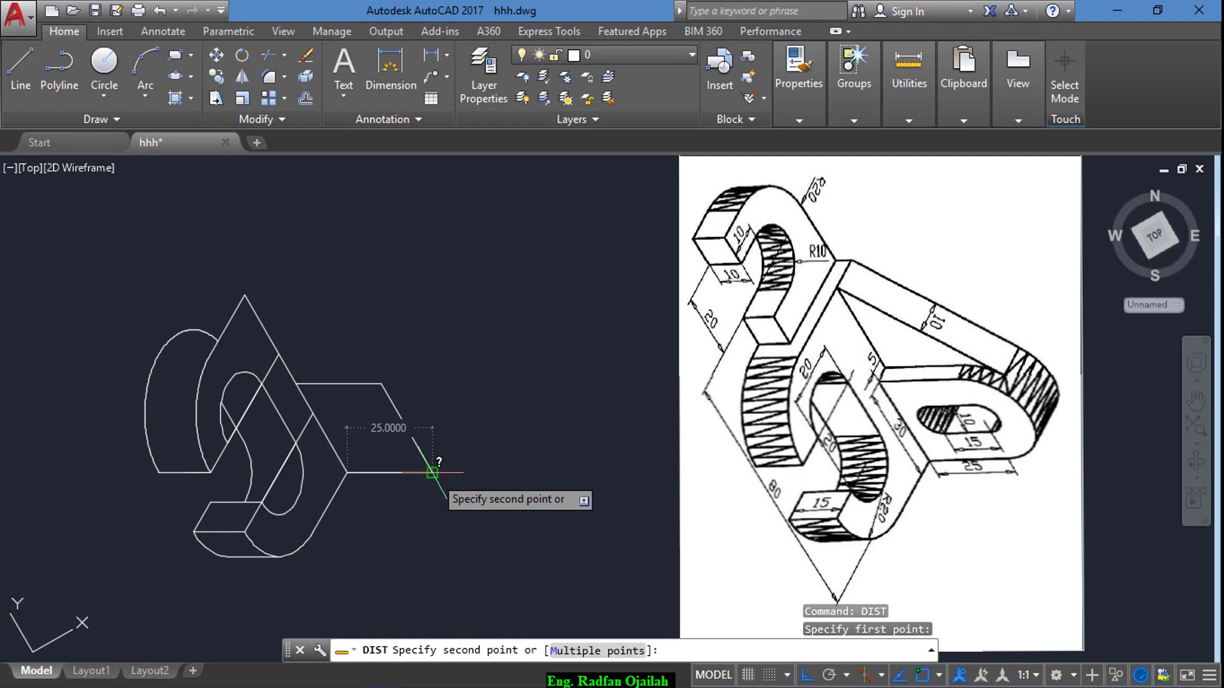
{"action": "key", "text": "Escape"}
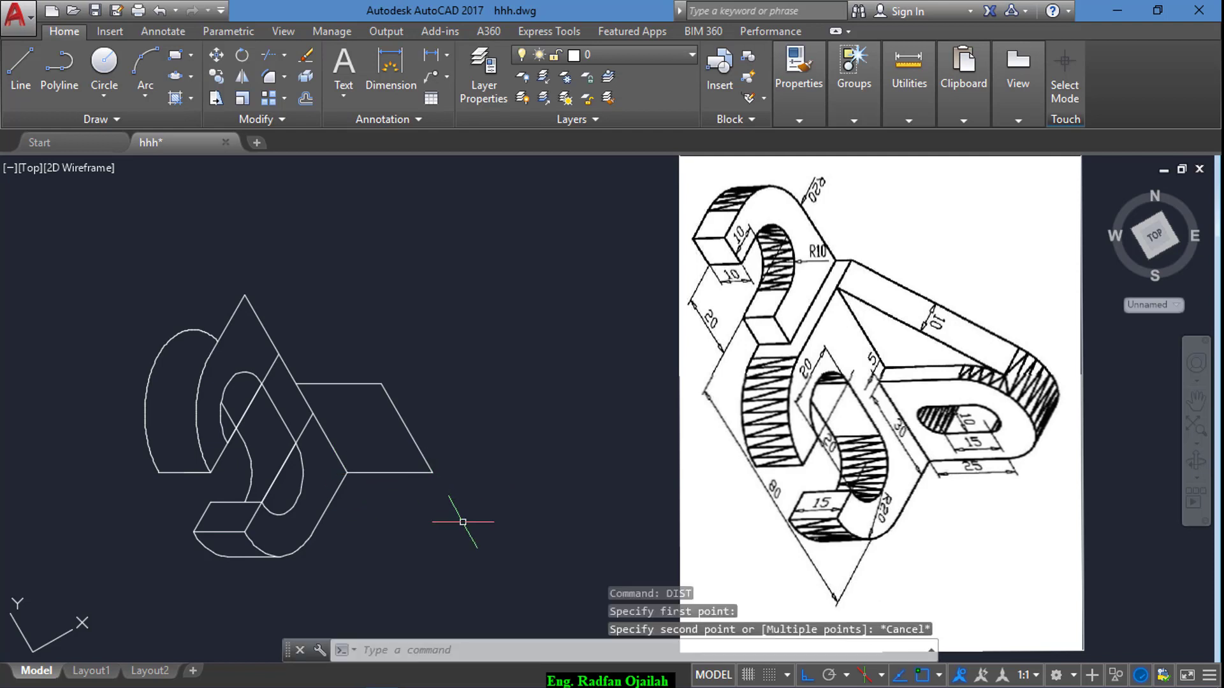
- Draw a separate 15-unit line in the empty area below the side lug, parallel to its lower edge
{"action": "type", "text": "l"}
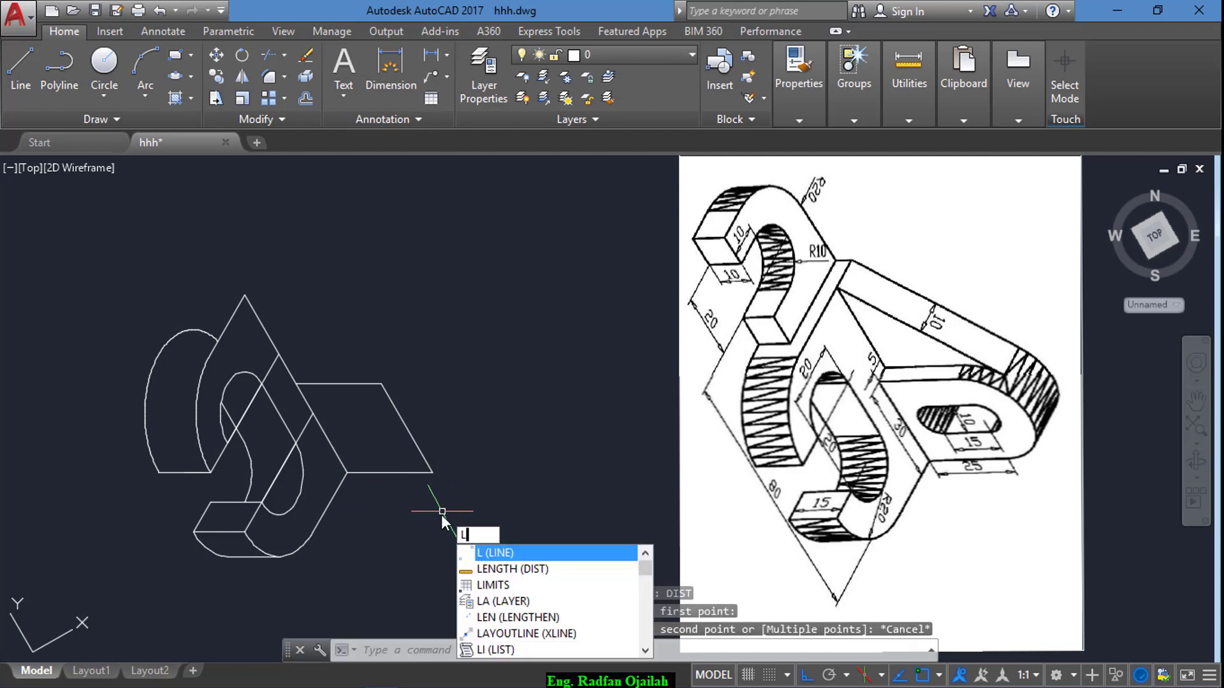
{"action": "key", "text": "Return"}
{"action": "left_click", "coordinate": [441, 514]}
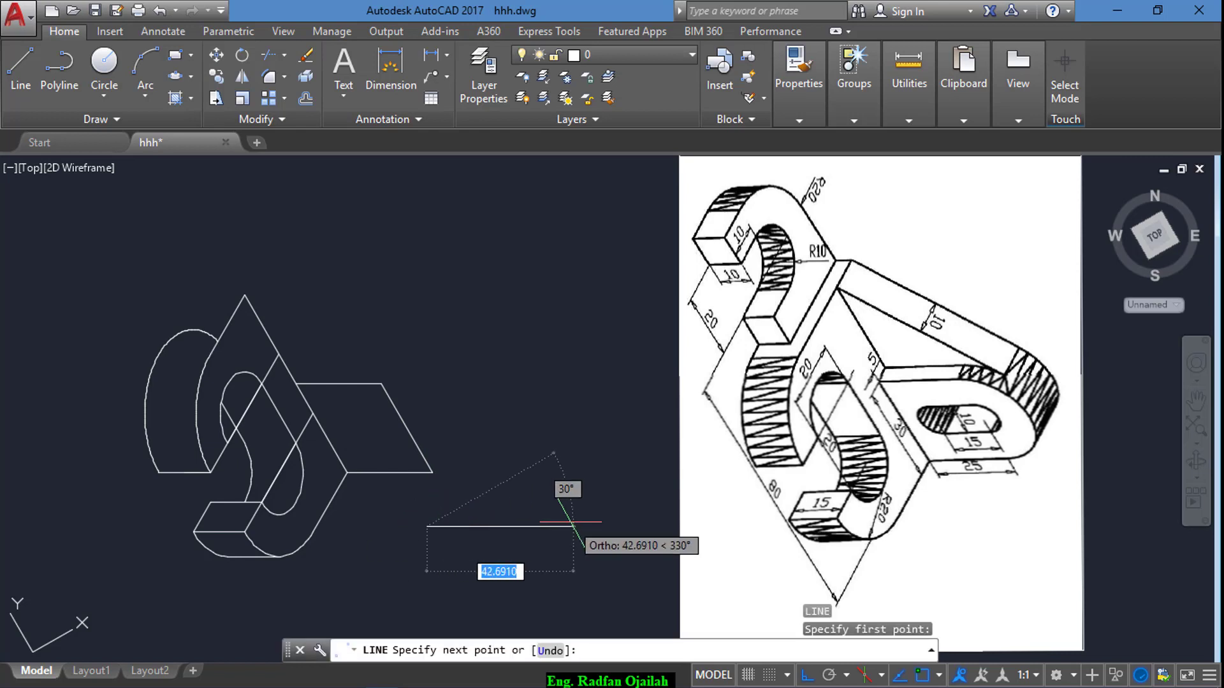
{"action": "type", "text": "15"}
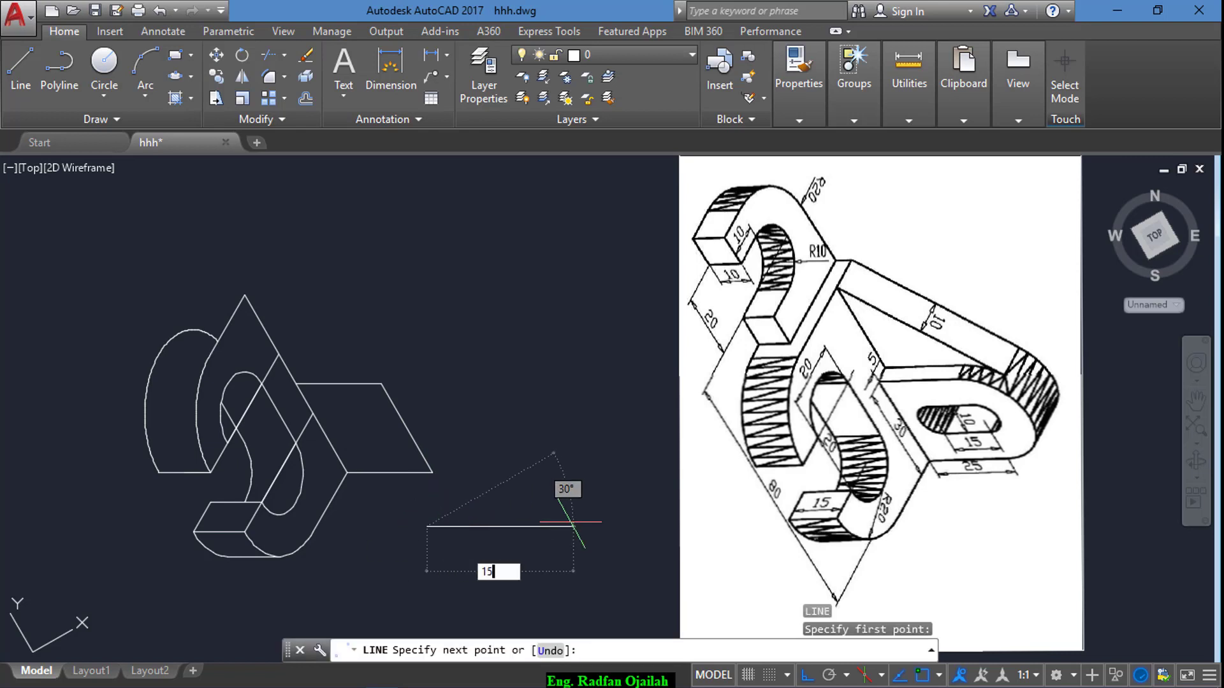
{"action": "key", "text": "Return"}
{"action": "key", "text": "Return"}
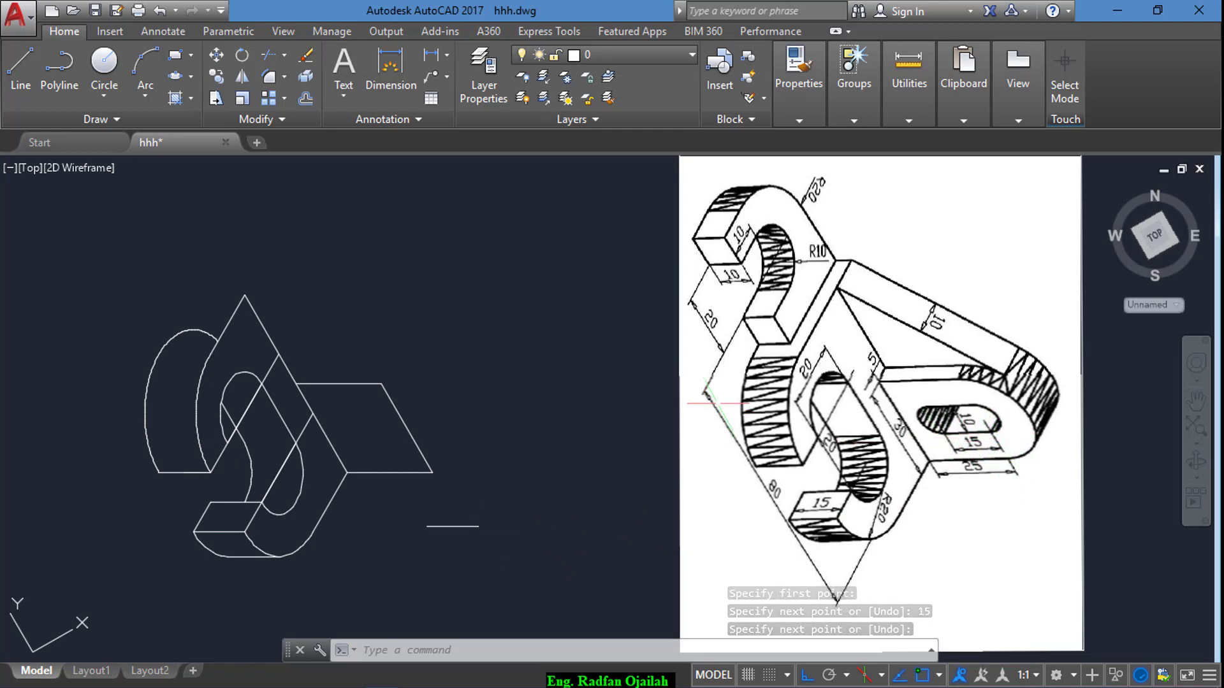
- Copy the side lug's lower edge from its right end to the midpoint of the lug's slanted outer edge
{"action": "type", "text": "co"}
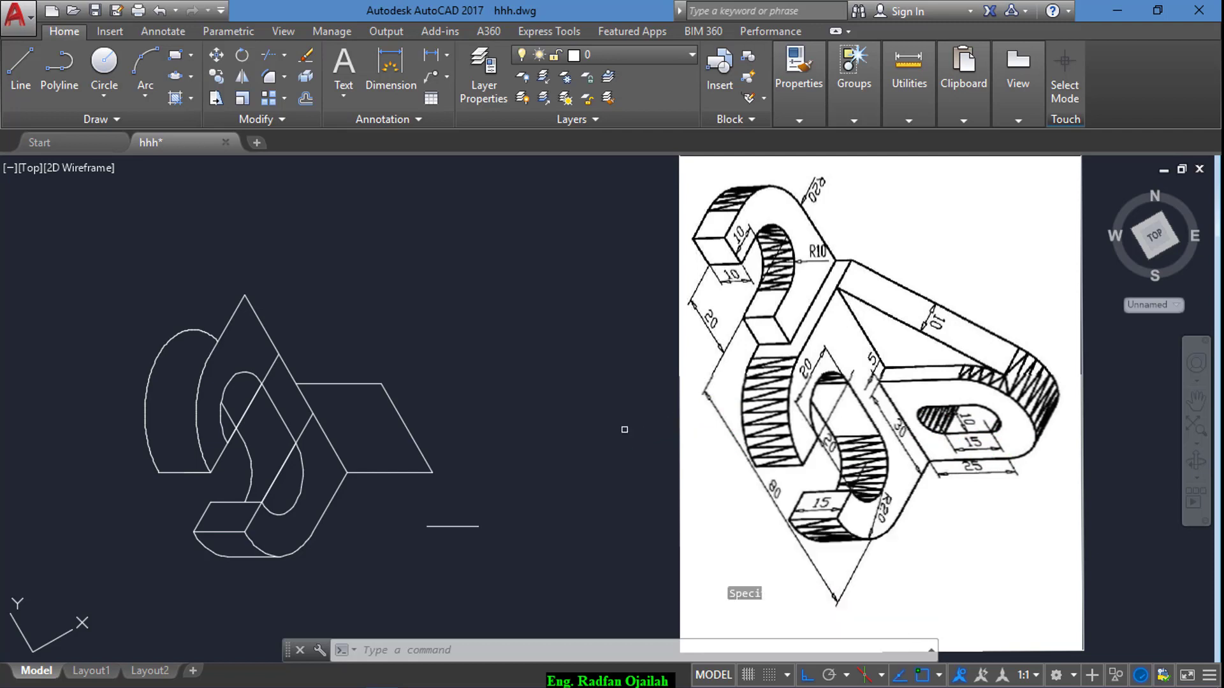
{"action": "key", "text": "Return"}
{"action": "left_click", "coordinate": [384, 473]}
{"action": "key", "text": "Return"}
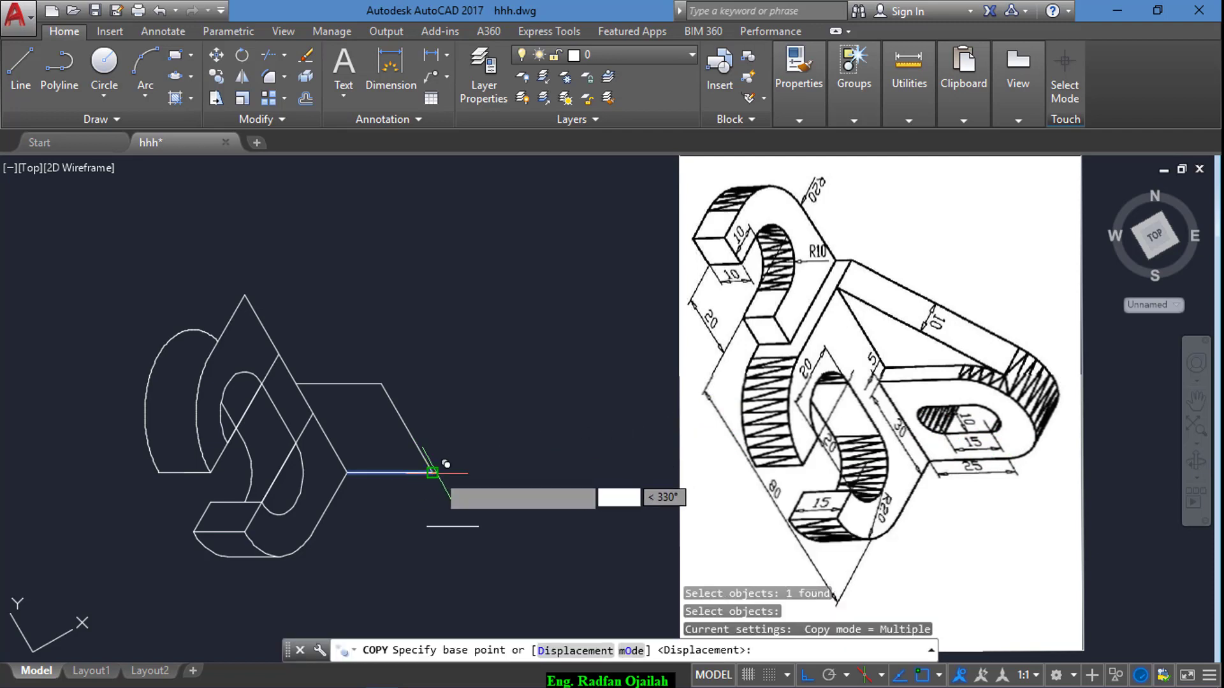
{"action": "left_click", "coordinate": [432, 472]}
{"action": "left_click", "coordinate": [407, 428]}
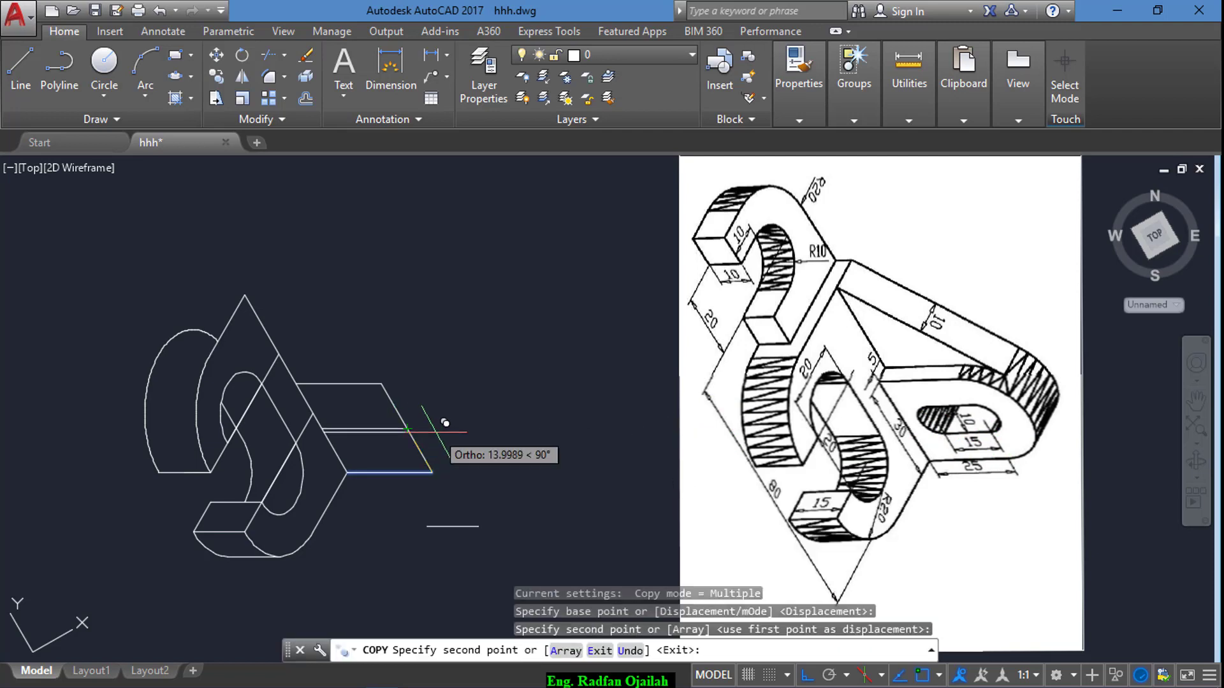
{"action": "key", "text": "Escape"}
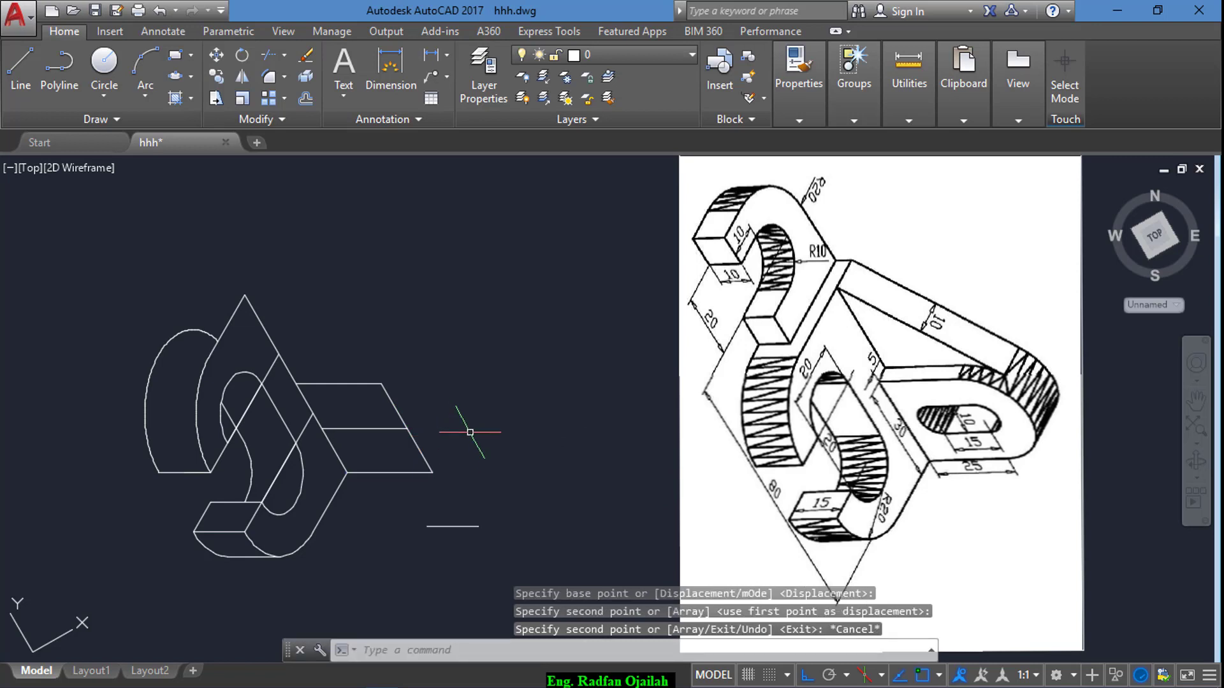
- Copy the separate 15-unit line by its midpoint onto the midpoint of the side lug's centre line
{"action": "type", "text": "ct o"}
{"action": "key", "text": "Return"}
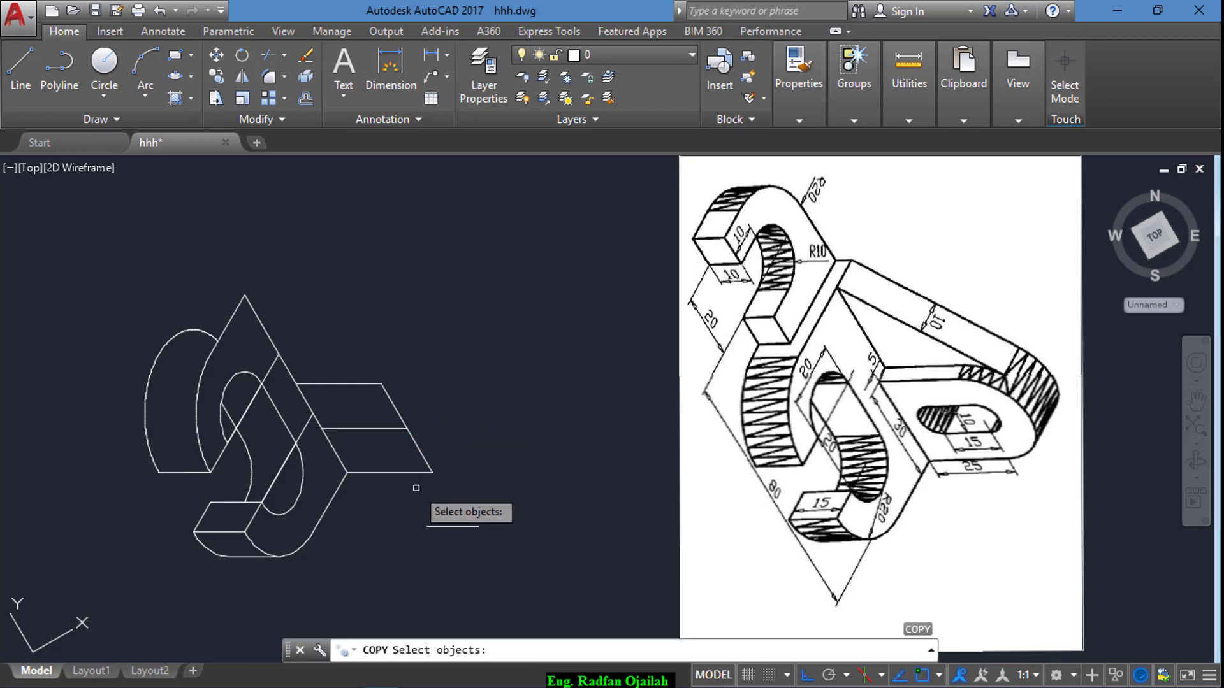
{"action": "left_click", "coordinate": [446, 527]}
{"action": "key", "text": "Return"}
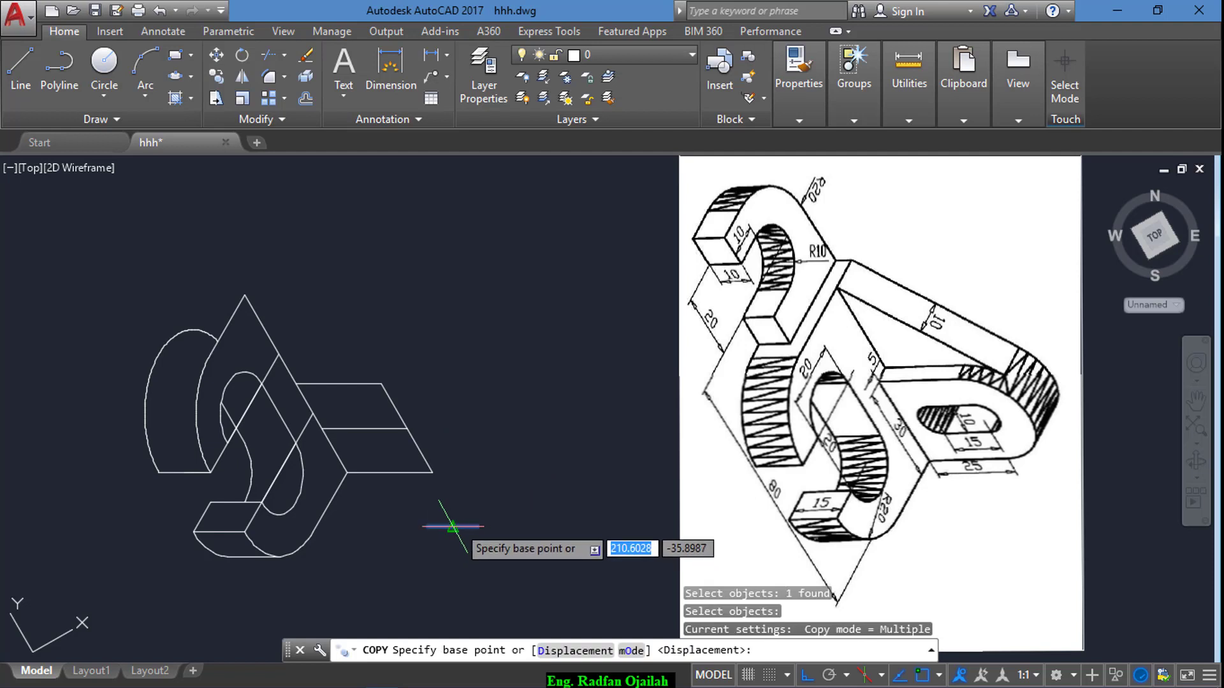
{"action": "left_click", "coordinate": [453, 526]}
{"action": "left_click", "coordinate": [369, 424]}
{"action": "key", "text": "Return"}
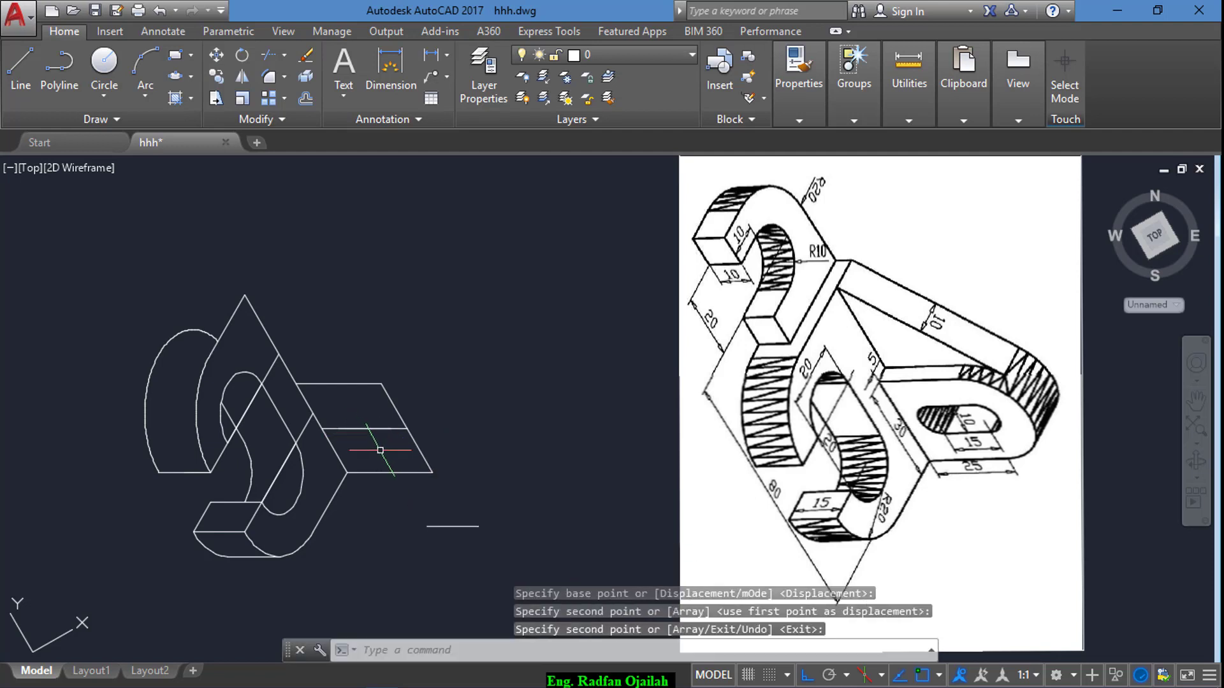
- Copy the 15-unit slot line on the side lug's centre line 5 units to each side, parallel to the lug's slanted outer edge
{"action": "type", "text": "ct o"}
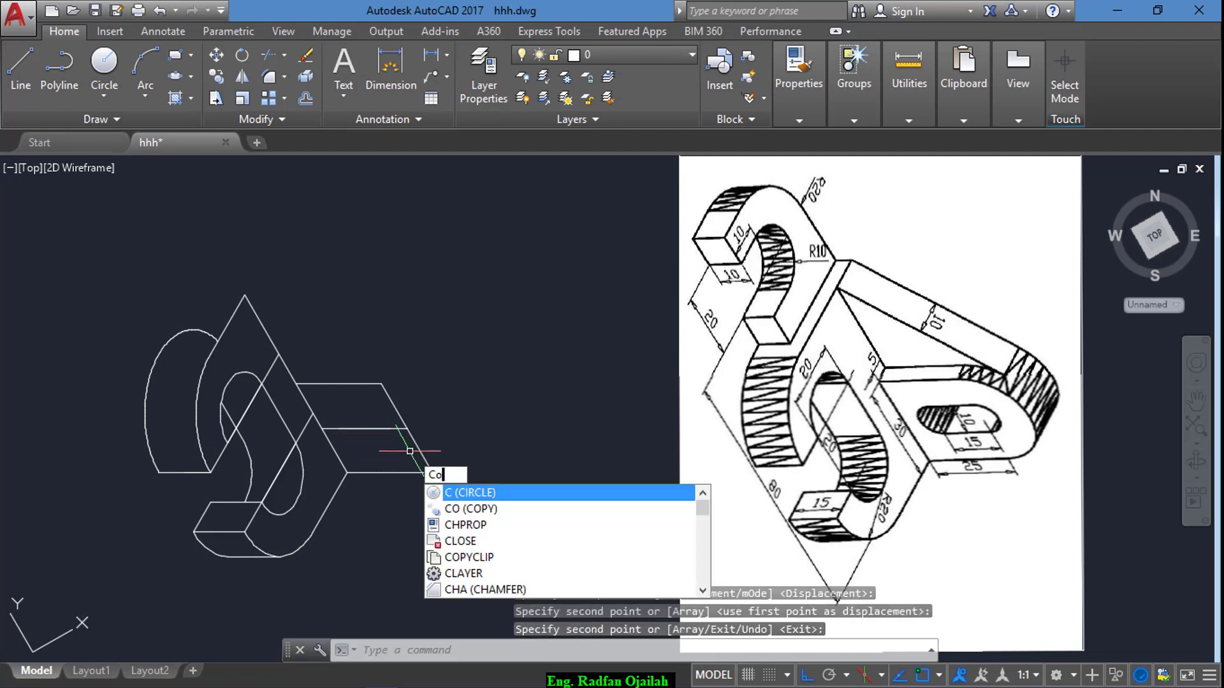
{"action": "key", "text": "Return"}
{"action": "left_click", "coordinate": [360, 428]}
{"action": "key", "text": "Return"}
{"action": "left_click", "coordinate": [450, 382]}
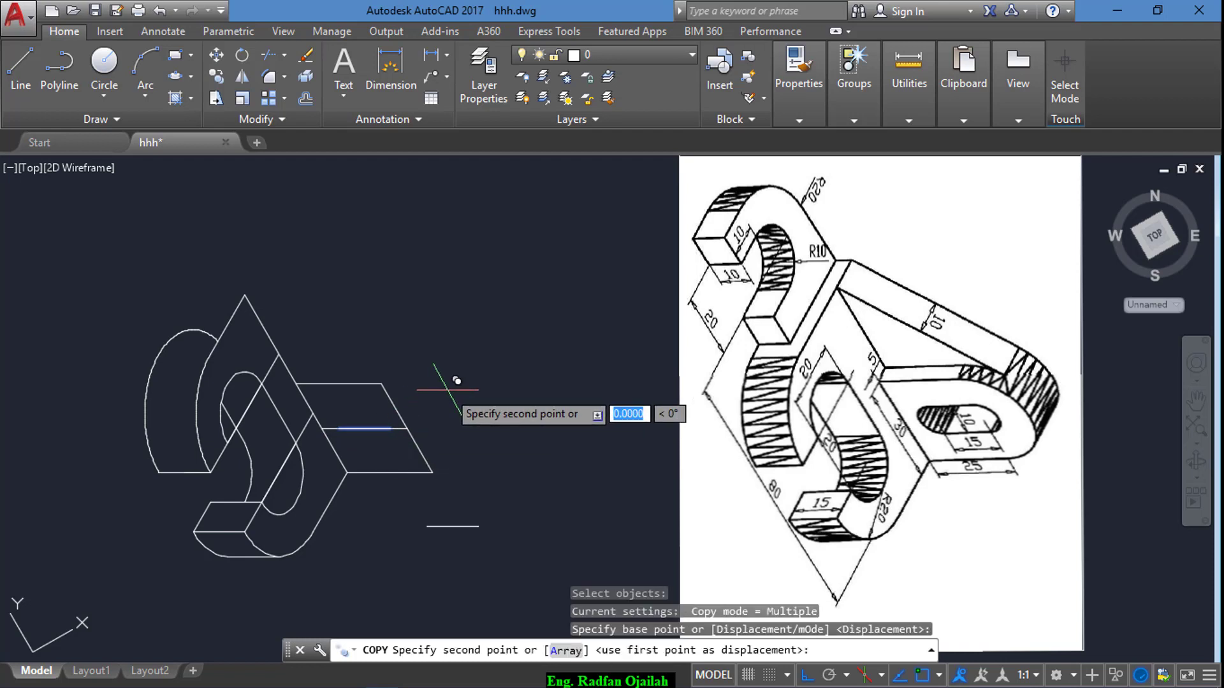
{"action": "type", "text": "5"}
{"action": "key", "text": "Return"}
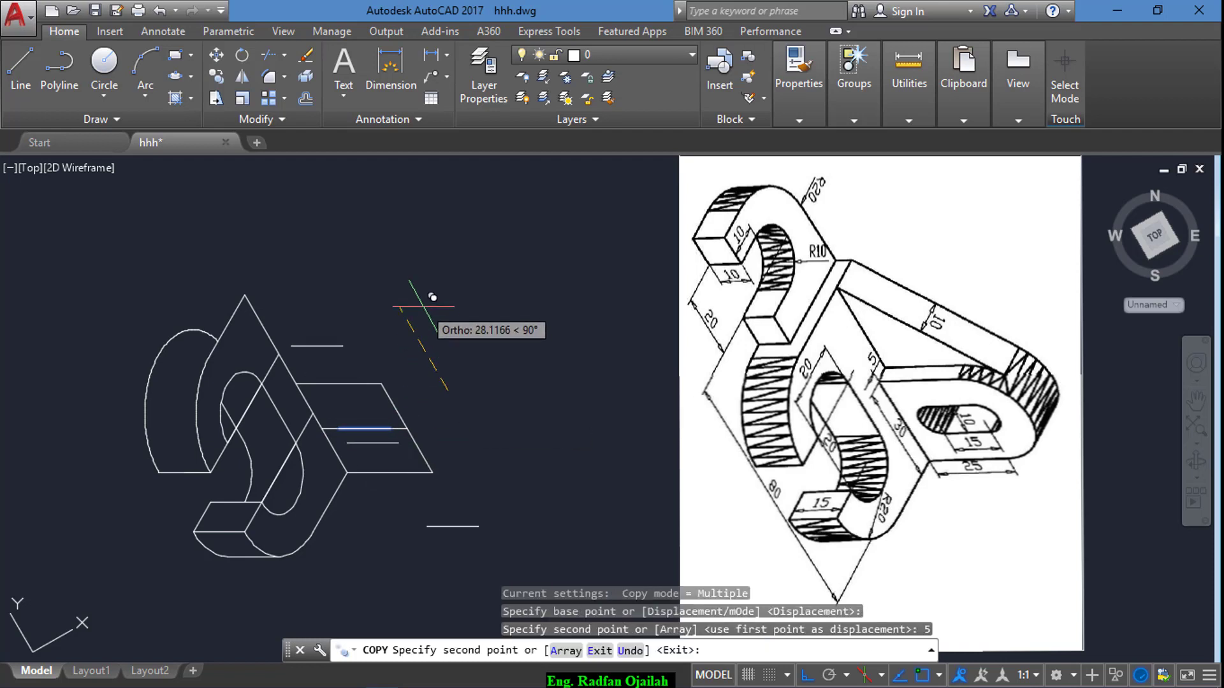
{"action": "type", "text": "5"}
{"action": "key", "text": "Return"}
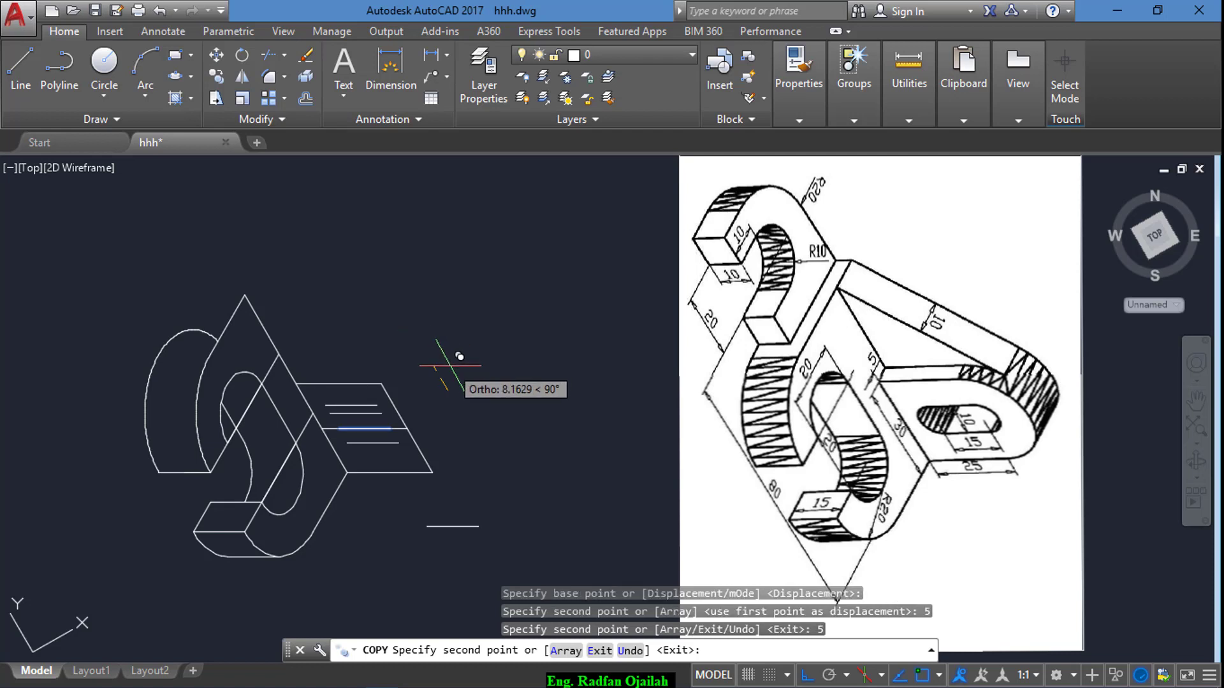
{"action": "key", "text": "Escape"}
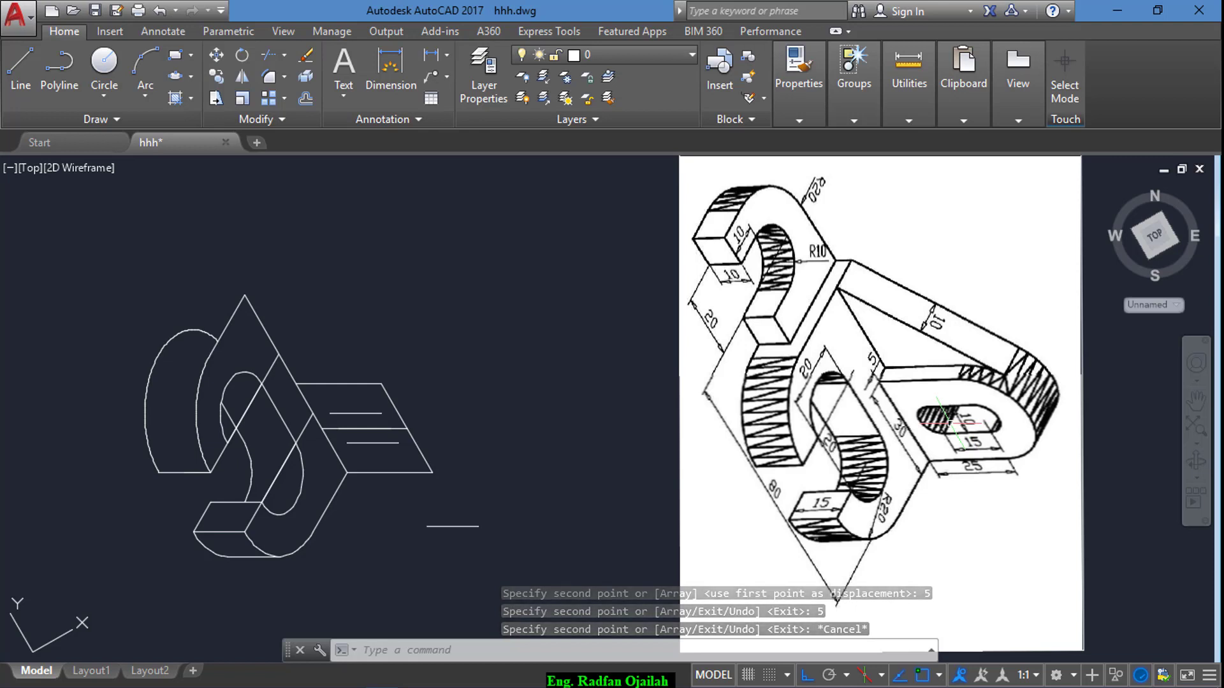
- Check the distance between the right ends of the two copied slot lines
{"action": "type", "text": "d"}
{"action": "key", "text": "Return"}
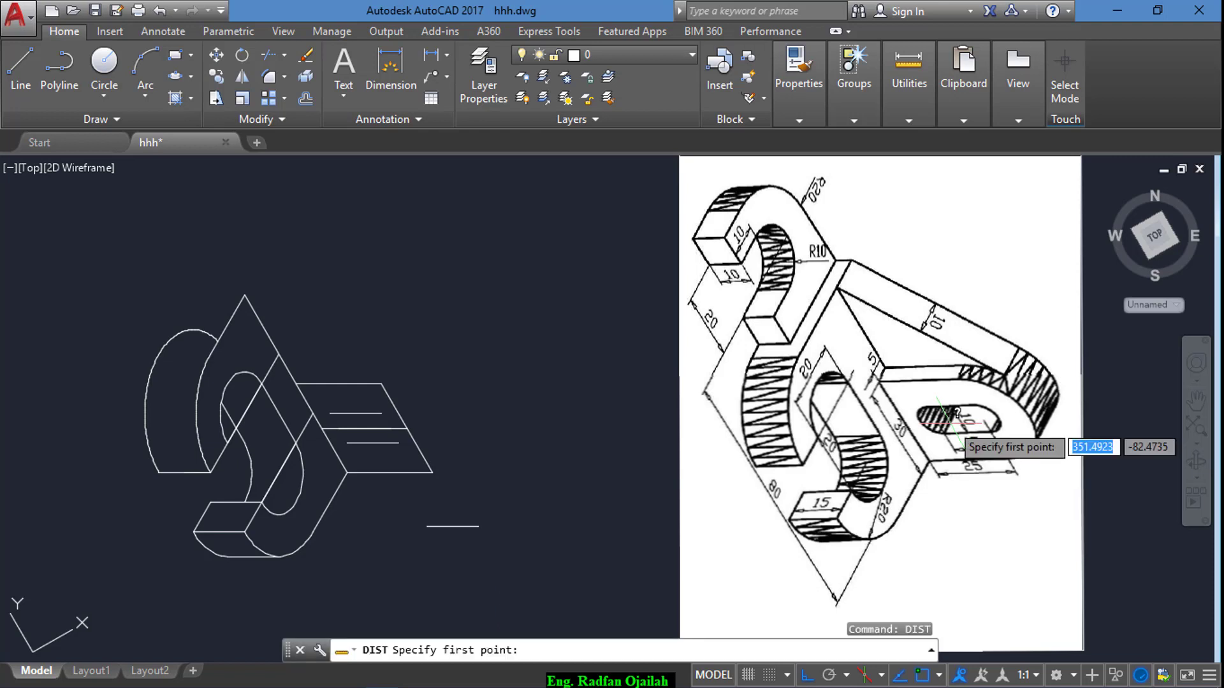
{"action": "left_click", "coordinate": [381, 414]}
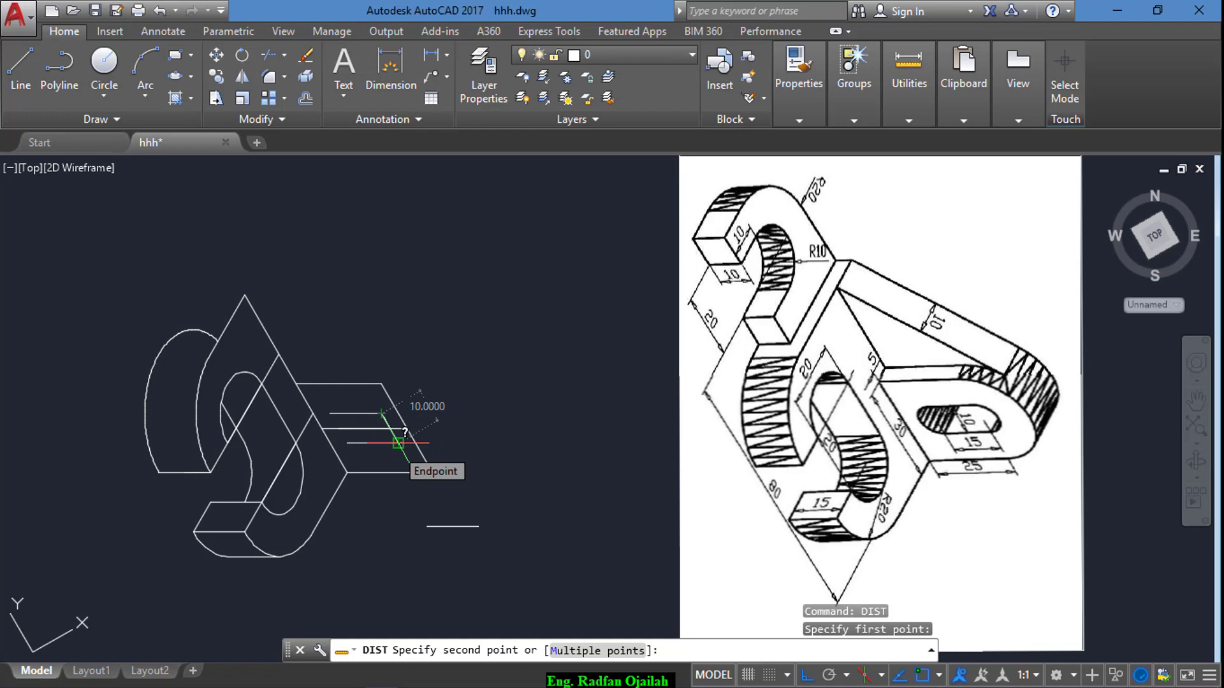
{"action": "key", "text": "Escape"}
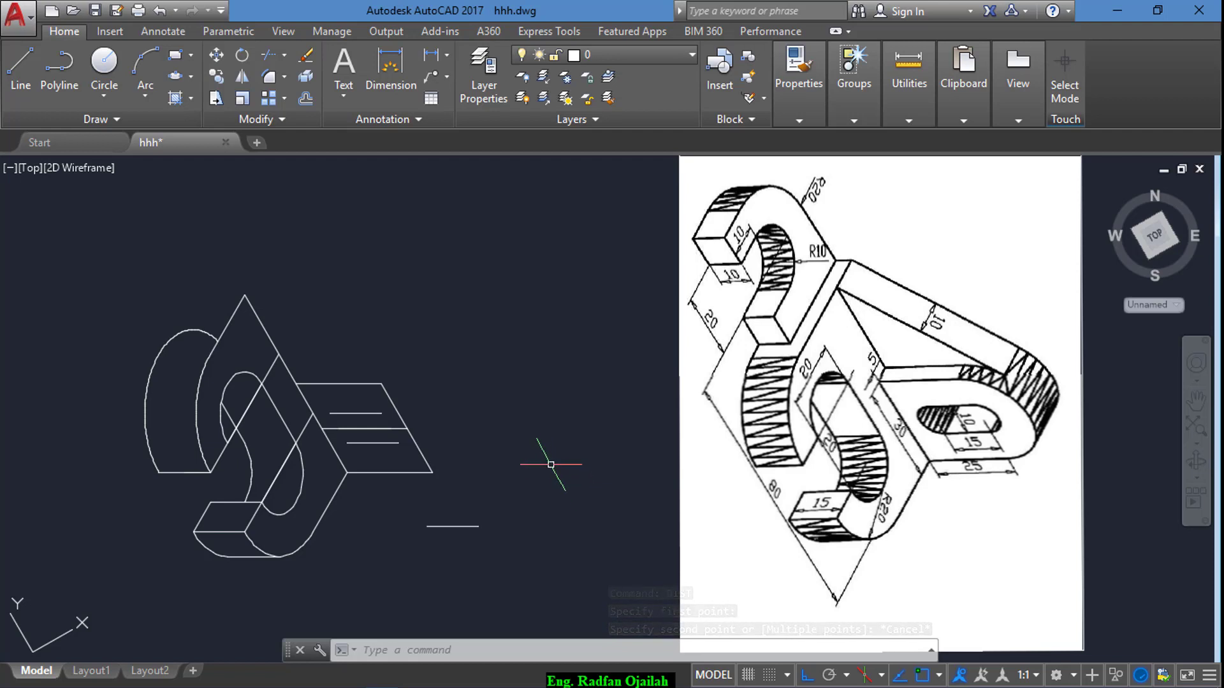
- Draw a line joining the right ends of the slot's upper and lower lines
{"action": "type", "text": "l"}
{"action": "key", "text": "Return"}
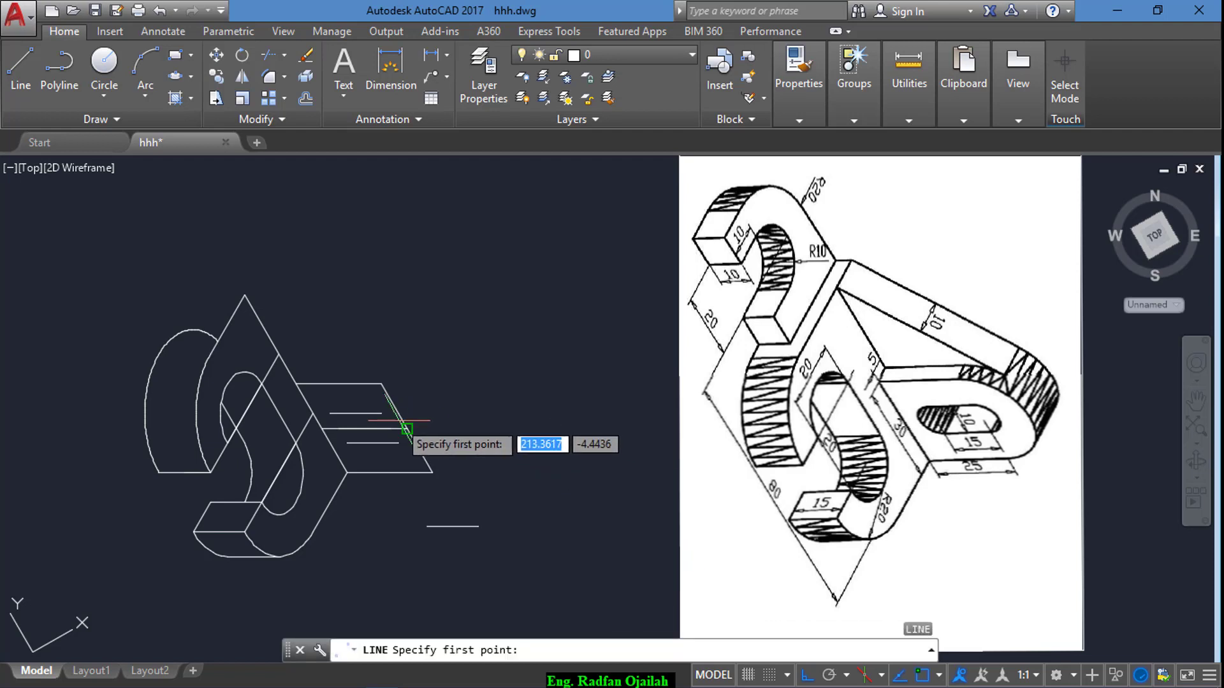
{"action": "left_click", "coordinate": [381, 413]}
{"action": "left_click", "coordinate": [398, 443]}
{"action": "key", "text": "Return"}
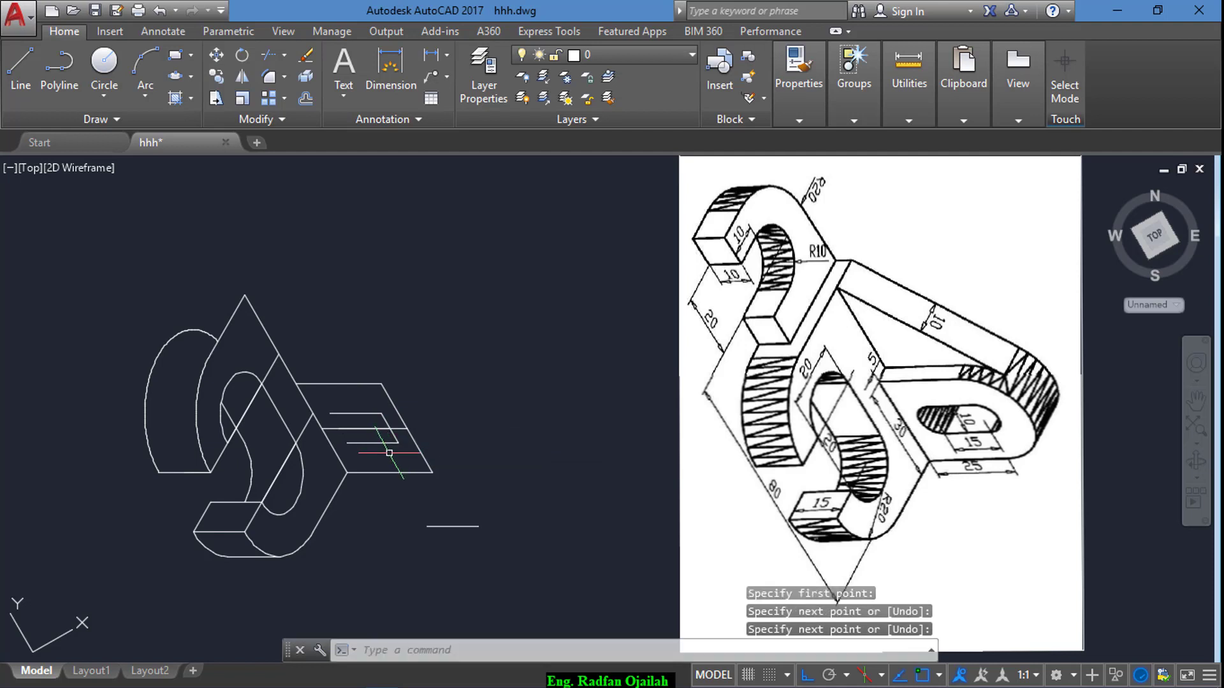
- Copy the slot's slanted right end line from its lower endpoint to the left end of the slot's lower line
{"action": "type", "text": "co"}
{"action": "key", "text": "Return"}
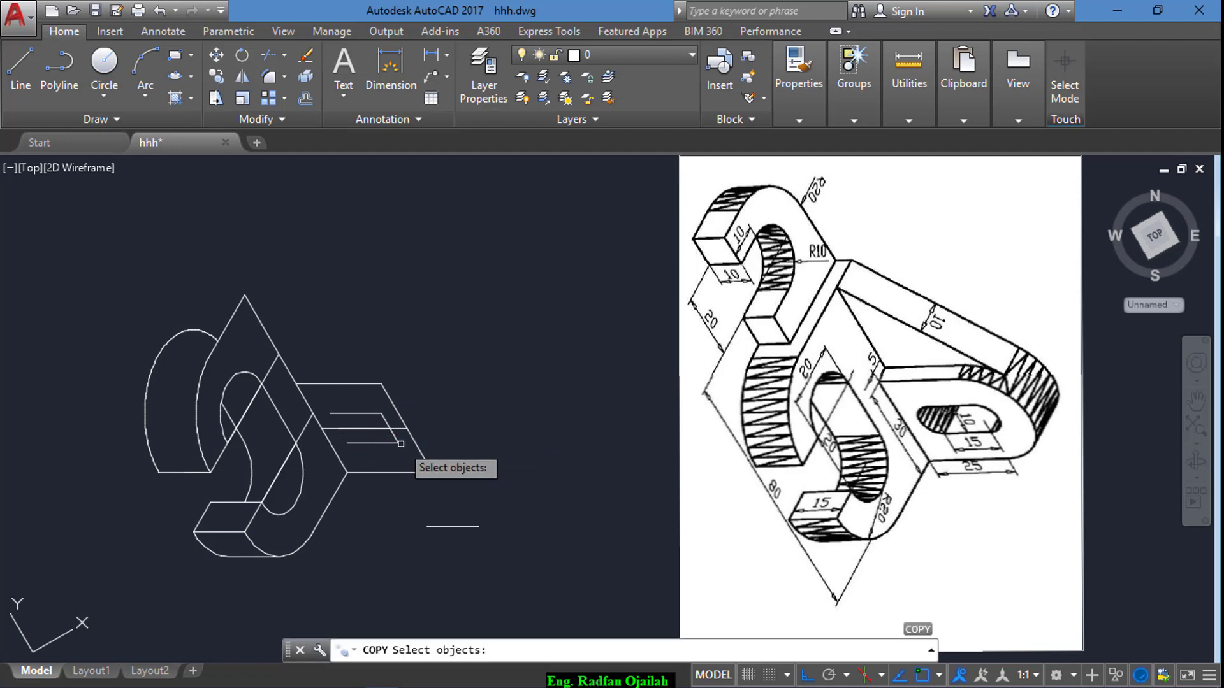
{"action": "left_click", "coordinate": [395, 439]}
{"action": "key", "text": "Return"}
{"action": "left_click", "coordinate": [399, 443]}
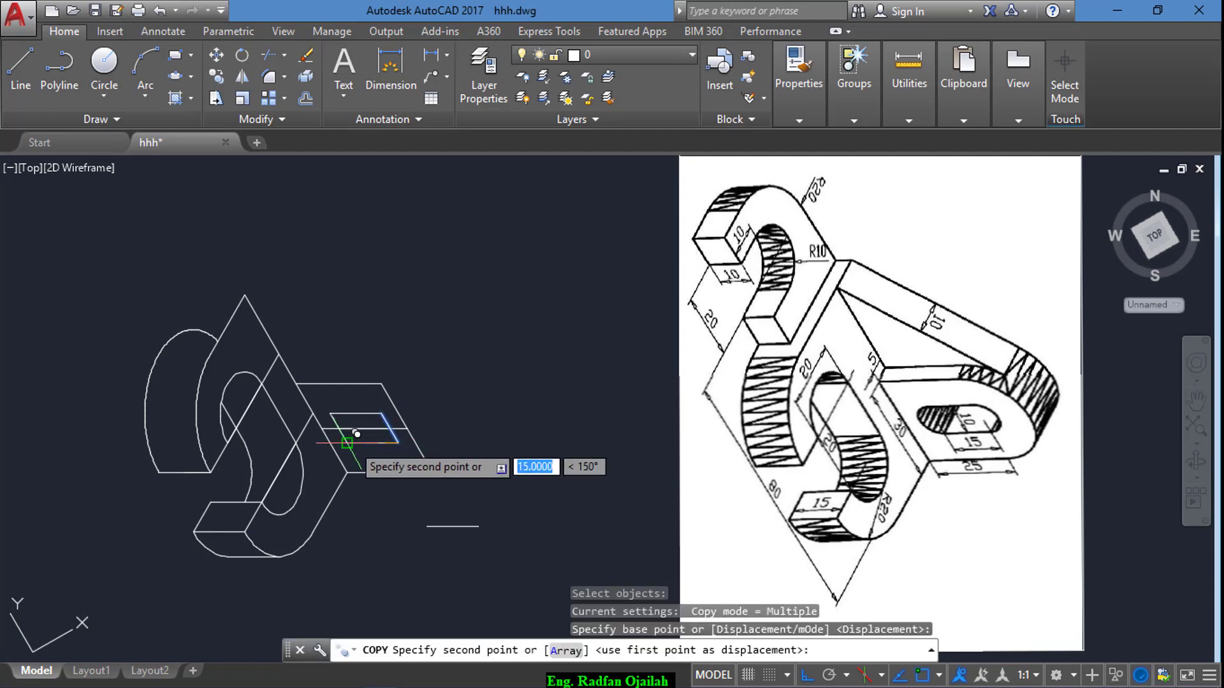
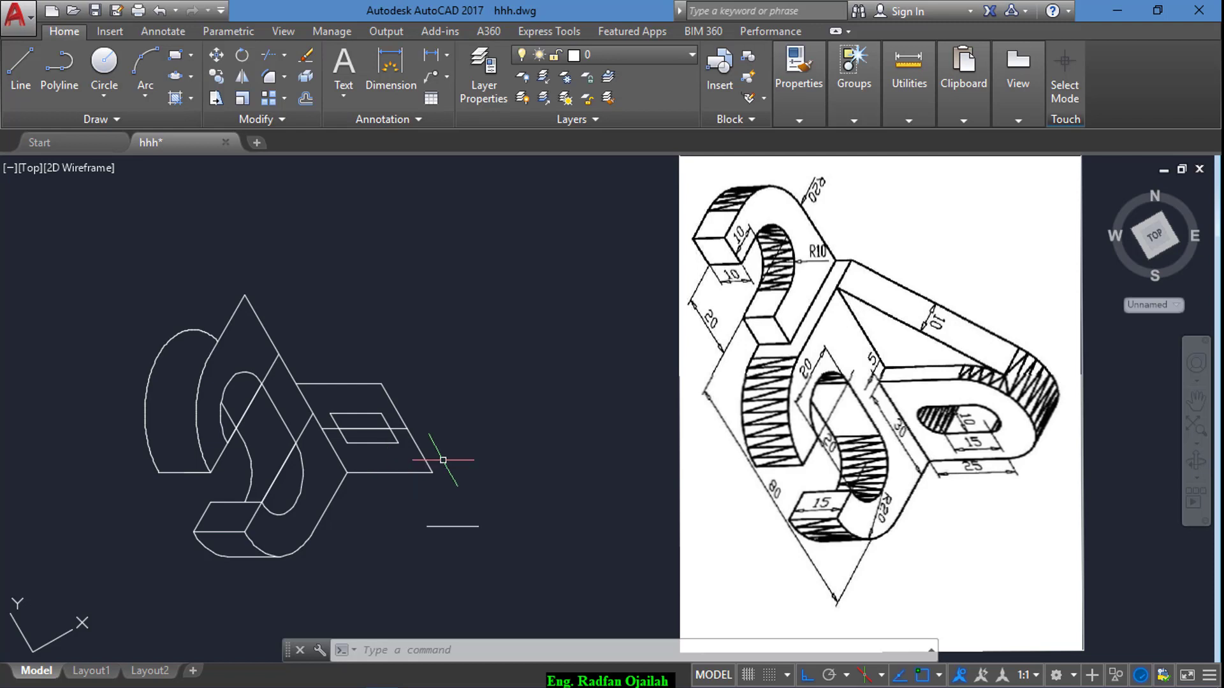
- Move the four-sided slot outline along the lug's centre line so its right end lies on the lug's slanted outer edge
{"action": "scroll", "coordinate": [945, 458], "scroll_direction": "up", "scroll_amount": 6}
{"action": "scroll", "coordinate": [1014, 459], "scroll_direction": "down", "scroll_amount": 4}
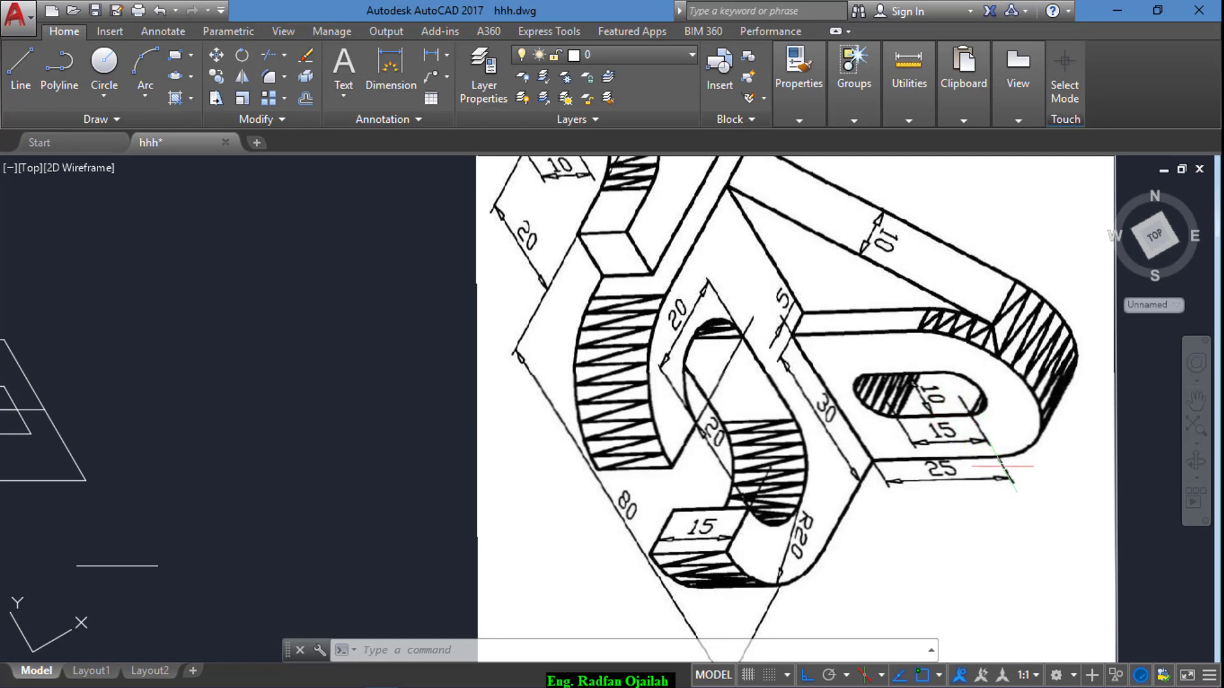
{"action": "scroll", "coordinate": [996, 458], "scroll_direction": "down", "scroll_amount": 2}
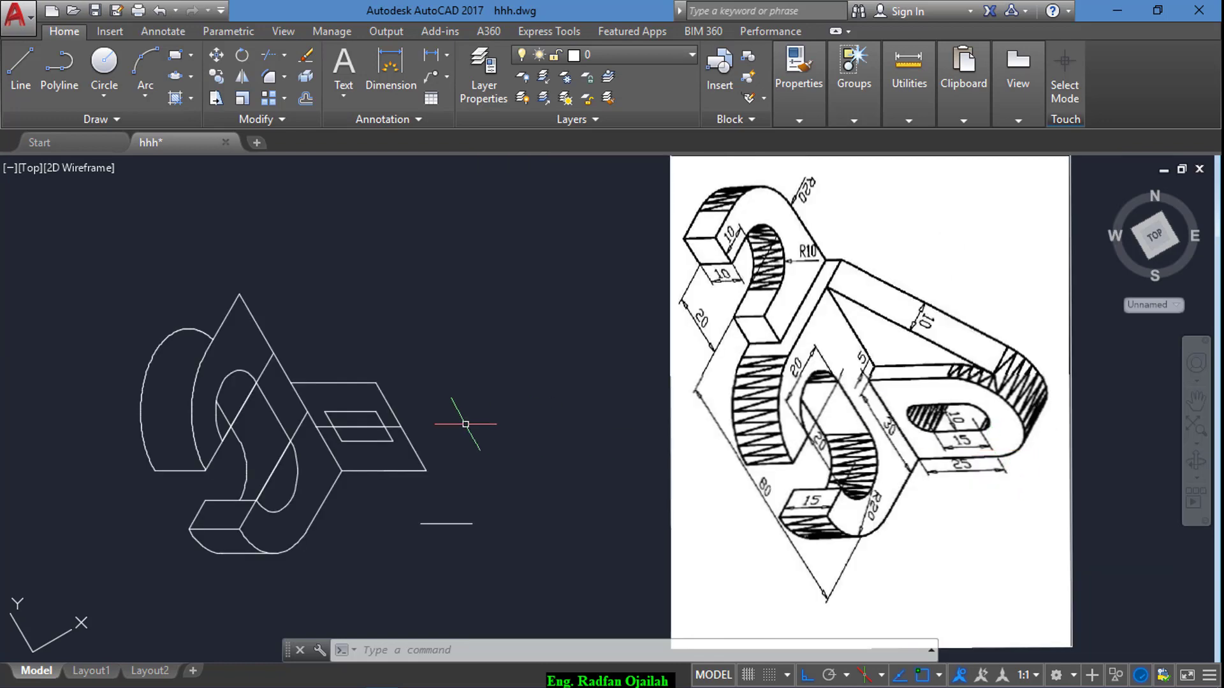
{"action": "scroll", "coordinate": [285, 481], "scroll_direction": "up", "scroll_amount": 2}
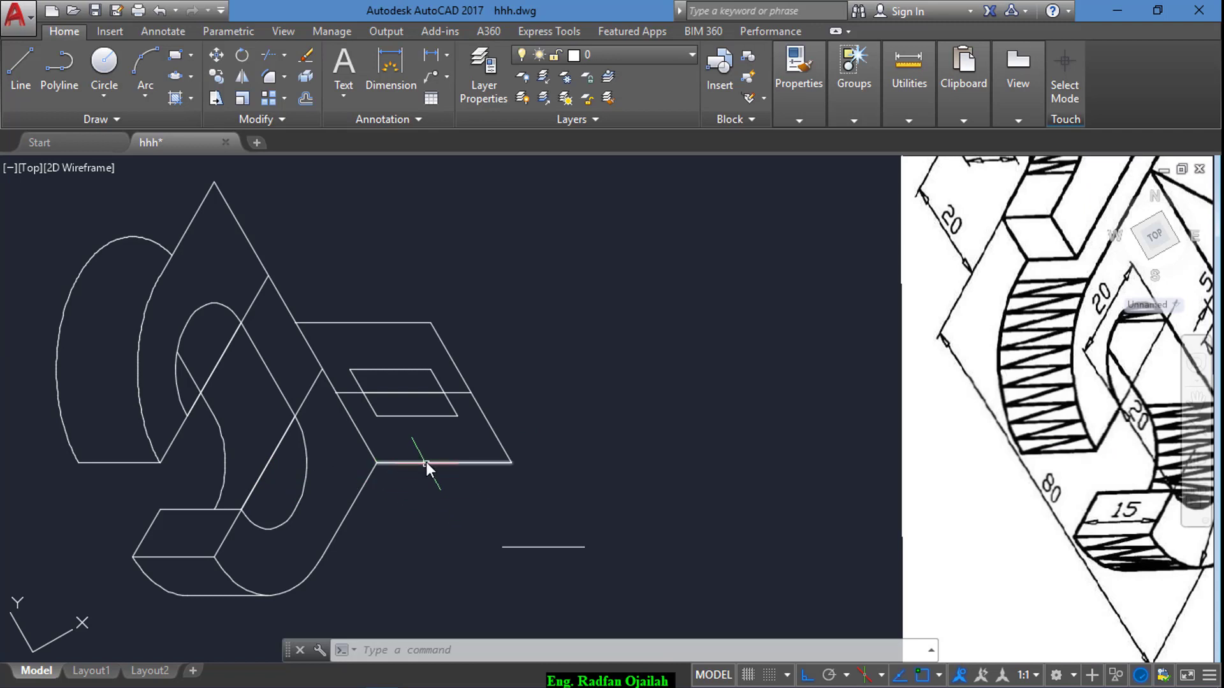
{"action": "key", "text": "Return"}
{"action": "left_click", "coordinate": [465, 409]}
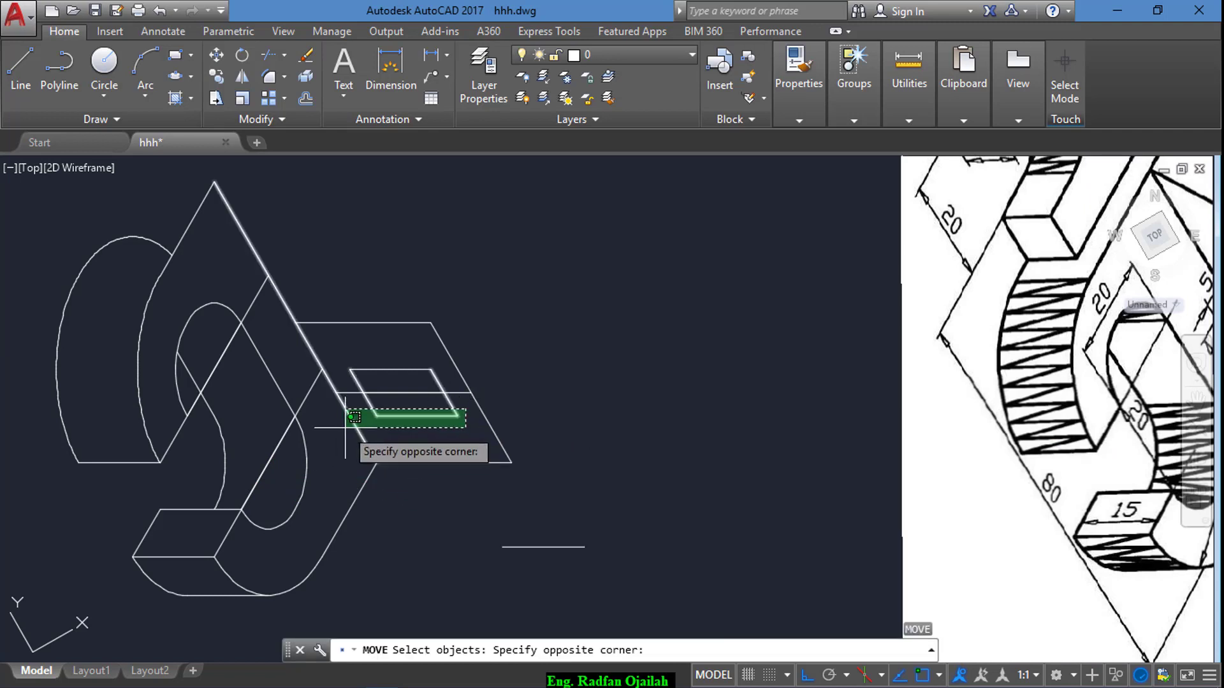
{"action": "left_click", "coordinate": [352, 387]}
{"action": "left_click", "coordinate": [400, 355]}
{"action": "left_click", "coordinate": [392, 365]}
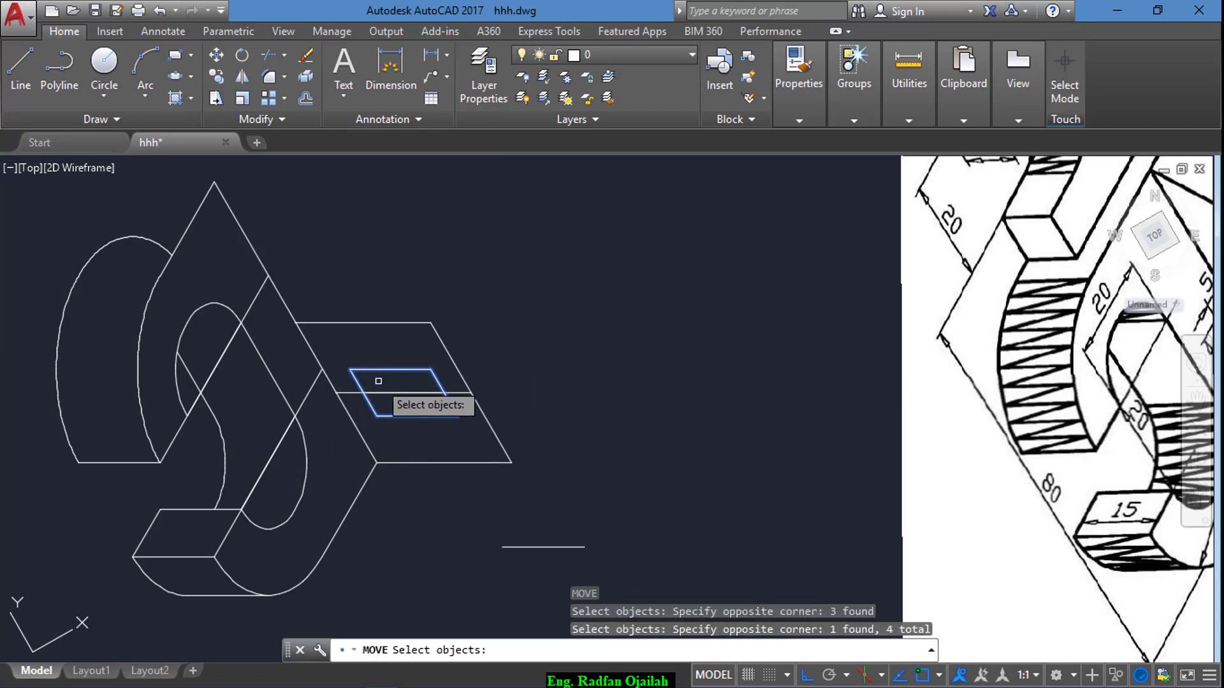
{"action": "key", "text": "Return"}
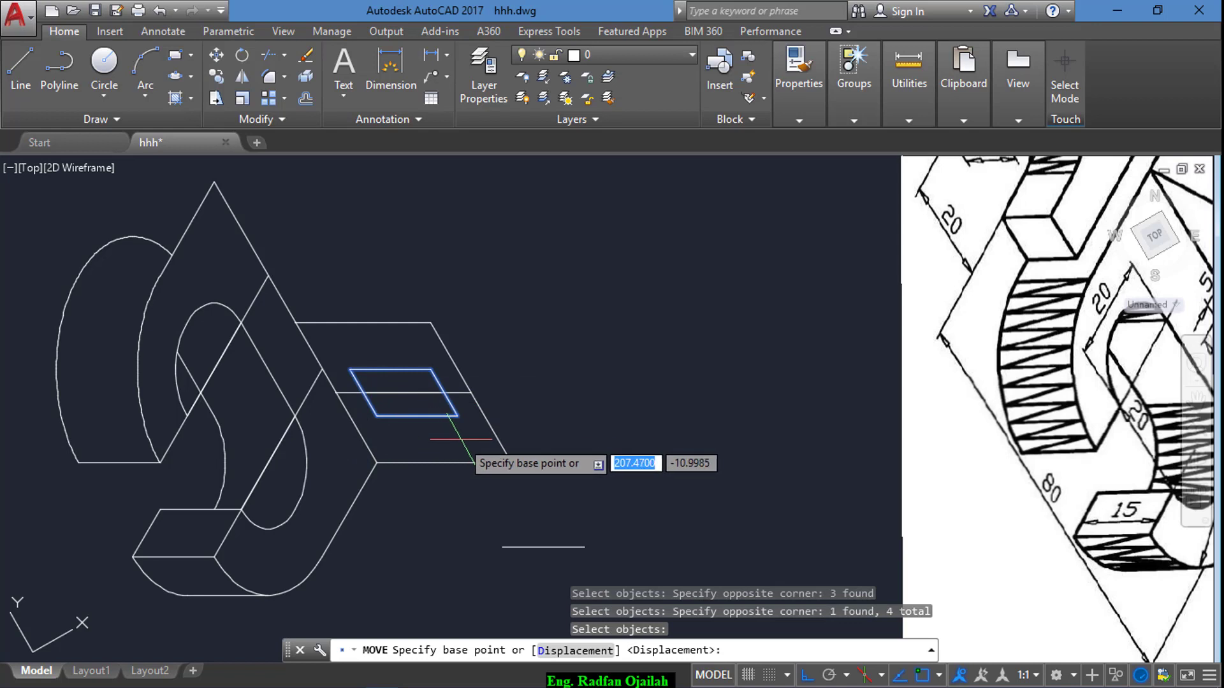
{"action": "left_click", "coordinate": [440, 406]}
{"action": "key", "text": "Escape"}
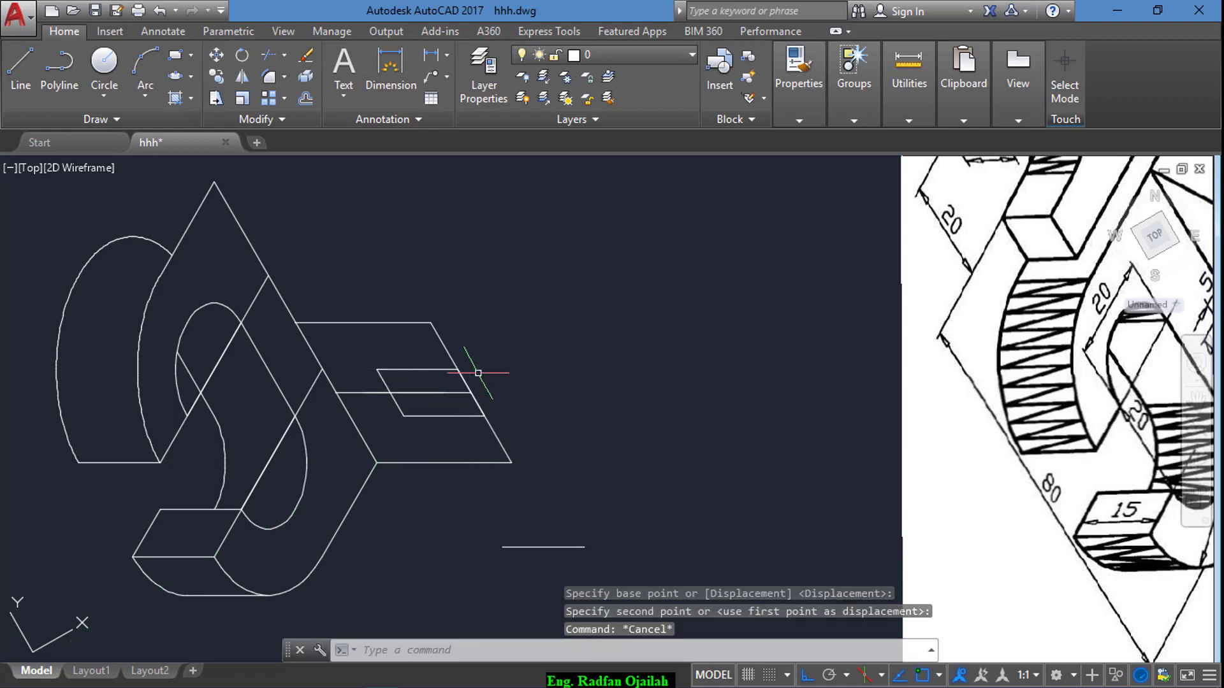
- Draw an isocircle of radius 5 centred where the slot's right end meets the lug's centre line
{"action": "scroll", "coordinate": [434, 306], "scroll_direction": "down", "scroll_amount": 2}
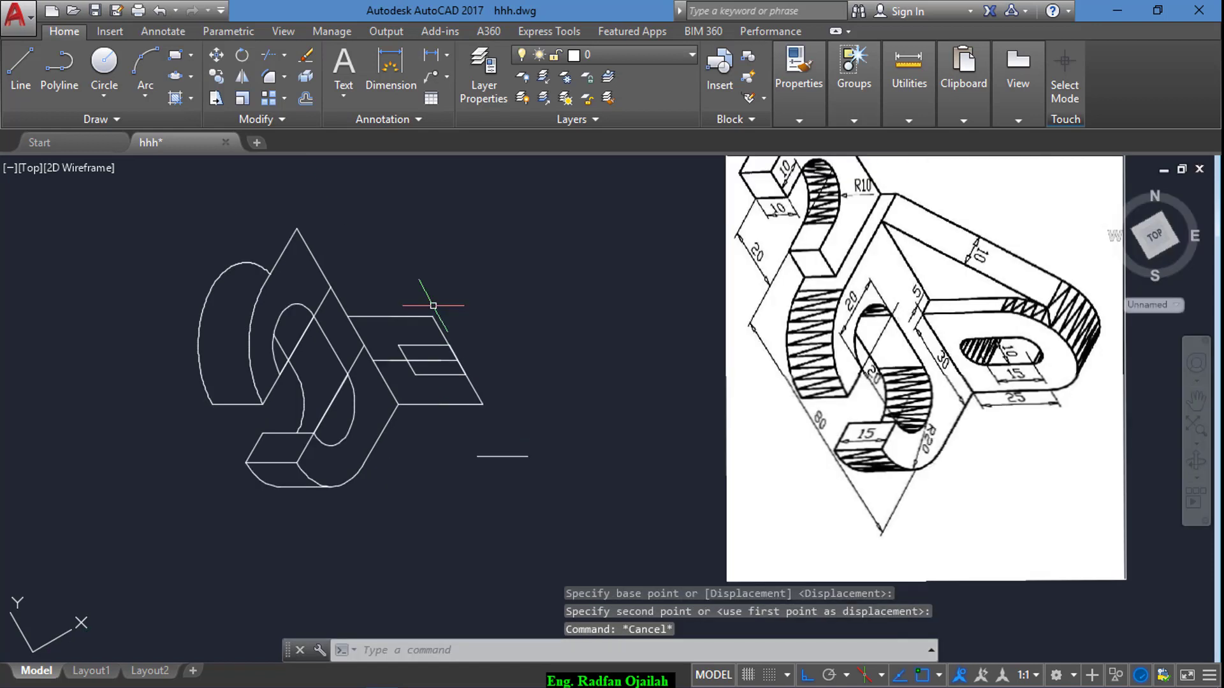
{"action": "left_click", "coordinate": [176, 77]}
{"action": "left_click", "coordinate": [738, 650]}
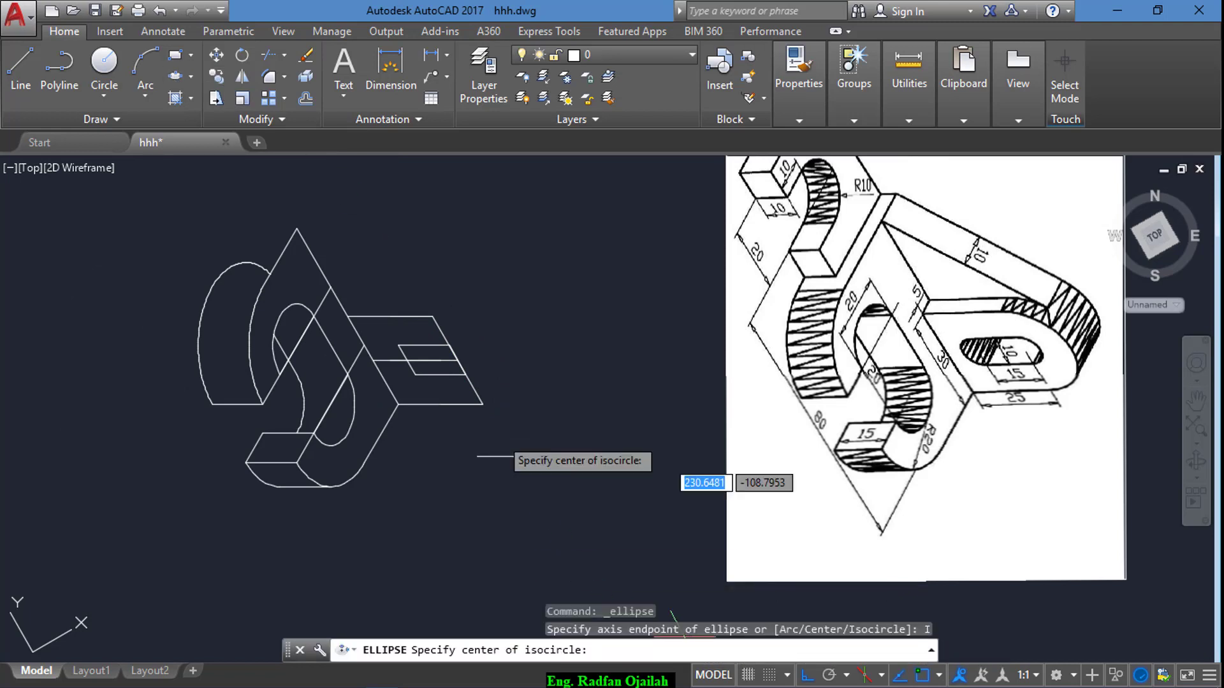
{"action": "left_click", "coordinate": [457, 360]}
{"action": "type", "text": "5"}
{"action": "key", "text": "Return"}
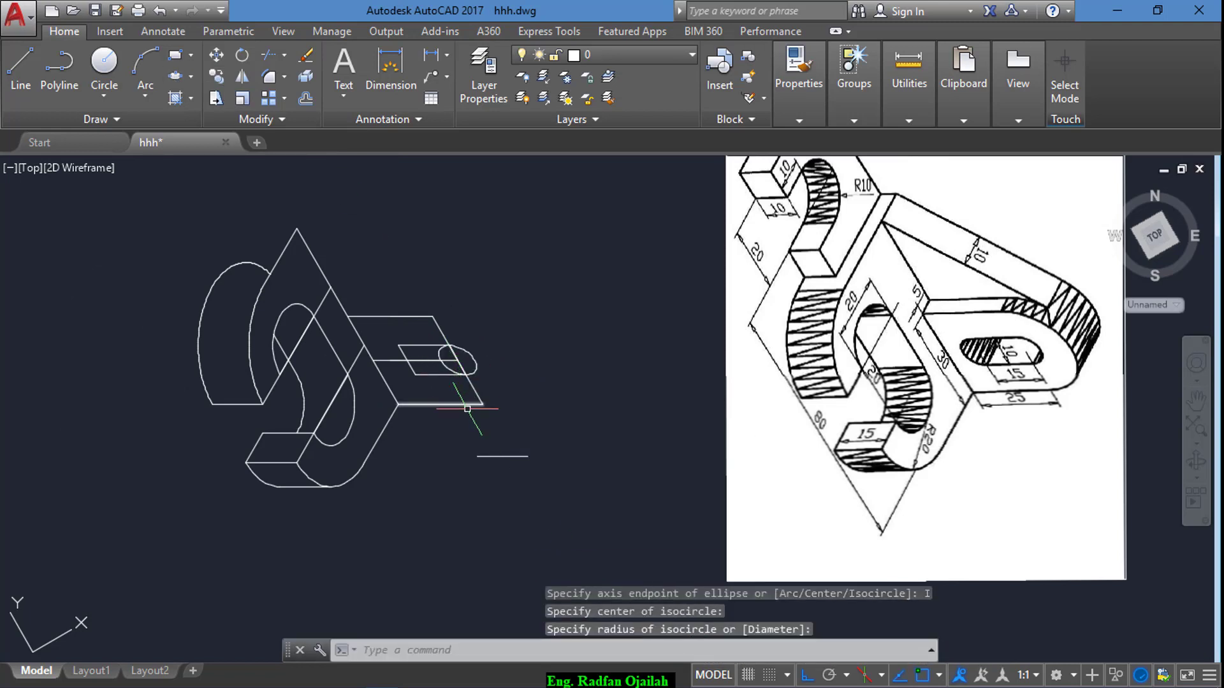
- Draw an isocircle of radius 5 centred on the midpoint of the slot's left end line
{"action": "key", "text": "Return"}
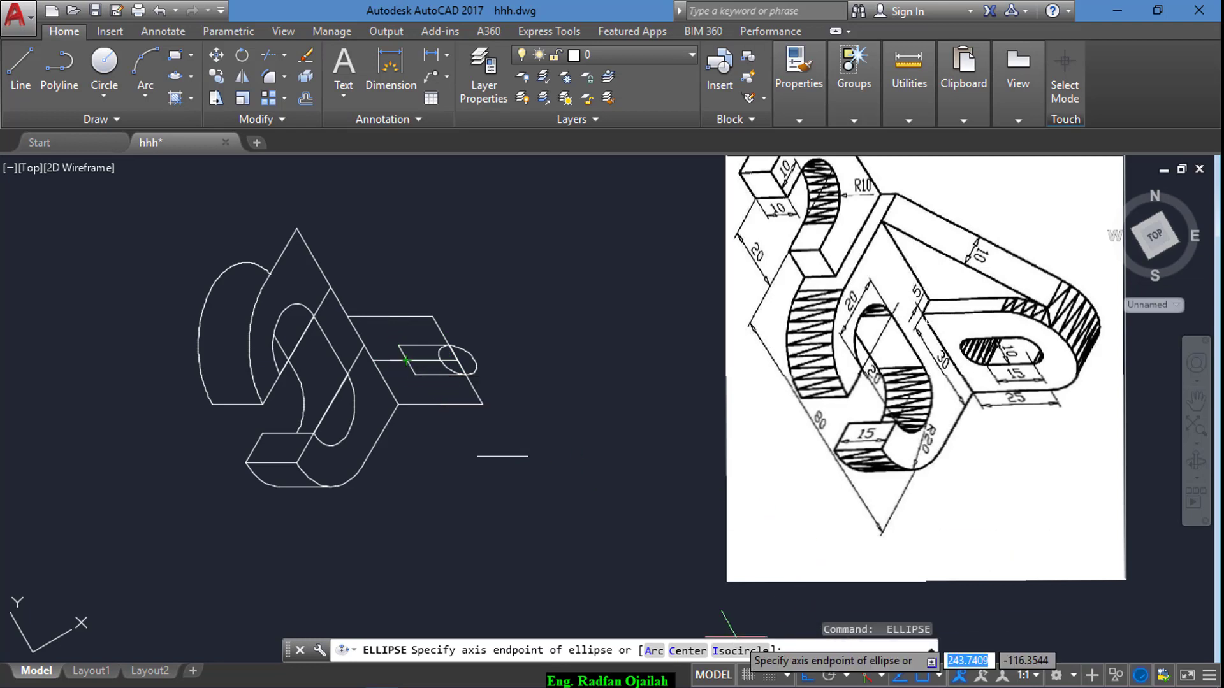
{"action": "left_click", "coordinate": [739, 650]}
{"action": "scroll", "coordinate": [383, 348], "scroll_direction": "up", "scroll_amount": 5}
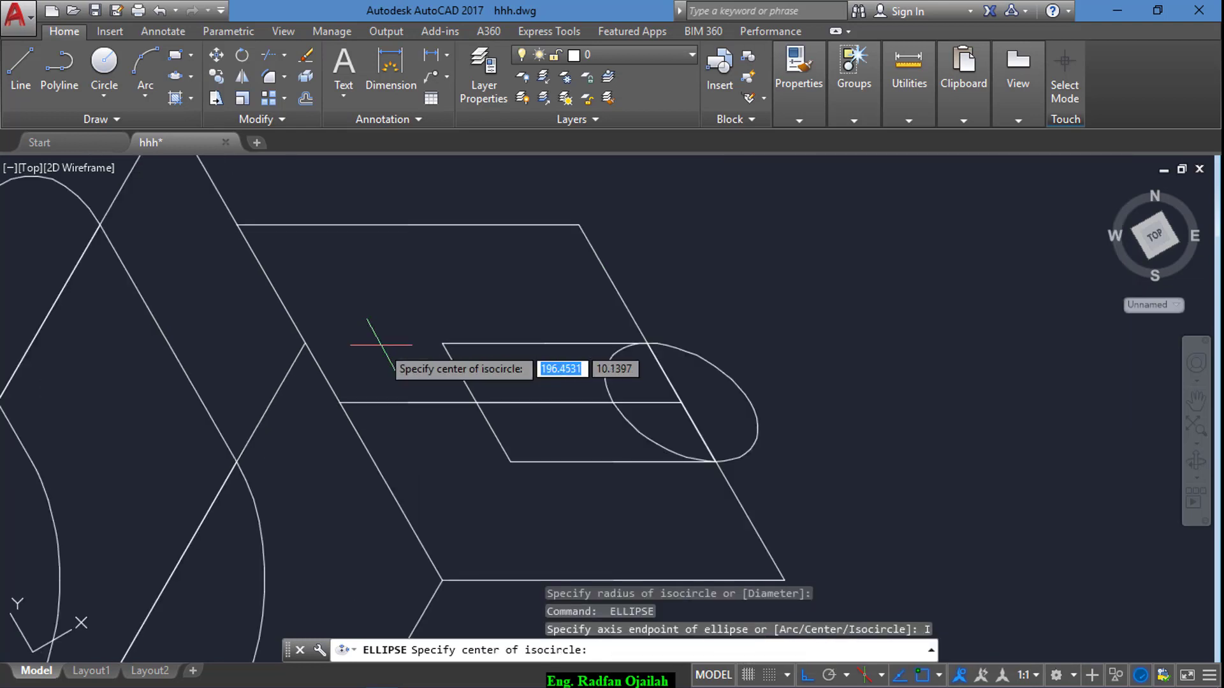
{"action": "left_click", "coordinate": [478, 403]}
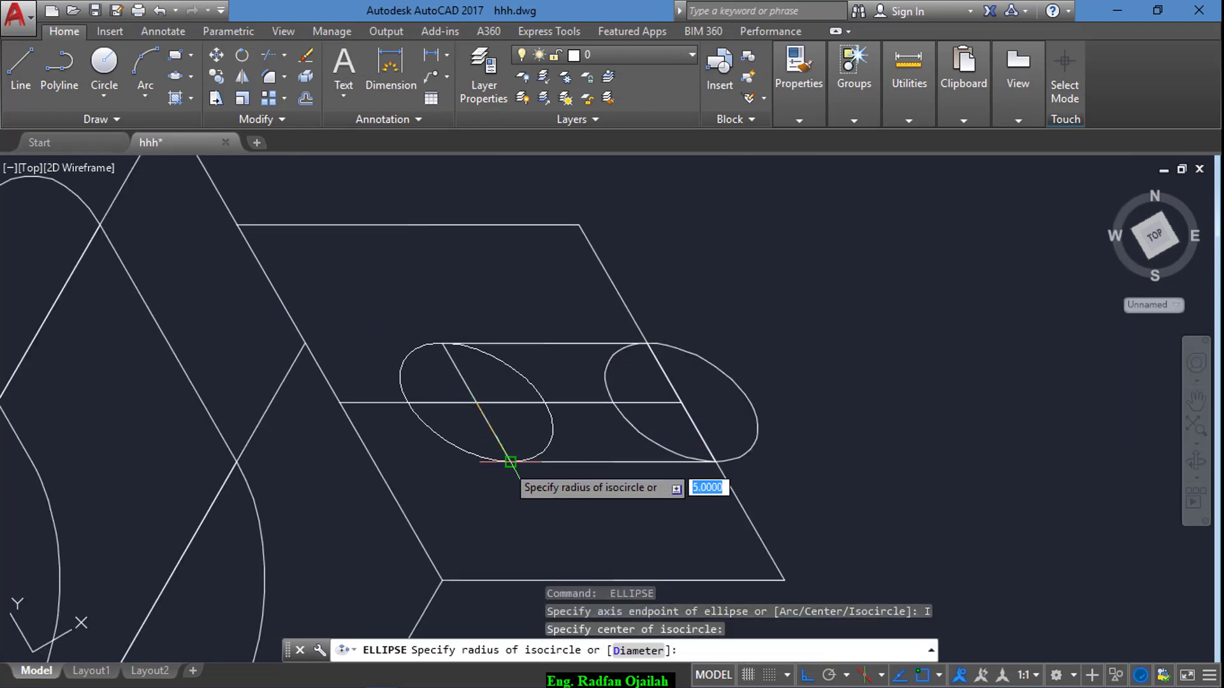
{"action": "left_click", "coordinate": [505, 464]}
- Draw a large isocircle centred on the midpoint of the lug's slanted outer edge, with its radius reaching the edge's lower endpoint
{"action": "key", "text": "Return"}
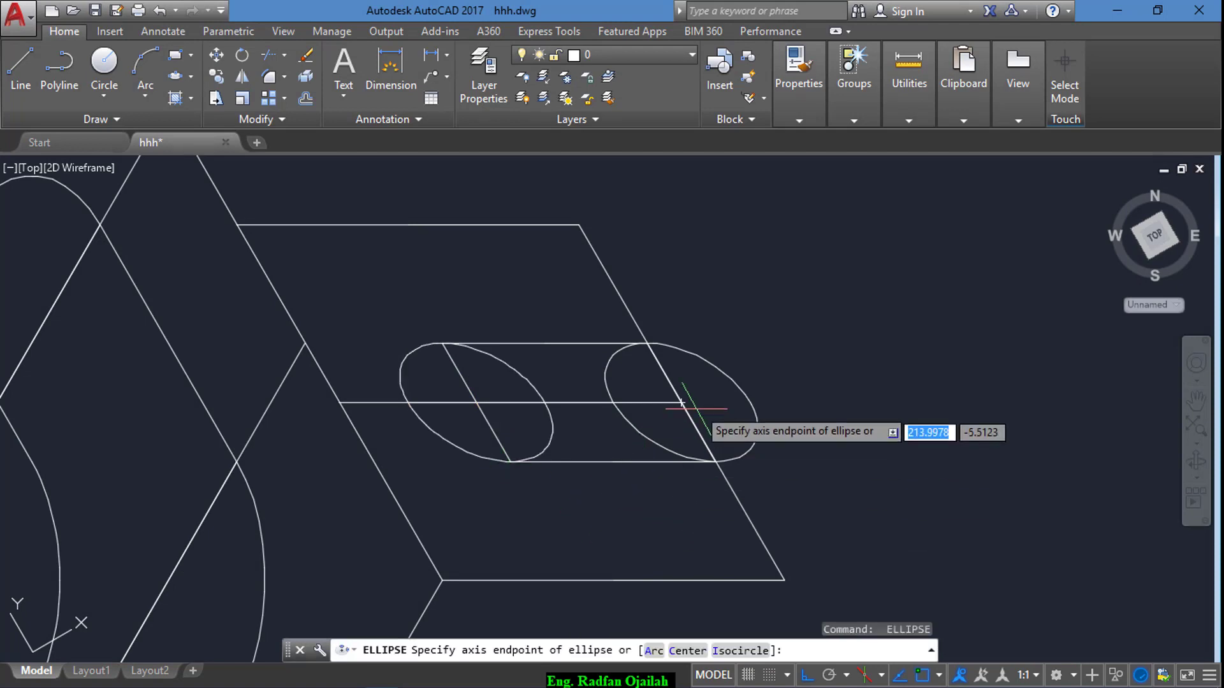
{"action": "left_click", "coordinate": [739, 651]}
{"action": "left_click", "coordinate": [681, 403]}
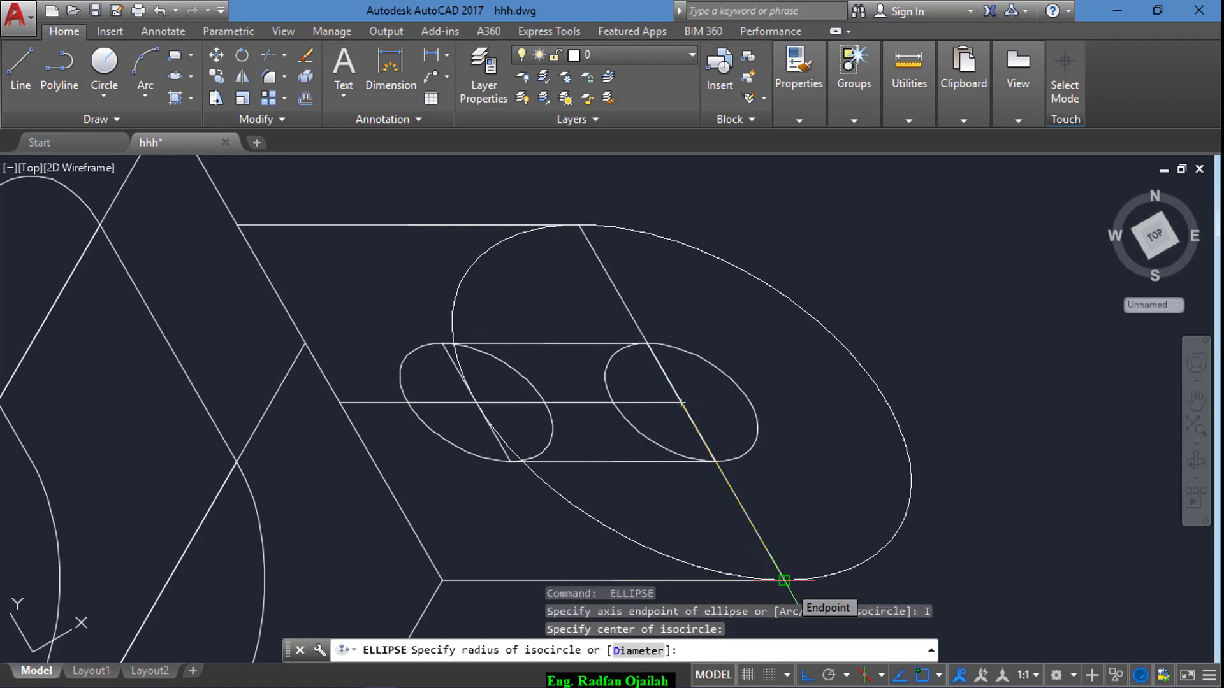
{"action": "left_click", "coordinate": [784, 580]}
{"action": "scroll", "coordinate": [586, 482], "scroll_direction": "down", "scroll_amount": 4}
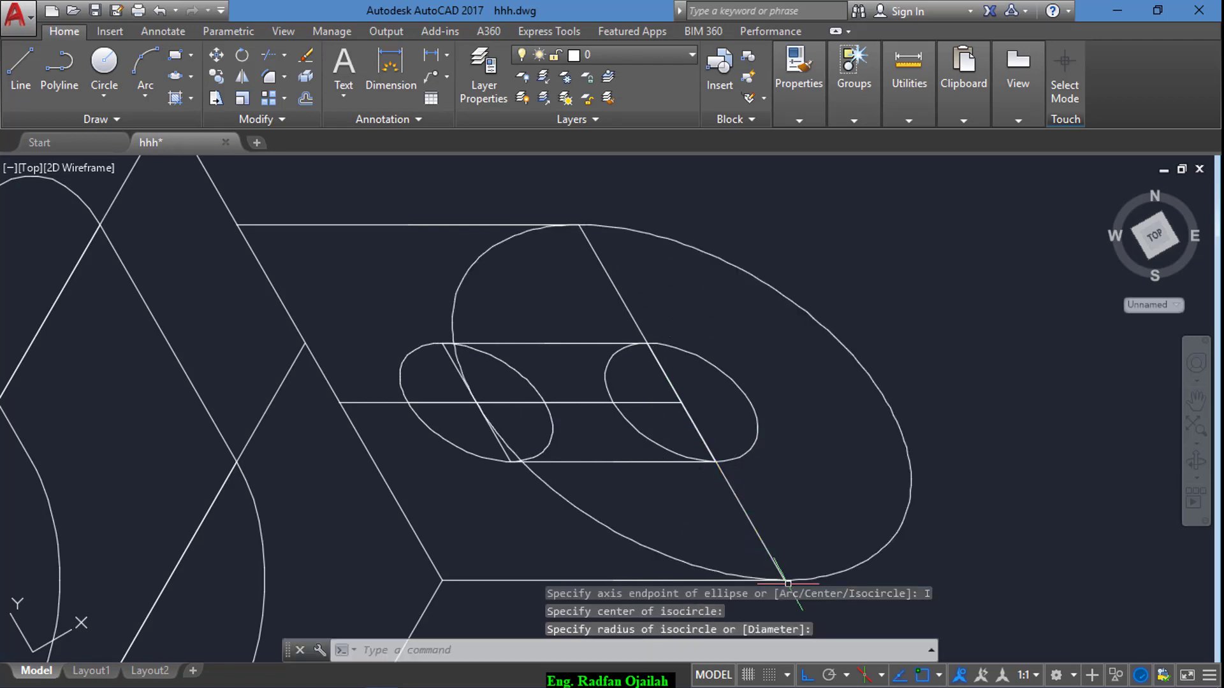
{"action": "scroll", "coordinate": [583, 480], "scroll_direction": "down", "scroll_amount": 3}
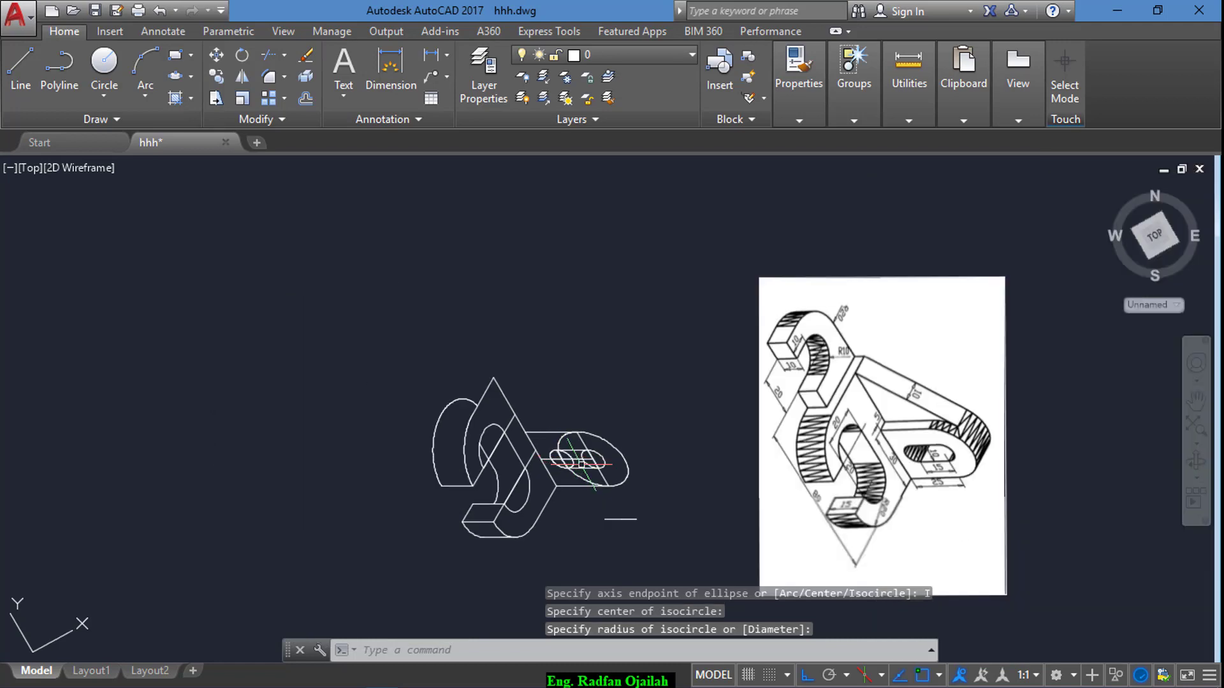
{"action": "scroll", "coordinate": [568, 503], "scroll_direction": "up", "scroll_amount": 4}
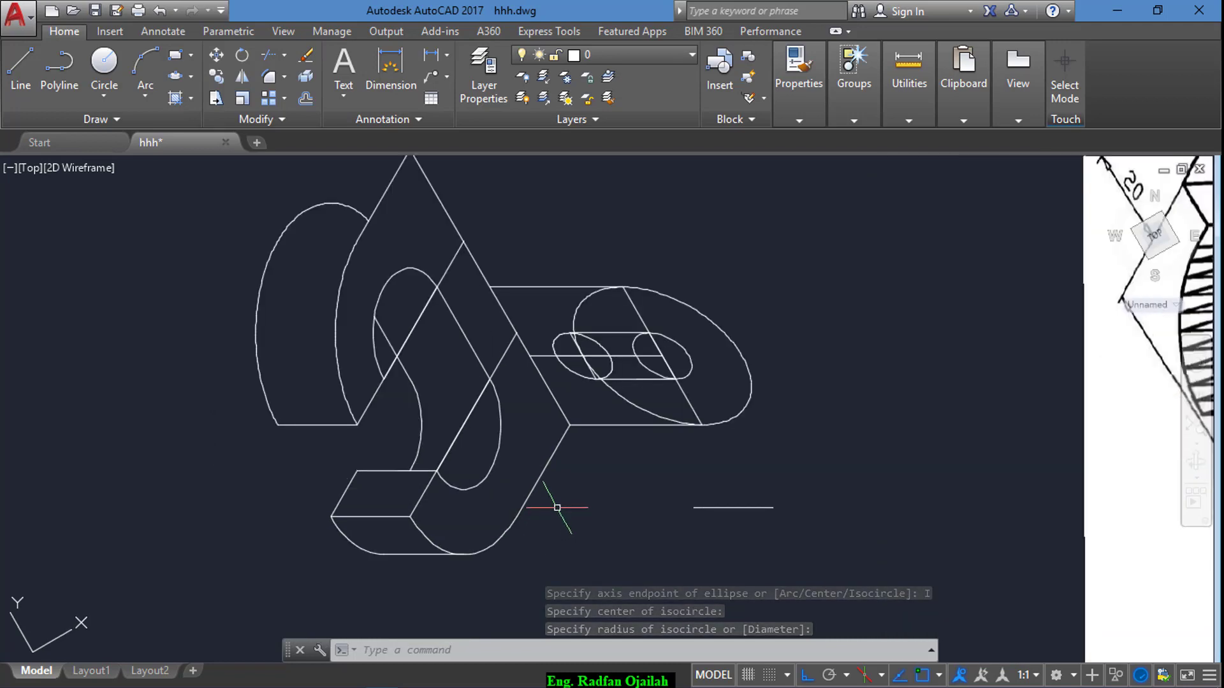
{"action": "type", "text": "tr"}
{"action": "key", "text": "Return"}
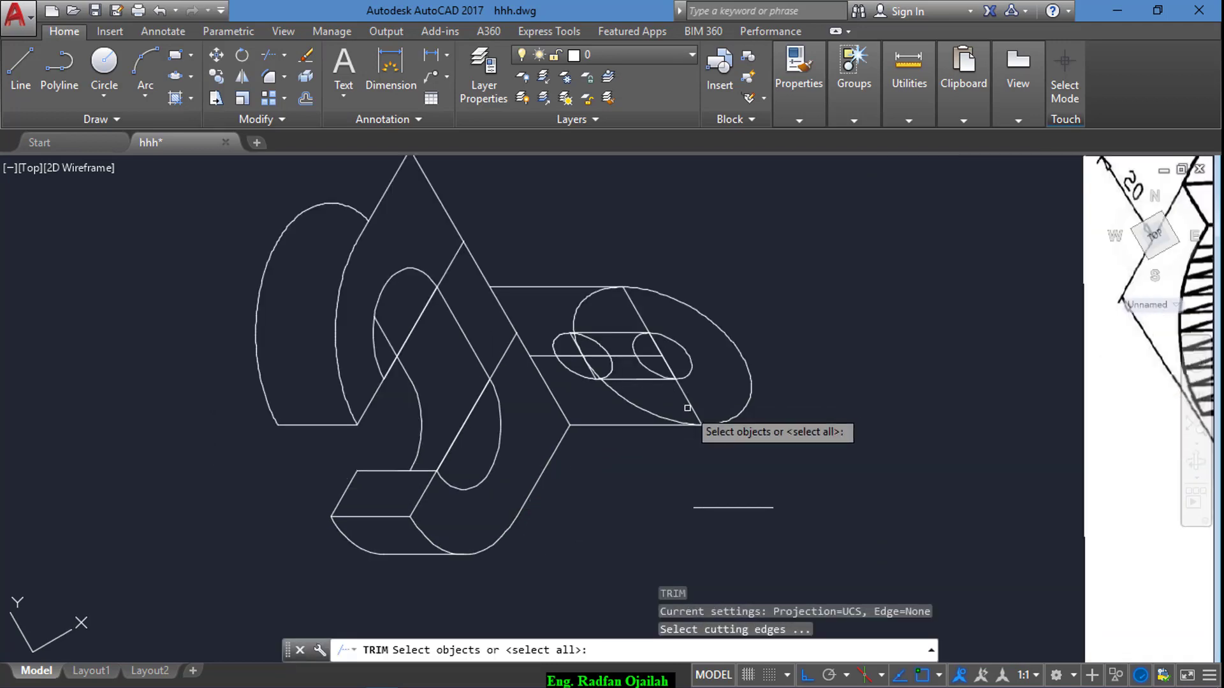
{"action": "key", "text": "Escape"}
- Trim away the inner half of the large isocircle, using the lug's slanted outer edge as the cutting edge
{"action": "type", "text": "tr"}
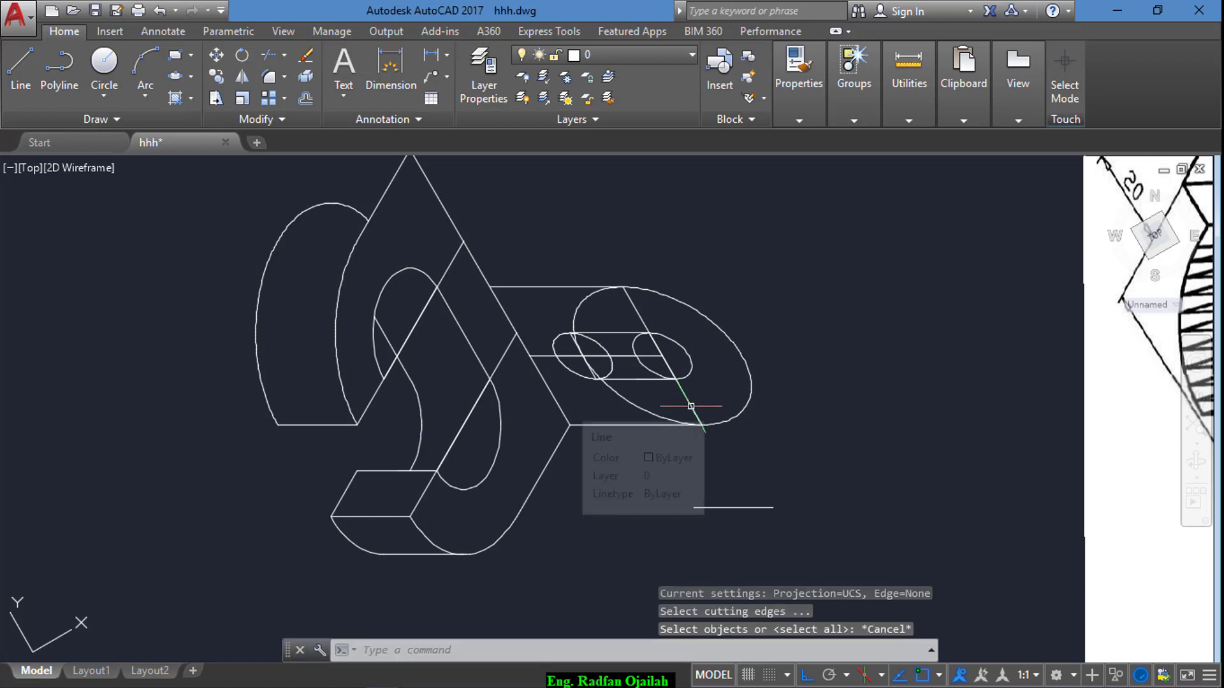
{"action": "key", "text": "Return"}
{"action": "left_click", "coordinate": [689, 402]}
{"action": "key", "text": "Return"}
{"action": "left_click", "coordinate": [646, 412]}
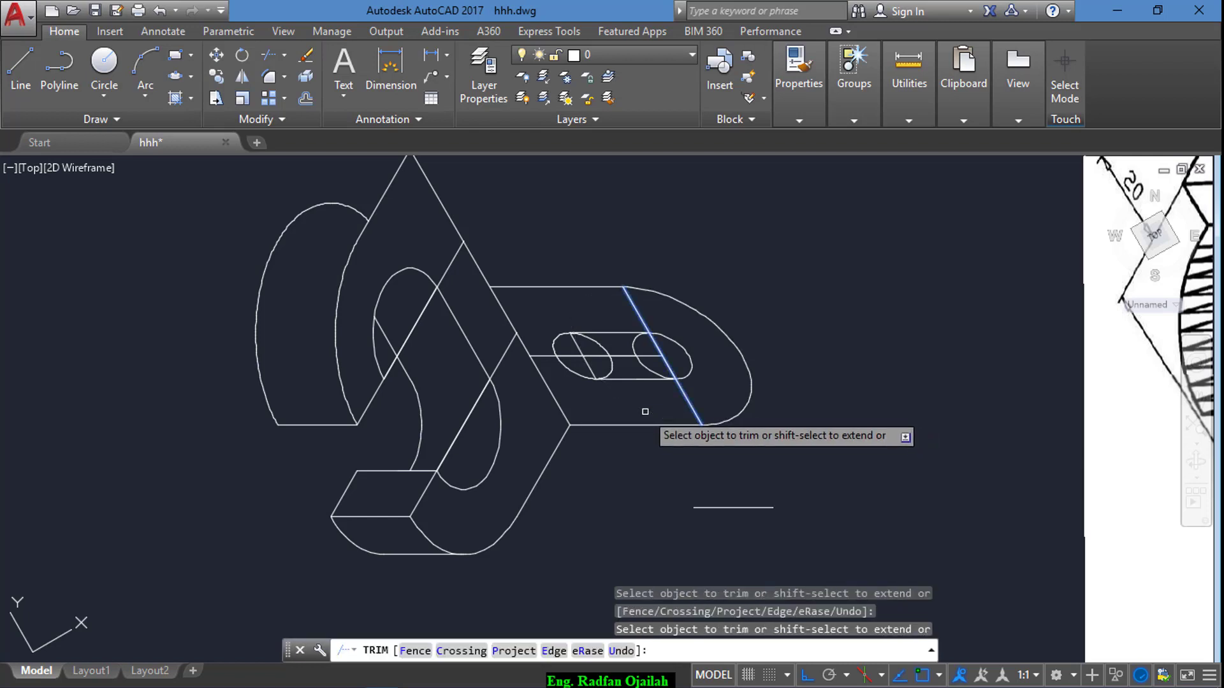
{"action": "key", "text": "Escape"}
- Trim away the inner half of the slot's right isocircle, using the lug's slanted outer edge as the cutting edge
{"action": "key", "text": "Return"}
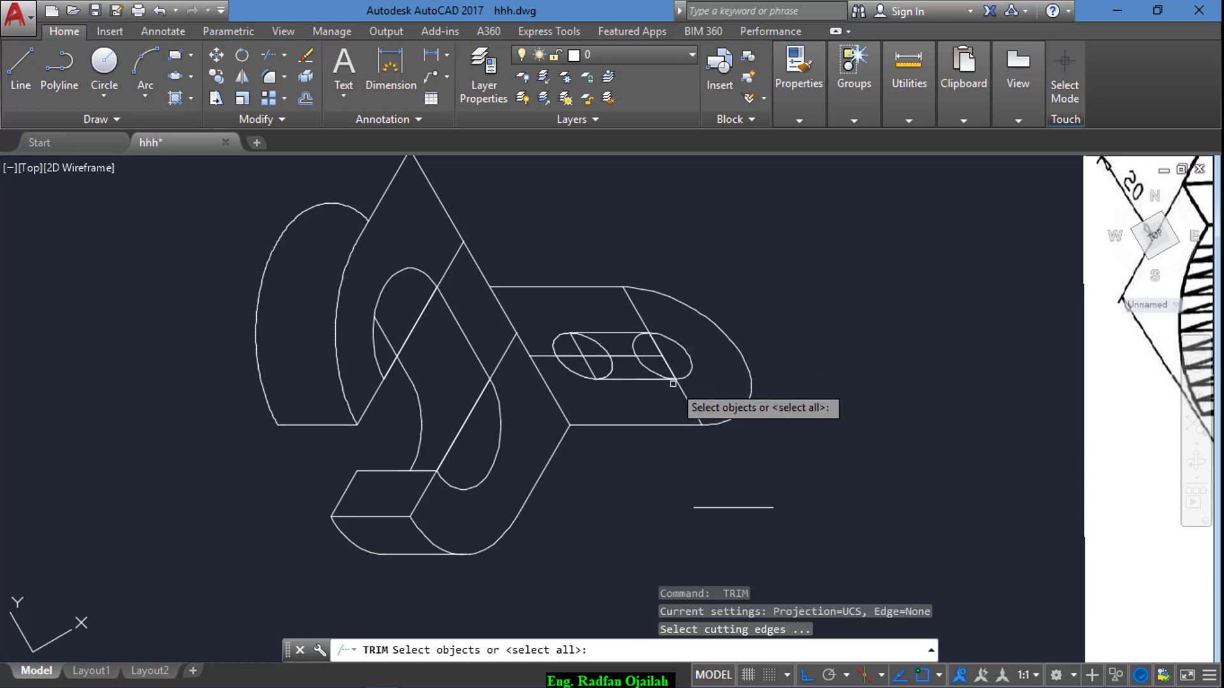
{"action": "left_click", "coordinate": [684, 393]}
{"action": "key", "text": "Return"}
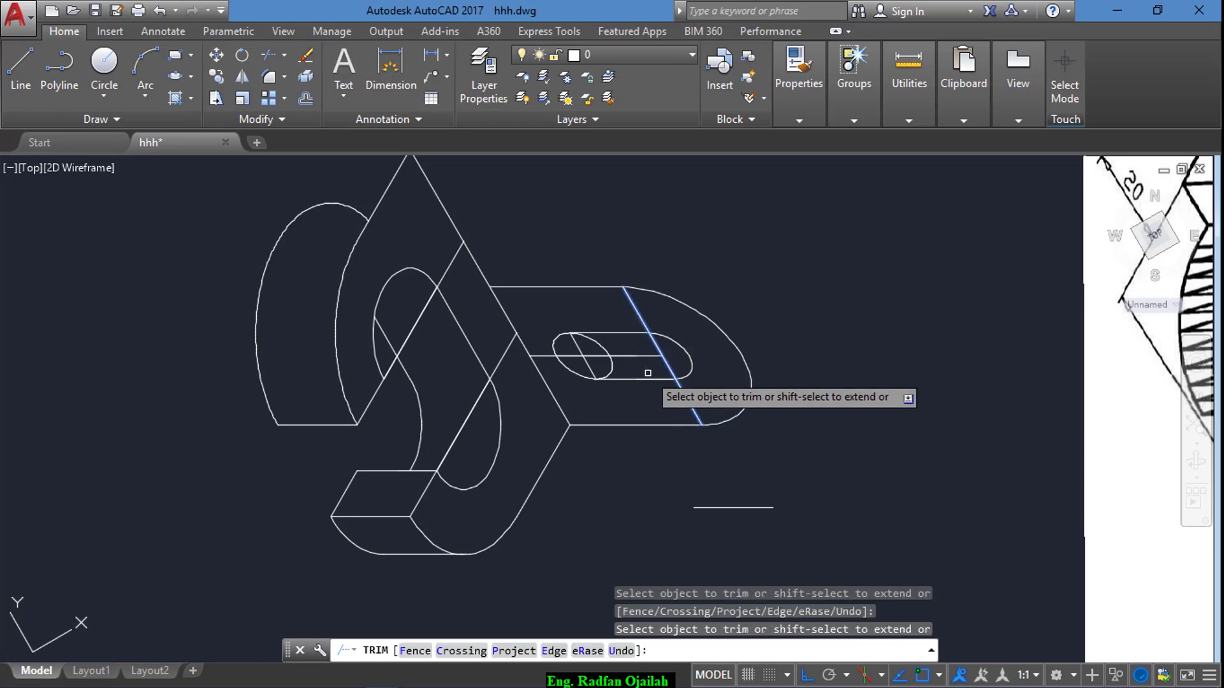
{"action": "left_click", "coordinate": [638, 368]}
{"action": "key", "text": "Escape"}
- Trim away the inner half of the slot's left isocircle, using the slot's left end line as the cutting edge
{"action": "key", "text": "Return"}
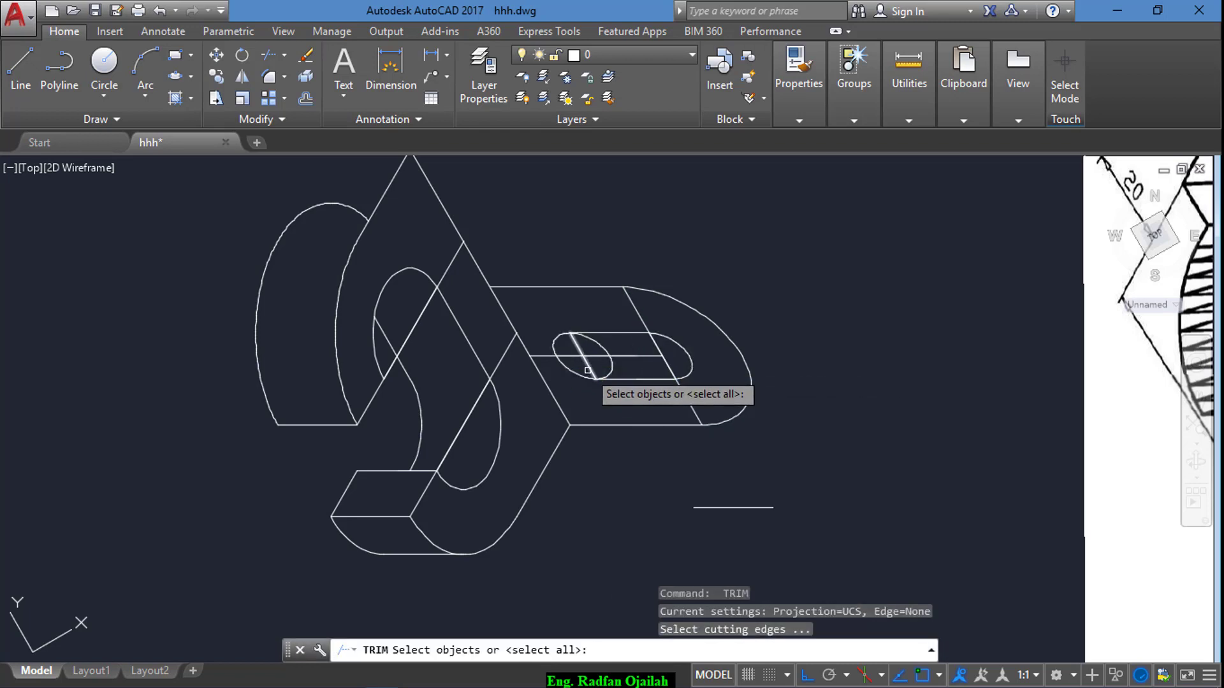
{"action": "left_click", "coordinate": [590, 370]}
{"action": "key", "text": "Return"}
{"action": "left_click", "coordinate": [612, 369]}
{"action": "key", "text": "Escape"}
- Erase the lug's centre line, its slanted outer construction edge and the slot's left end line
{"action": "left_click", "coordinate": [623, 357]}
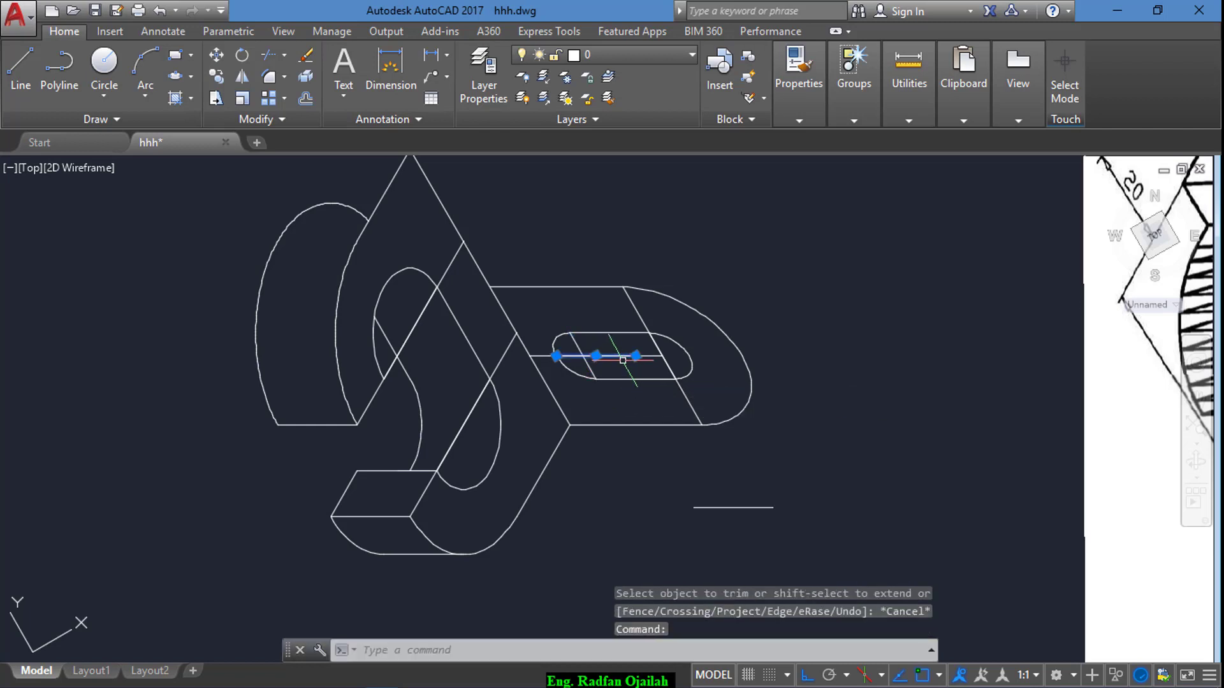
{"action": "key", "text": "Delete"}
{"action": "left_click", "coordinate": [679, 347]}
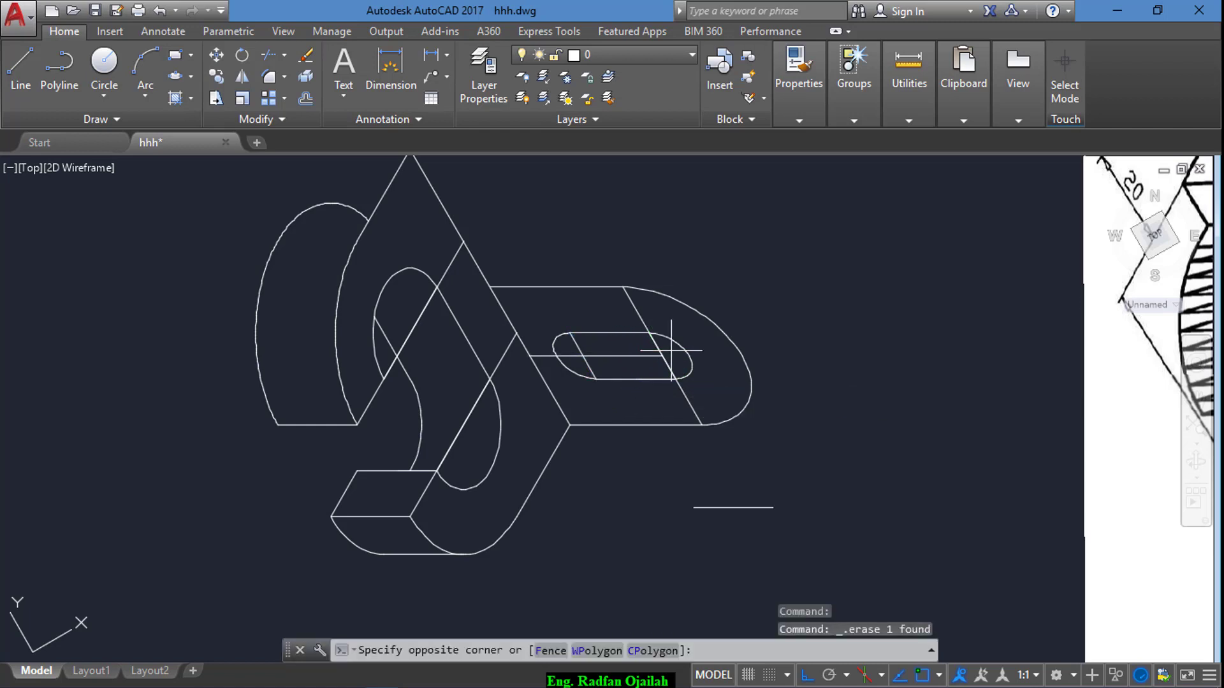
{"action": "left_click", "coordinate": [597, 362]}
{"action": "key", "text": "Delete"}
{"action": "scroll", "coordinate": [610, 373], "scroll_direction": "down", "scroll_amount": 4}
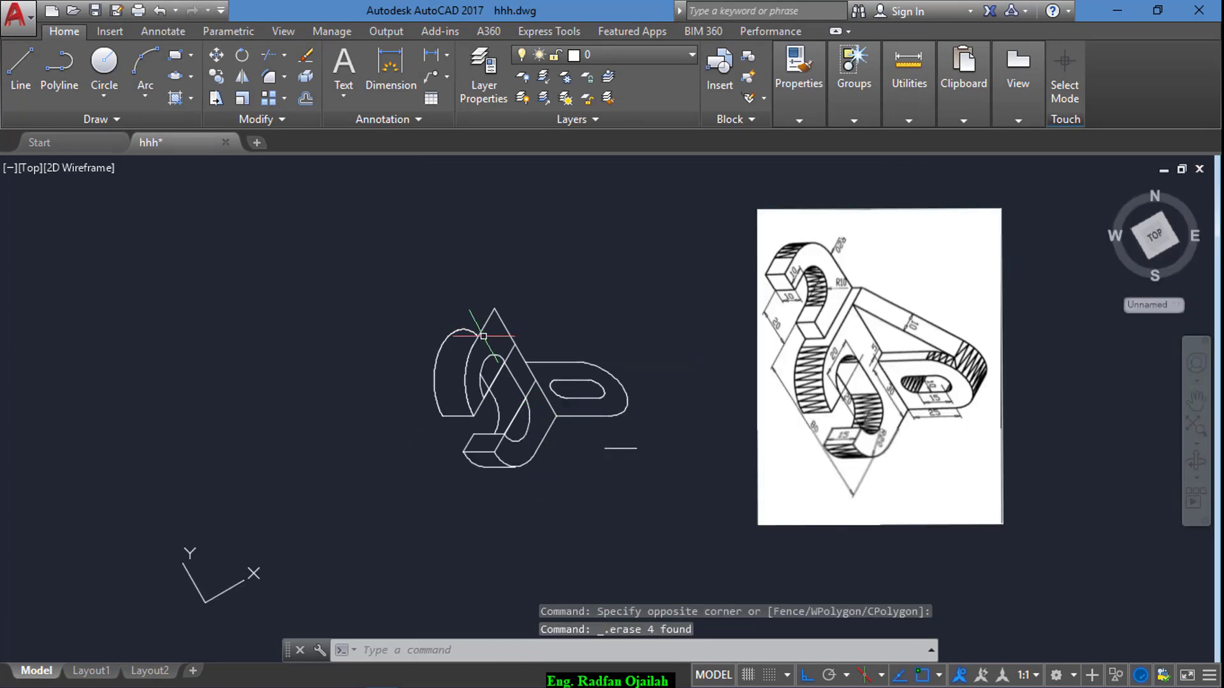
- Copy the side lug's upper edge and rounded end arc 5 units along the 30° direction
{"action": "scroll", "coordinate": [580, 342], "scroll_direction": "up", "scroll_amount": 3}
{"action": "type", "text": "co"}
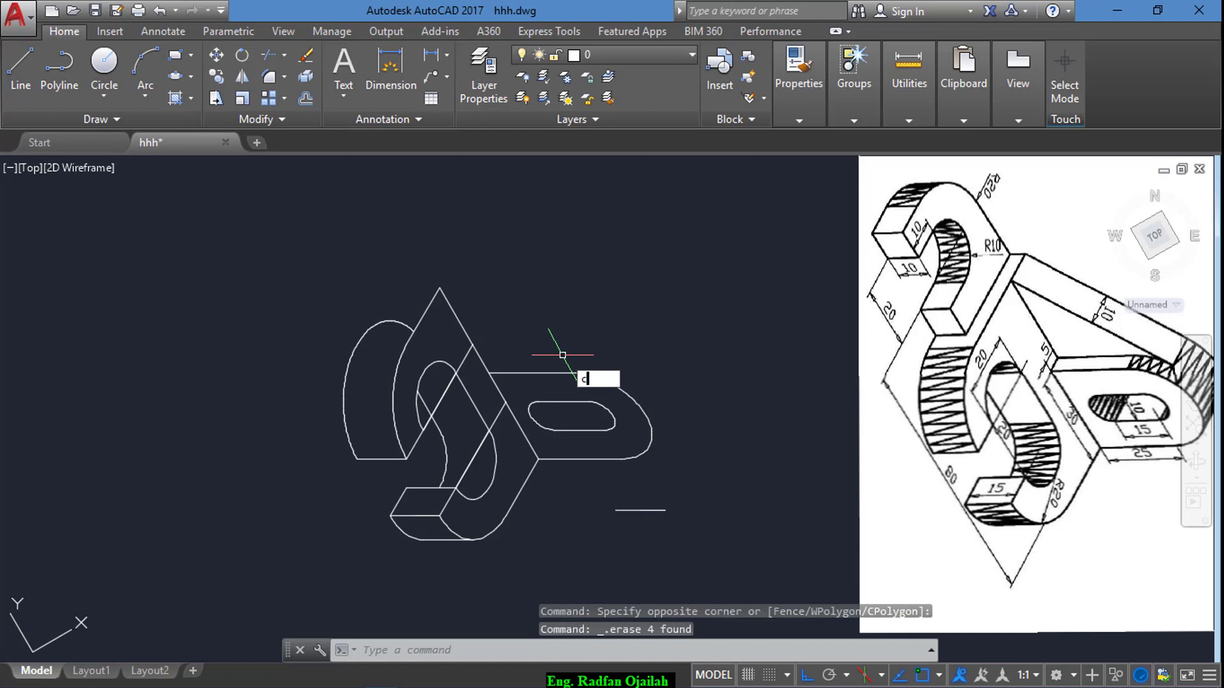
{"action": "key", "text": "Return"}
{"action": "left_click", "coordinate": [548, 372]}
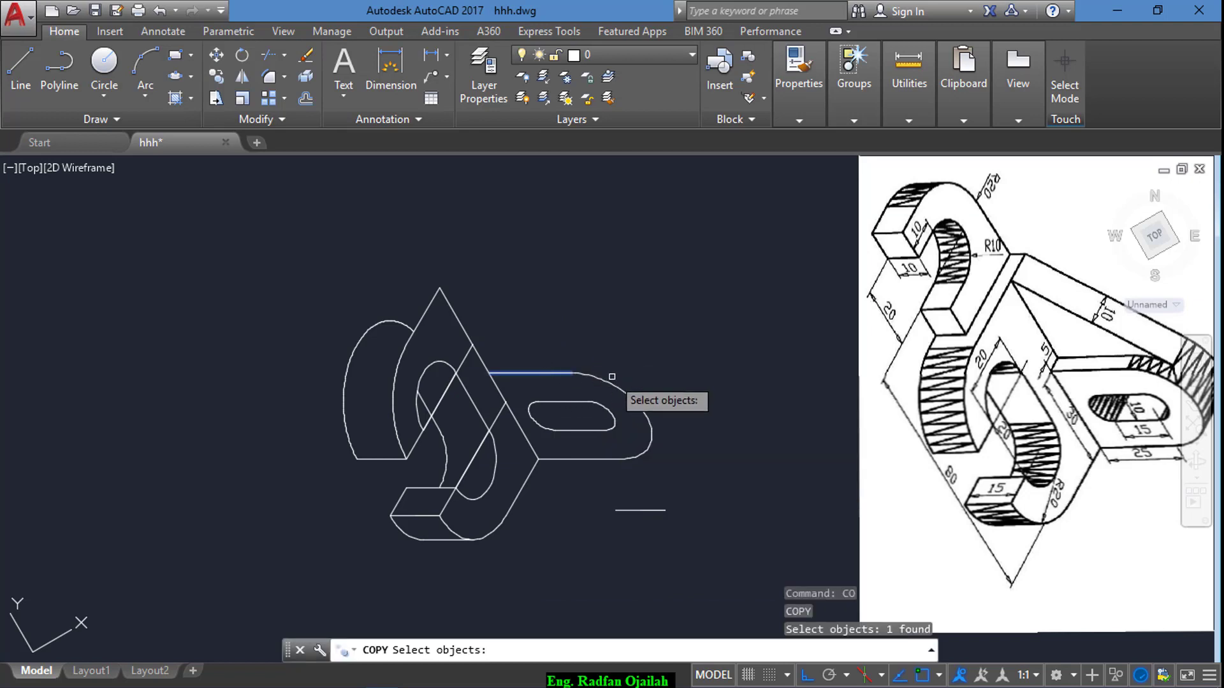
{"action": "left_click", "coordinate": [606, 381]}
{"action": "key", "text": "Return"}
{"action": "left_click", "coordinate": [487, 373]}
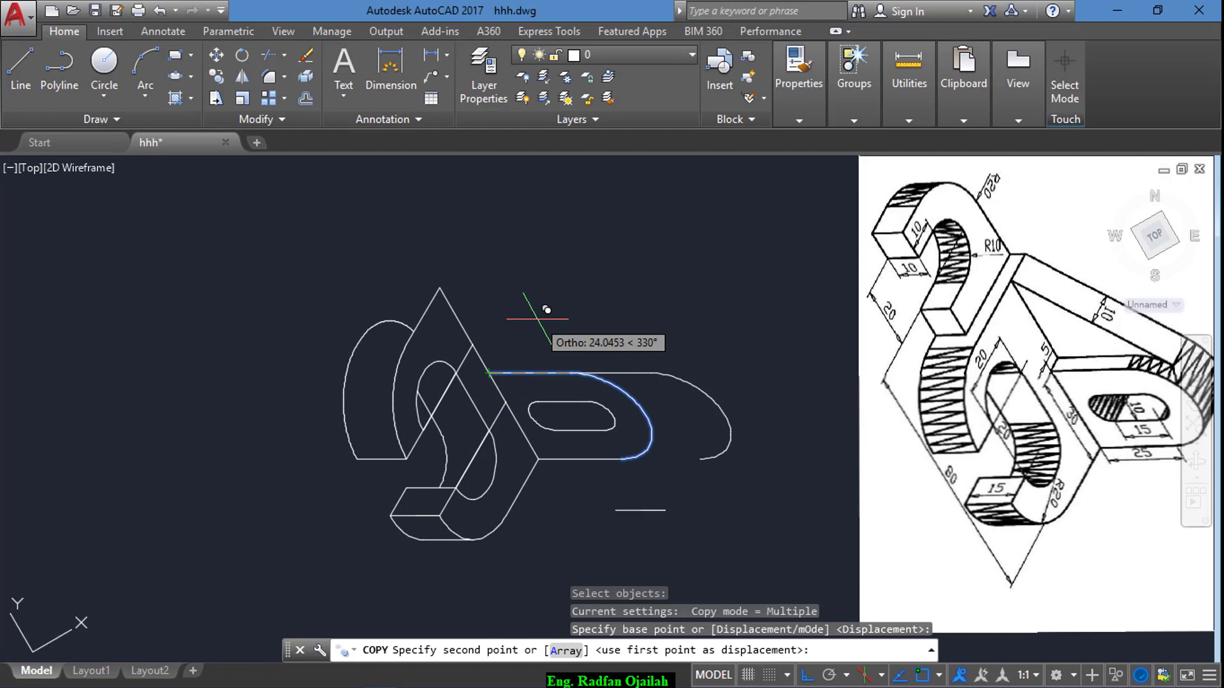
{"action": "key", "text": "F6"}
{"action": "key", "text": "F5"}
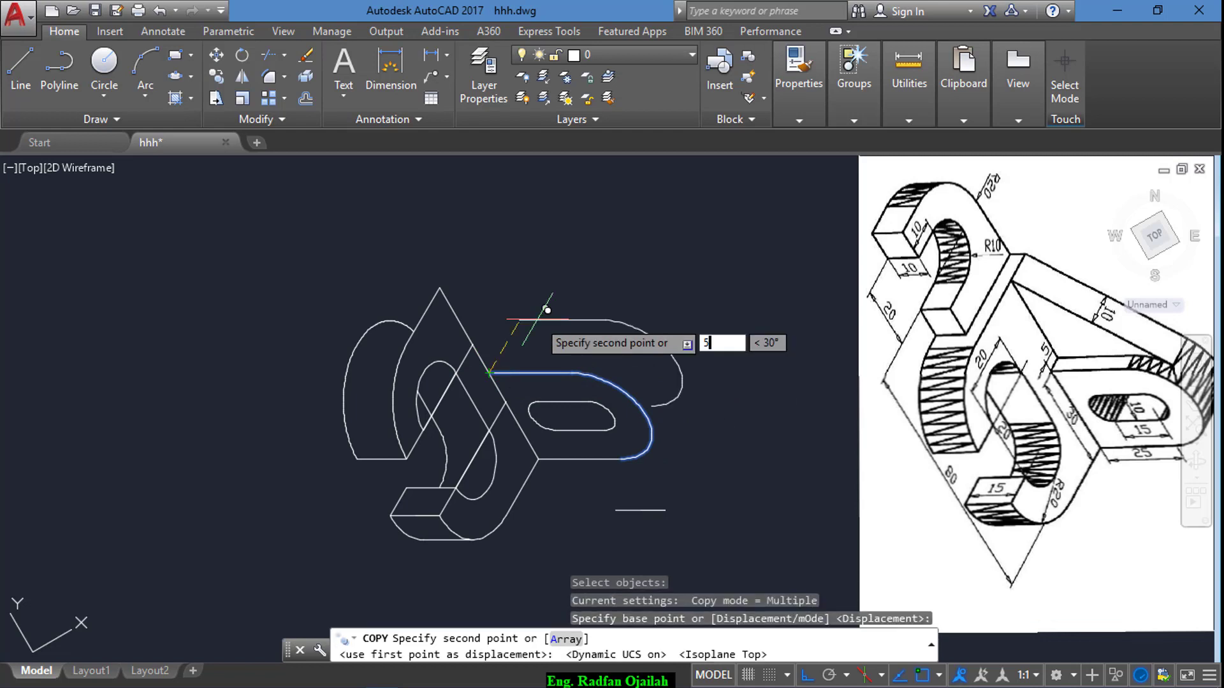
{"action": "key", "text": "Return"}
{"action": "key", "text": "Return"}
- Draw a short line joining the left end of the lug's original upper edge to that of its copy
{"action": "type", "text": "l"}
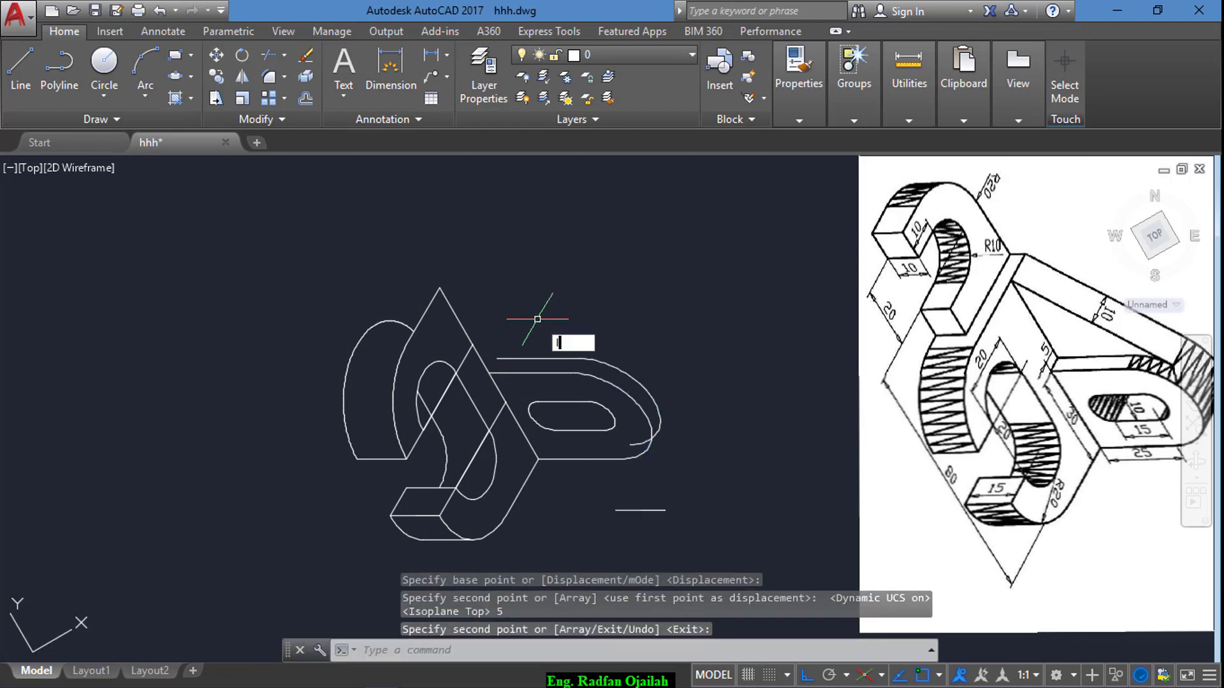
{"action": "key", "text": "Return"}
{"action": "left_click", "coordinate": [488, 372]}
{"action": "key", "text": "Return"}
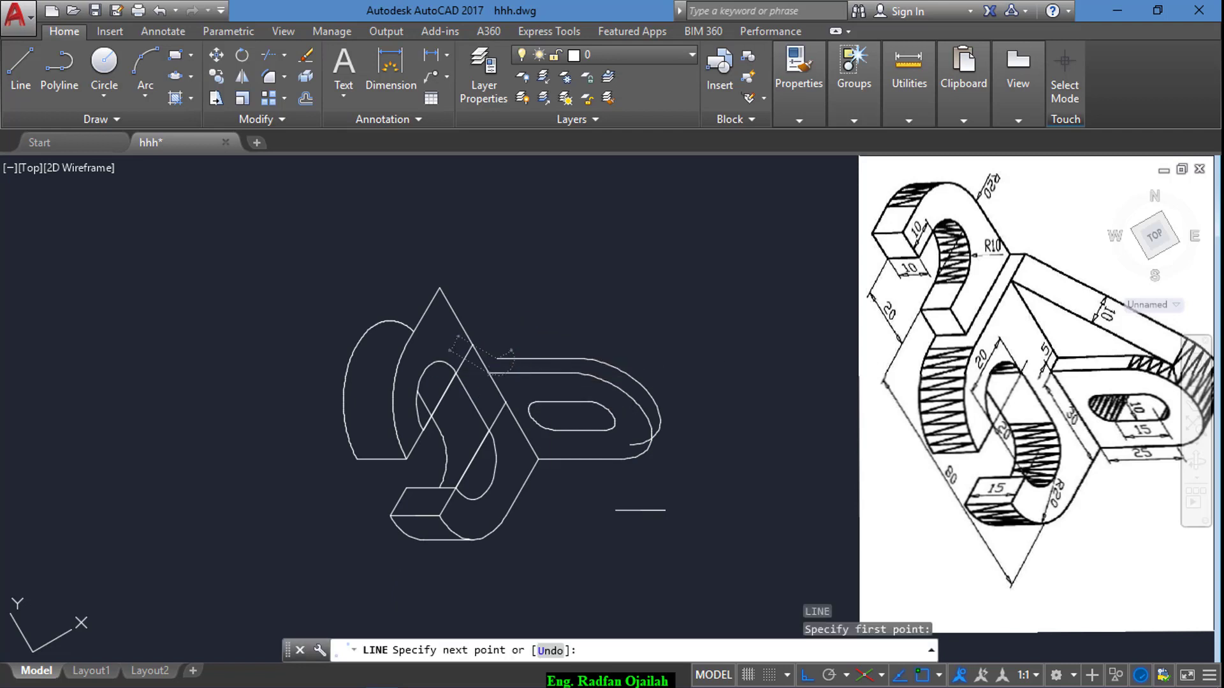
{"action": "key", "text": "Return"}
- Draw a line about 46 units long at 90° from the left end of the lug's copied upper edge, parallel to the slanted edge
{"action": "scroll", "coordinate": [441, 390], "scroll_direction": "down", "scroll_amount": 2}
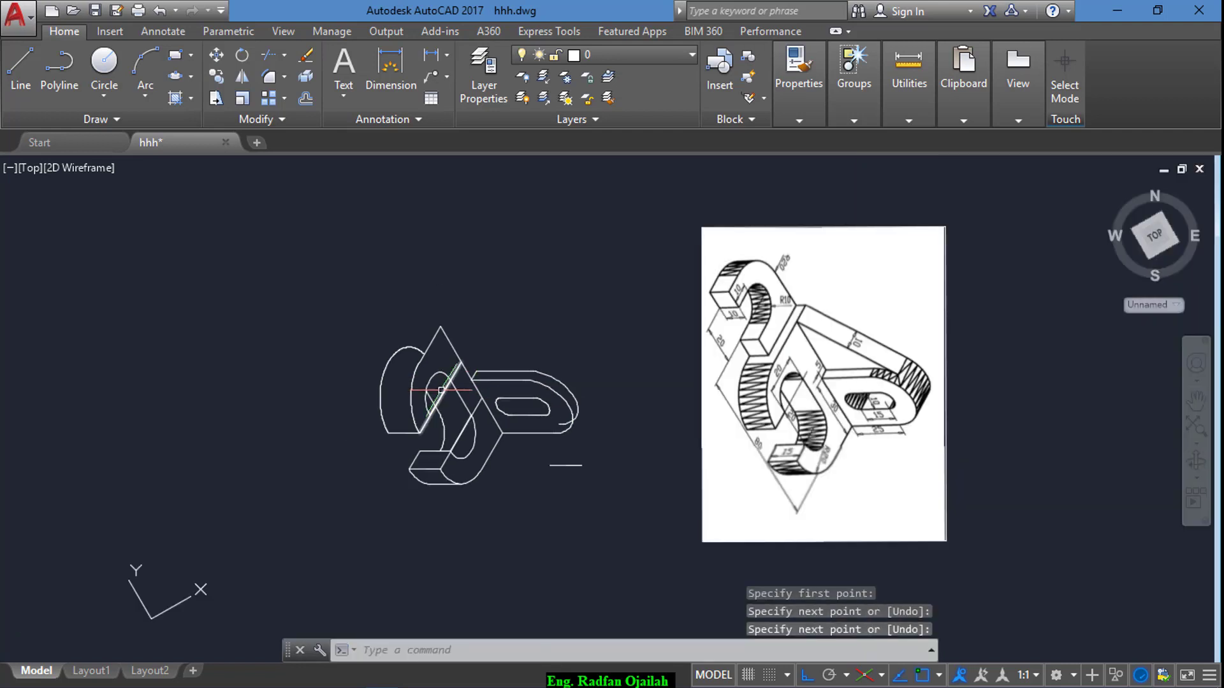
{"action": "scroll", "coordinate": [530, 297], "scroll_direction": "up", "scroll_amount": 2}
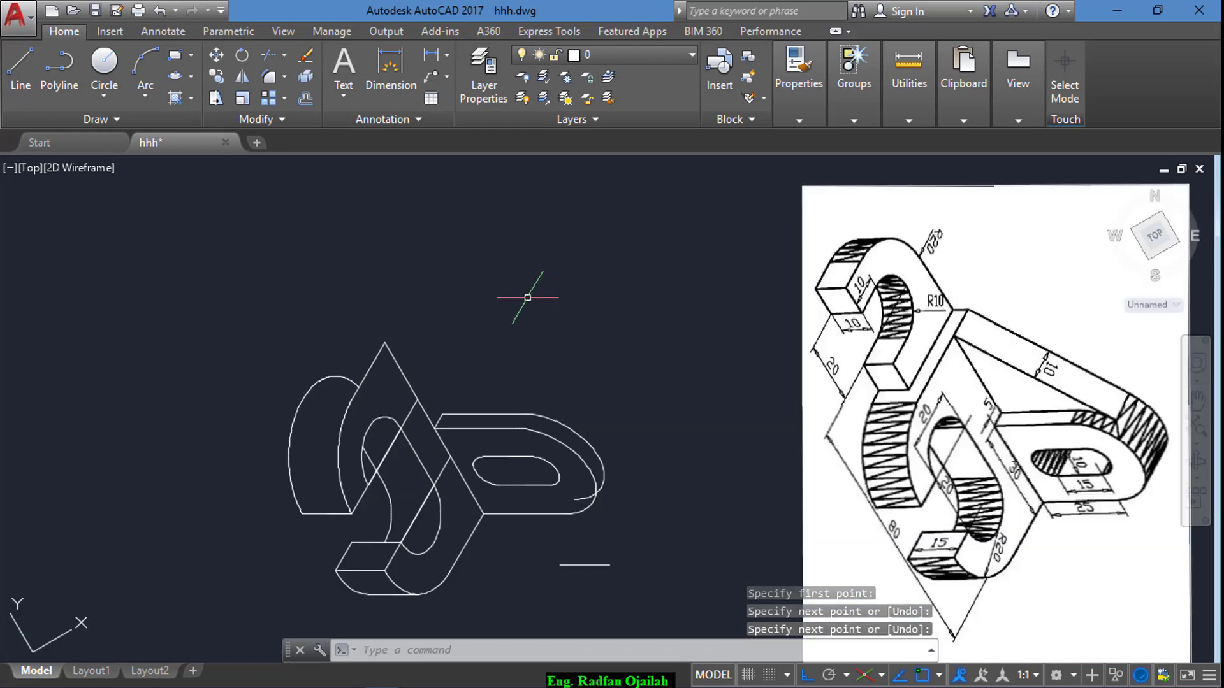
{"action": "type", "text": "l"}
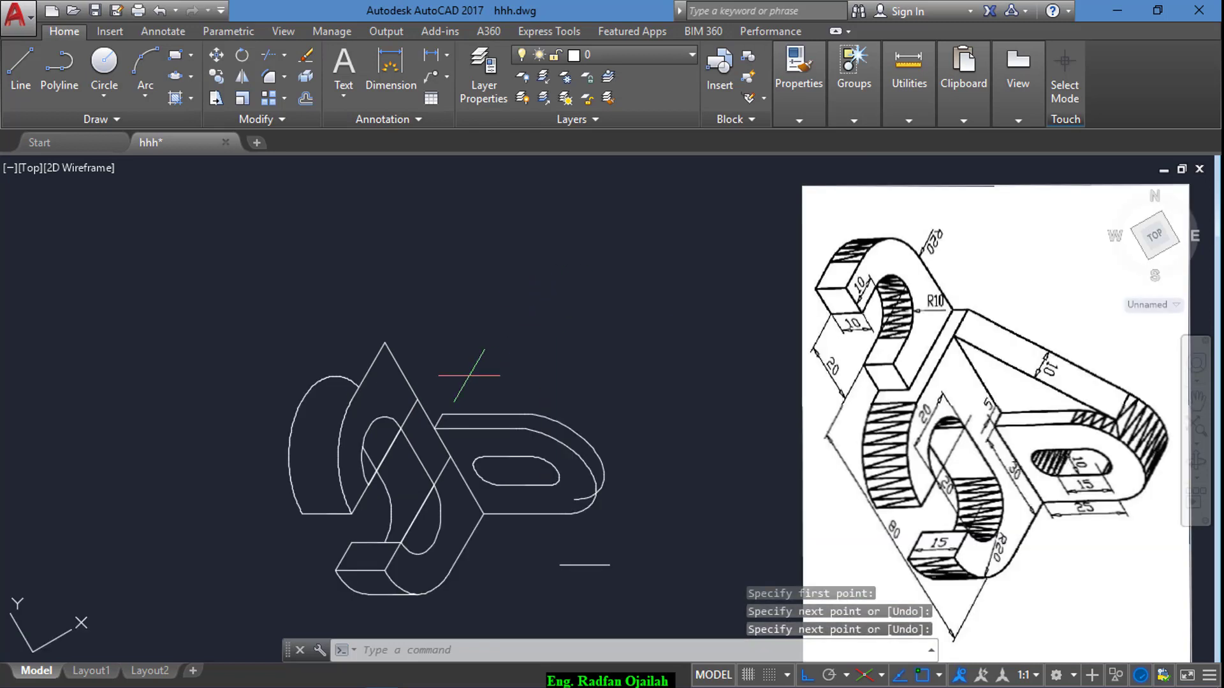
{"action": "key", "text": "Return"}
{"action": "left_click", "coordinate": [442, 415]}
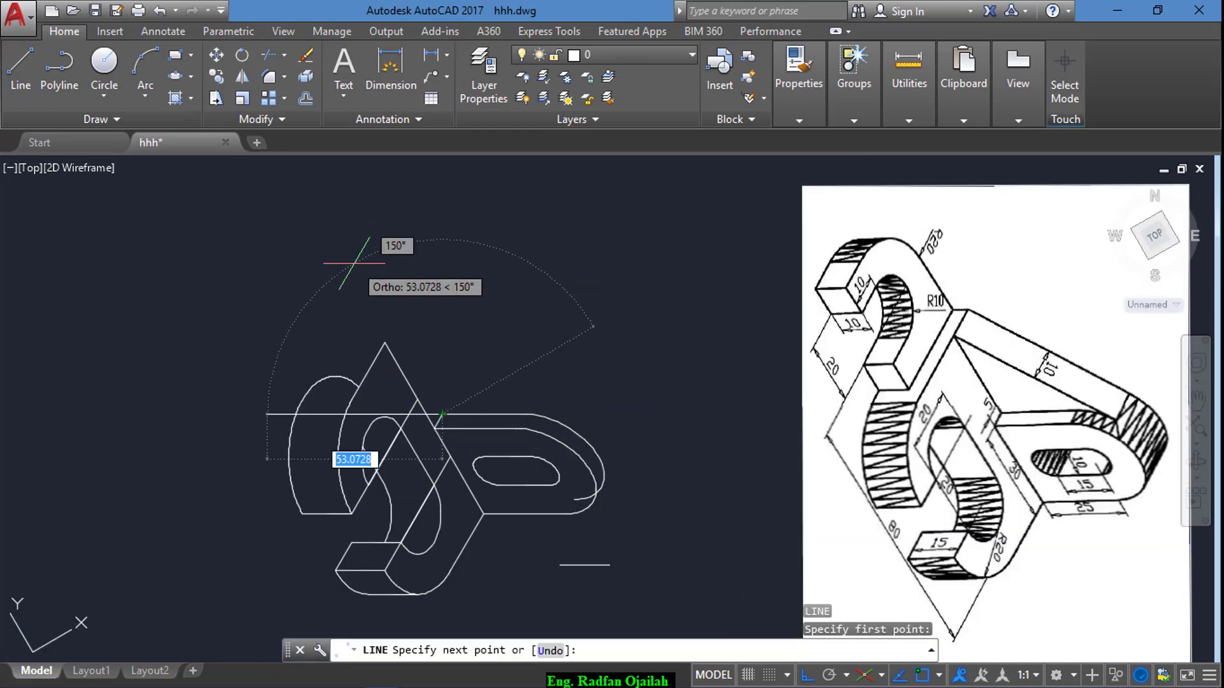
{"action": "key", "text": "F6"}
{"action": "key", "text": "F5"}
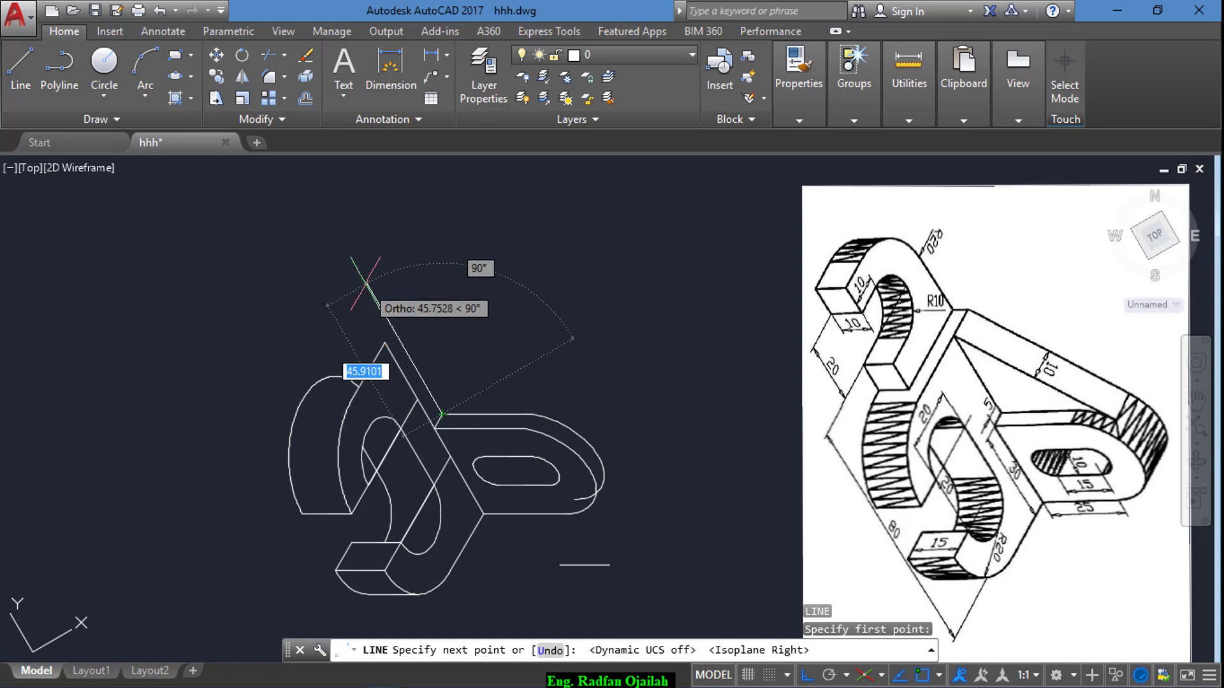
{"action": "left_click", "coordinate": [366, 282]}
{"action": "key", "text": "Return"}
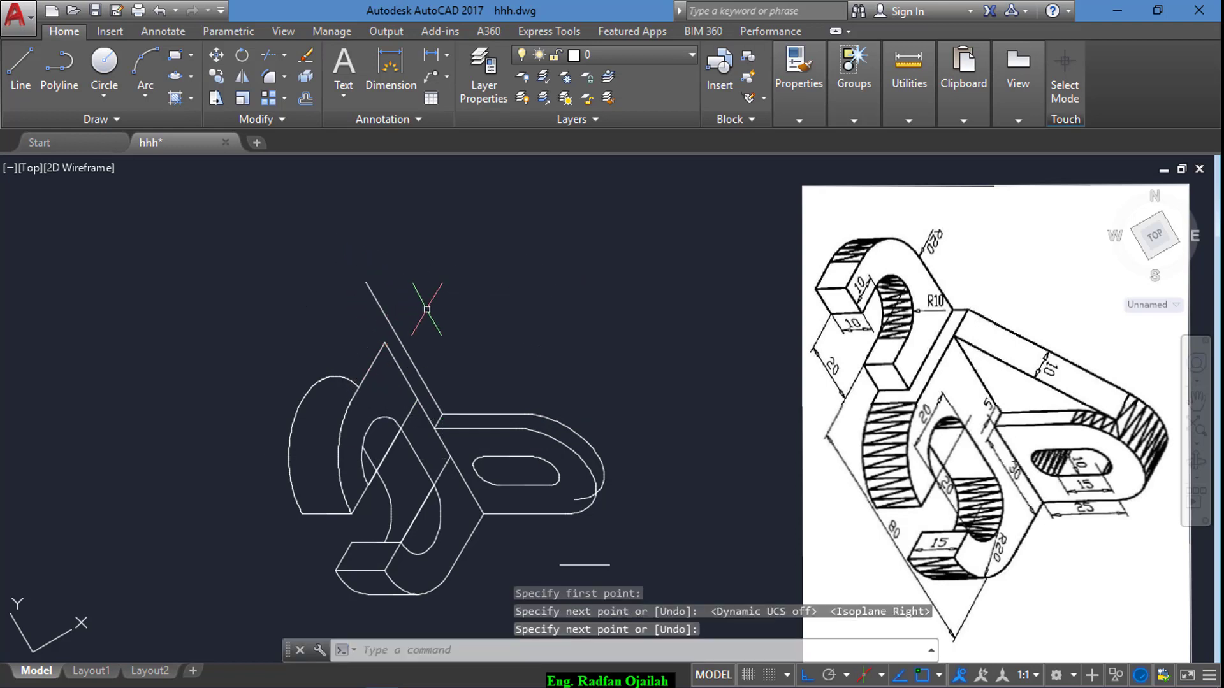
- Draw a line at 30° from the main plate's upper corner, crossing the new parallel line
{"action": "key", "text": "Return"}
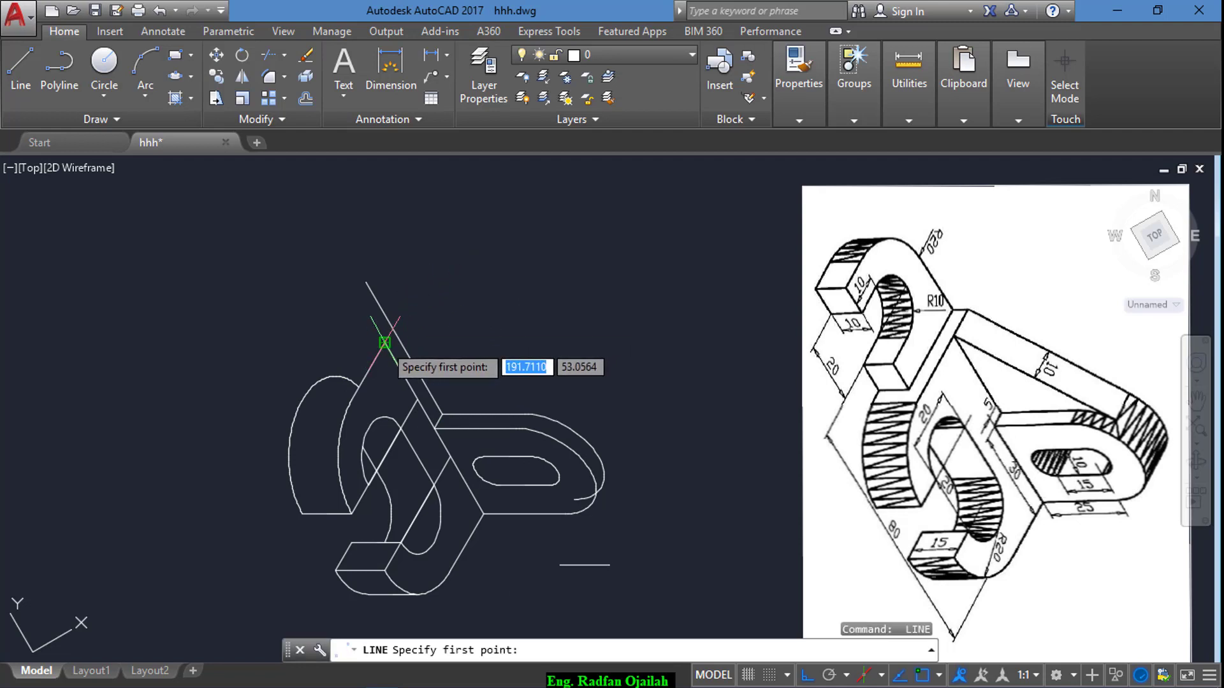
{"action": "left_click", "coordinate": [384, 342]}
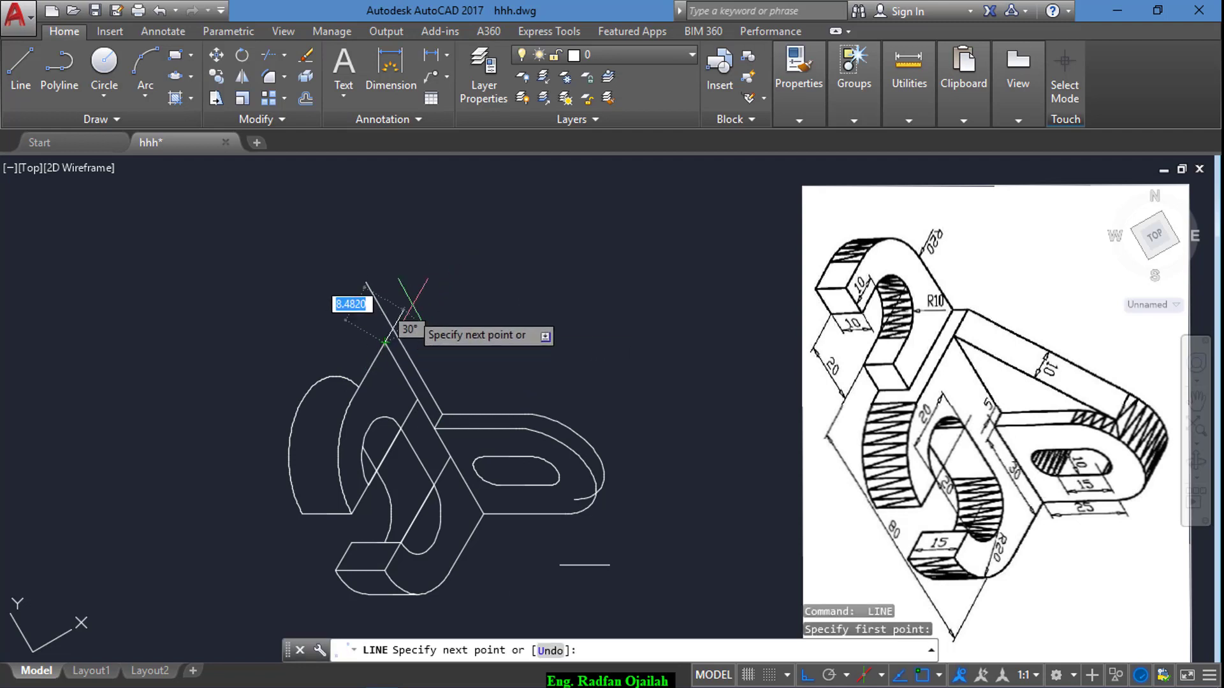
{"action": "left_click", "coordinate": [427, 280]}
{"action": "key", "text": "Return"}
- Trim the ends of the two new lines that extend beyond their intersection at the plate's apex
{"action": "type", "text": "tr"}
{"action": "key", "text": "Return"}
{"action": "key", "text": "Return"}
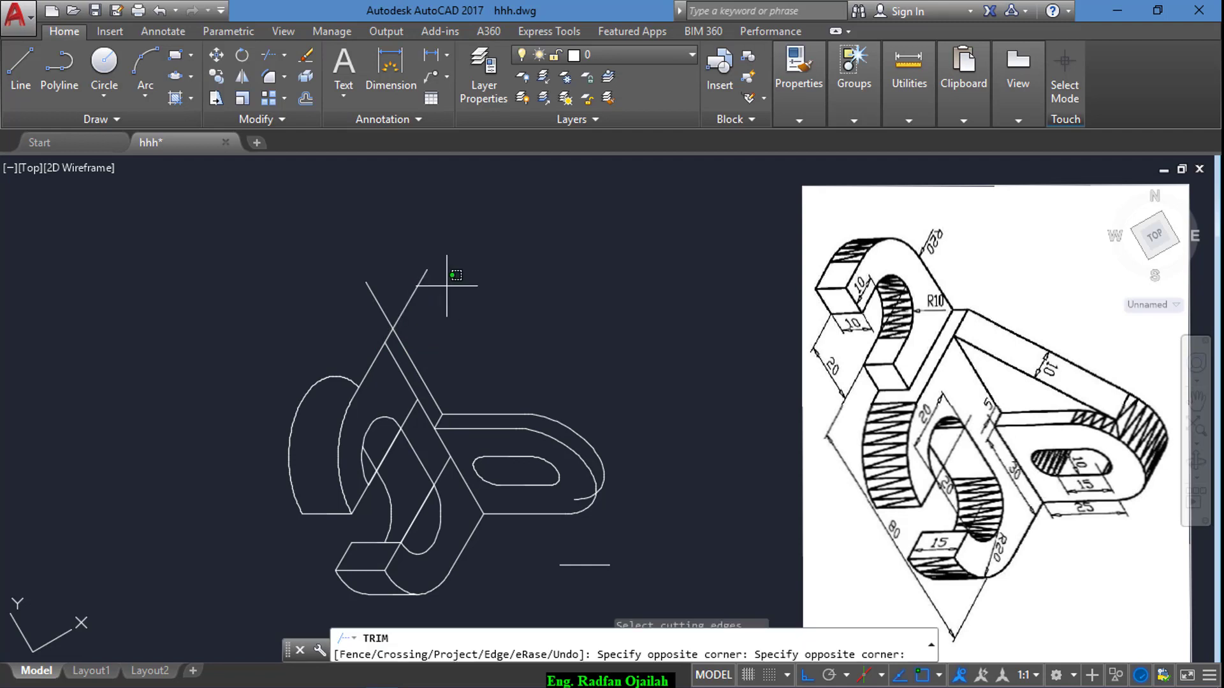
{"action": "left_click", "coordinate": [451, 285]}
{"action": "left_click", "coordinate": [357, 304]}
{"action": "key", "text": "Escape"}
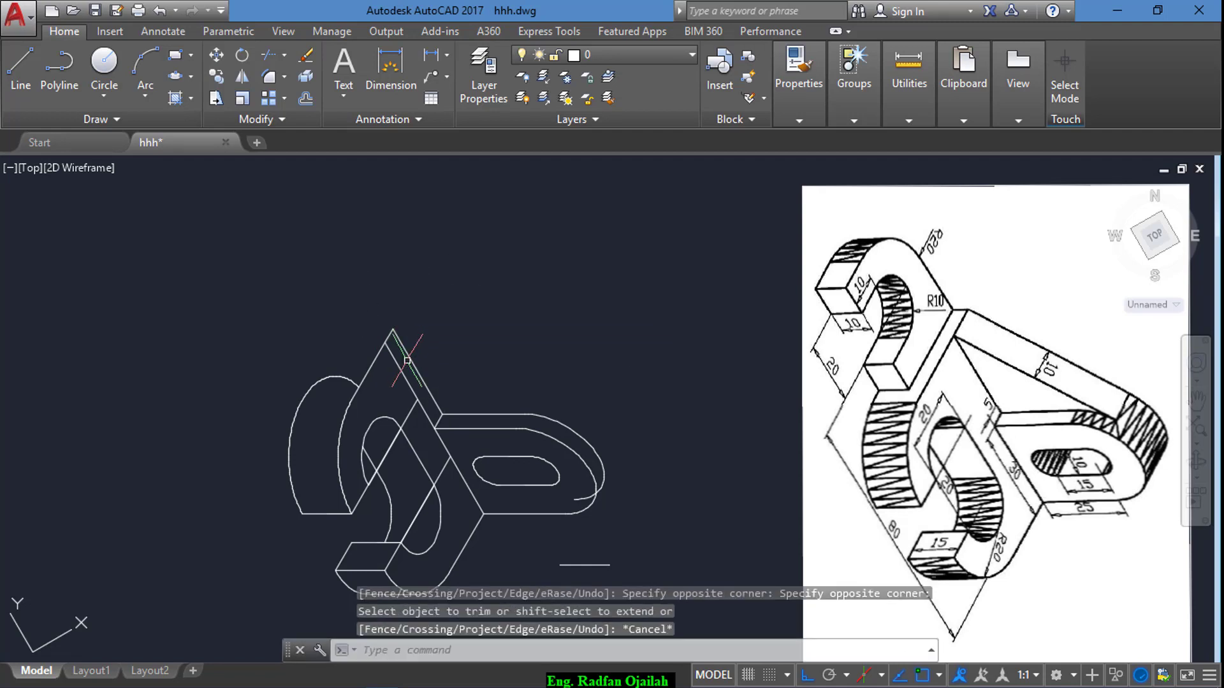
- Trim off the inner slanted edge above the lug's upper corner, using the short connecting line as the cutting edge
{"action": "left_click", "coordinate": [406, 367]}
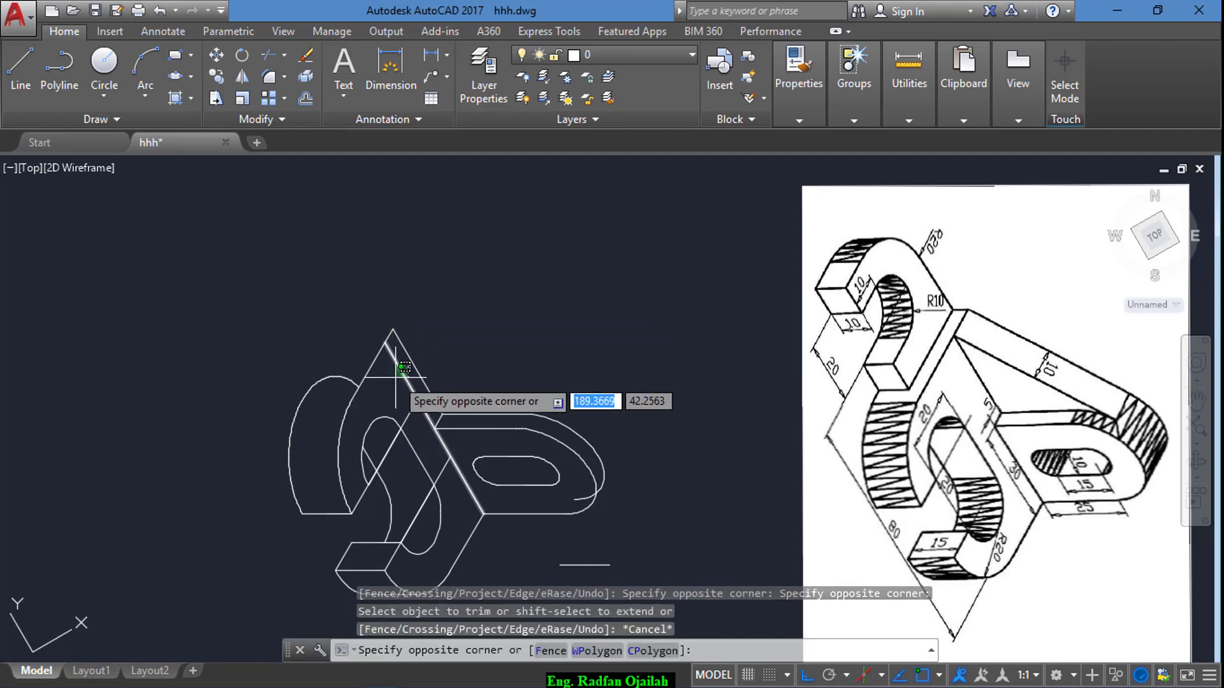
{"action": "key", "text": "Escape"}
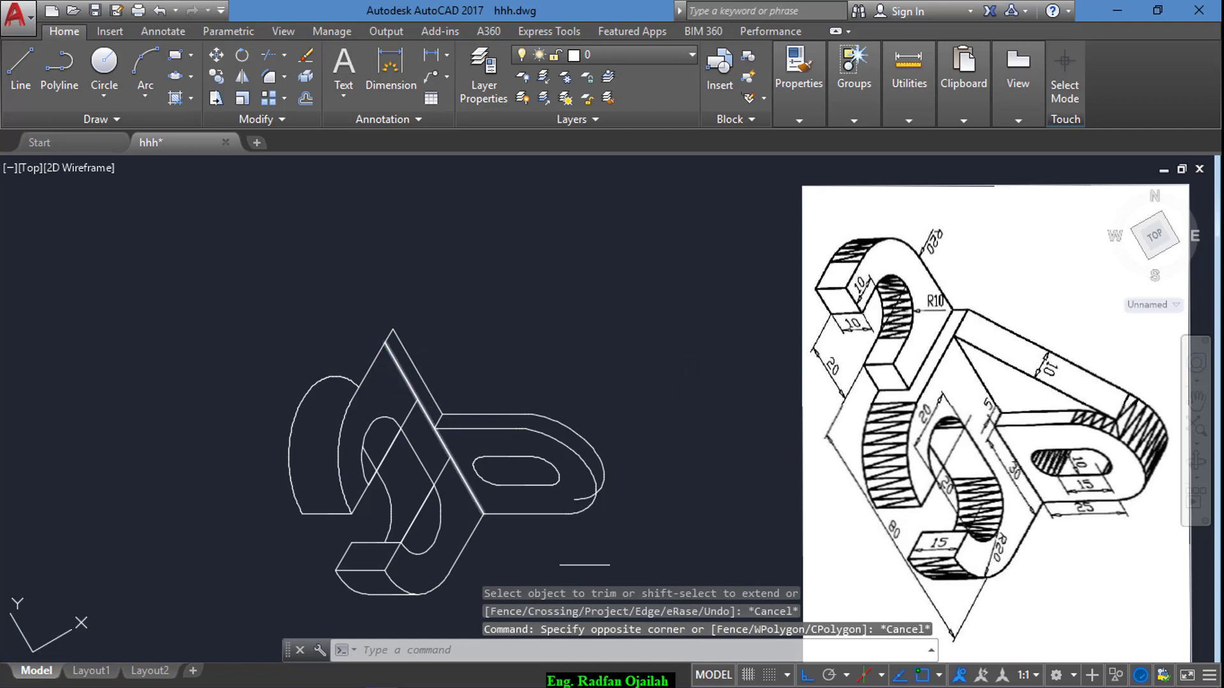
{"action": "type", "text": "tr"}
{"action": "key", "text": "Return"}
{"action": "key", "text": "Return"}
{"action": "left_click", "coordinate": [418, 415]}
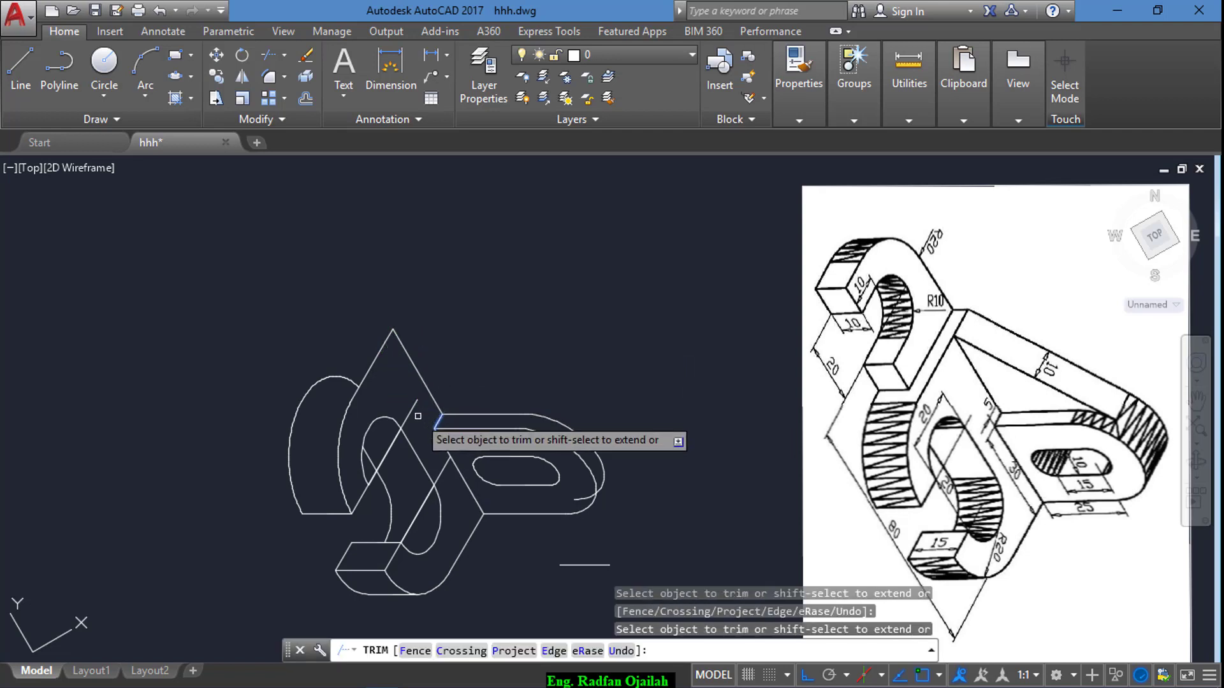
{"action": "key", "text": "Escape"}
- Trim the diagonal line's stub beyond the main slot's upper arc and erase its remaining segment across the slot
{"action": "left_click", "coordinate": [413, 409]}
{"action": "key", "text": "Escape"}
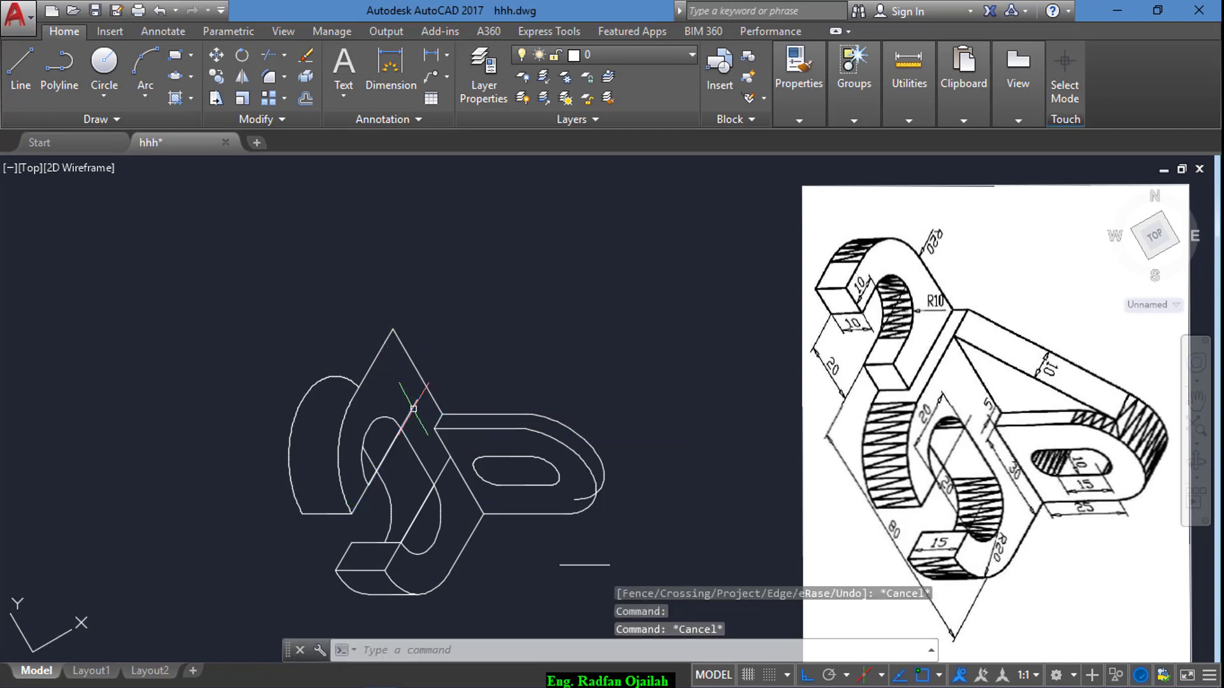
{"action": "type", "text": "tr"}
{"action": "key", "text": "Return"}
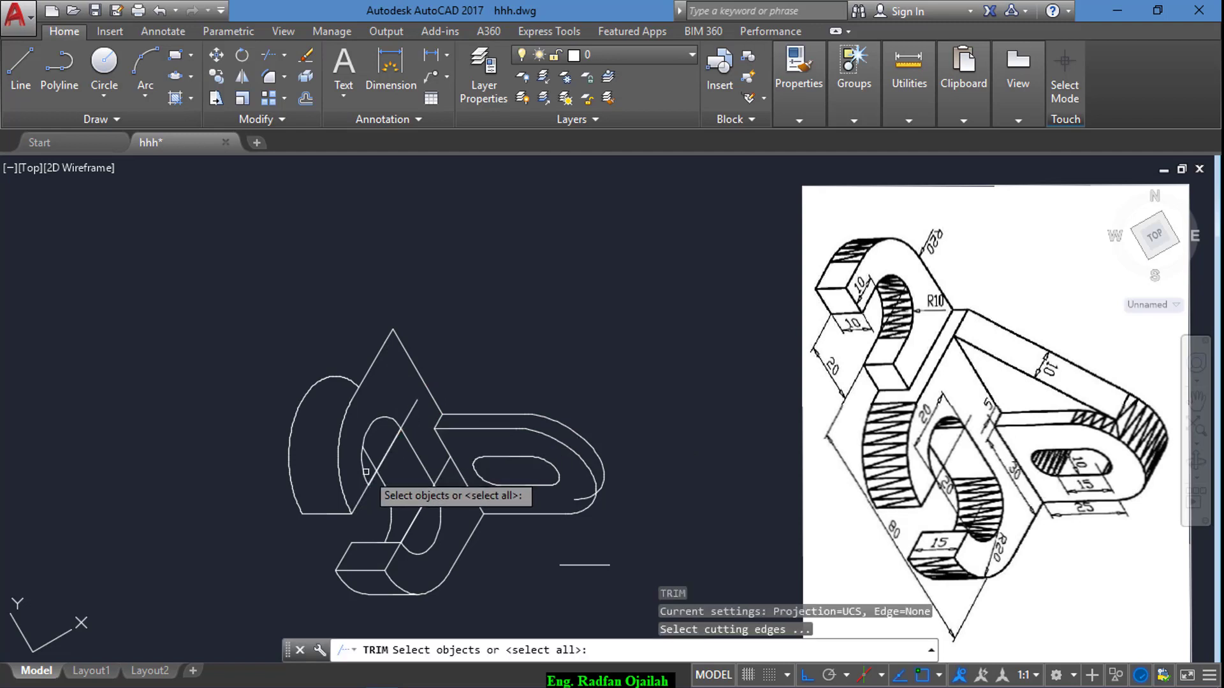
{"action": "left_click", "coordinate": [366, 473]}
{"action": "key", "text": "Return"}
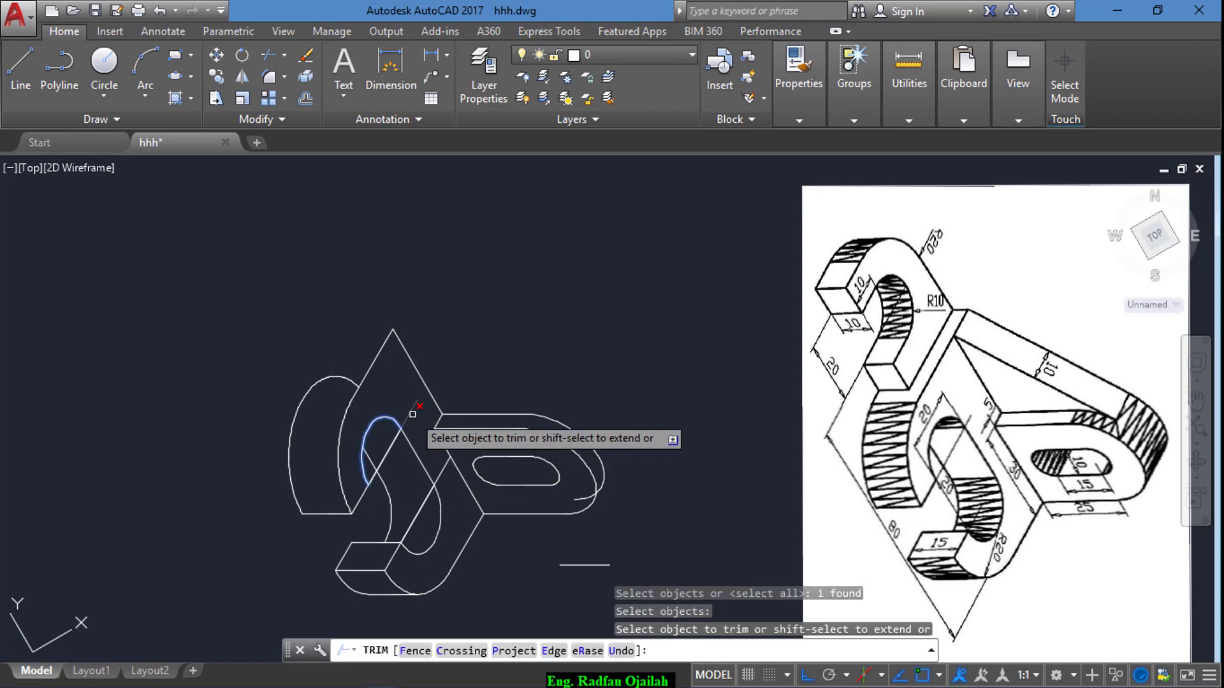
{"action": "key", "text": "Escape"}
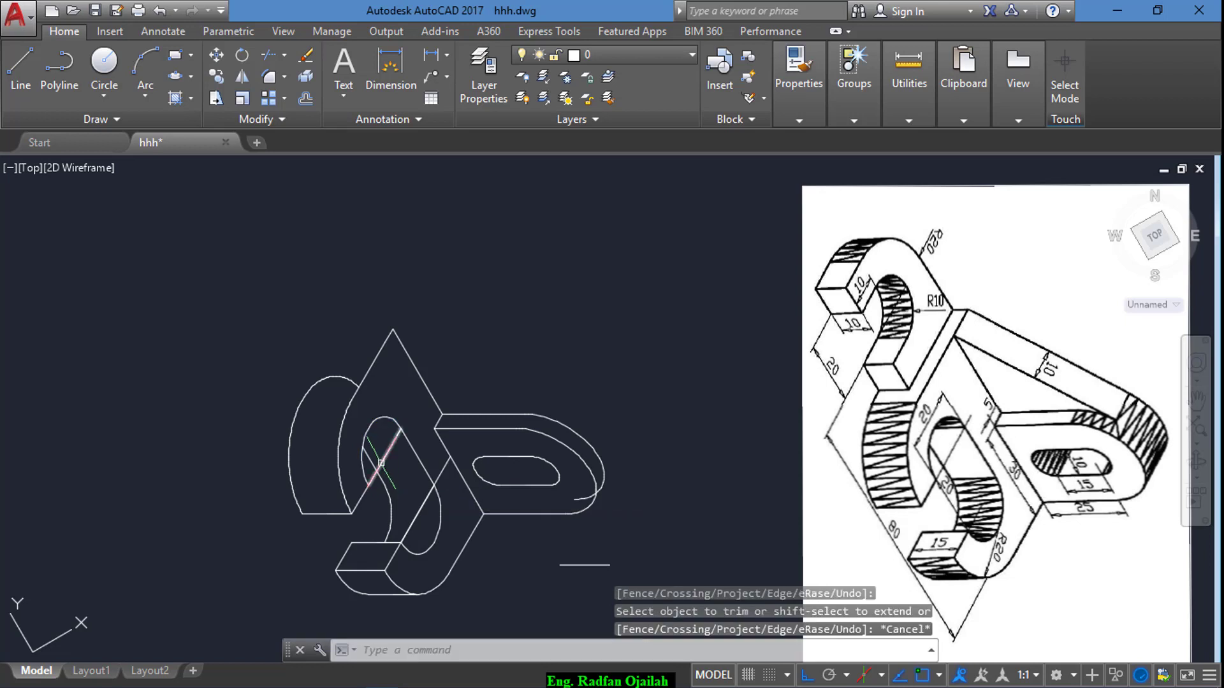
{"action": "left_click", "coordinate": [385, 461]}
{"action": "key", "text": "Delete"}
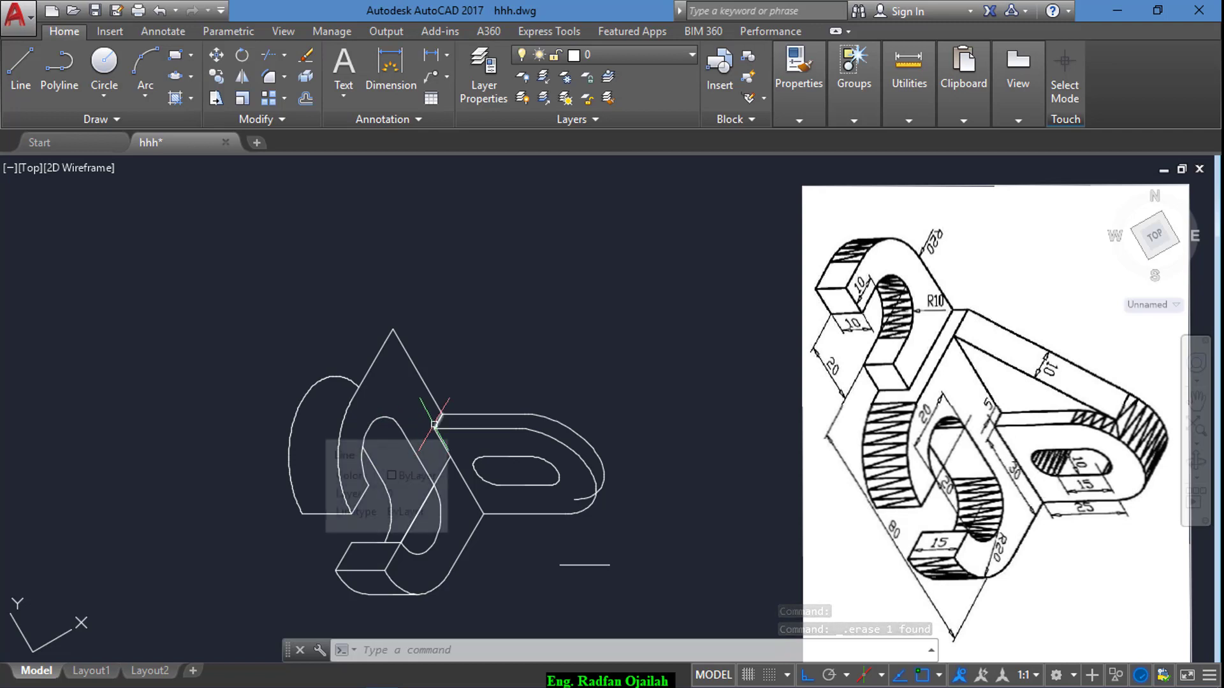
- Draw a line from the plate's apex to the copied outer arc of the side lug for the sloping rib
{"action": "type", "text": "L"}
{"action": "key", "text": "Return"}
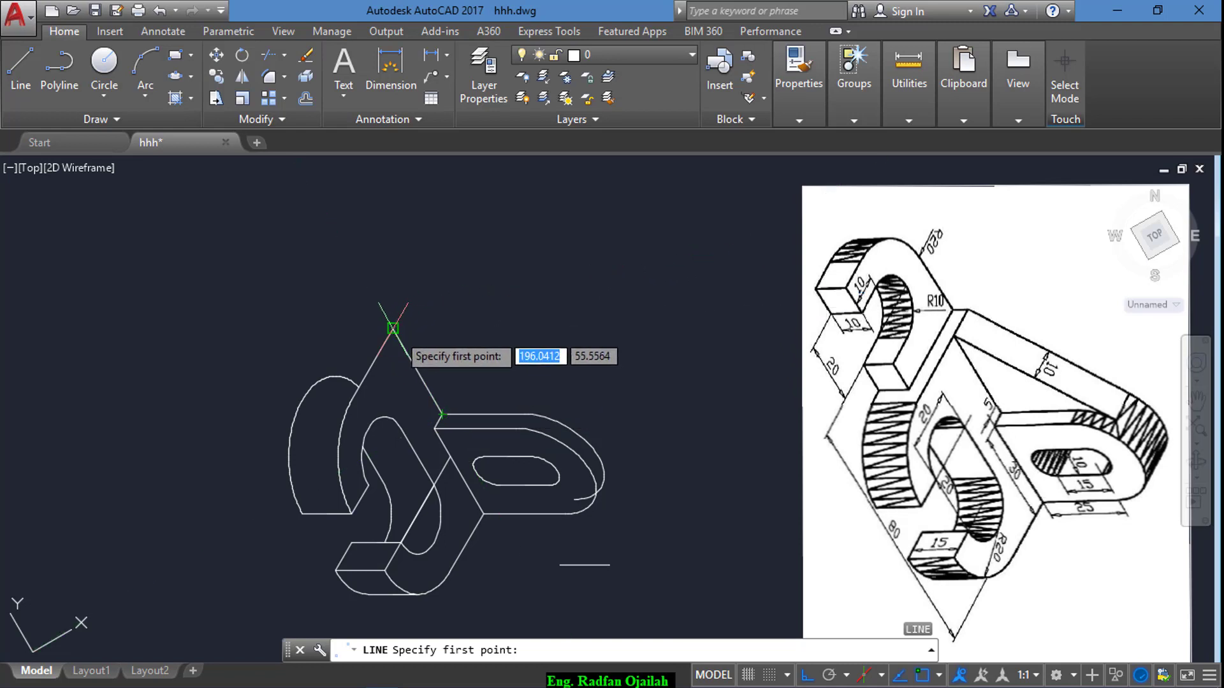
{"action": "left_click", "coordinate": [392, 328]}
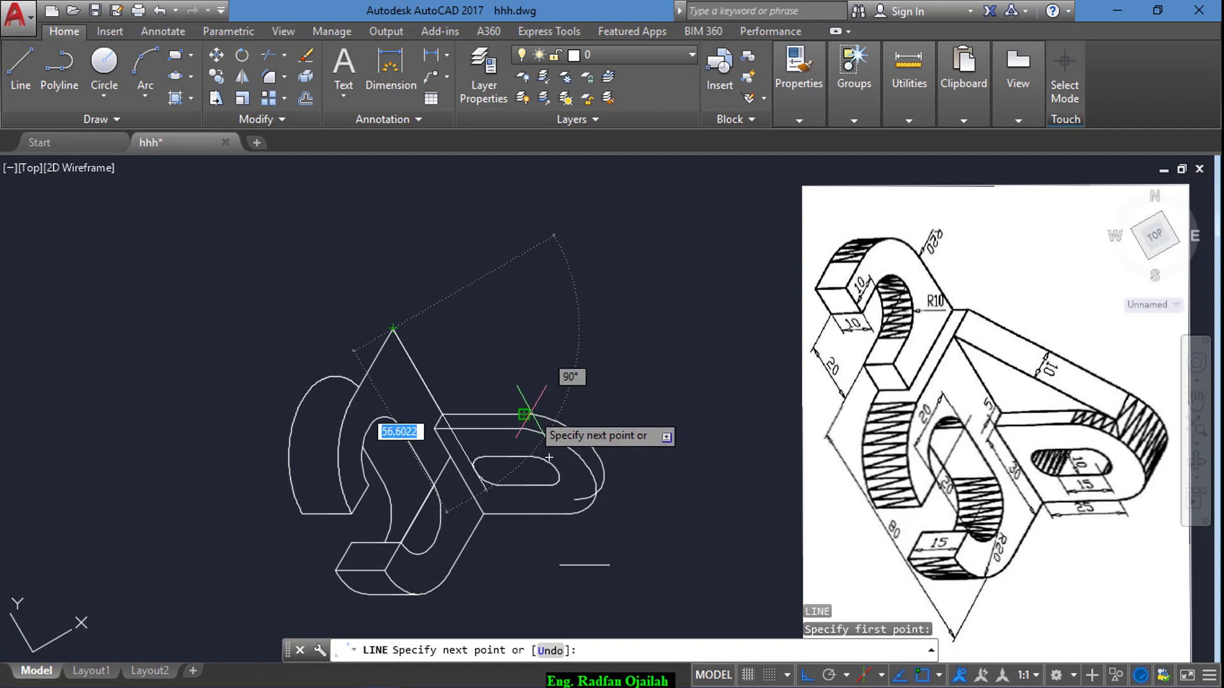
{"action": "left_click", "coordinate": [565, 426]}
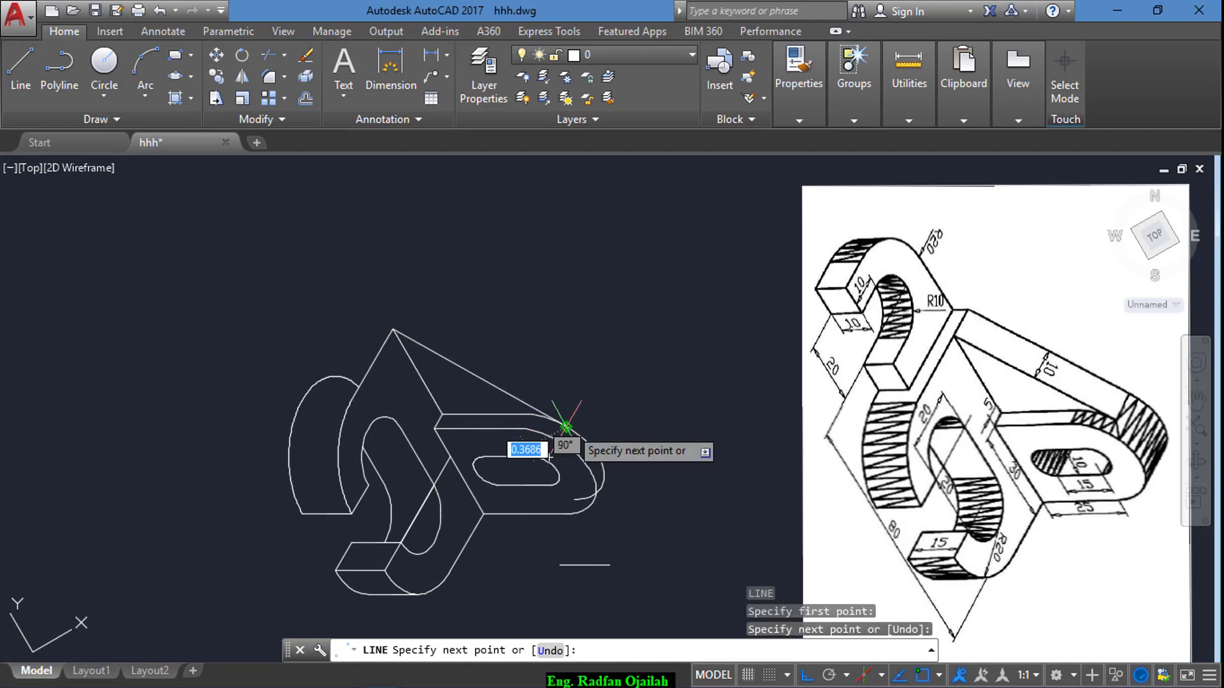
{"action": "key", "text": "ctrl+z"}
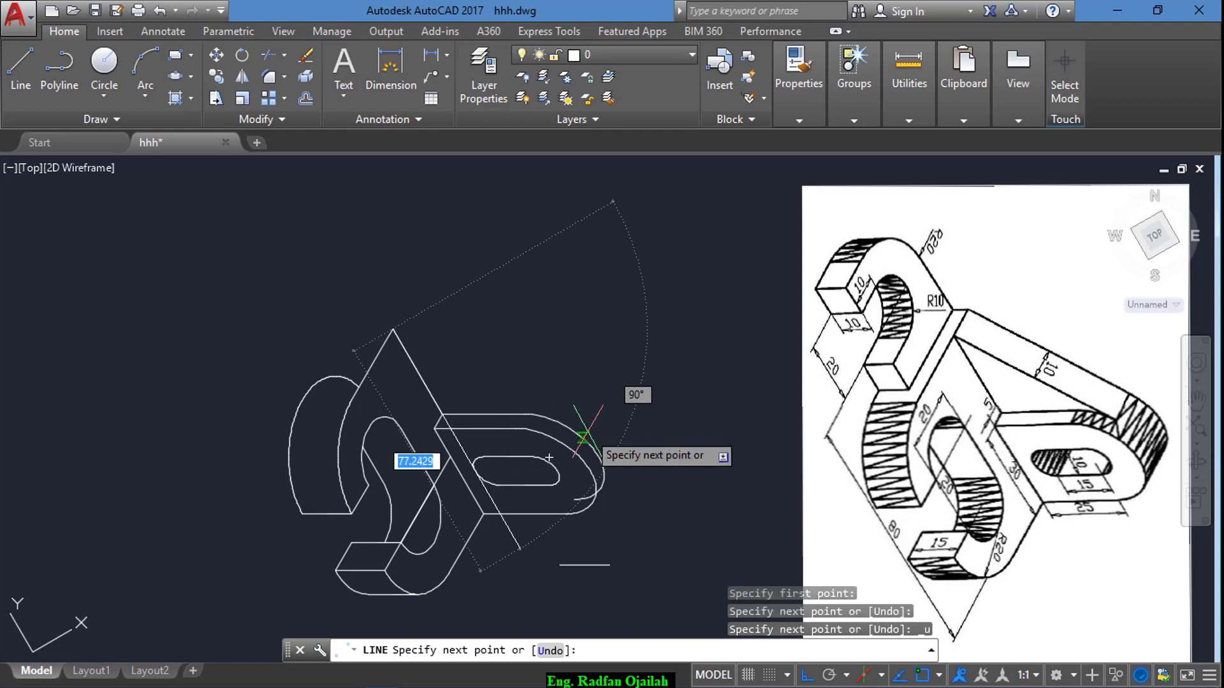
{"action": "left_click", "coordinate": [565, 426]}
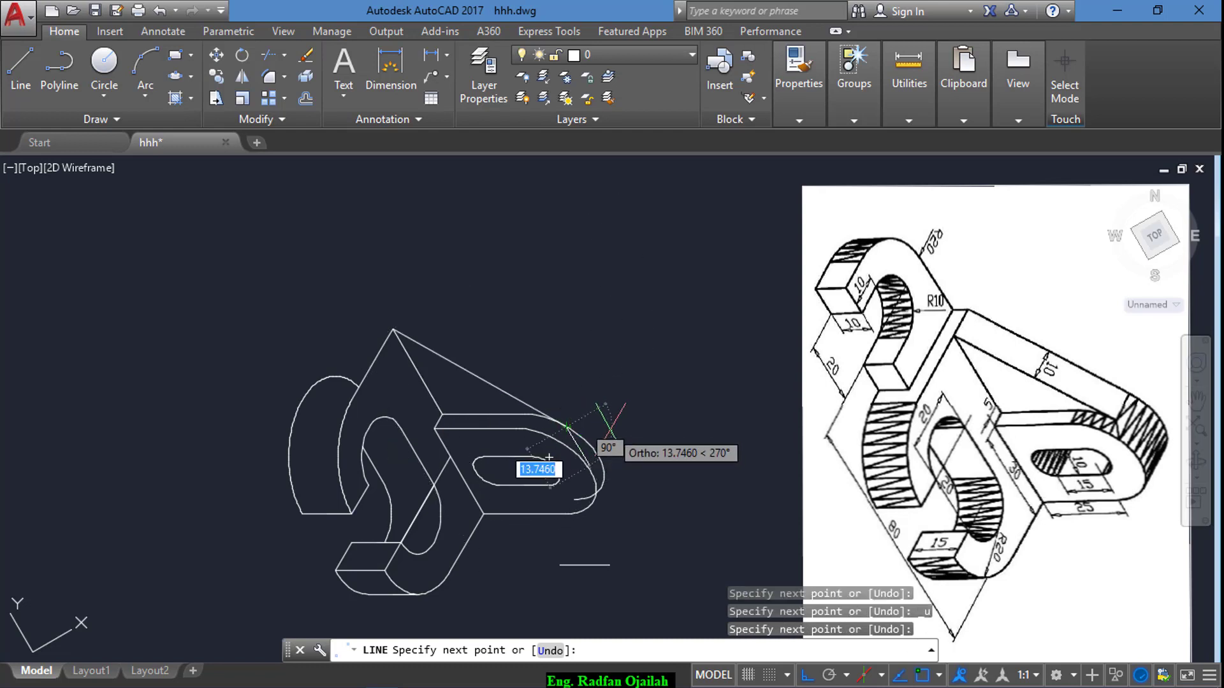
- Copy the sloping rib line 10 units from the plate's apex along the 30° axis
{"action": "key", "text": "Escape"}
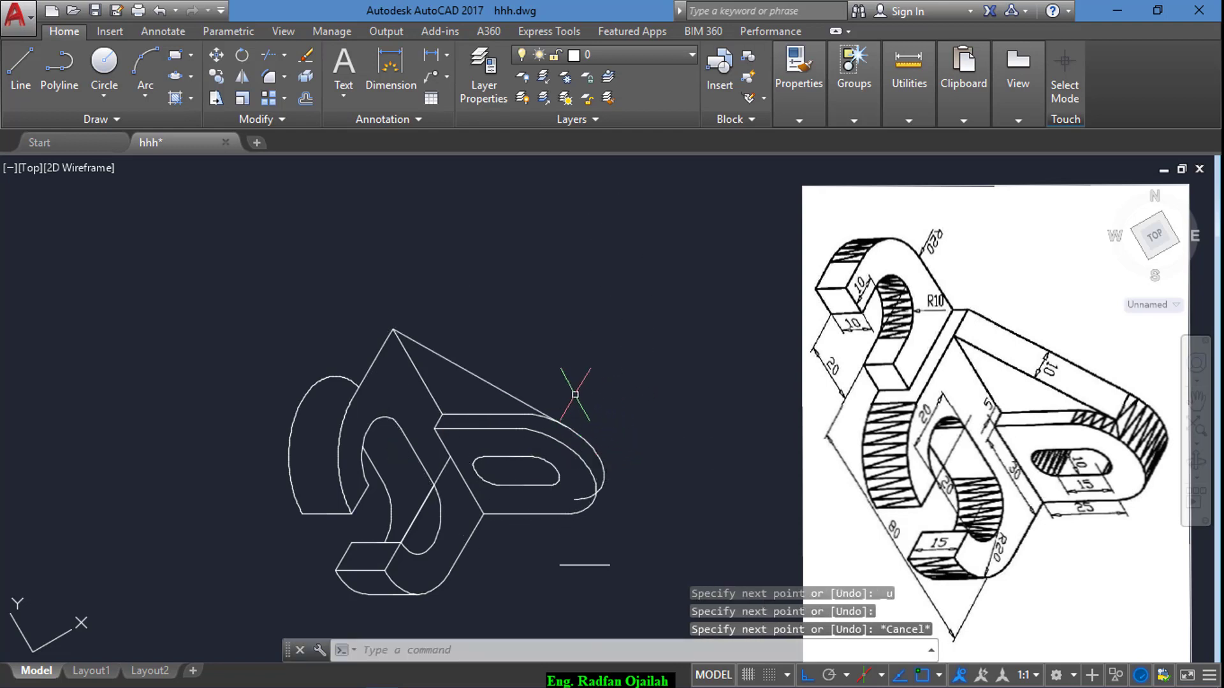
{"action": "type", "text": "co"}
{"action": "key", "text": "Return"}
{"action": "left_click", "coordinate": [505, 391]}
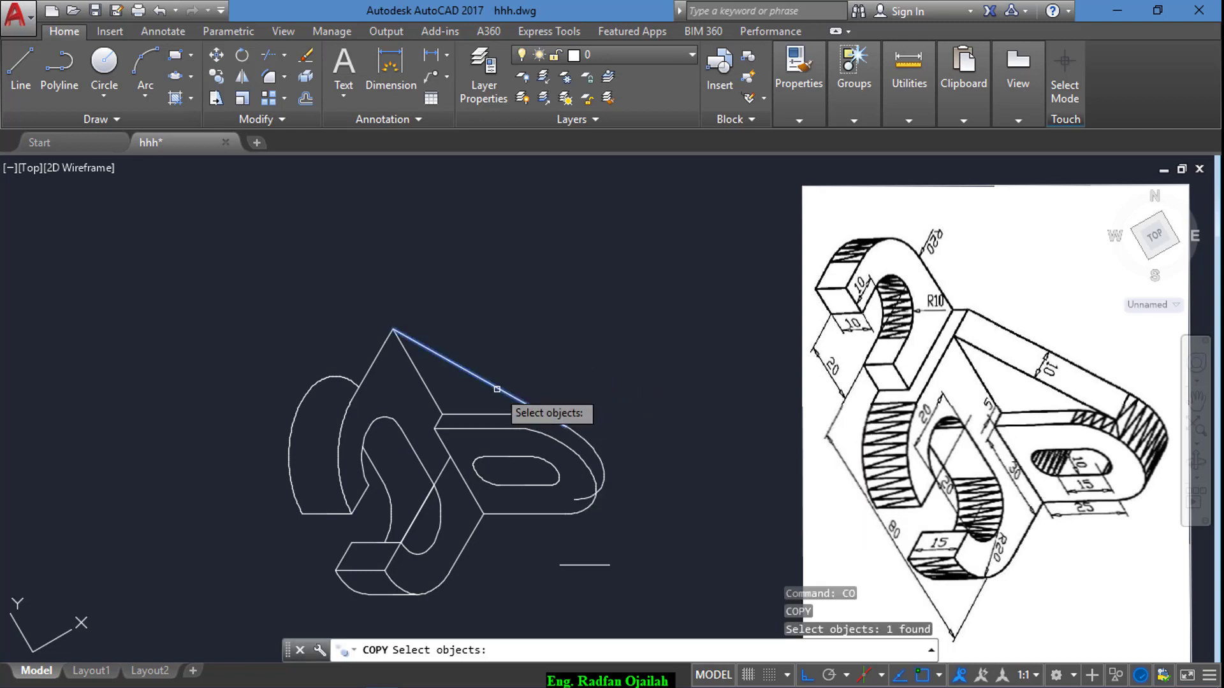
{"action": "key", "text": "Return"}
{"action": "left_click", "coordinate": [394, 329]}
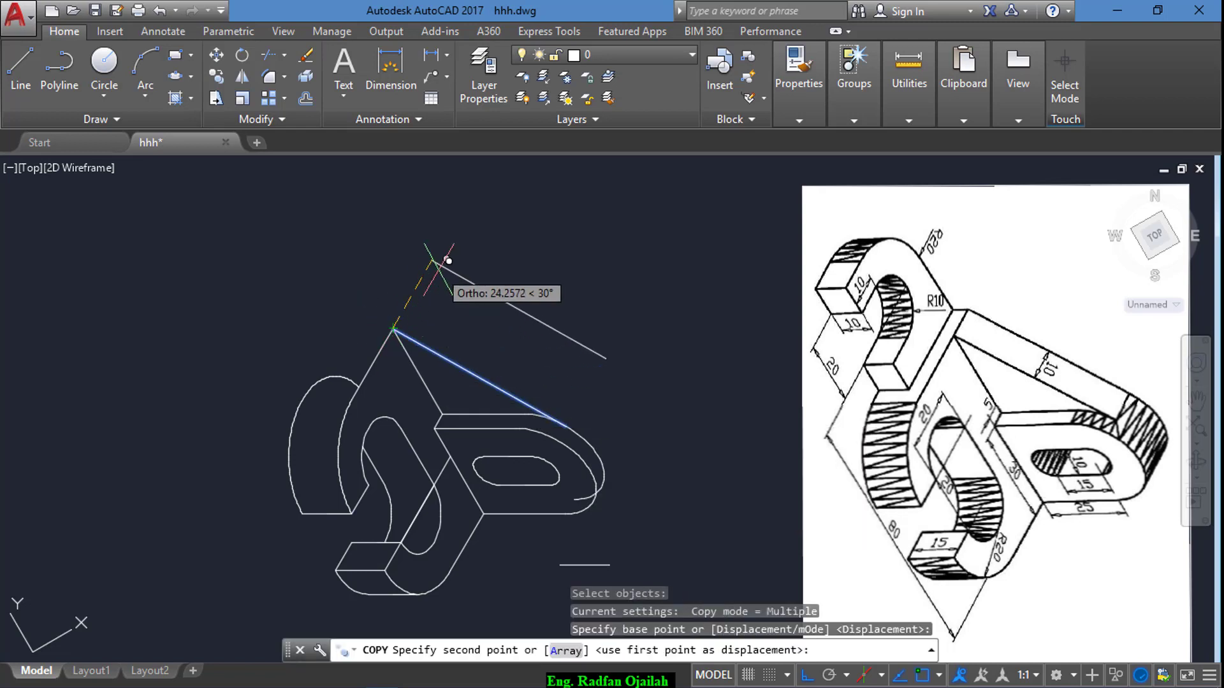
{"action": "type", "text": "2"}
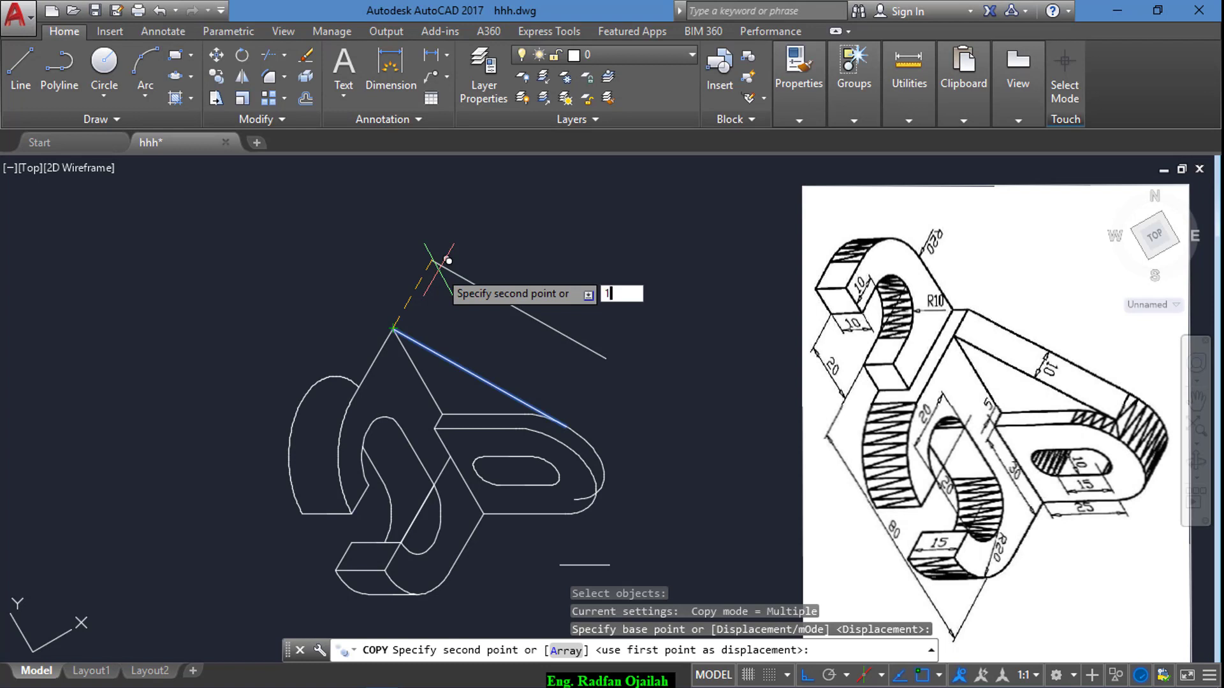
{"action": "type", "text": "0"}
{"action": "key", "text": "Return"}
{"action": "key", "text": "Return"}
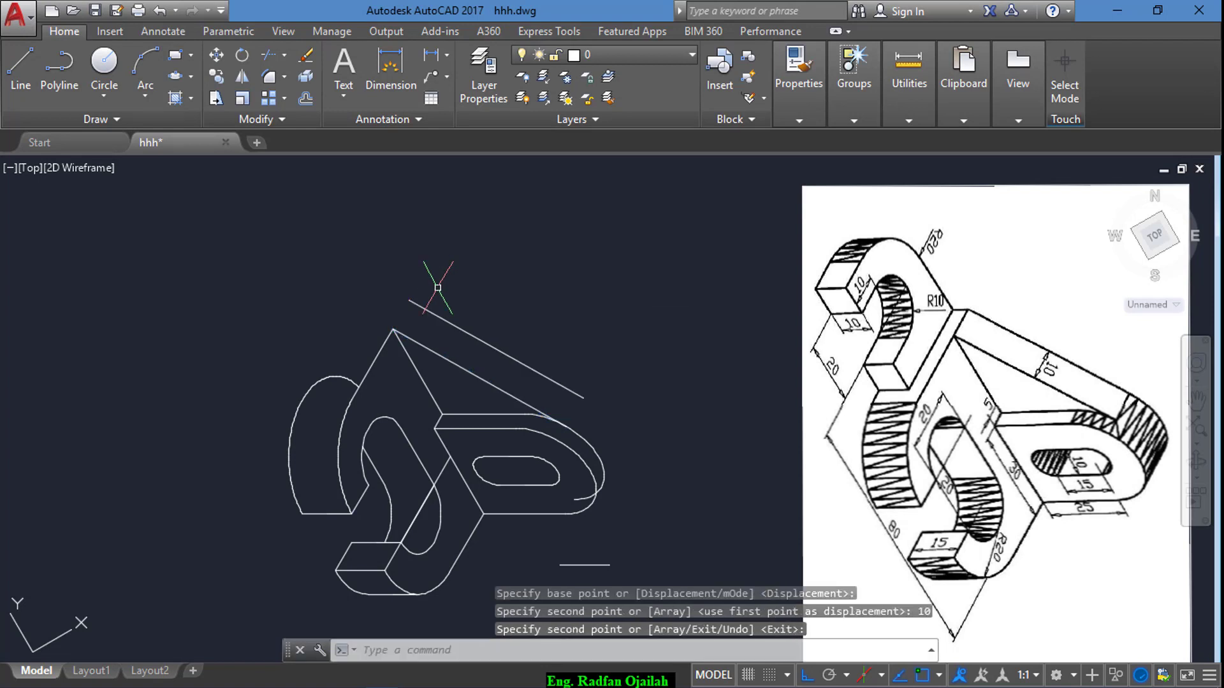
- Draw a line from the upper end of the copied rib line to the plate's apex
{"action": "type", "text": "l"}
{"action": "key", "text": "Return"}
{"action": "left_click", "coordinate": [410, 300]}
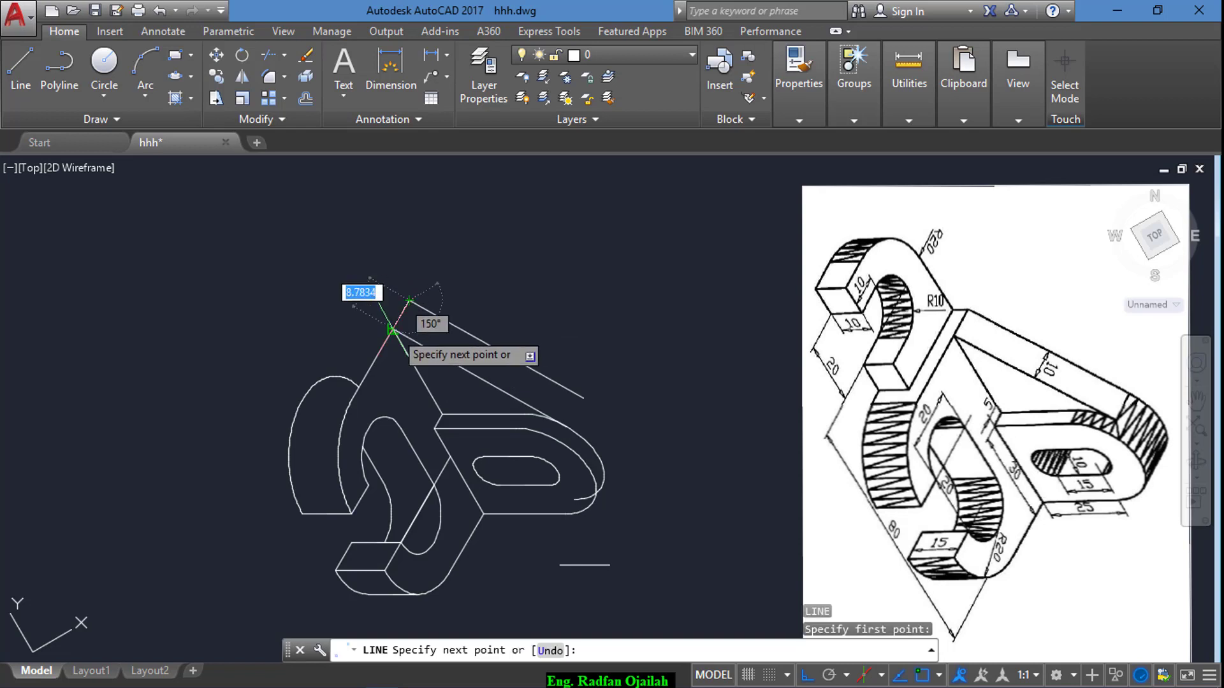
{"action": "left_click", "coordinate": [393, 329]}
{"action": "key", "text": "Return"}
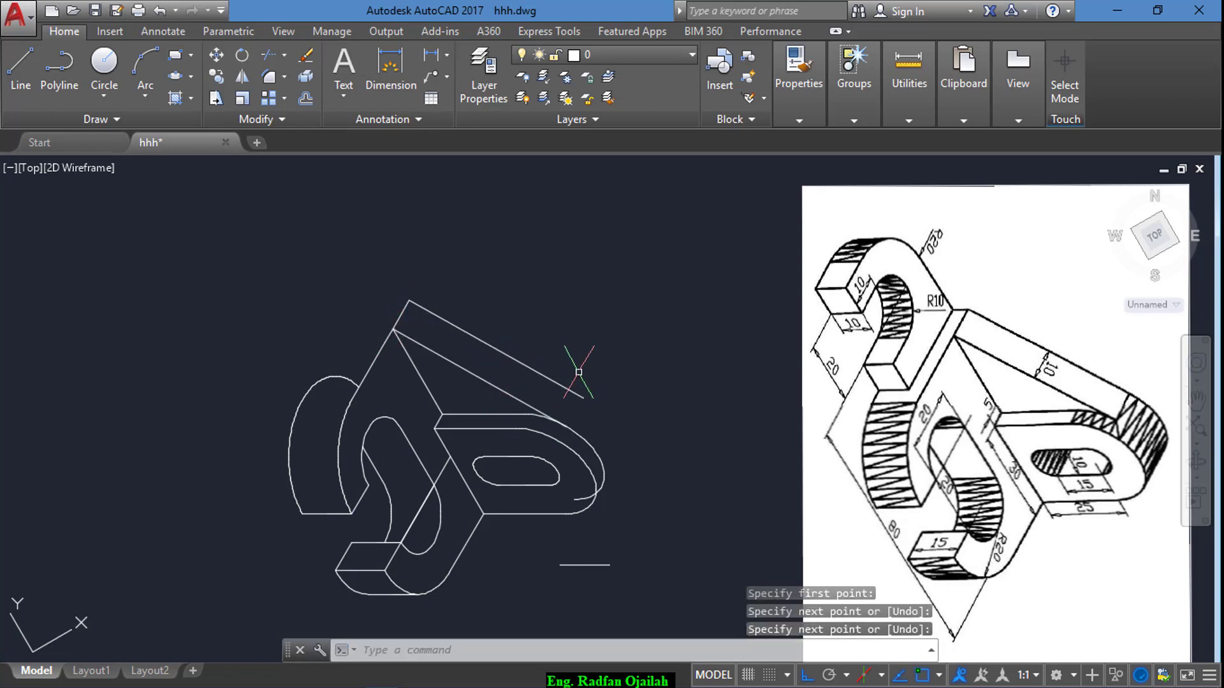
- Copy the short connecting line from the plate's apex to the lower end of the original rib line
{"action": "type", "text": "co"}
{"action": "key", "text": "Return"}
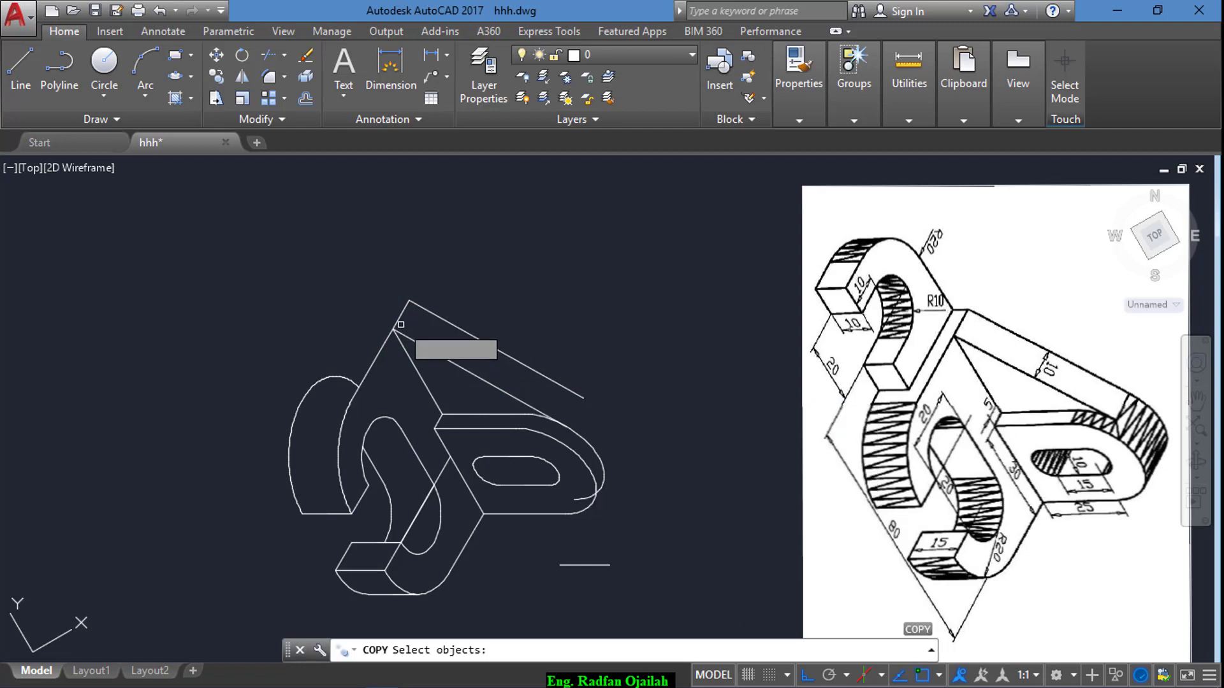
{"action": "left_click", "coordinate": [396, 320]}
{"action": "key", "text": "Return"}
{"action": "left_click", "coordinate": [395, 323]}
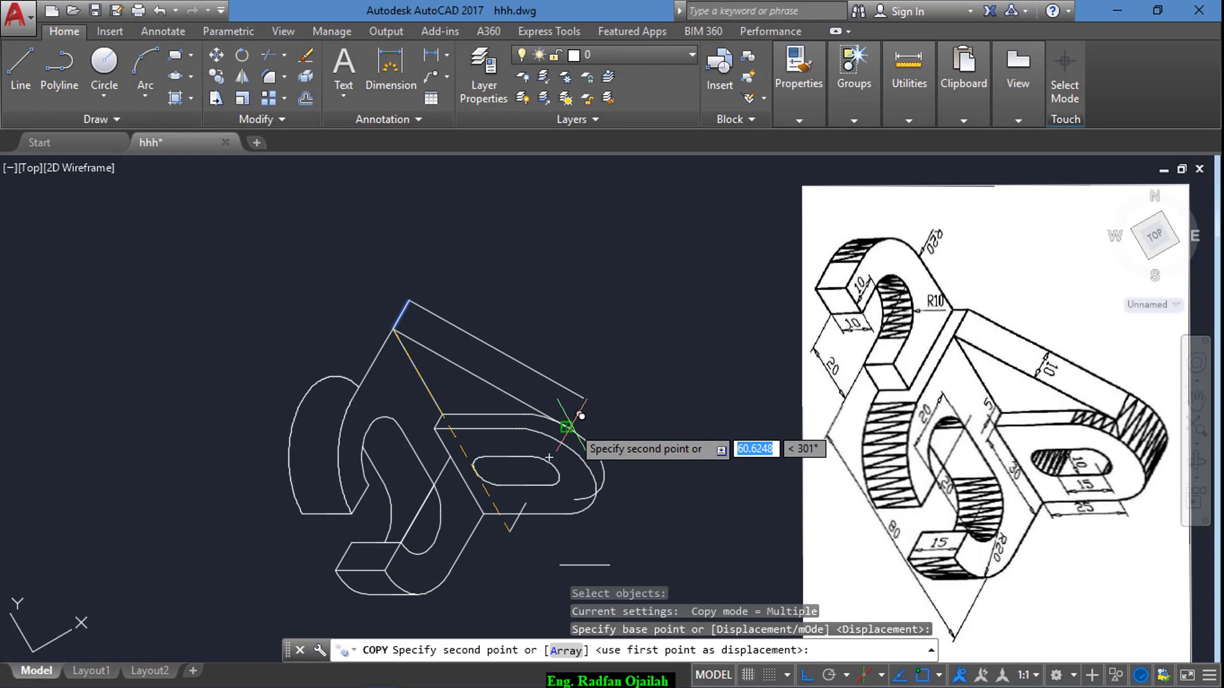
{"action": "left_click", "coordinate": [566, 421]}
{"action": "key", "text": "Escape"}
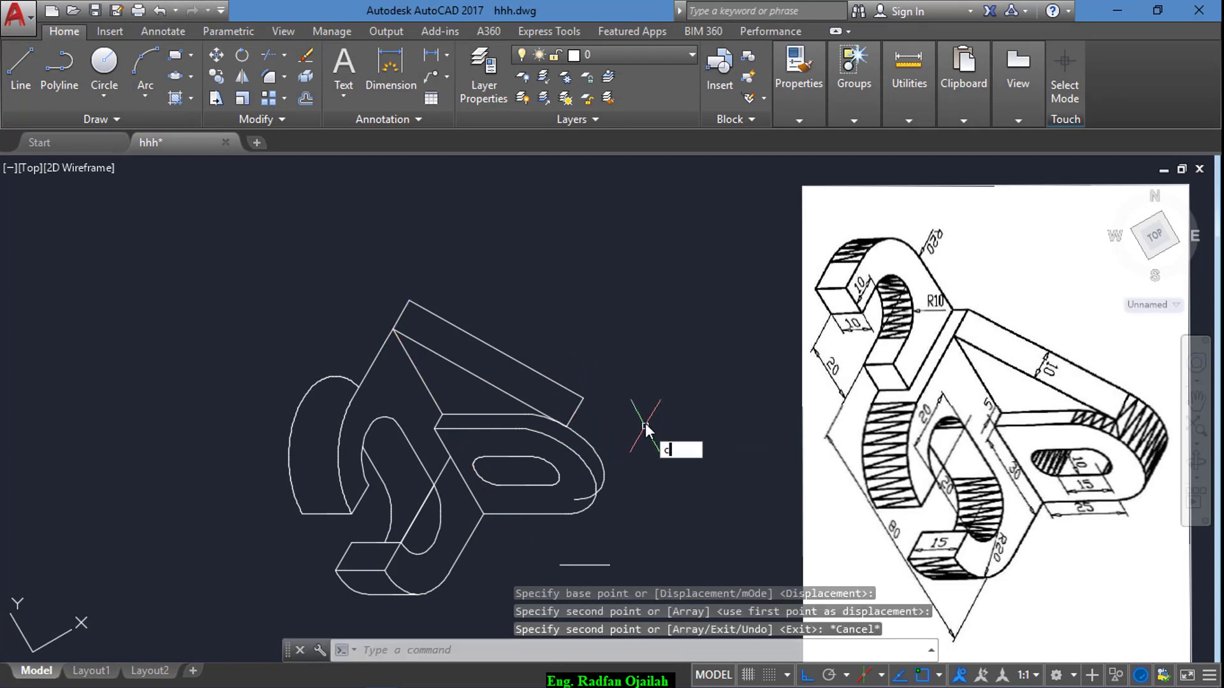
- Copy the side lug's rear outer arc from the original rib line's lower end to the copied rib line's lower end
{"action": "type", "text": "c"}
{"action": "key", "text": "Return"}
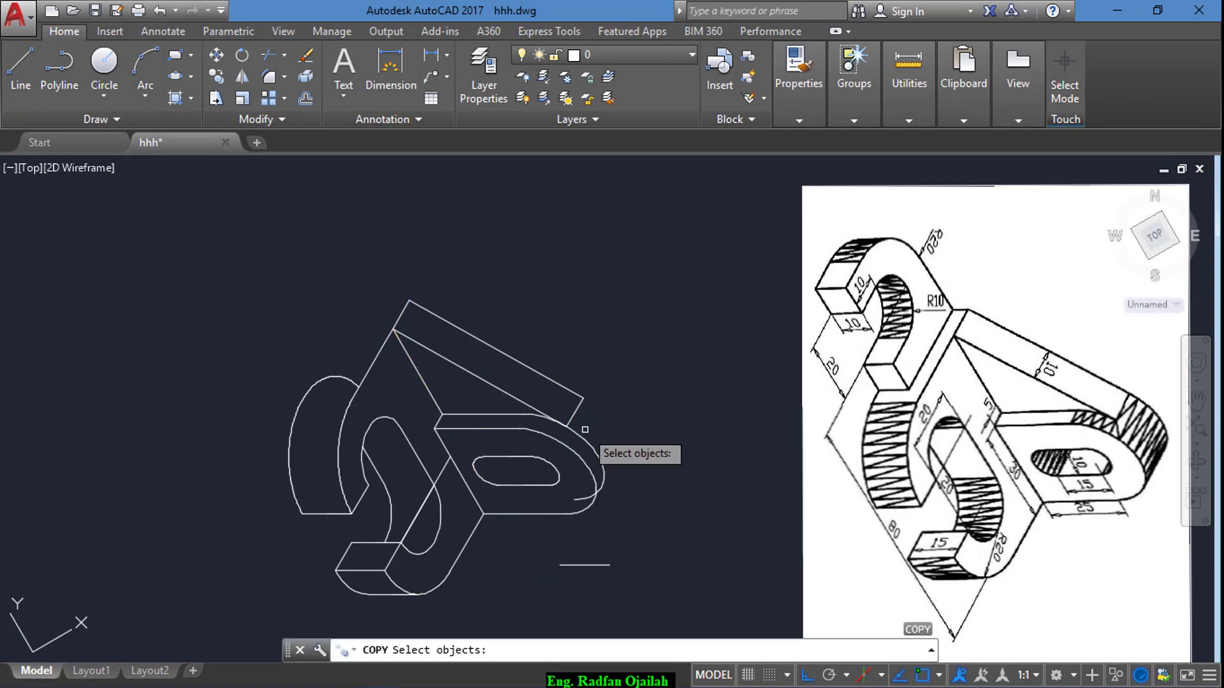
{"action": "left_click", "coordinate": [585, 430]}
{"action": "key", "text": "Return"}
{"action": "left_click", "coordinate": [566, 426]}
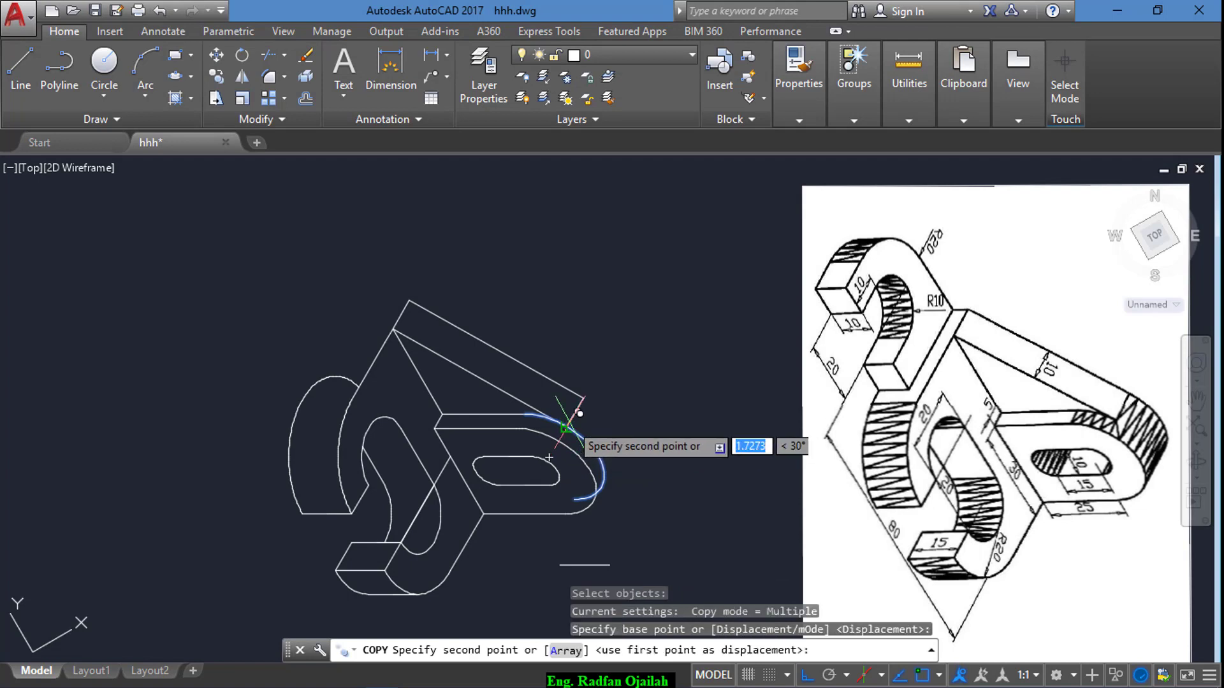
{"action": "left_click", "coordinate": [582, 399]}
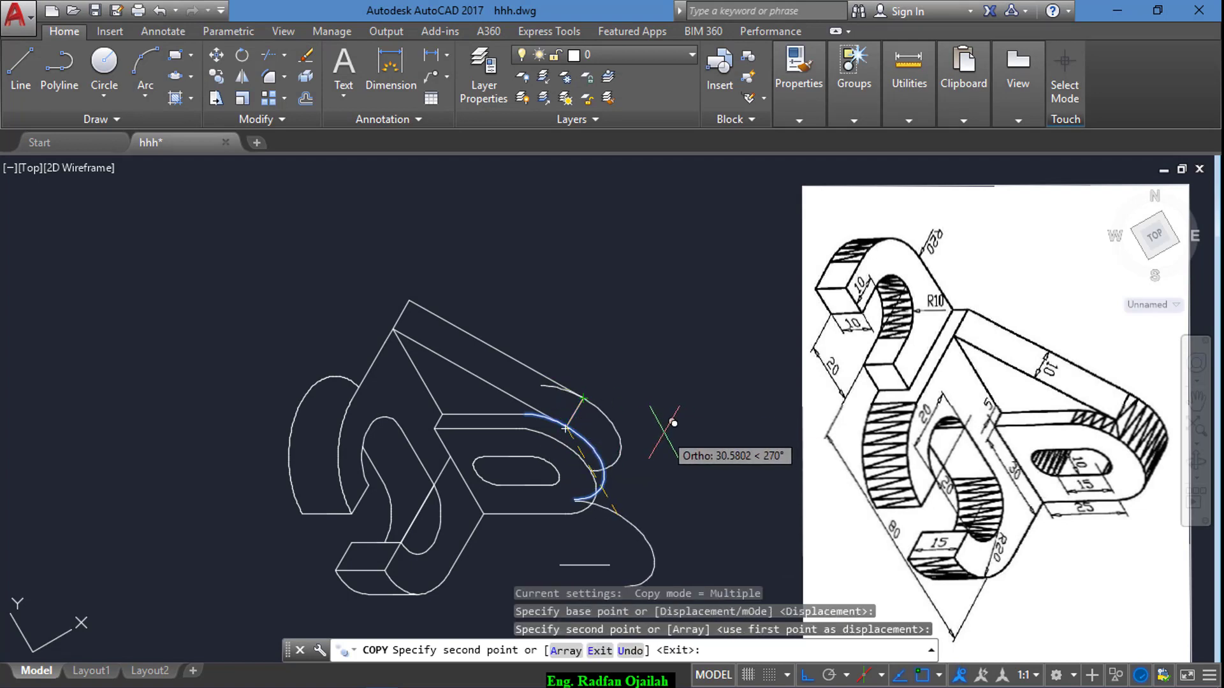
{"action": "key", "text": "Escape"}
- Trim off the part of the newly copied arc that extends inward past the rib's lower end
{"action": "key", "text": "Return"}
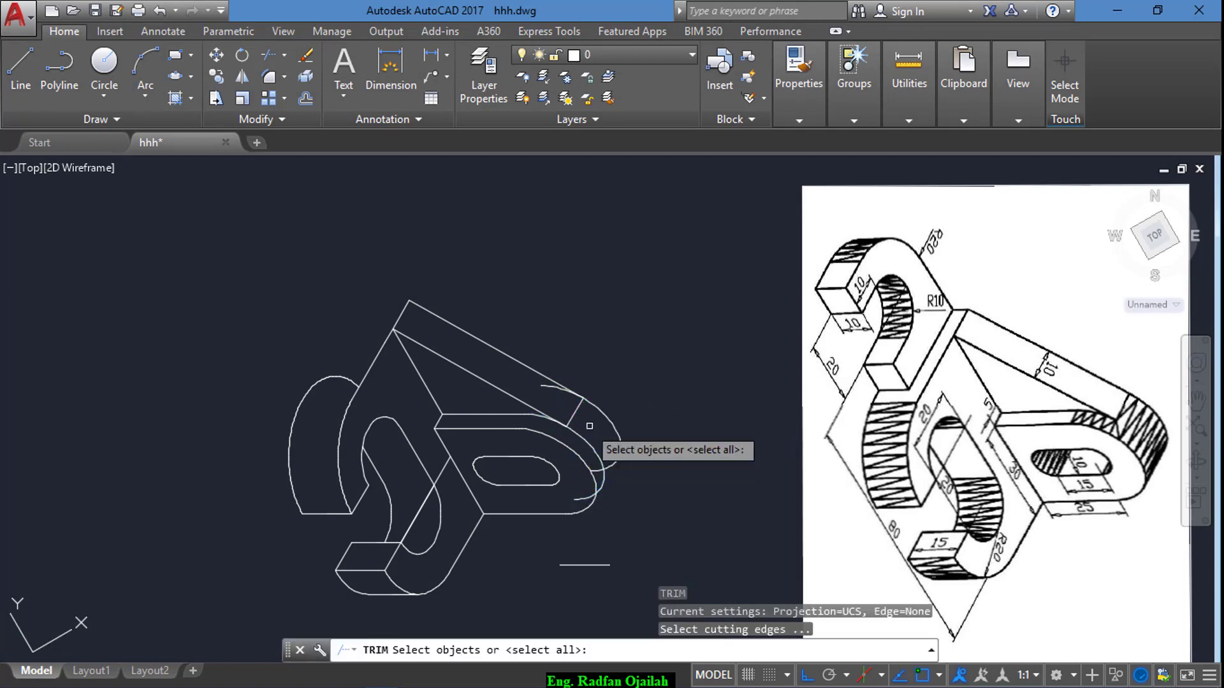
{"action": "key", "text": "Return"}
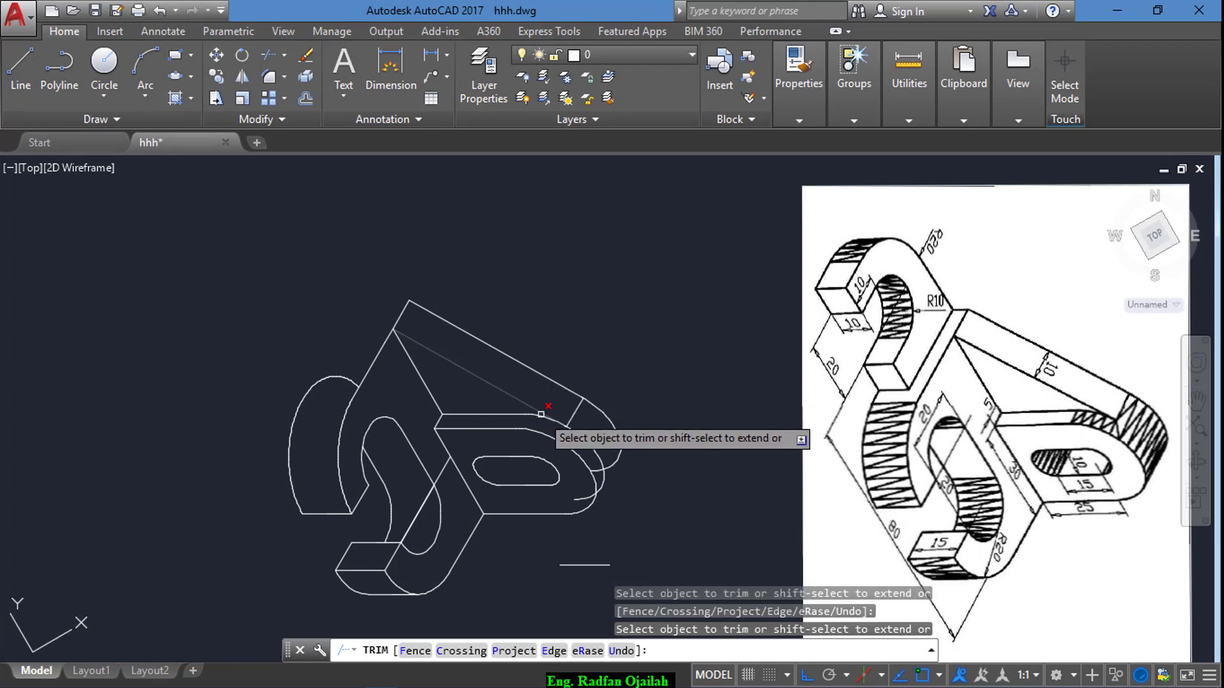
{"action": "left_click", "coordinate": [588, 409]}
{"action": "key", "text": "Escape"}
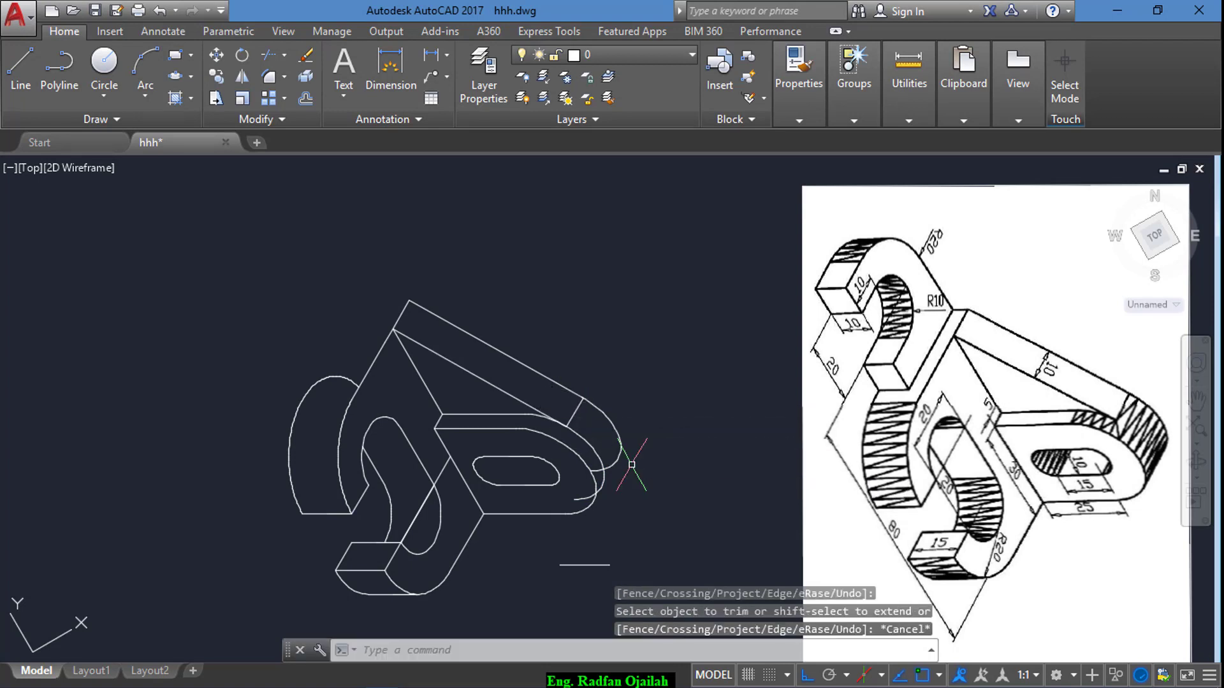
- Draw a tangent line joining the copied outer arc to the side lug's front rounded edge
{"action": "type", "text": "l"}
{"action": "key", "text": "Return"}
{"action": "left_click", "coordinate": [620, 458]}
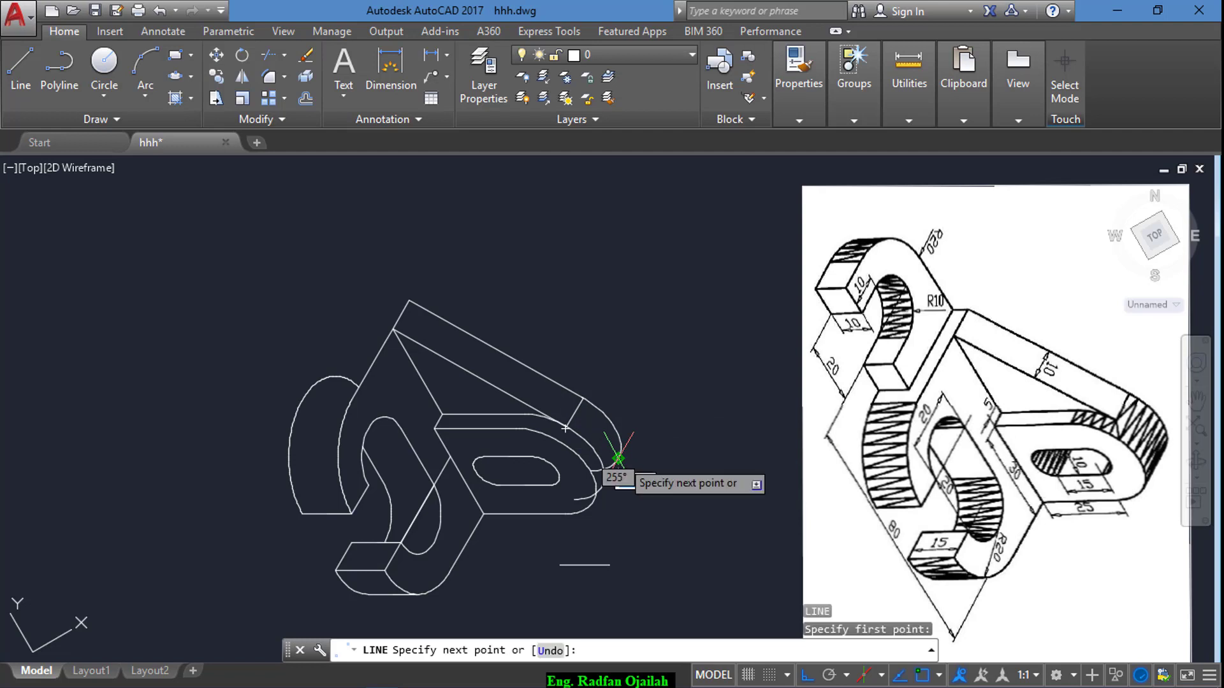
{"action": "left_click", "coordinate": [587, 490]}
{"action": "key", "text": "Return"}
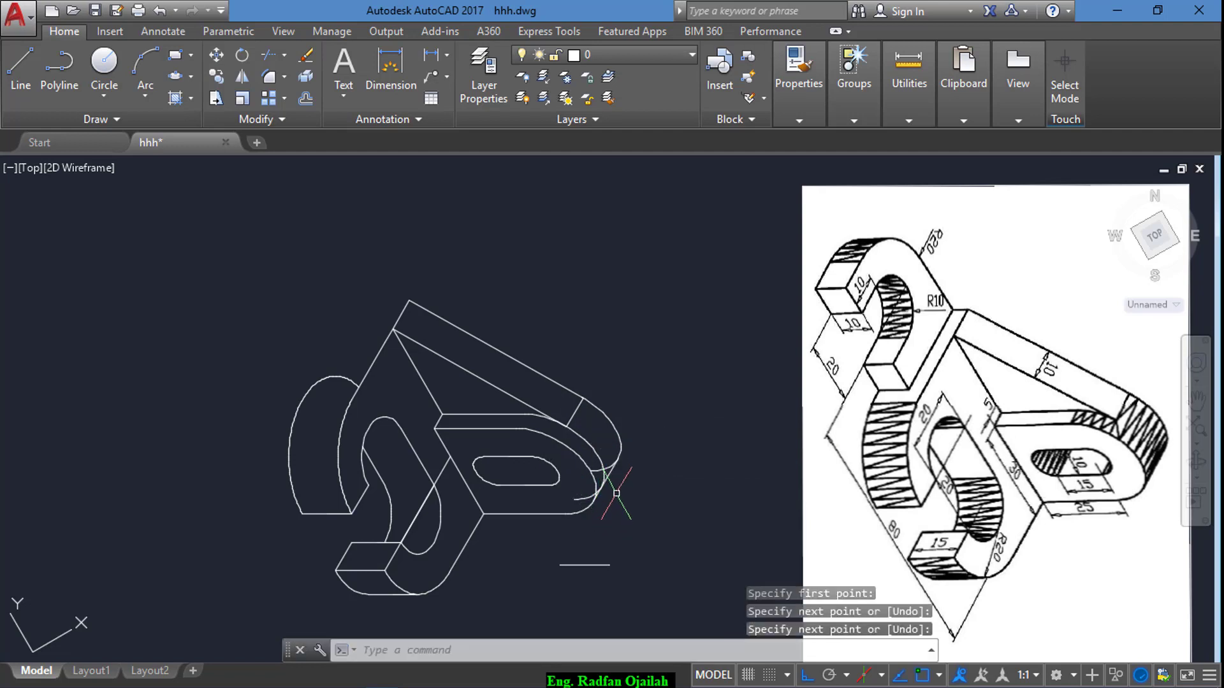
- Trim the arc ends beyond the tangent line at the lug's rounded end and erase the leftover hidden arc
{"action": "scroll", "coordinate": [612, 473], "scroll_direction": "up", "scroll_amount": 2}
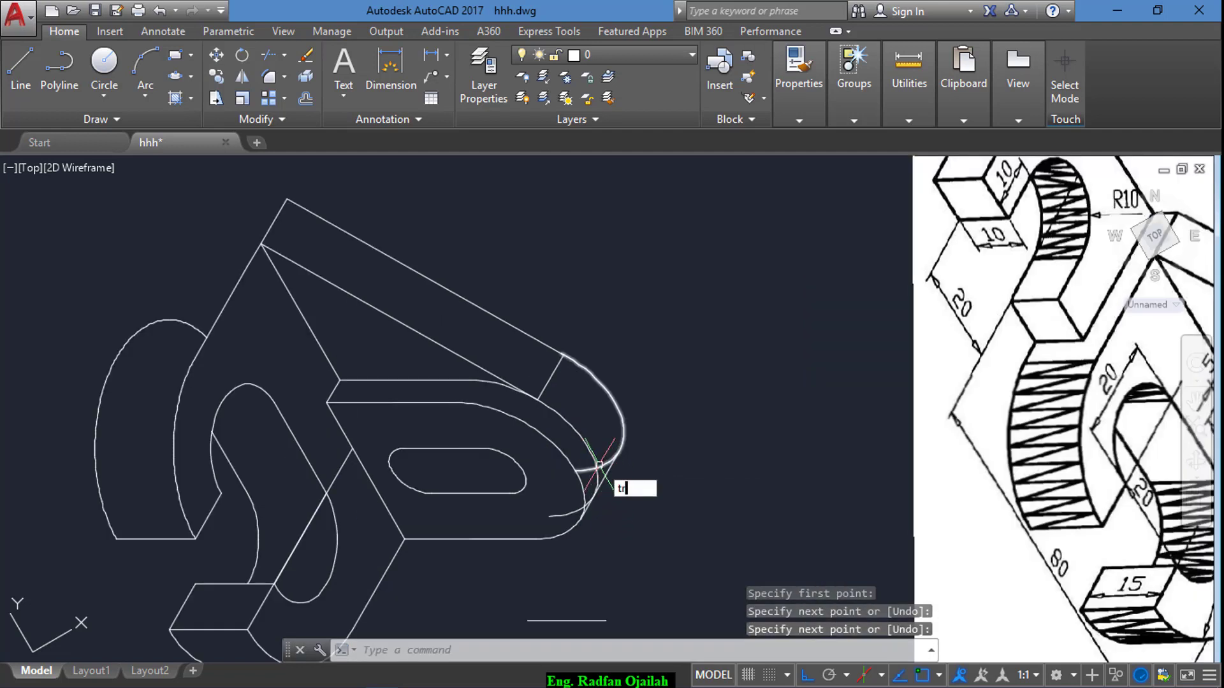
{"action": "type", "text": "tr"}
{"action": "key", "text": "Return"}
{"action": "key", "text": "Return"}
{"action": "left_click", "coordinate": [587, 450]}
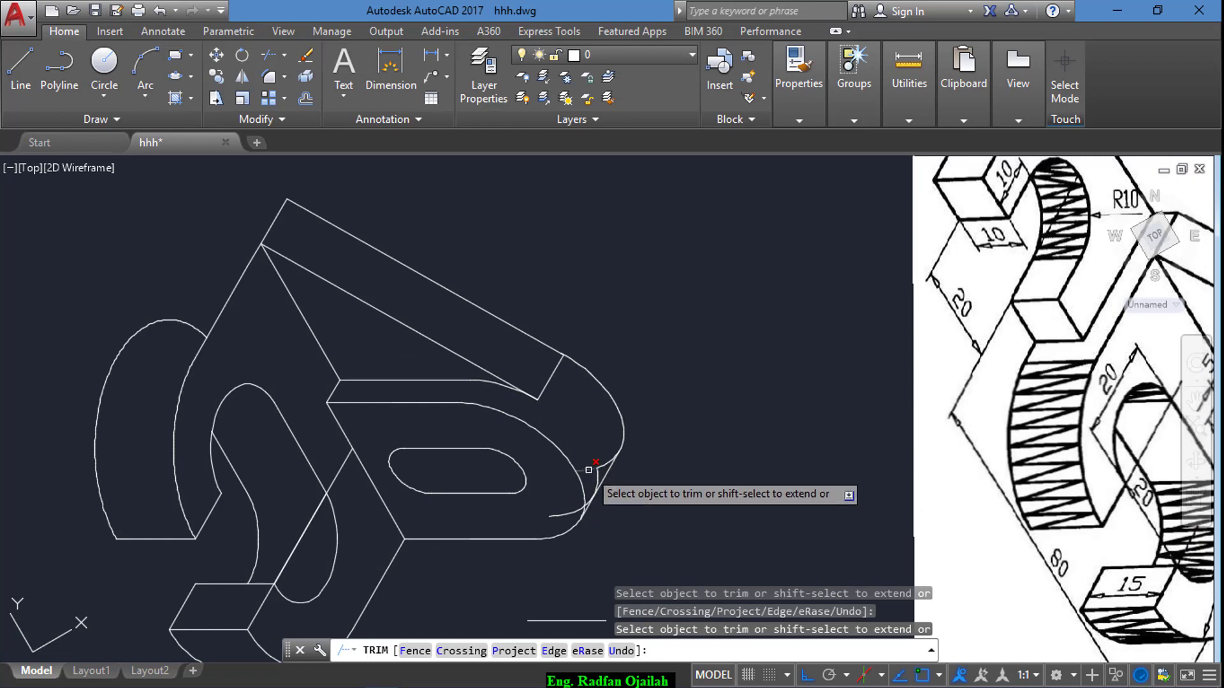
{"action": "left_click", "coordinate": [600, 460]}
{"action": "left_click", "coordinate": [597, 468]}
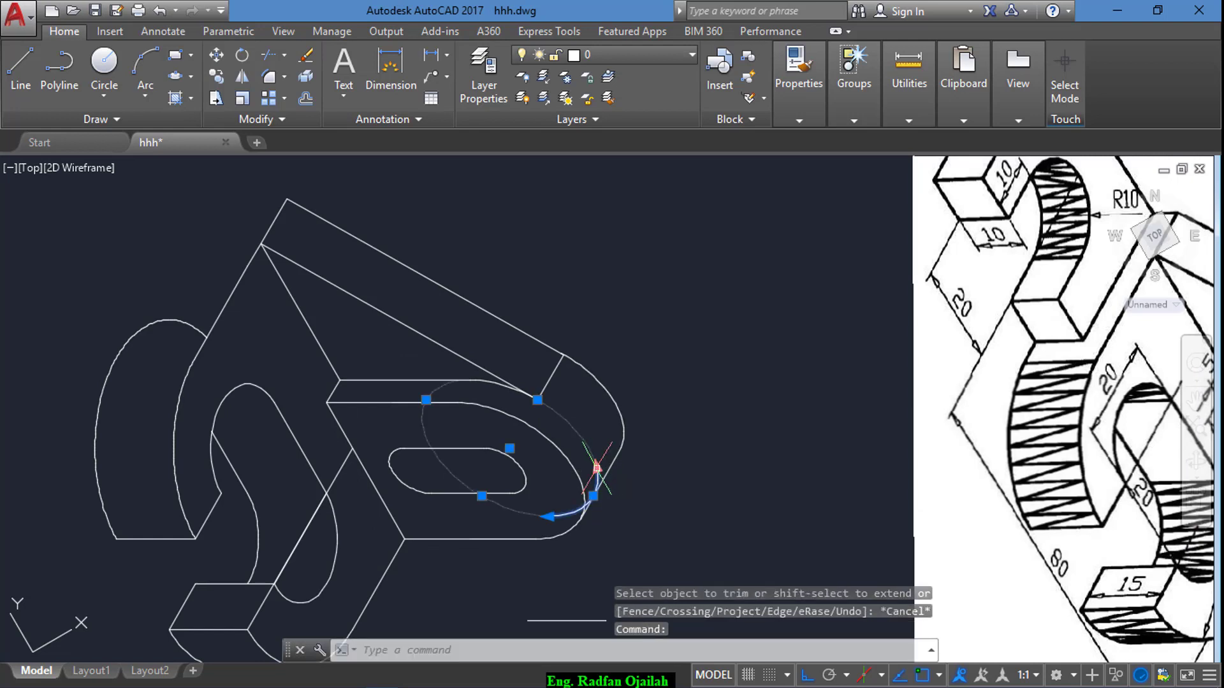
{"action": "key", "text": "Delete"}
{"action": "scroll", "coordinate": [657, 414], "scroll_direction": "down", "scroll_amount": 3}
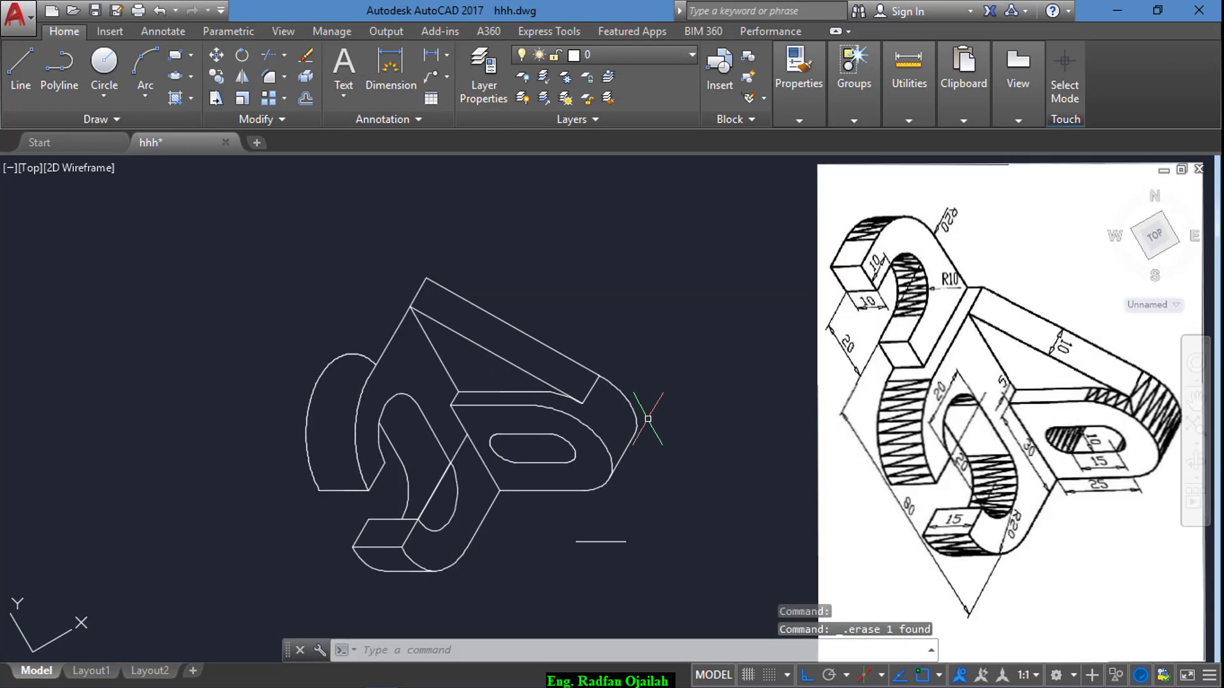
- Trim the diagonal line between the main slot and the lug's edge, and erase its remaining segment across the slot
{"action": "left_click", "coordinate": [441, 481]}
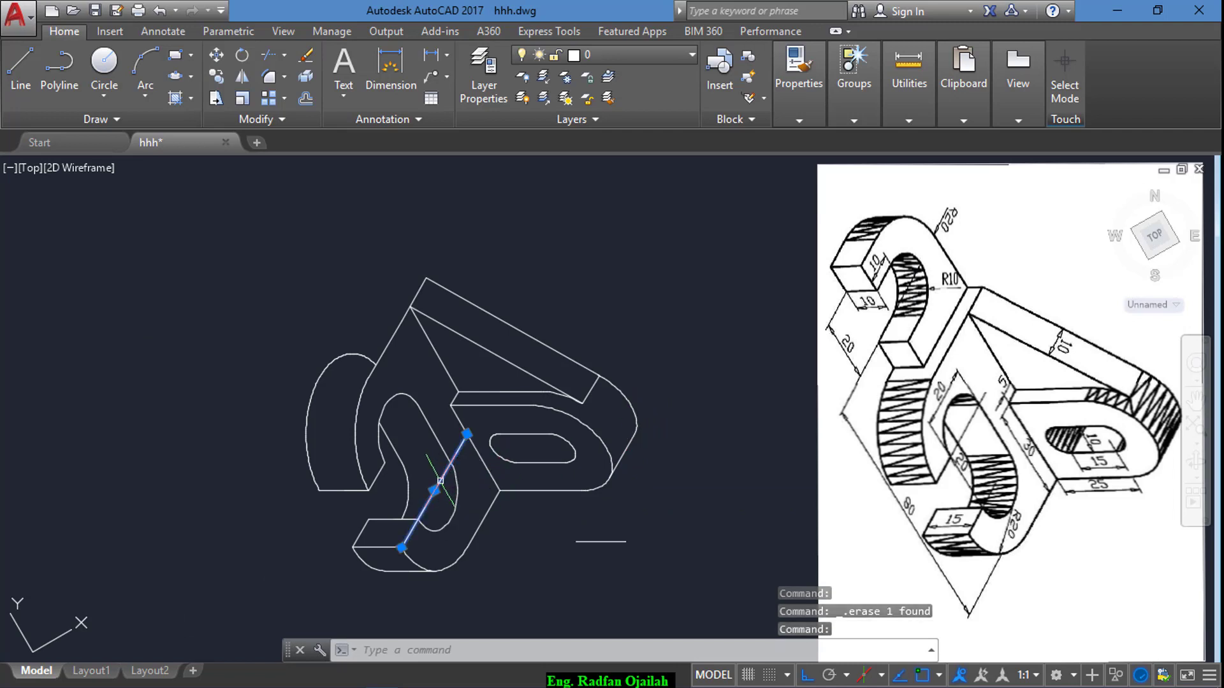
{"action": "left_click", "coordinate": [457, 491]}
{"action": "key", "text": "Escape"}
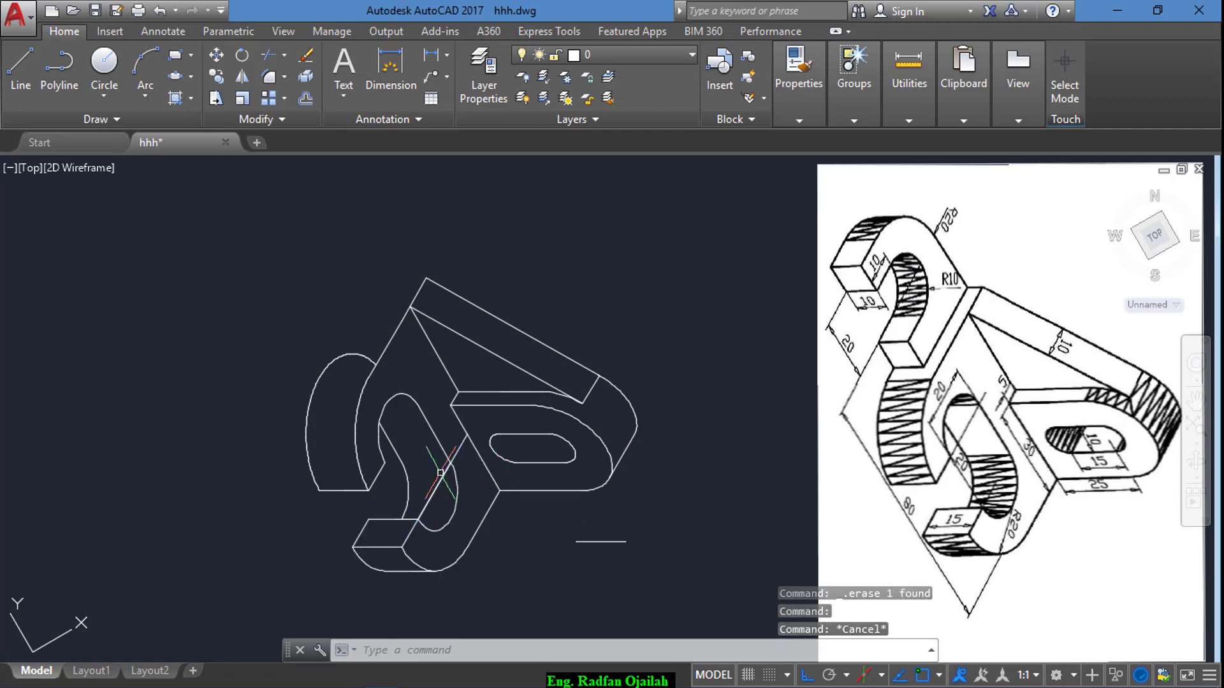
{"action": "type", "text": "tr"}
{"action": "key", "text": "Return"}
{"action": "key", "text": "Return"}
{"action": "left_click", "coordinate": [459, 448]}
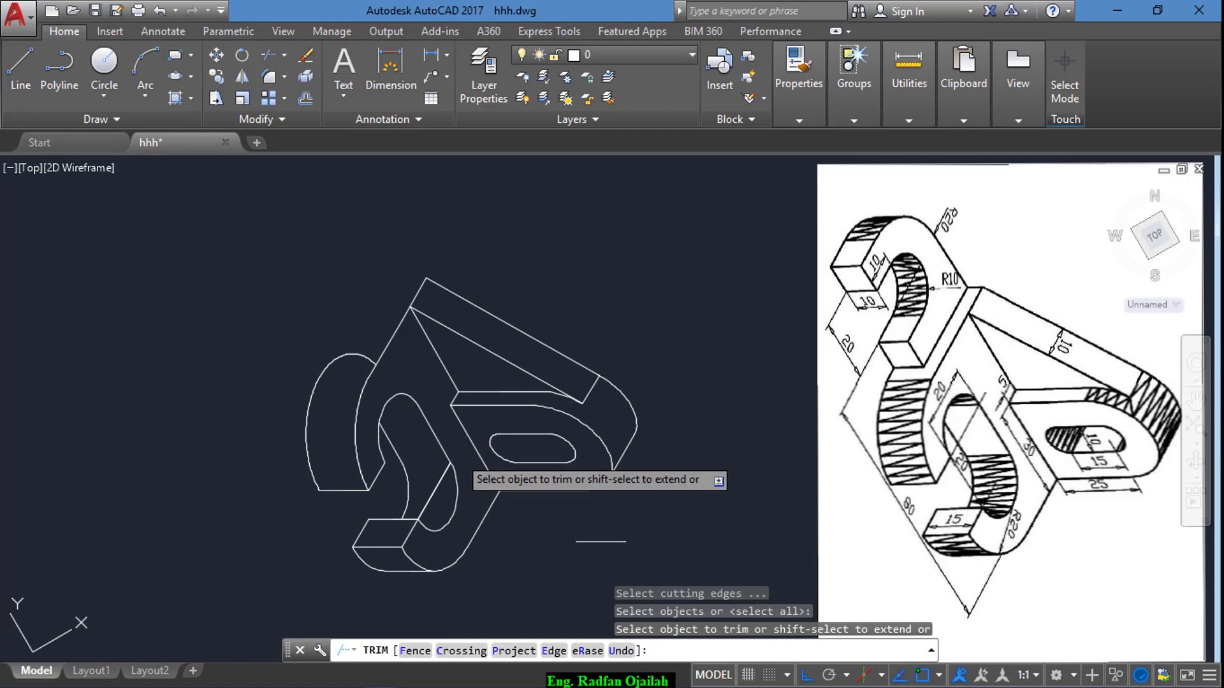
{"action": "key", "text": "Escape"}
{"action": "left_click", "coordinate": [434, 491]}
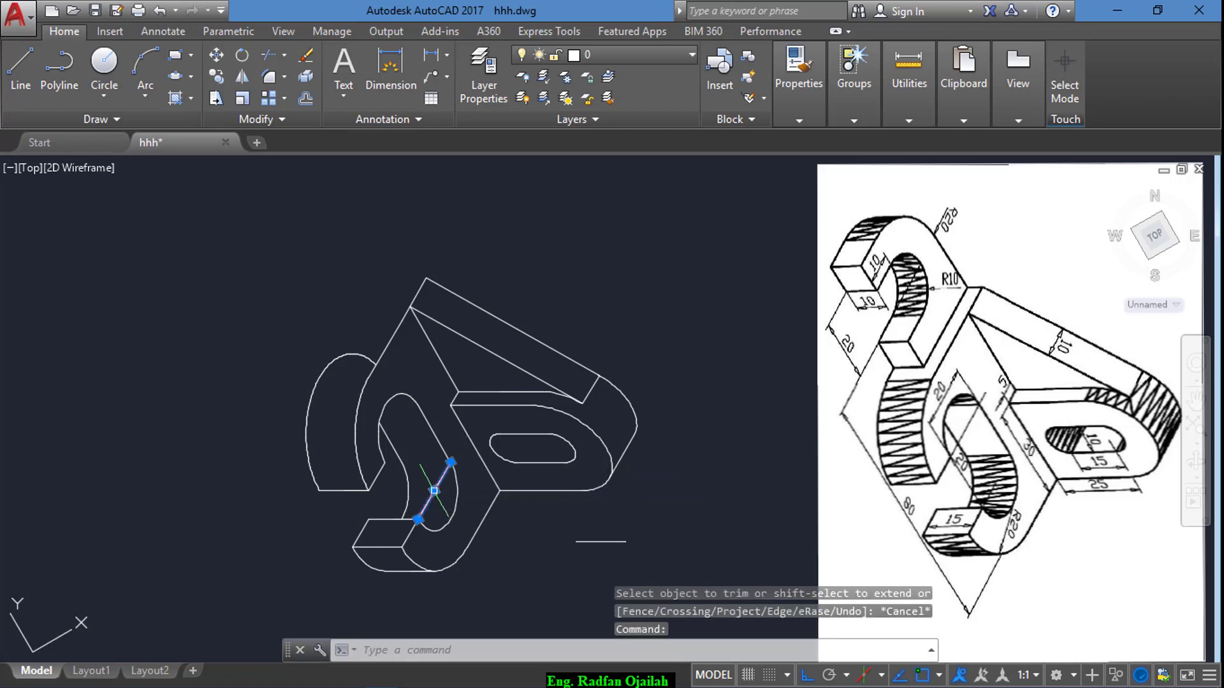
{"action": "key", "text": "Delete"}
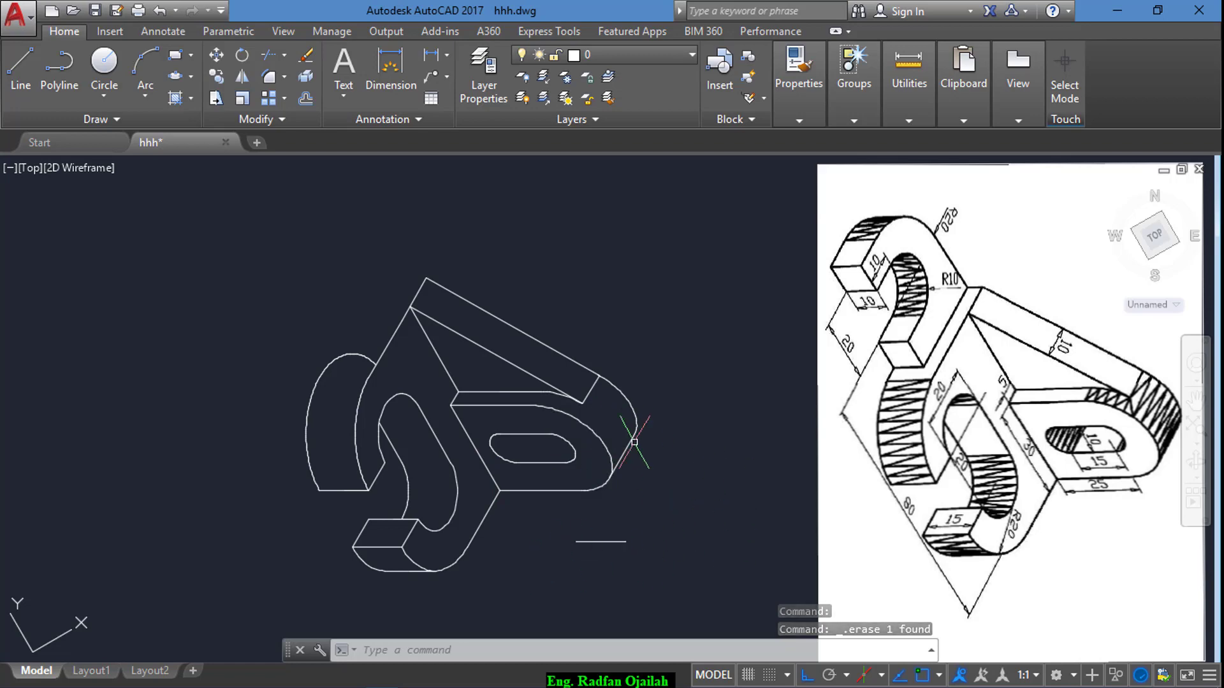
- Draw a 40-unit line at 90° from the sloping rib's outer top corner to start the upper hook
{"action": "scroll", "coordinate": [654, 412], "scroll_direction": "down", "scroll_amount": 2}
{"action": "scroll", "coordinate": [410, 376], "scroll_direction": "up", "scroll_amount": 2}
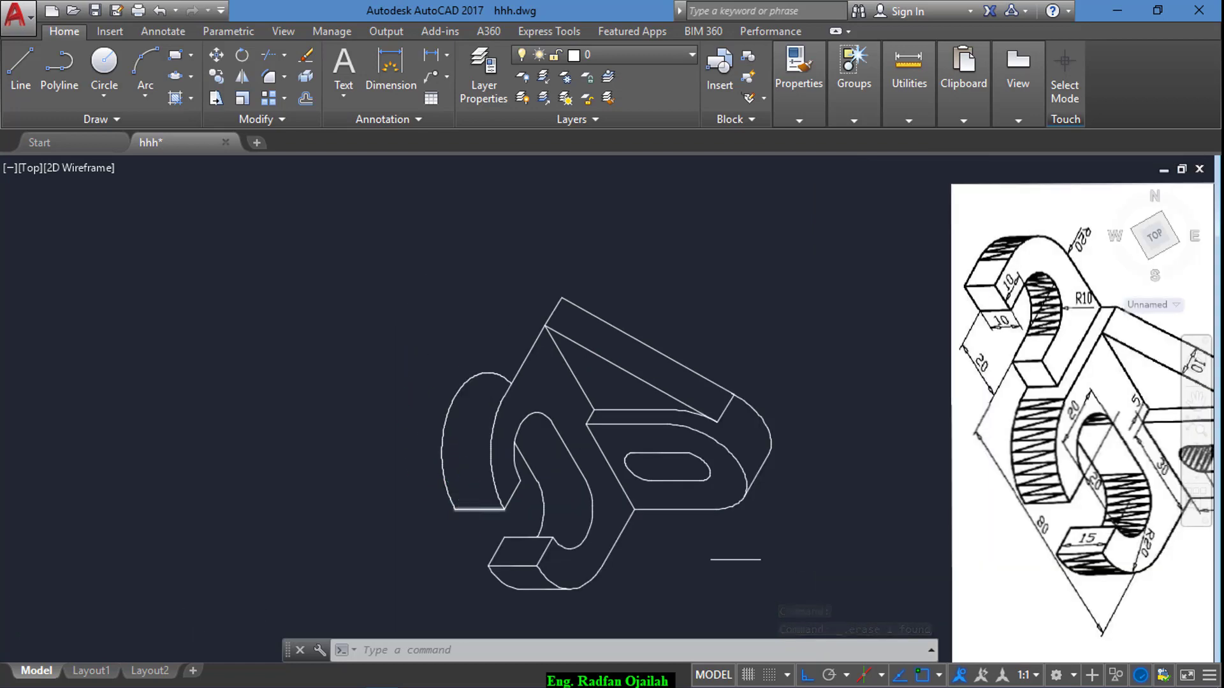
{"action": "scroll", "coordinate": [469, 386], "scroll_direction": "down", "scroll_amount": 2}
{"action": "scroll", "coordinate": [469, 387], "scroll_direction": "up", "scroll_amount": 2}
{"action": "scroll", "coordinate": [1112, 412], "scroll_direction": "up", "scroll_amount": 4}
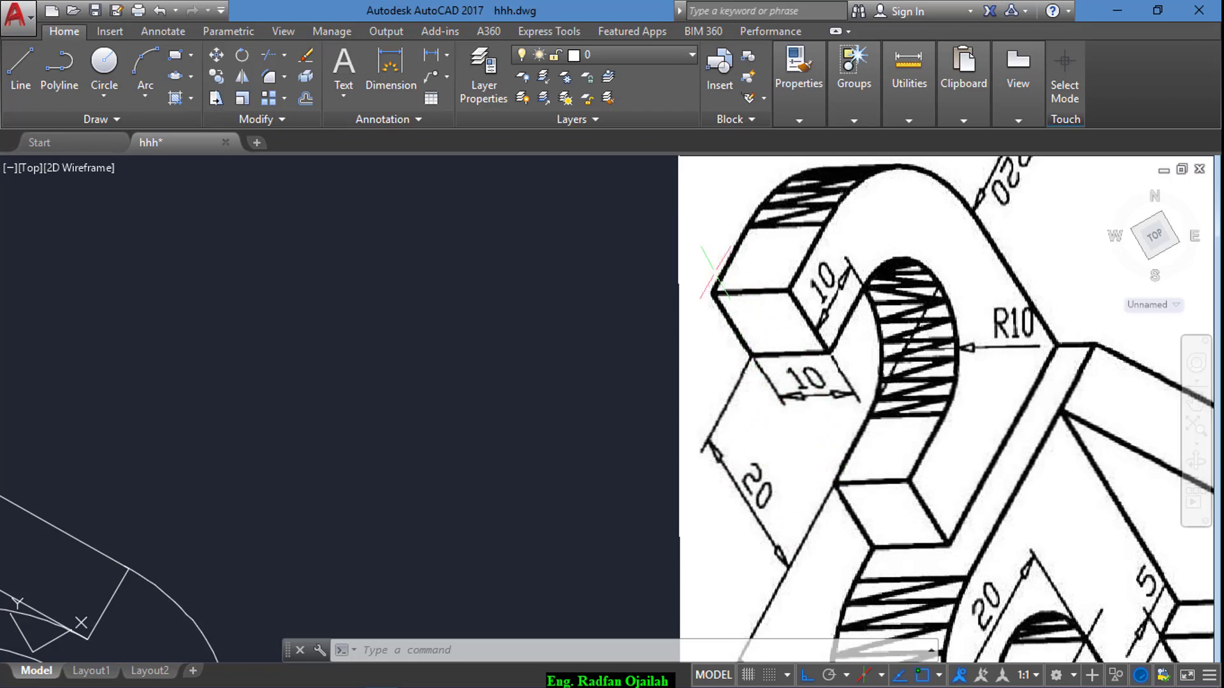
{"action": "scroll", "coordinate": [1023, 411], "scroll_direction": "down", "scroll_amount": 3}
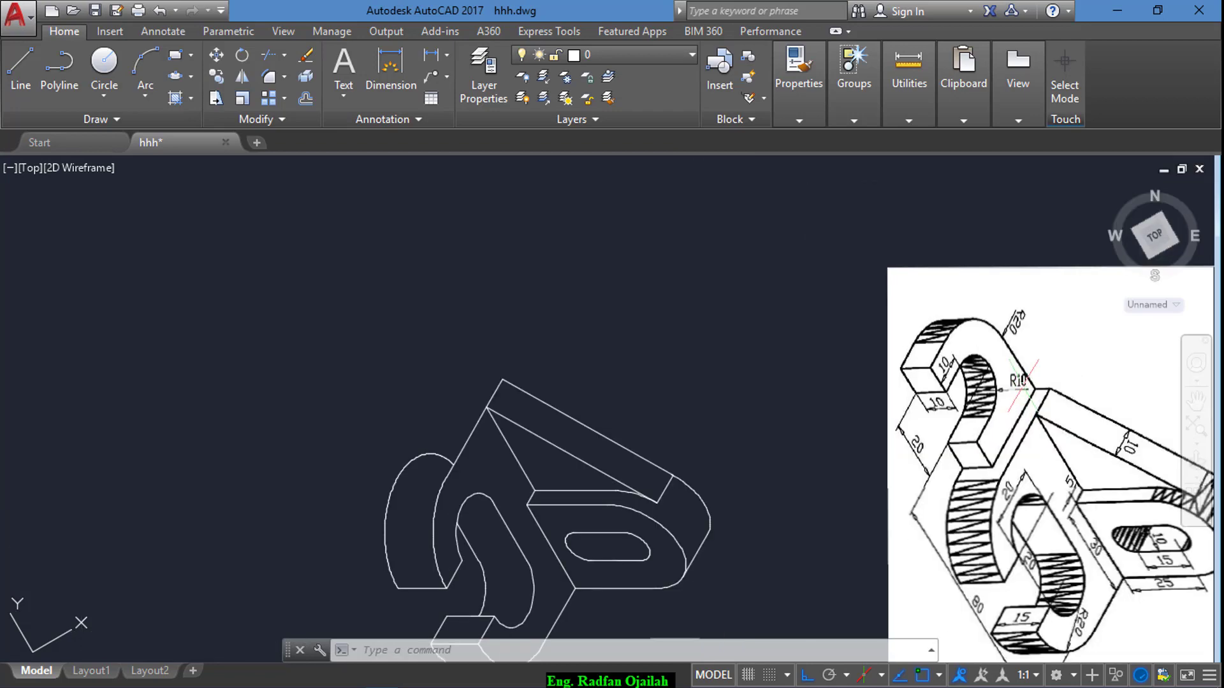
{"action": "type", "text": "l"}
{"action": "key", "text": "Return"}
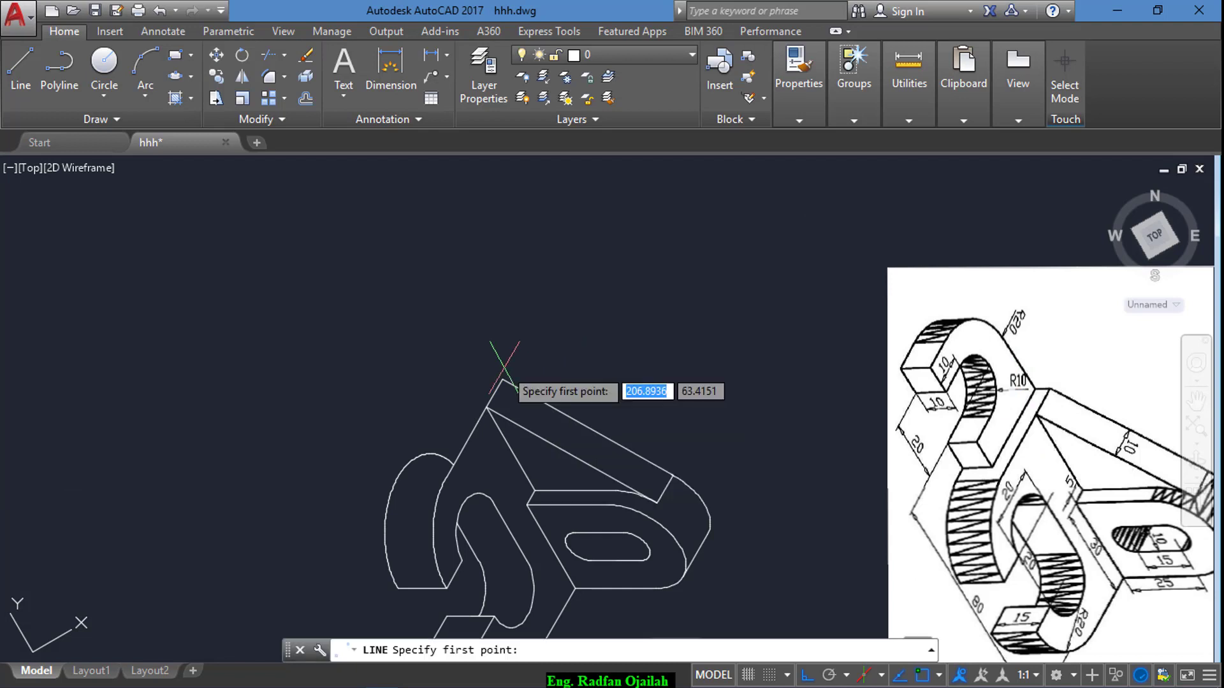
{"action": "left_click", "coordinate": [503, 380]}
{"action": "type", "text": "40"}
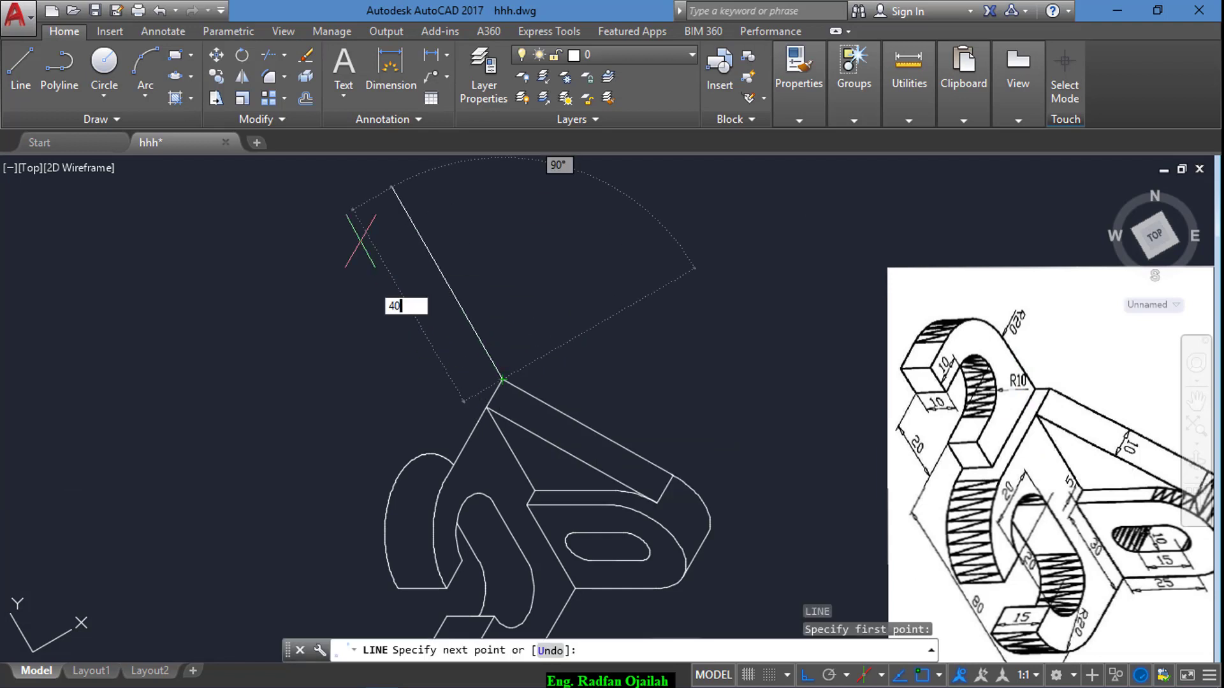
{"action": "key", "text": "Return"}
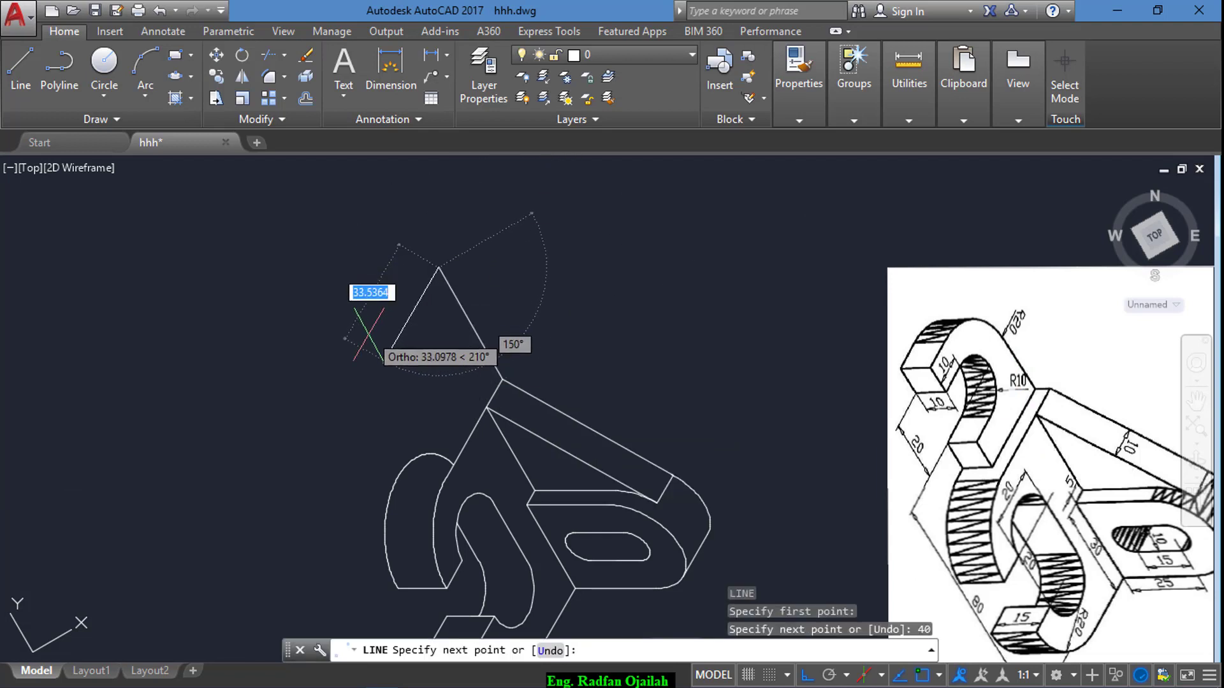
{"action": "key", "text": "Return"}
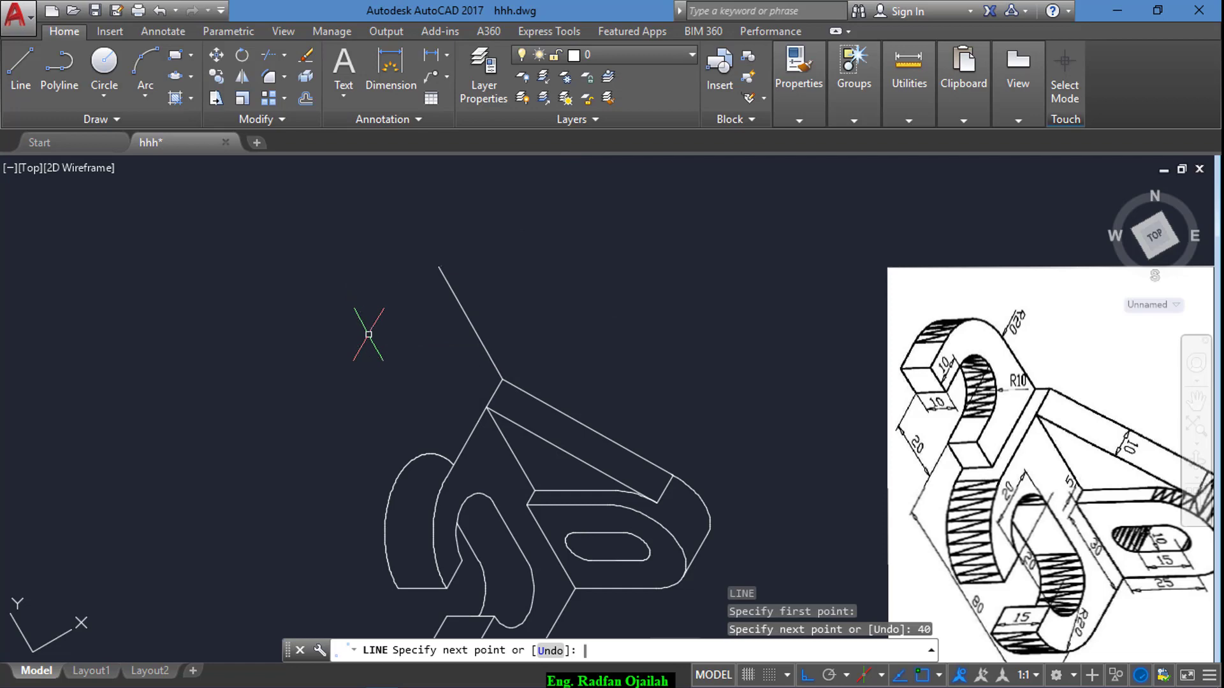
{"action": "scroll", "coordinate": [1035, 325], "scroll_direction": "up", "scroll_amount": 2}
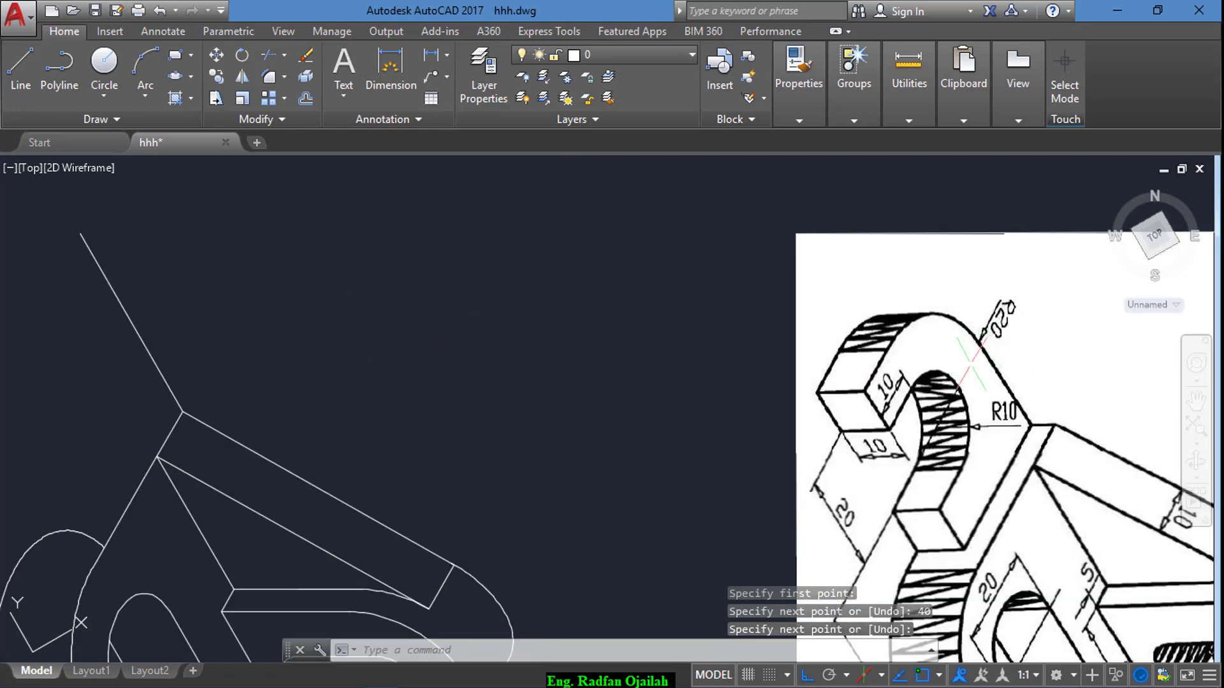
- Draw a 30-unit line from the free upper end of the hook's 40-unit line, parallel to the rib's short end edge
{"action": "scroll", "coordinate": [815, 334], "scroll_direction": "down", "scroll_amount": 2}
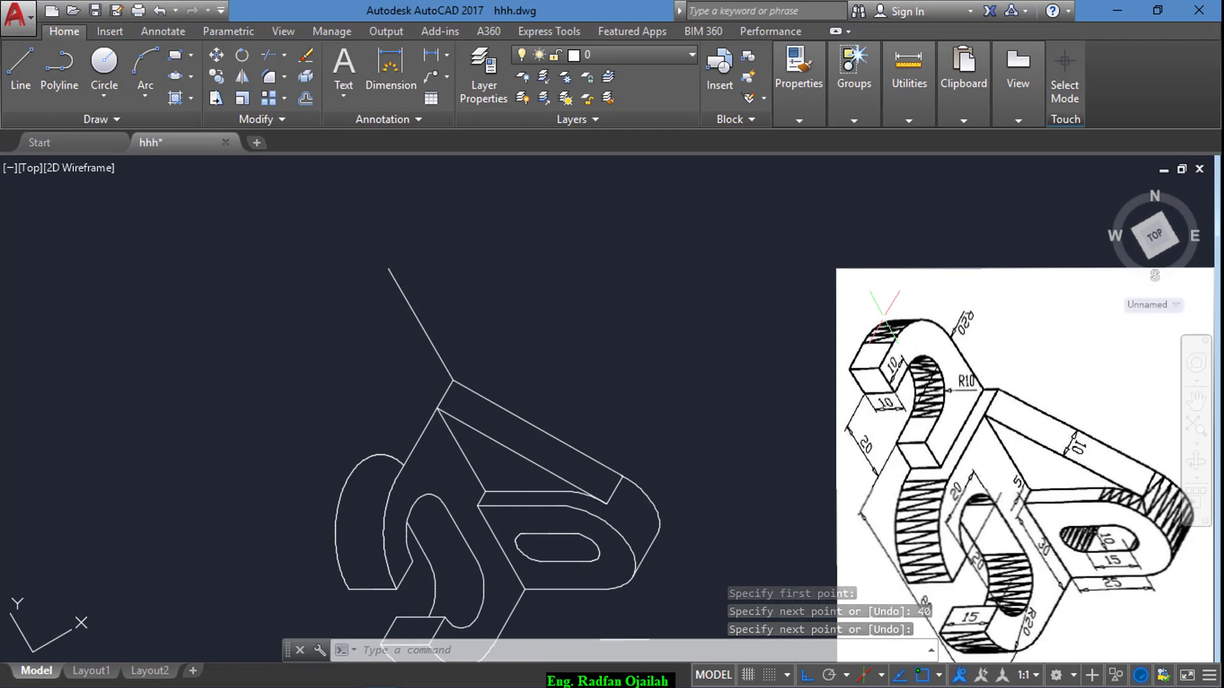
{"action": "type", "text": "l"}
{"action": "key", "text": "Return"}
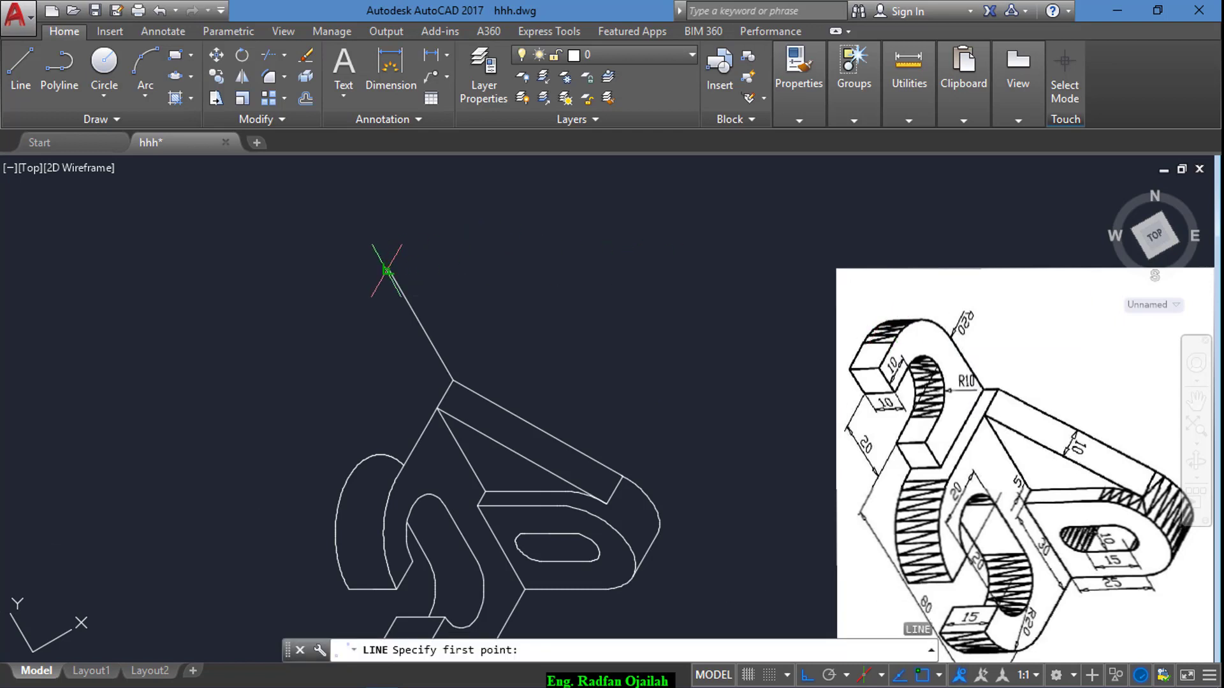
{"action": "left_click", "coordinate": [389, 269]}
{"action": "type", "text": "3"}
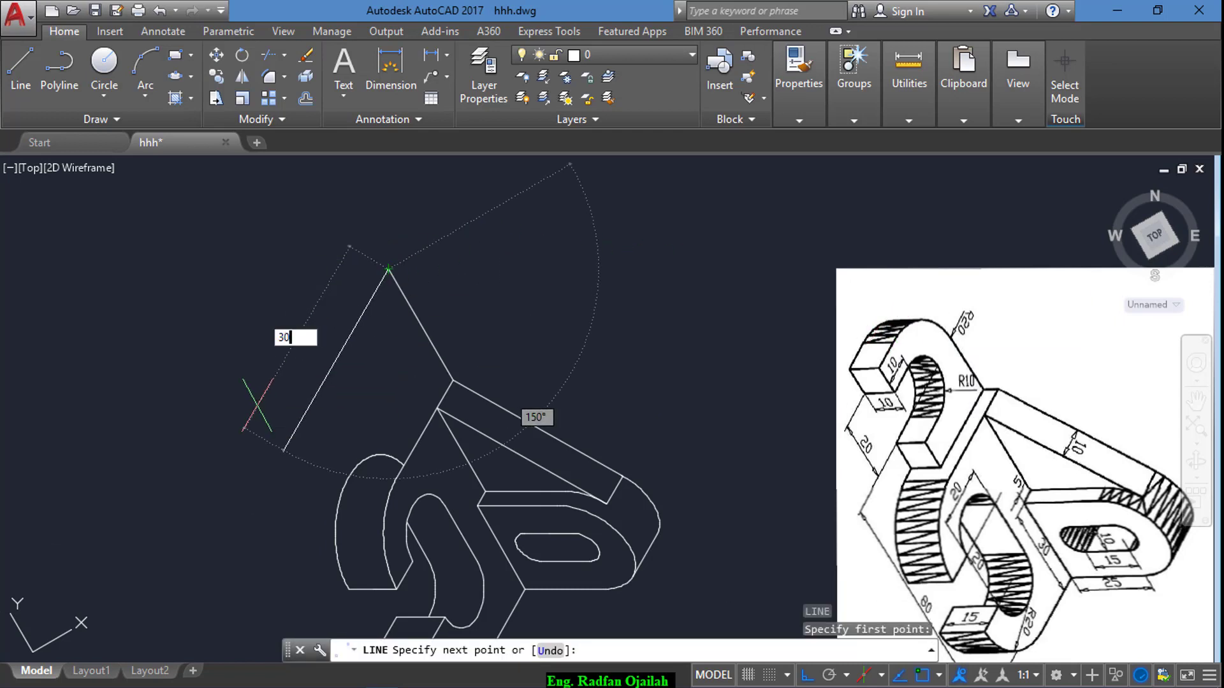
{"action": "type", "text": "0"}
{"action": "key", "text": "Return"}
{"action": "key", "text": "Return"}
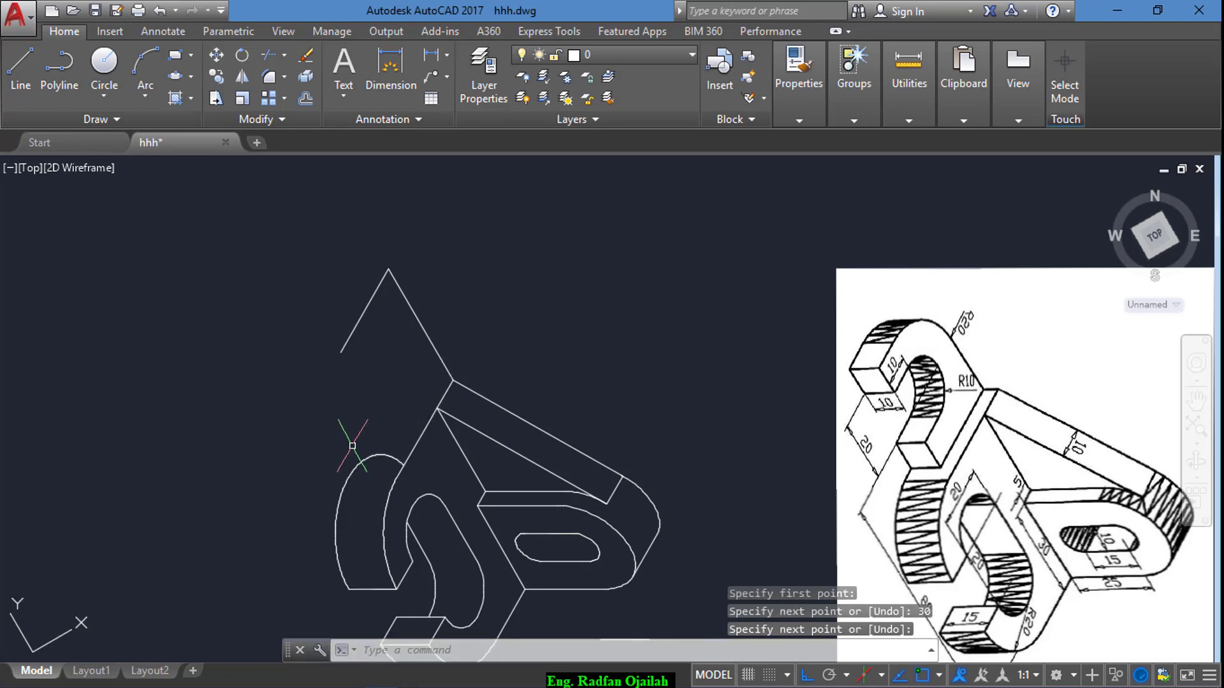
- Draw a 20-unit line from the midpoint of the 40-unit line, parallel to the 30-unit line, and continue it with a 10-unit segment
{"action": "type", "text": "l"}
{"action": "key", "text": "Return"}
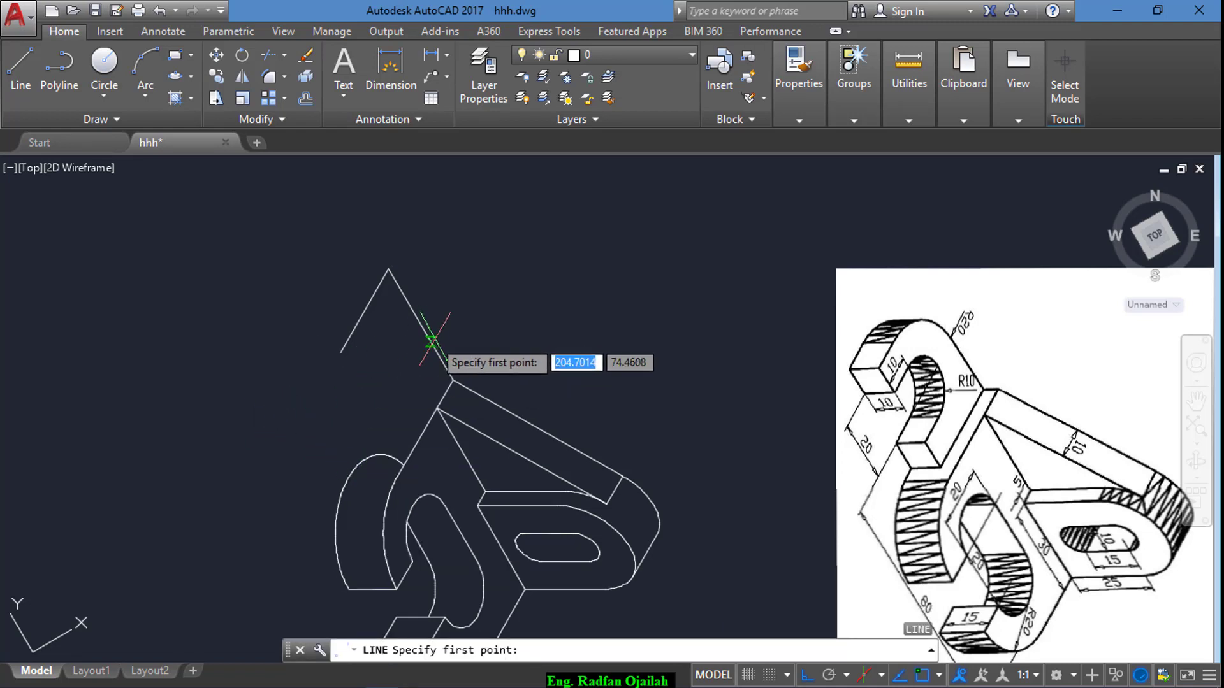
{"action": "left_click", "coordinate": [421, 325]}
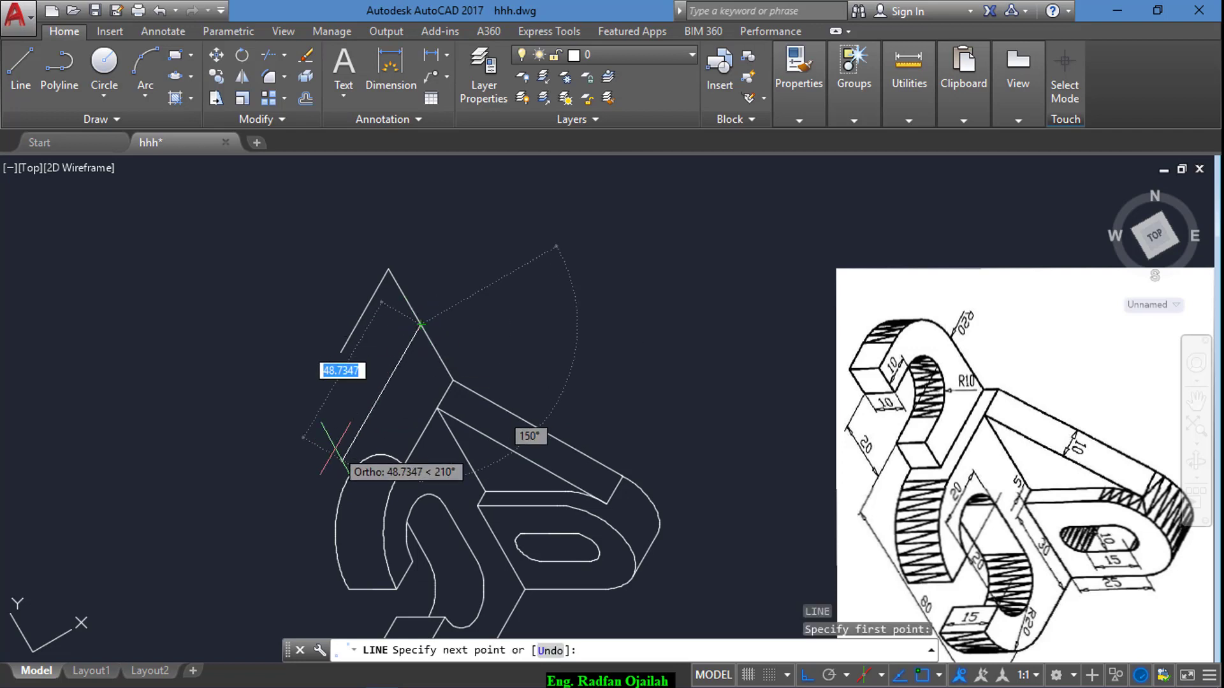
{"action": "type", "text": "20"}
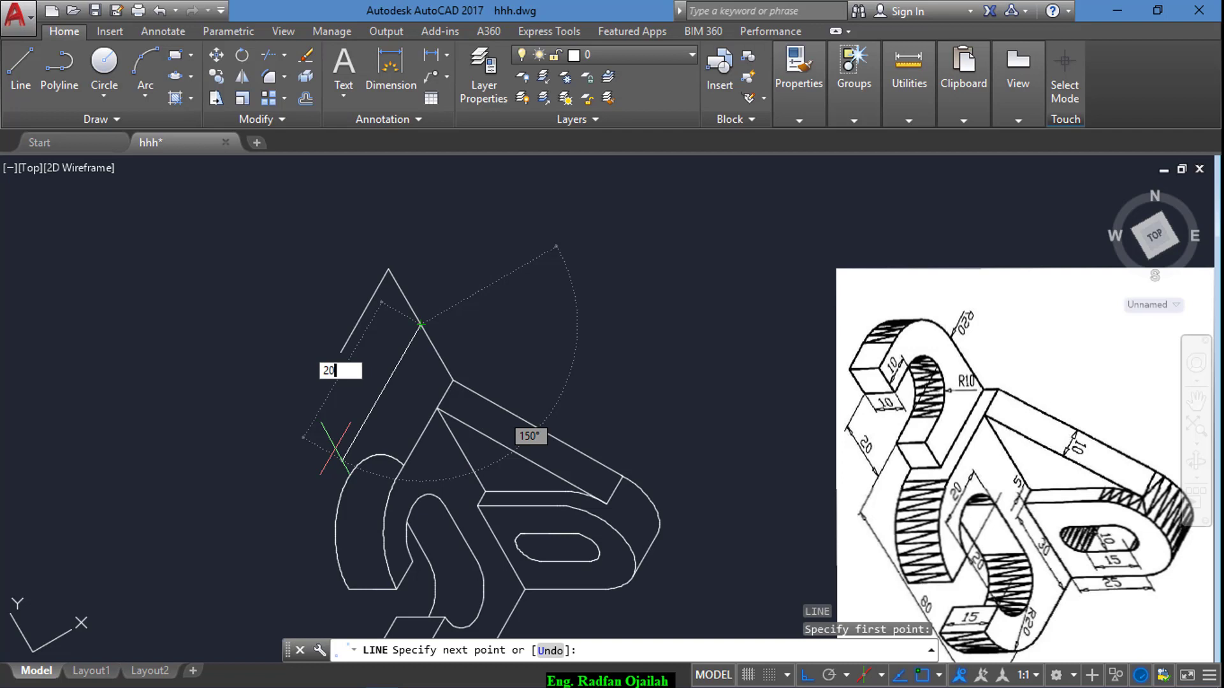
{"action": "key", "text": "Return"}
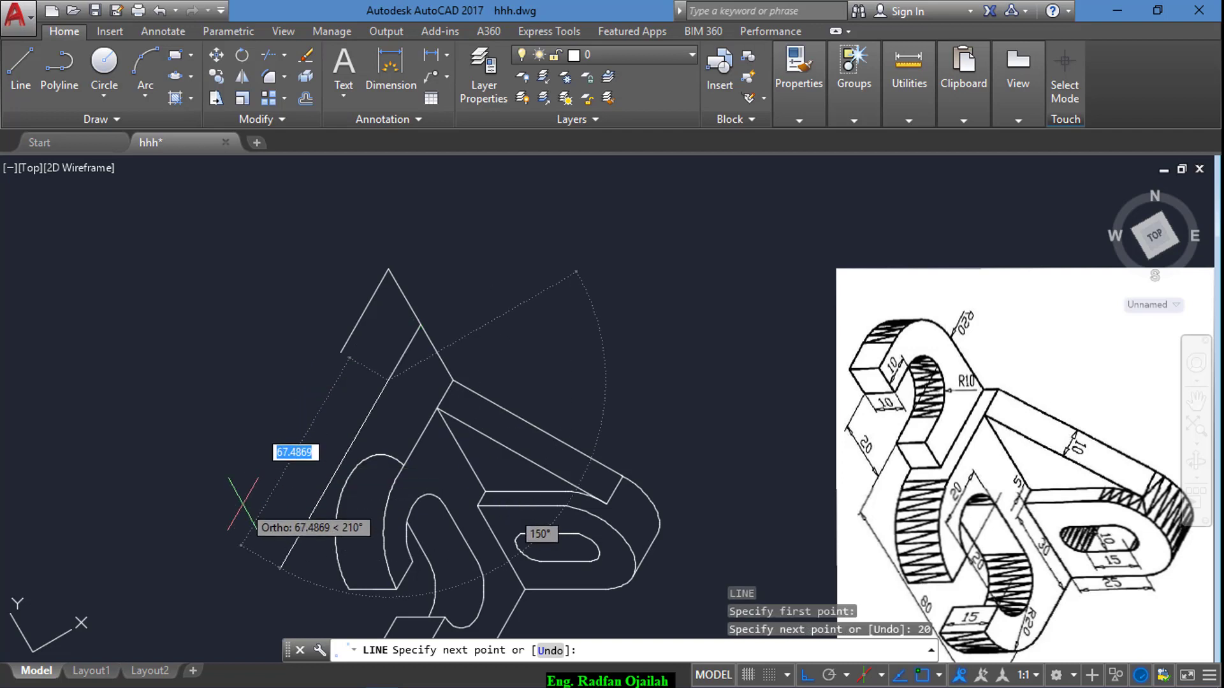
{"action": "type", "text": "10"}
{"action": "key", "text": "Return"}
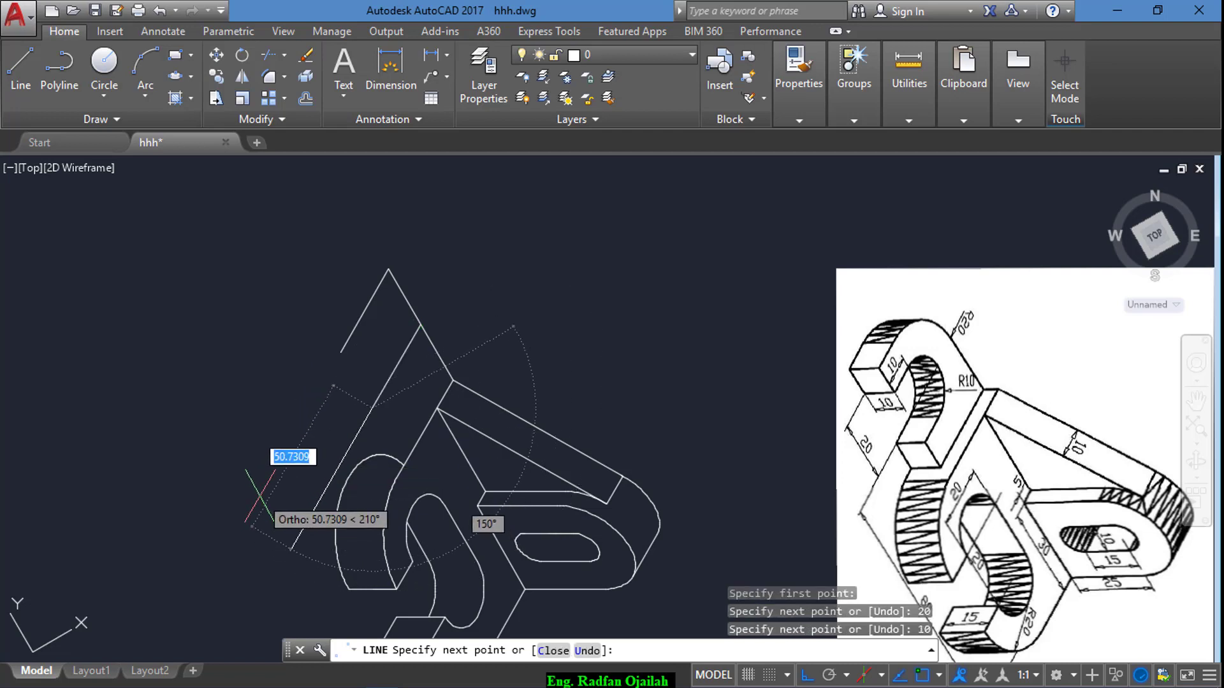
{"action": "key", "text": "Return"}
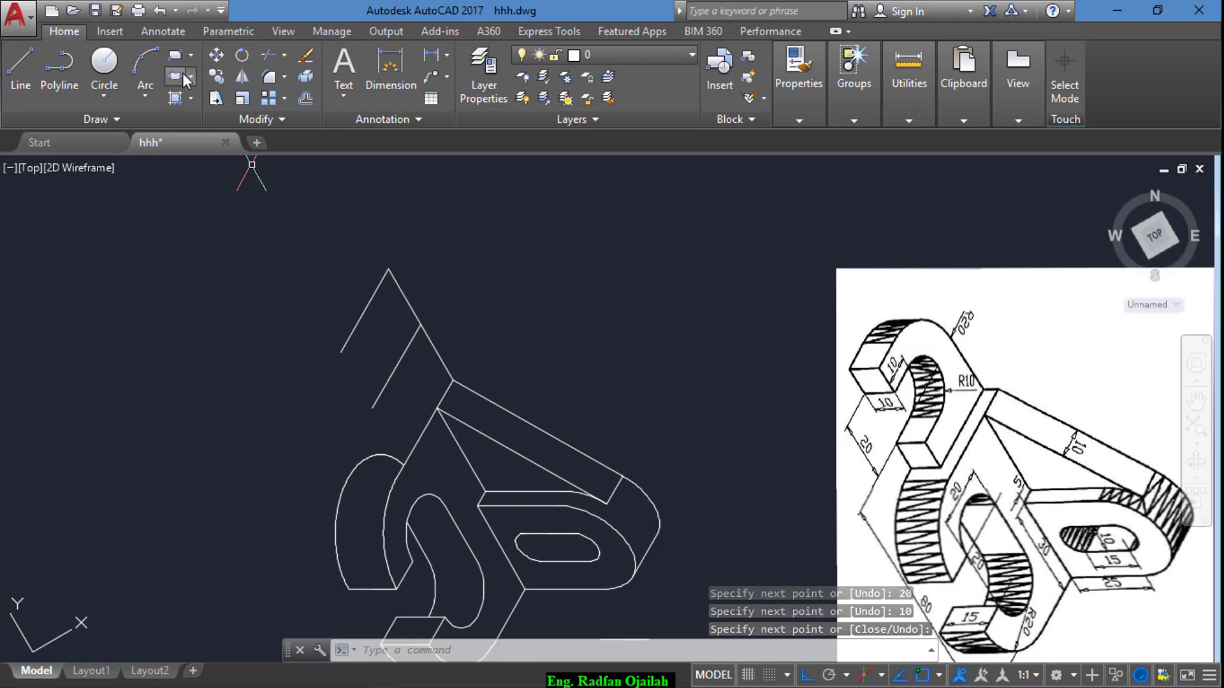
- Draw the hook's outer isocircle centred at the end of the 20-unit line, with its radius reaching the 40-unit line's midpoint
{"action": "left_click", "coordinate": [172, 97]}
{"action": "left_click", "coordinate": [741, 652]}
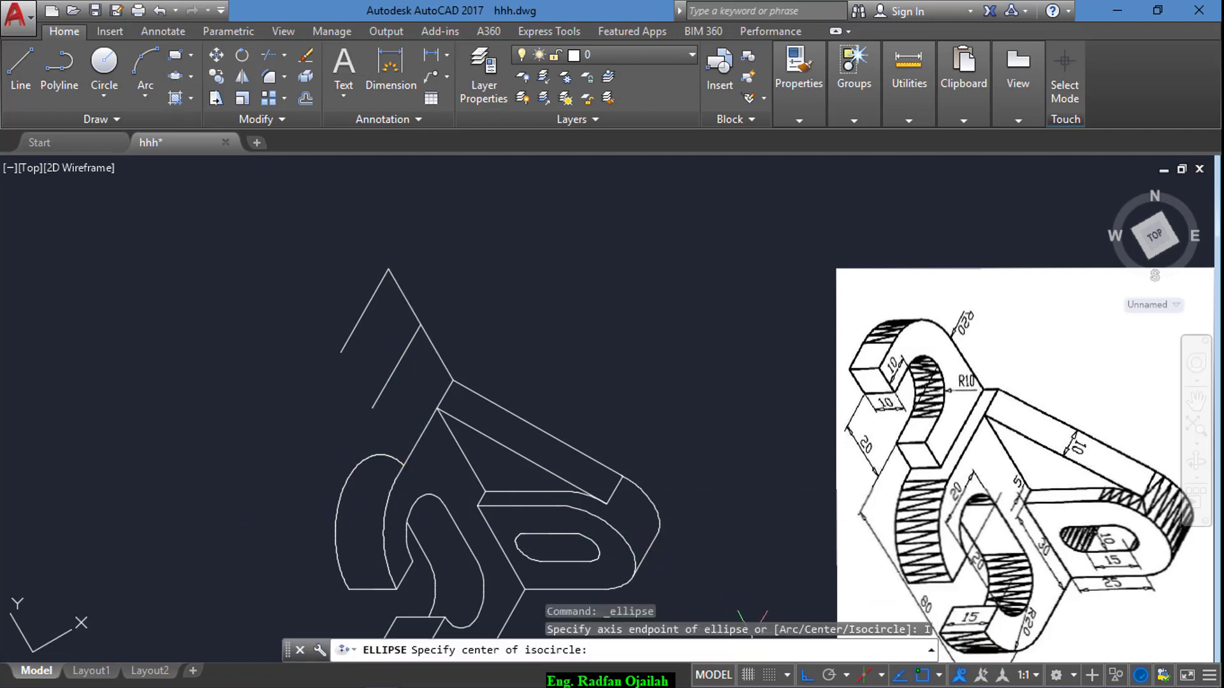
{"action": "left_click", "coordinate": [388, 380]}
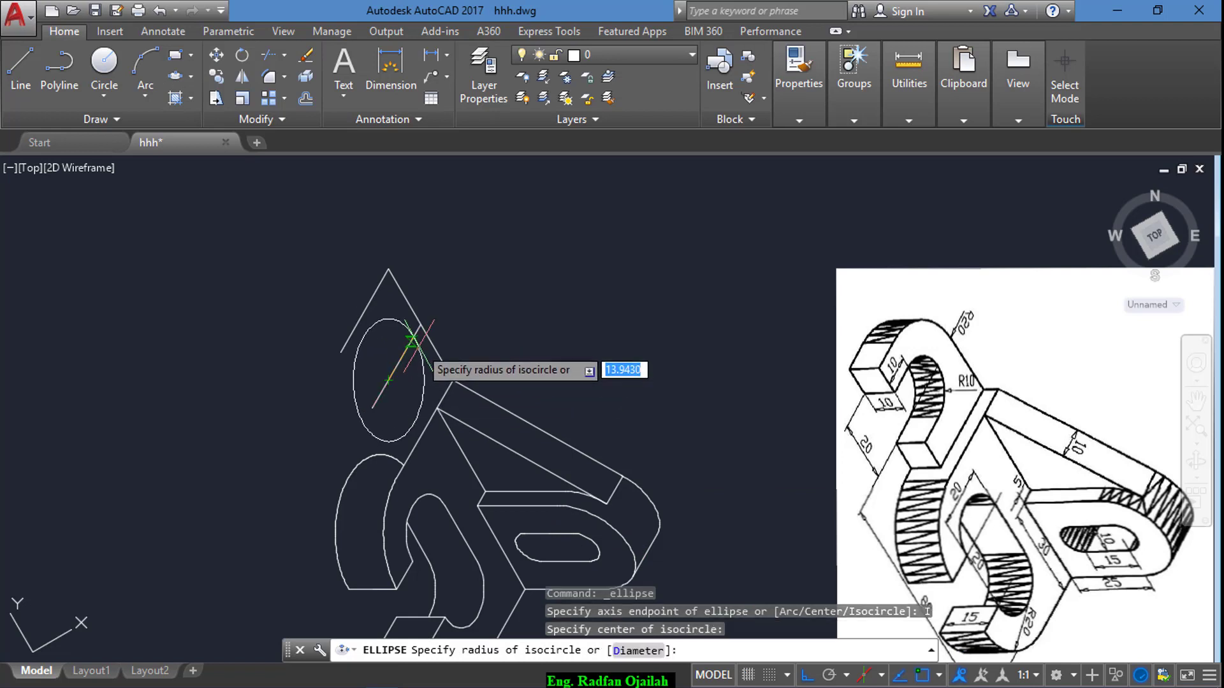
{"action": "type", "text": "10"}
{"action": "key", "text": "Return"}
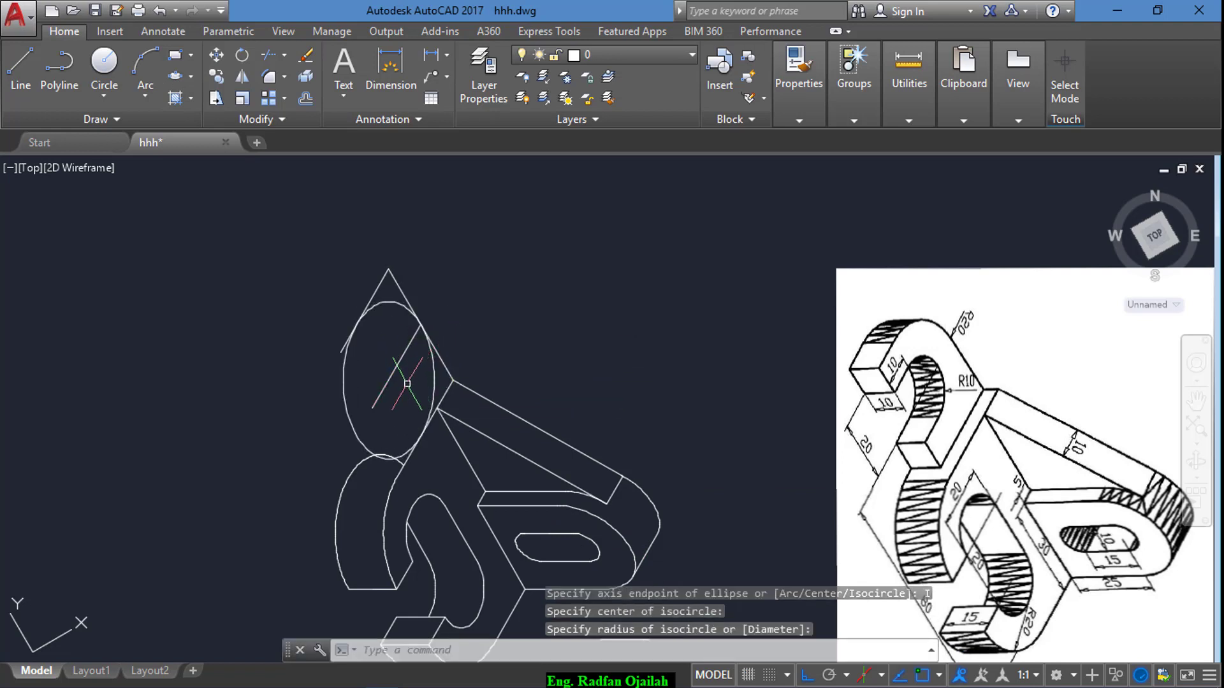
- Draw a concentric isocircle of radius 10 inside the hook's outer isocircle
{"action": "key", "text": "Return"}
{"action": "key", "text": "Escape"}
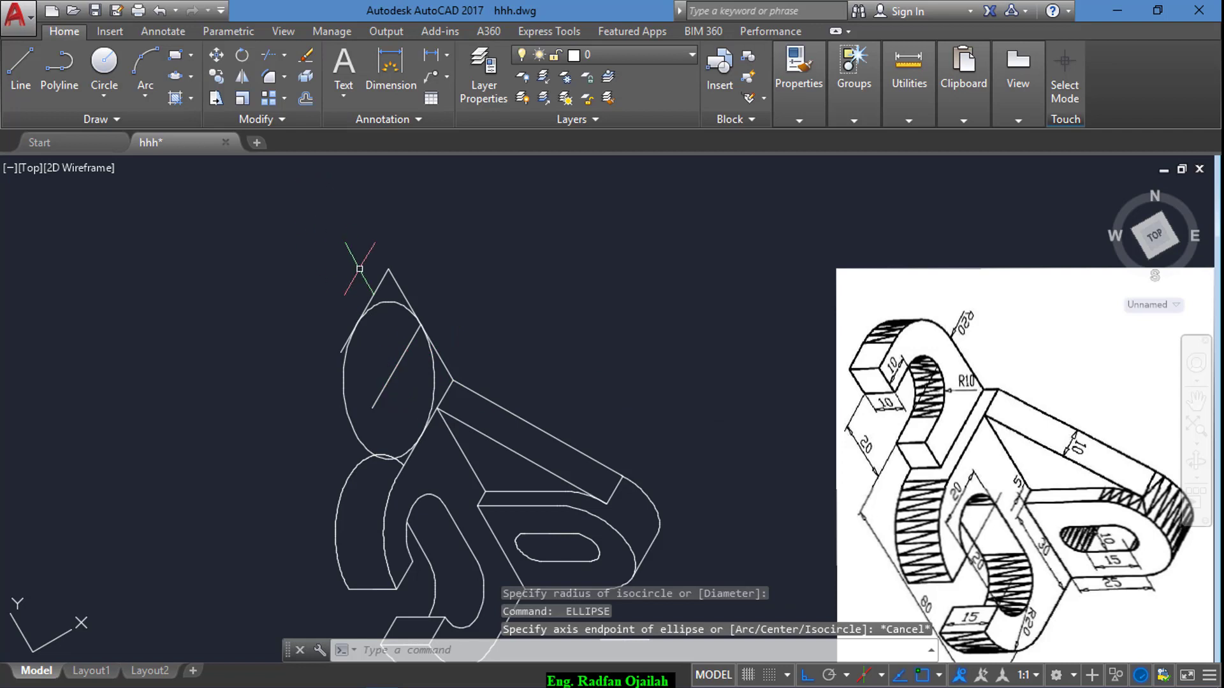
{"action": "key", "text": "Return"}
{"action": "left_click", "coordinate": [751, 648]}
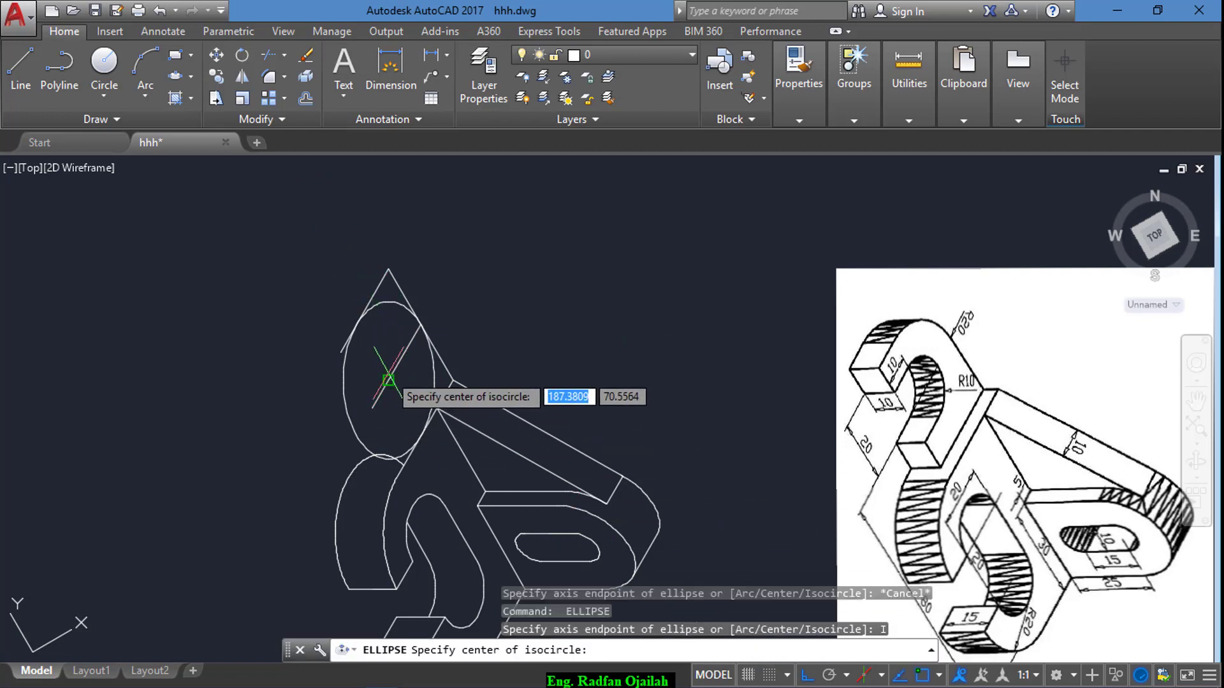
{"action": "left_click", "coordinate": [389, 380]}
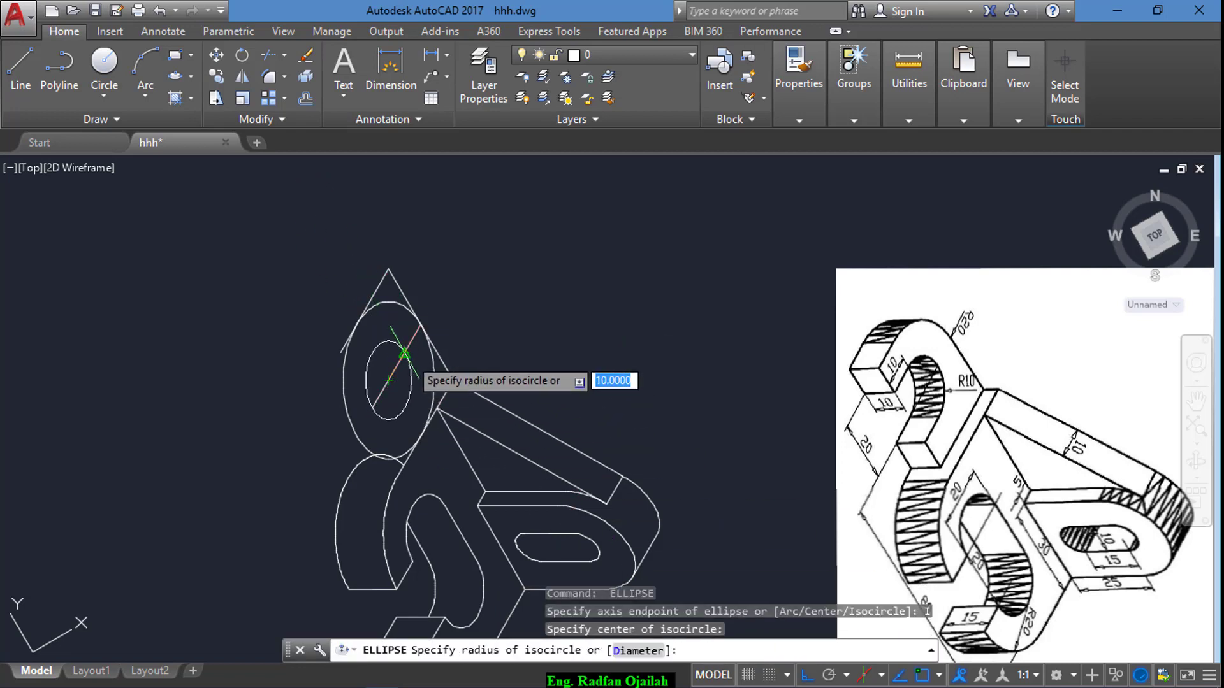
{"action": "type", "text": "10"}
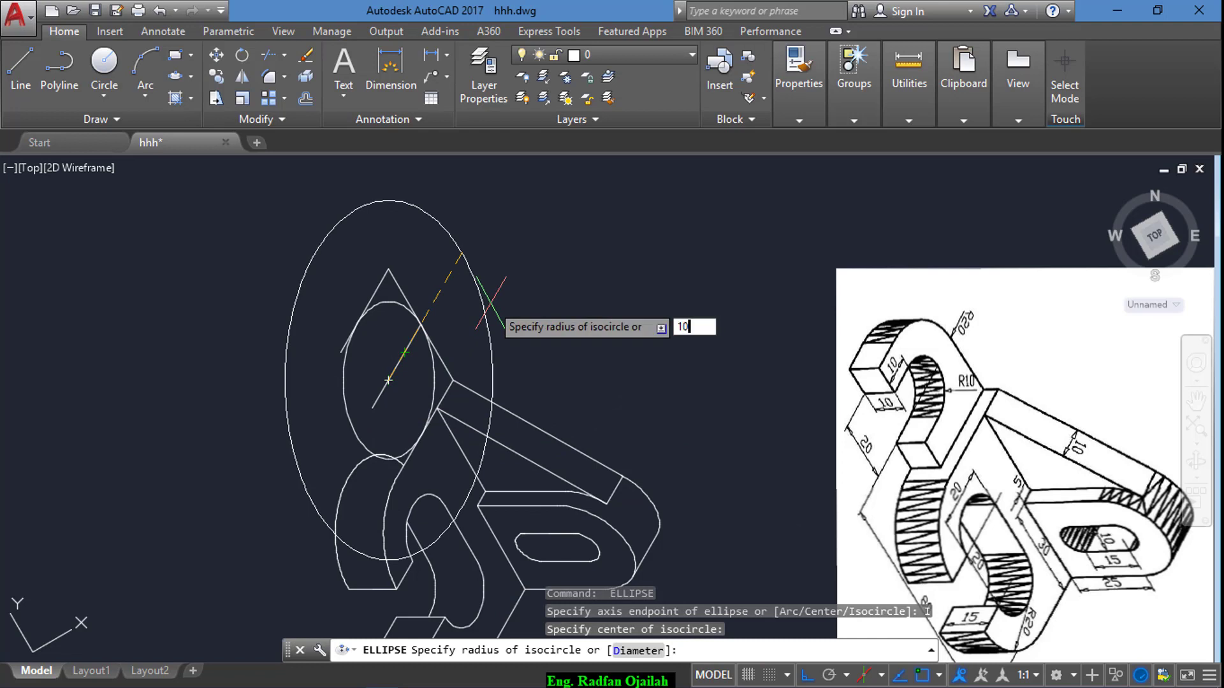
{"action": "key", "text": "Return"}
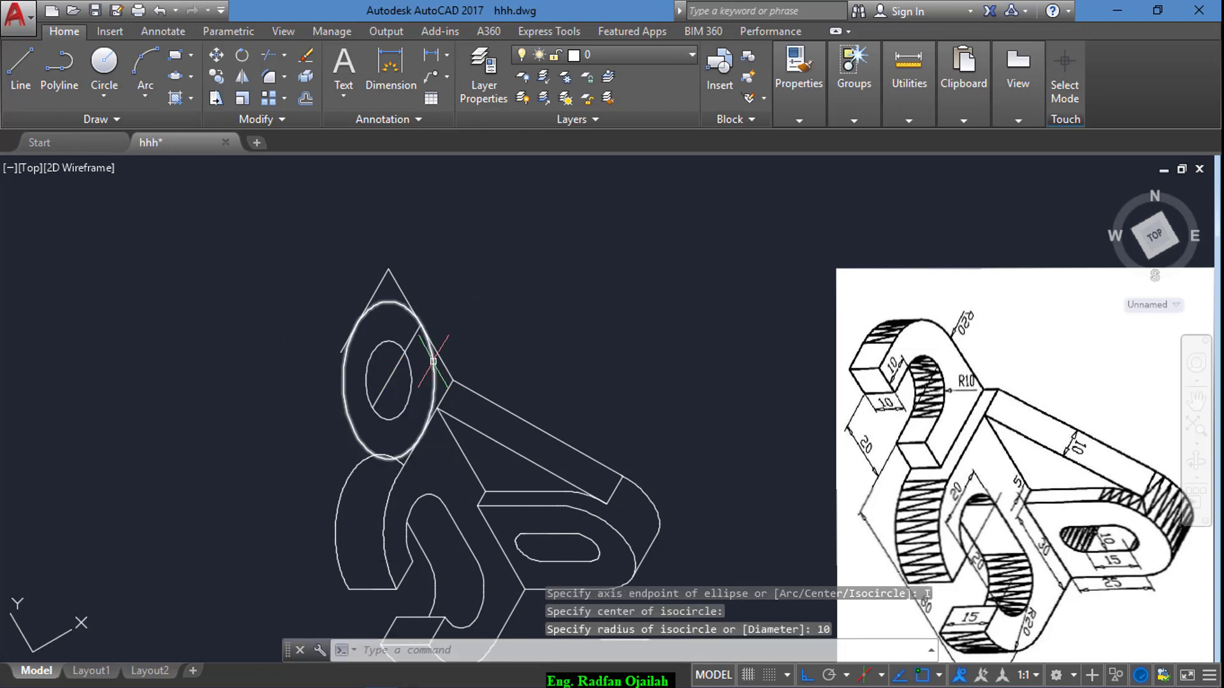
- Copy the hook's 40-unit line from its midpoint to the common centre of the two isocircles
{"action": "type", "text": "co"}
{"action": "key", "text": "Return"}
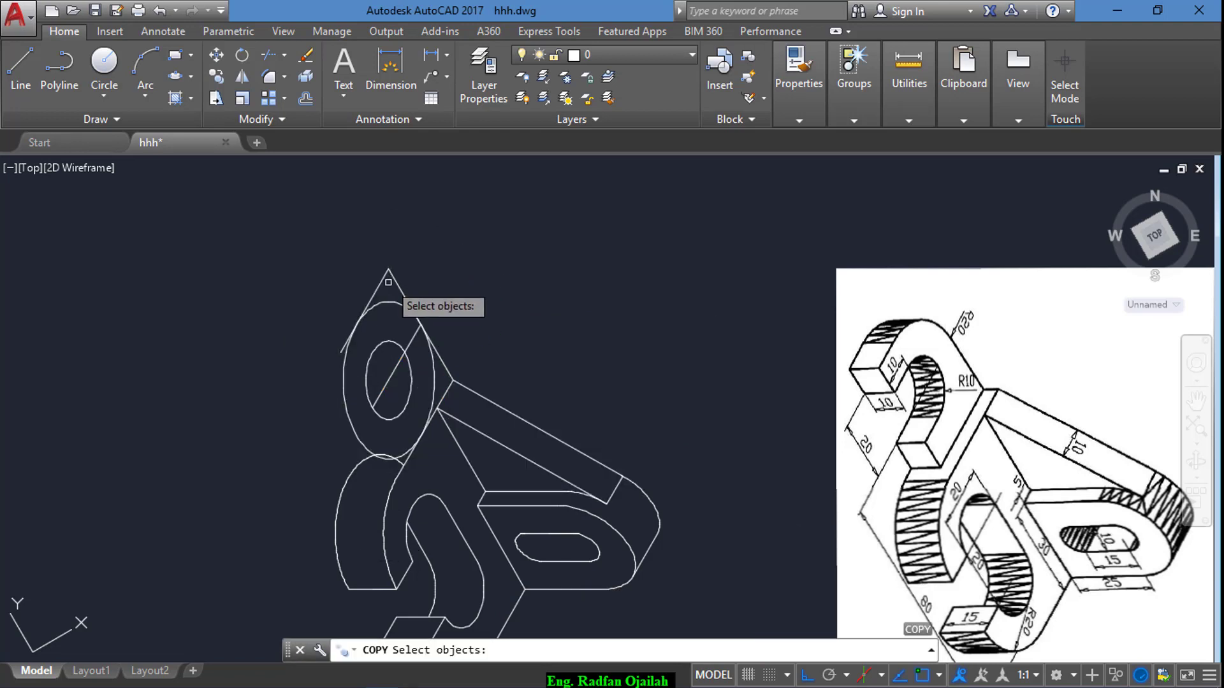
{"action": "left_click", "coordinate": [397, 285]}
{"action": "key", "text": "Return"}
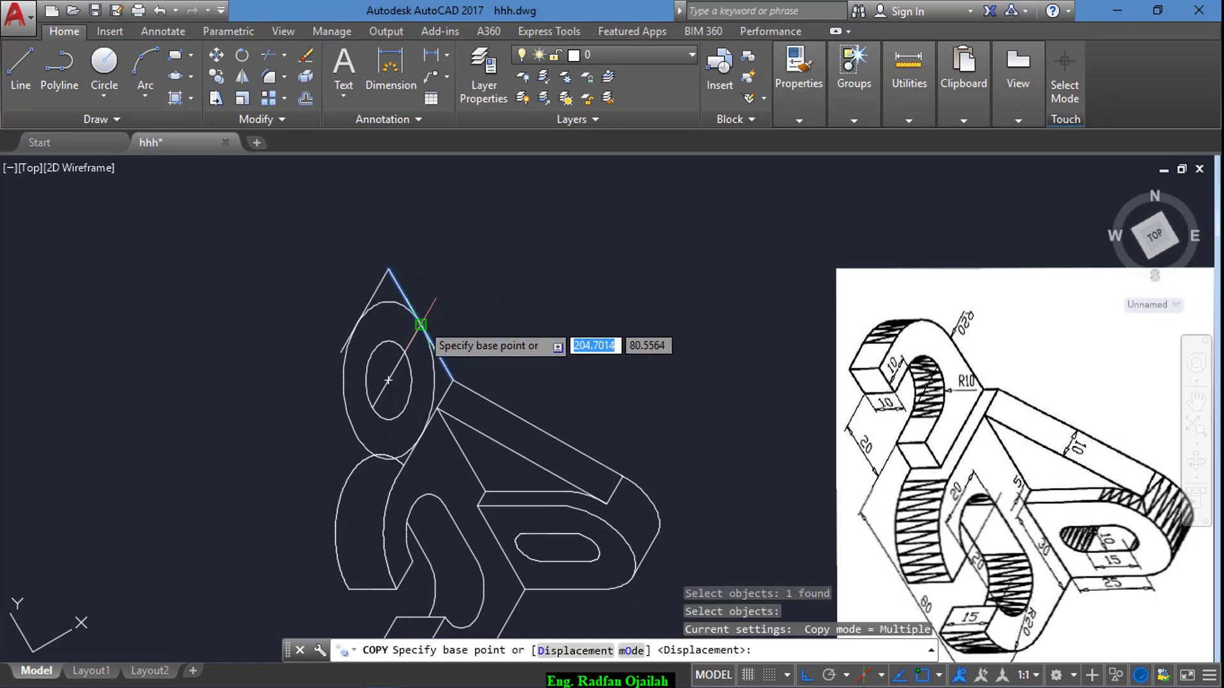
{"action": "left_click", "coordinate": [423, 325]}
{"action": "left_click", "coordinate": [389, 380]}
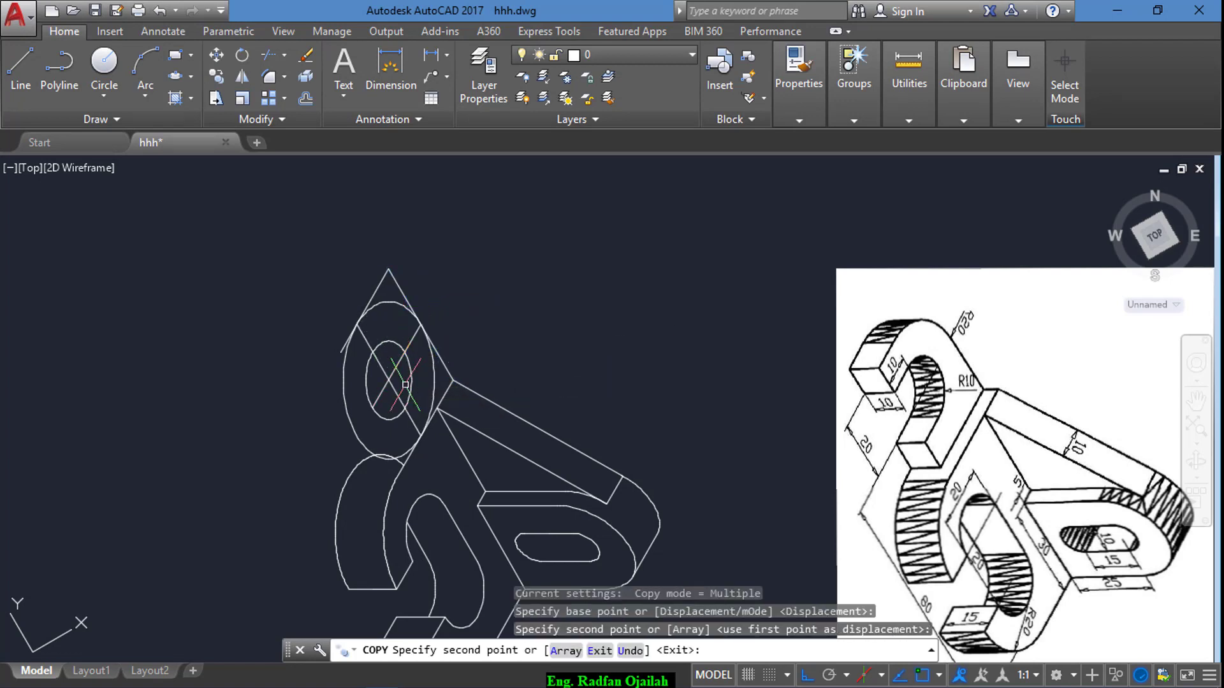
{"action": "key", "text": "Escape"}
{"action": "type", "text": "tr"}
{"action": "key", "text": "Return"}
{"action": "key", "text": "Return"}
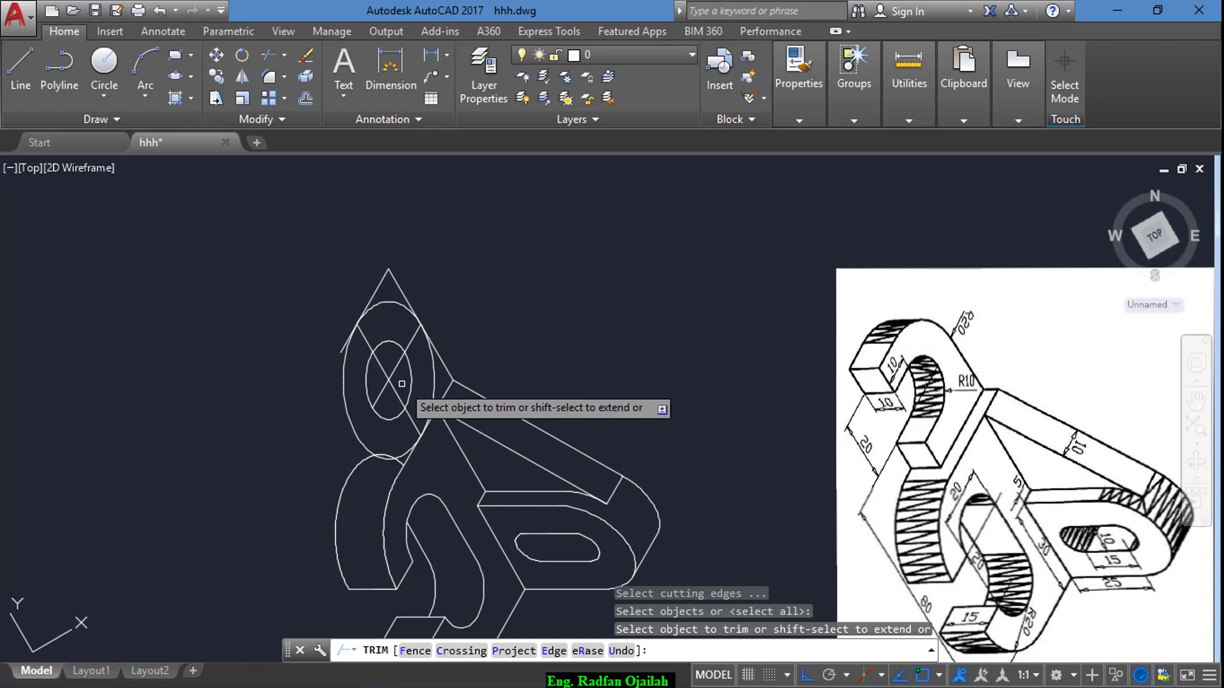
{"action": "key", "text": "Escape"}
- Trim away the left halves of both isocircles, using the copied line through their centre as the cutting edge
{"action": "type", "text": "tr"}
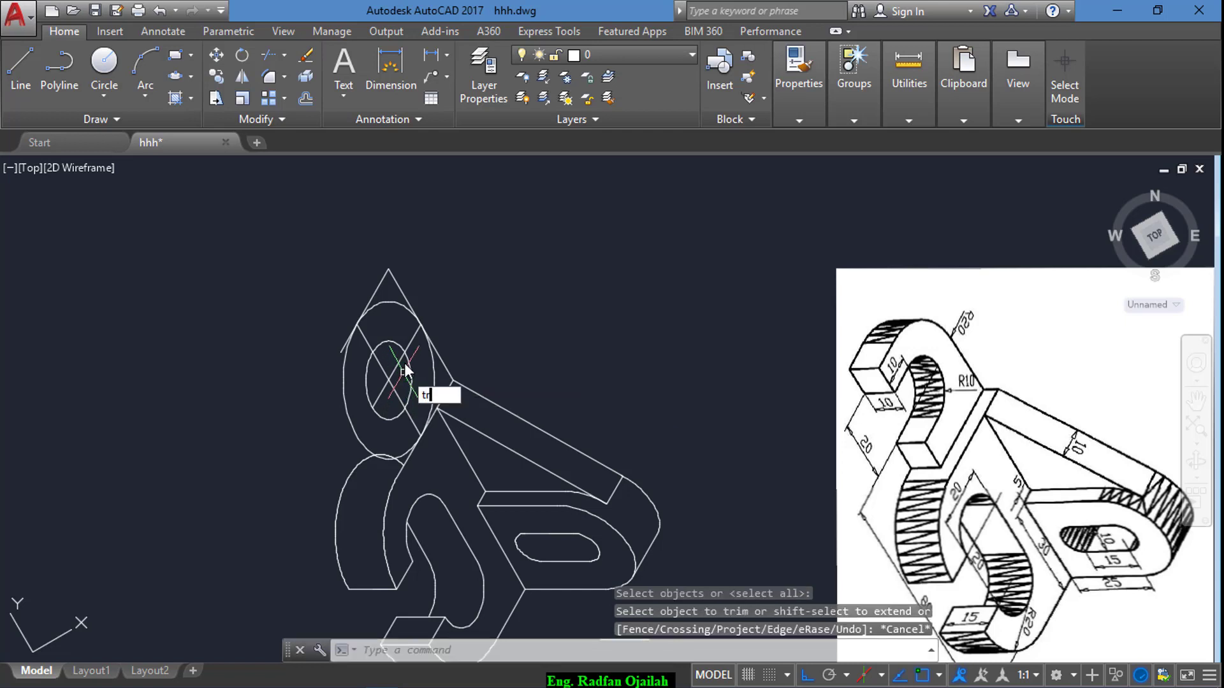
{"action": "key", "text": "Return"}
{"action": "left_click", "coordinate": [391, 381]}
{"action": "key", "text": "Return"}
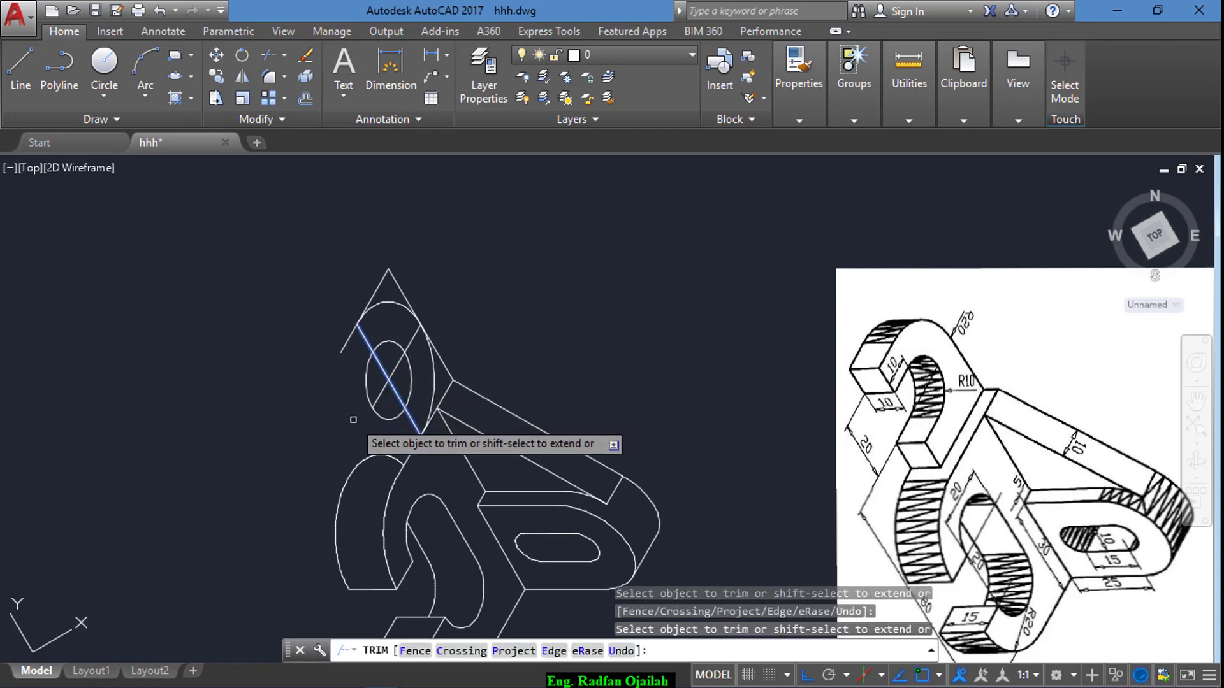
{"action": "left_click", "coordinate": [367, 384]}
{"action": "key", "text": "Escape"}
{"action": "left_click", "coordinate": [376, 403]}
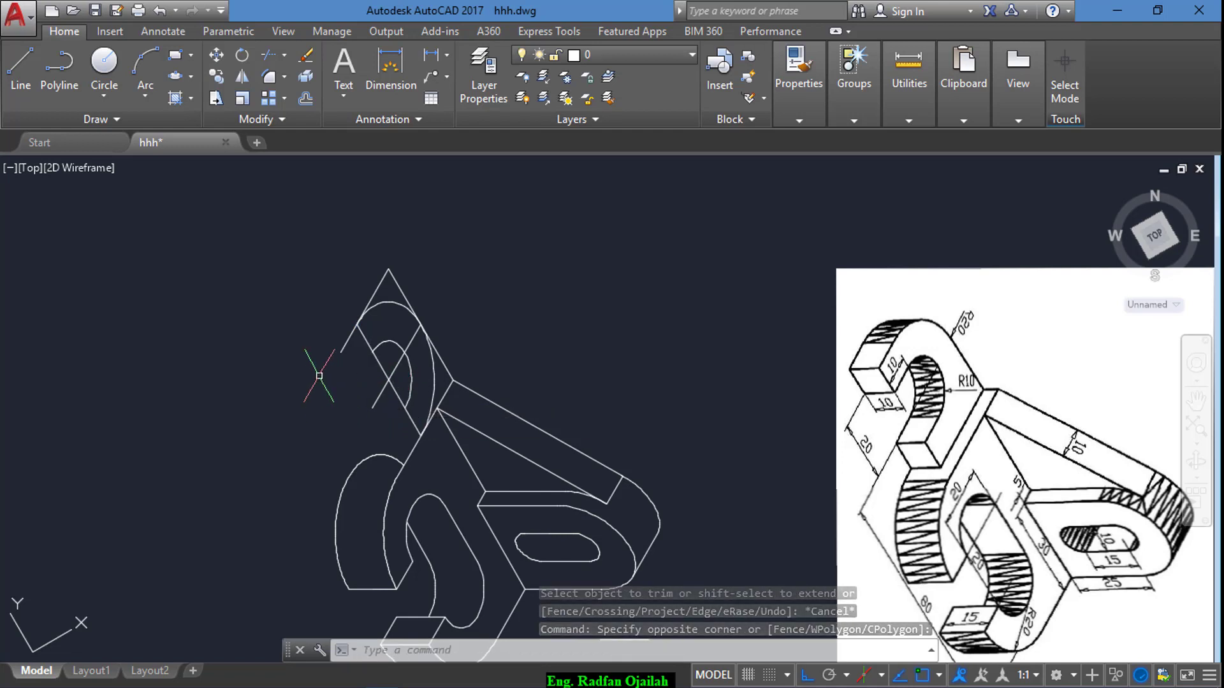
{"action": "key", "text": "Escape"}
- Trim the part of the copied centre line that lies between the ends of the inner arc
{"action": "type", "text": "tr"}
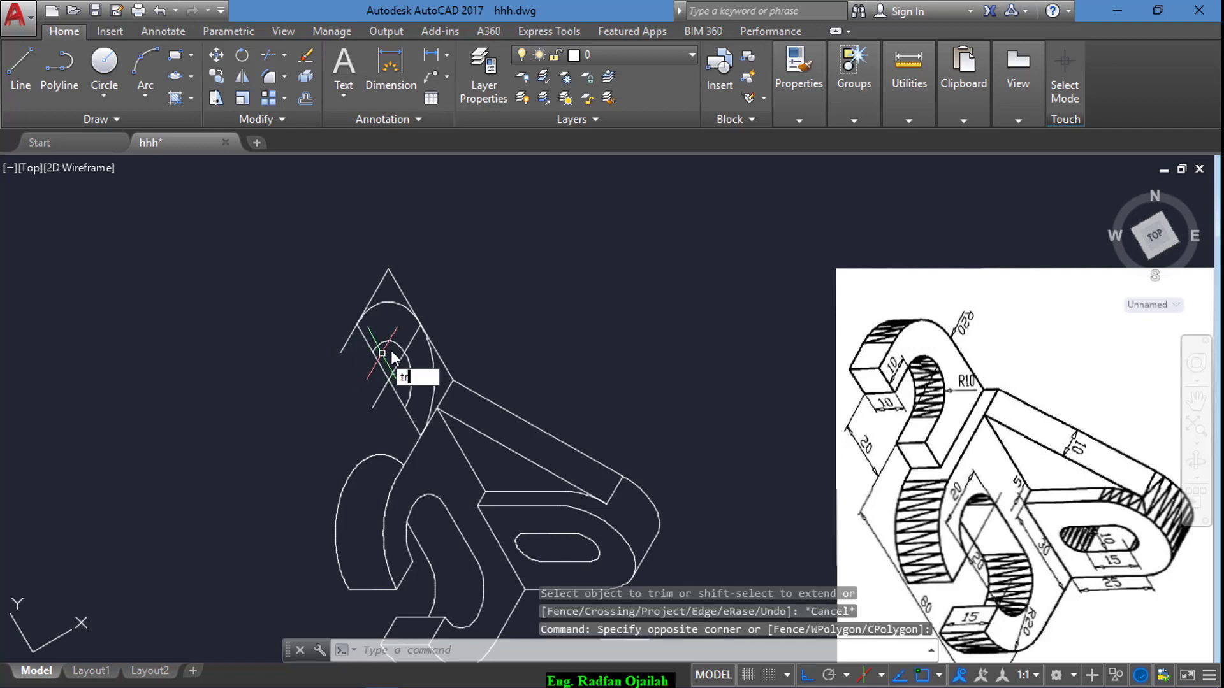
{"action": "key", "text": "Return"}
{"action": "key", "text": "Return"}
{"action": "left_click", "coordinate": [387, 358]}
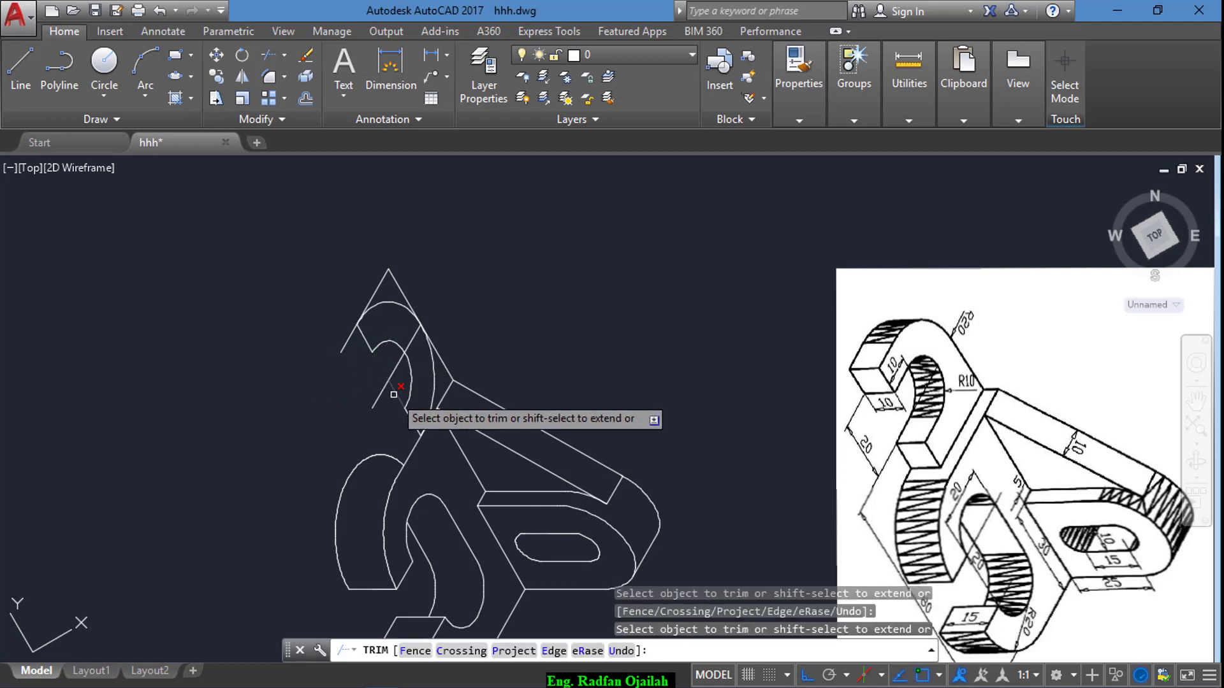
{"action": "key", "text": "Escape"}
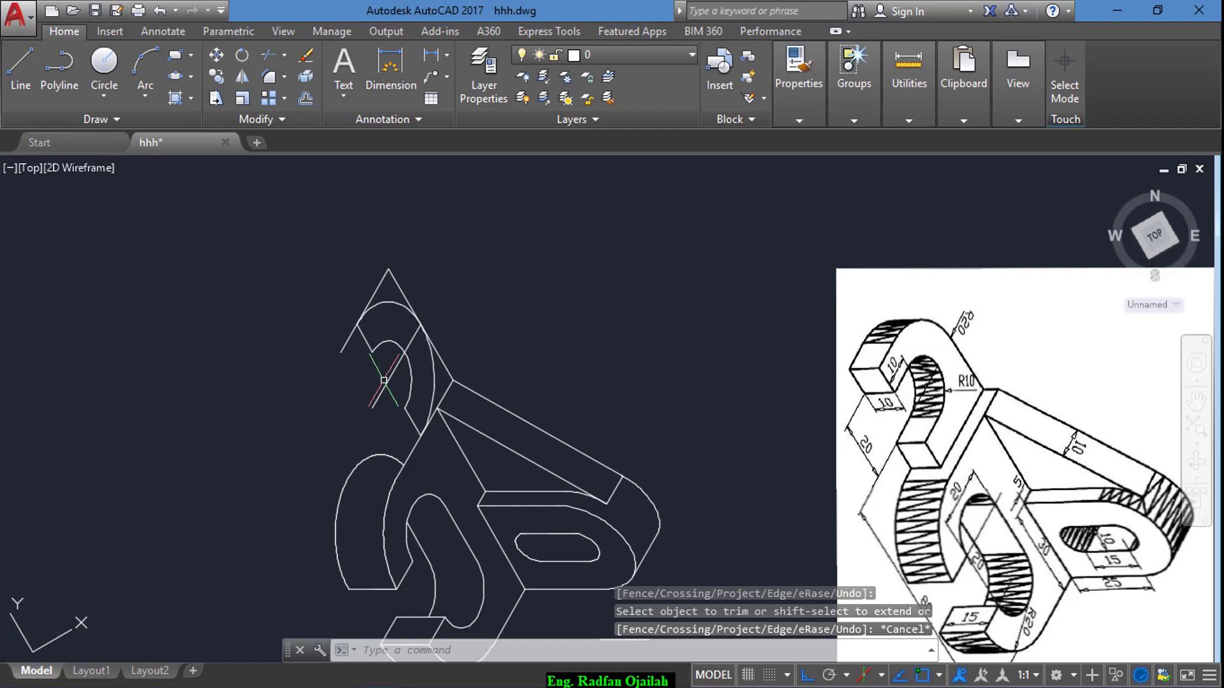
{"action": "type", "text": "co"}
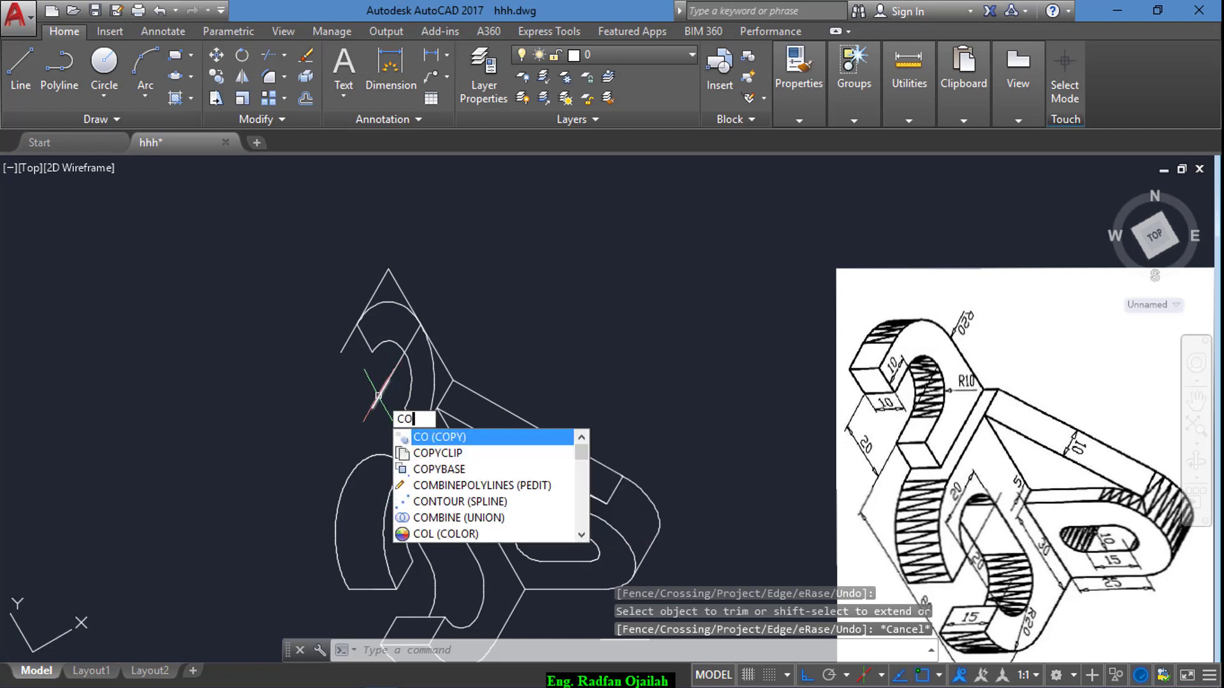
{"action": "key", "text": "Return"}
{"action": "left_click", "coordinate": [383, 389]}
{"action": "key", "text": "Return"}
{"action": "left_click", "coordinate": [388, 381]}
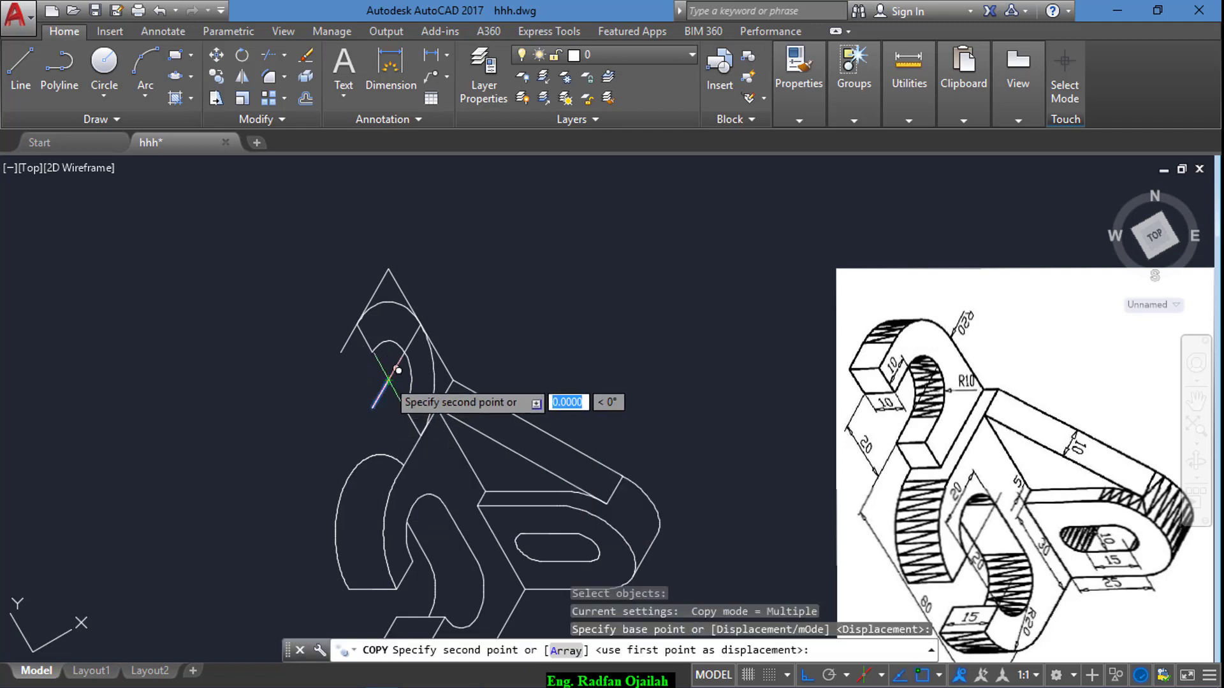
{"action": "key", "text": "Escape"}
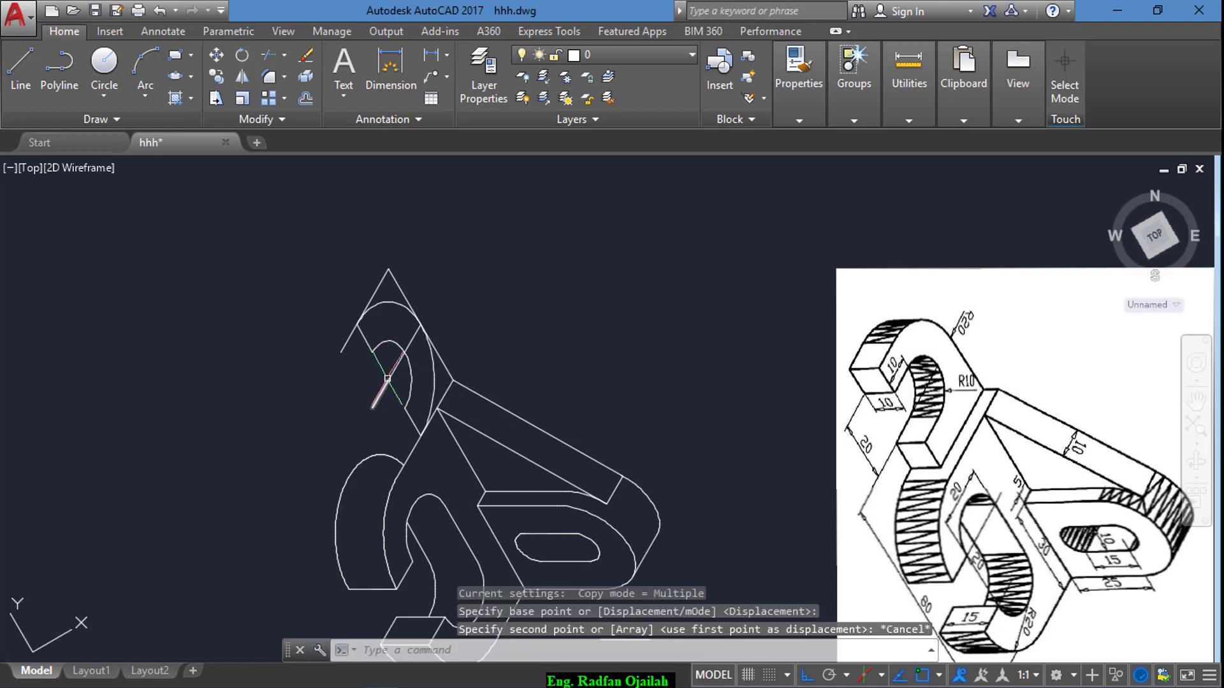
- Copy the 10-unit segment from the arcs' centre to both ends of the inner arc and to the upper end of the outer arc
{"action": "type", "text": "co"}
{"action": "key", "text": "Return"}
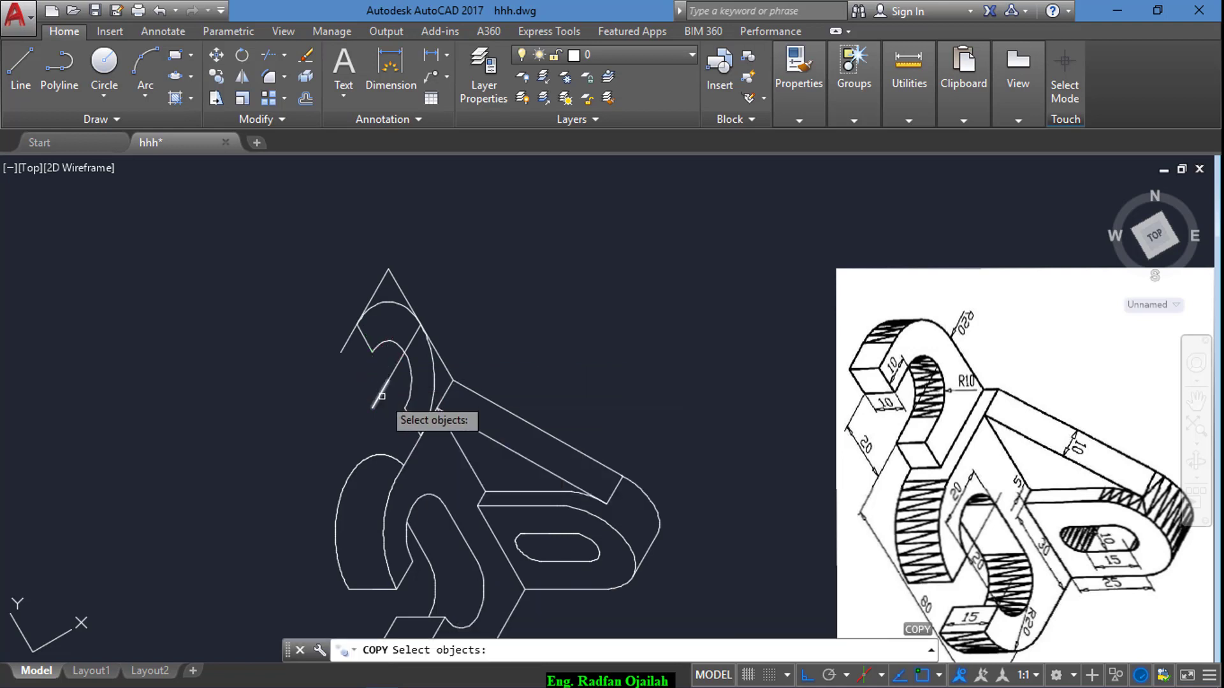
{"action": "left_click", "coordinate": [384, 390]}
{"action": "key", "text": "Return"}
{"action": "left_click", "coordinate": [388, 381]}
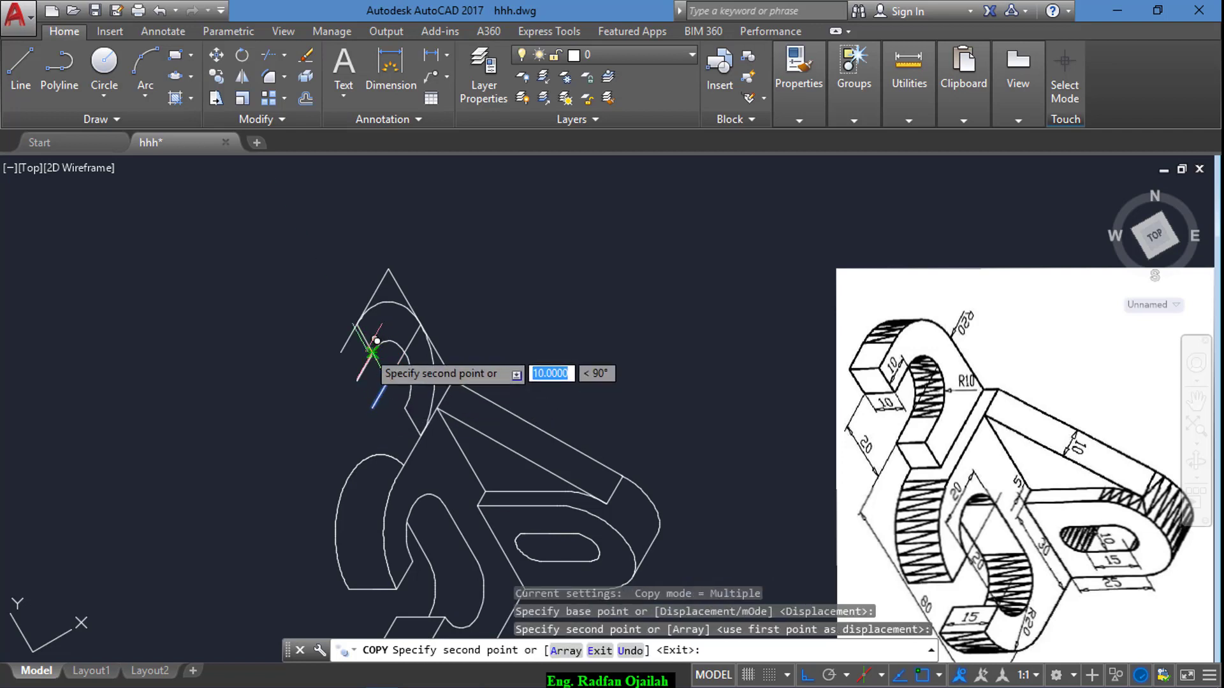
{"action": "left_click", "coordinate": [356, 325]}
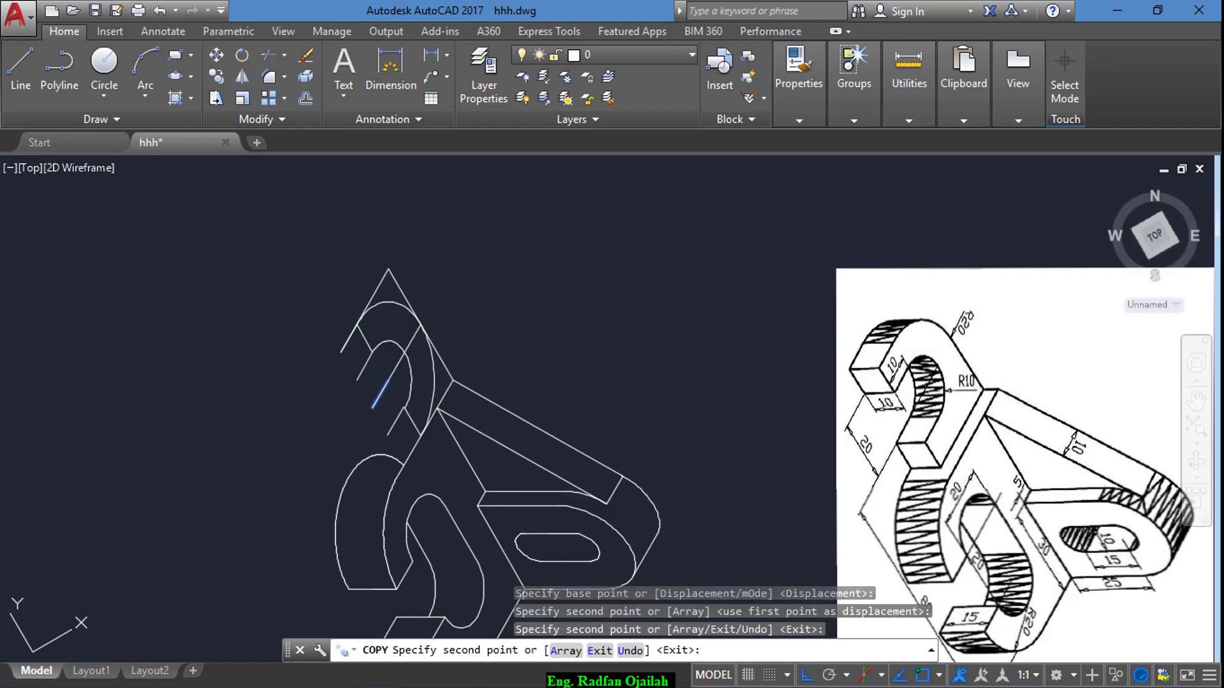
{"action": "left_click", "coordinate": [405, 409]}
{"action": "key", "text": "Escape"}
{"action": "scroll", "coordinate": [351, 341], "scroll_direction": "up", "scroll_amount": 2}
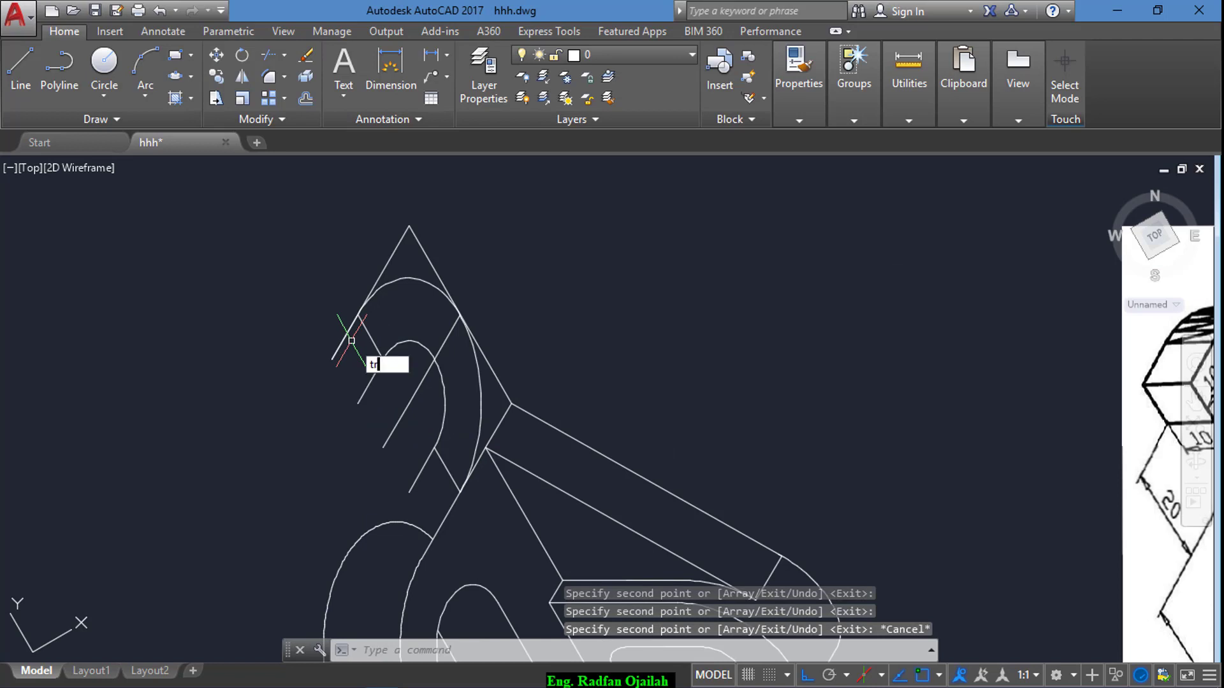
- Erase the short line joining the upper ends of the hook's outer and inner arcs
{"action": "type", "text": "tr"}
{"action": "key", "text": "Return"}
{"action": "key", "text": "Return"}
{"action": "left_click", "coordinate": [365, 333]}
{"action": "key", "text": "Escape"}
{"action": "left_click", "coordinate": [369, 337]}
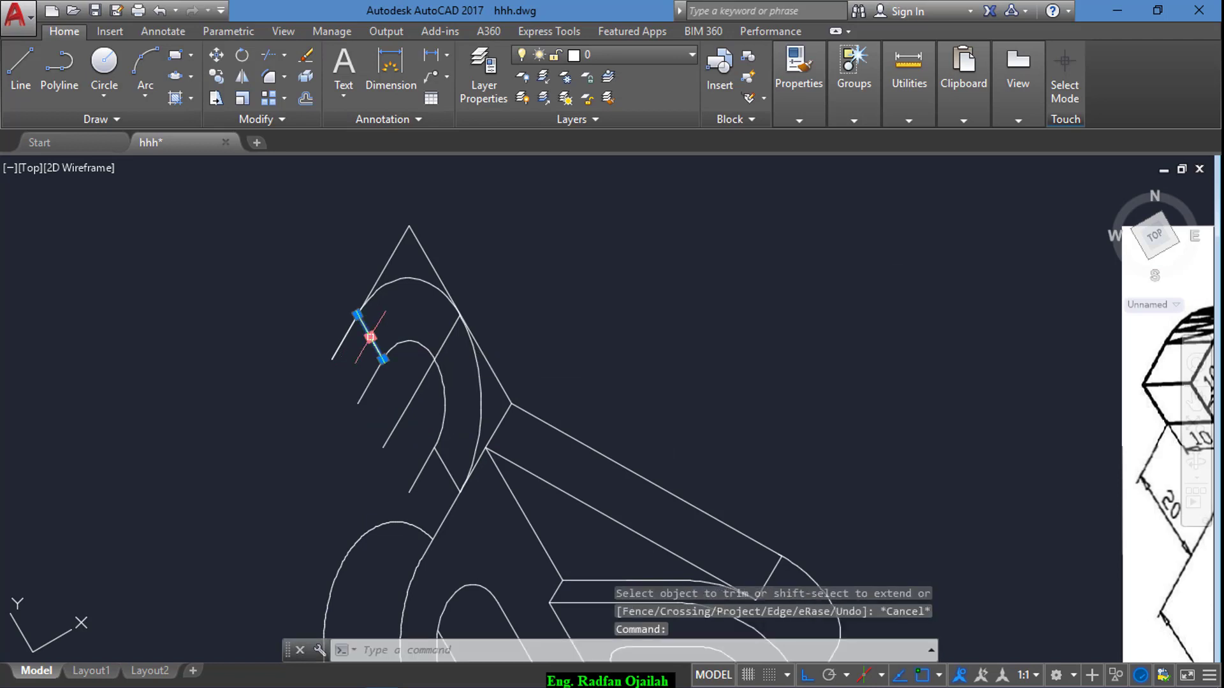
{"action": "key", "text": "Delete"}
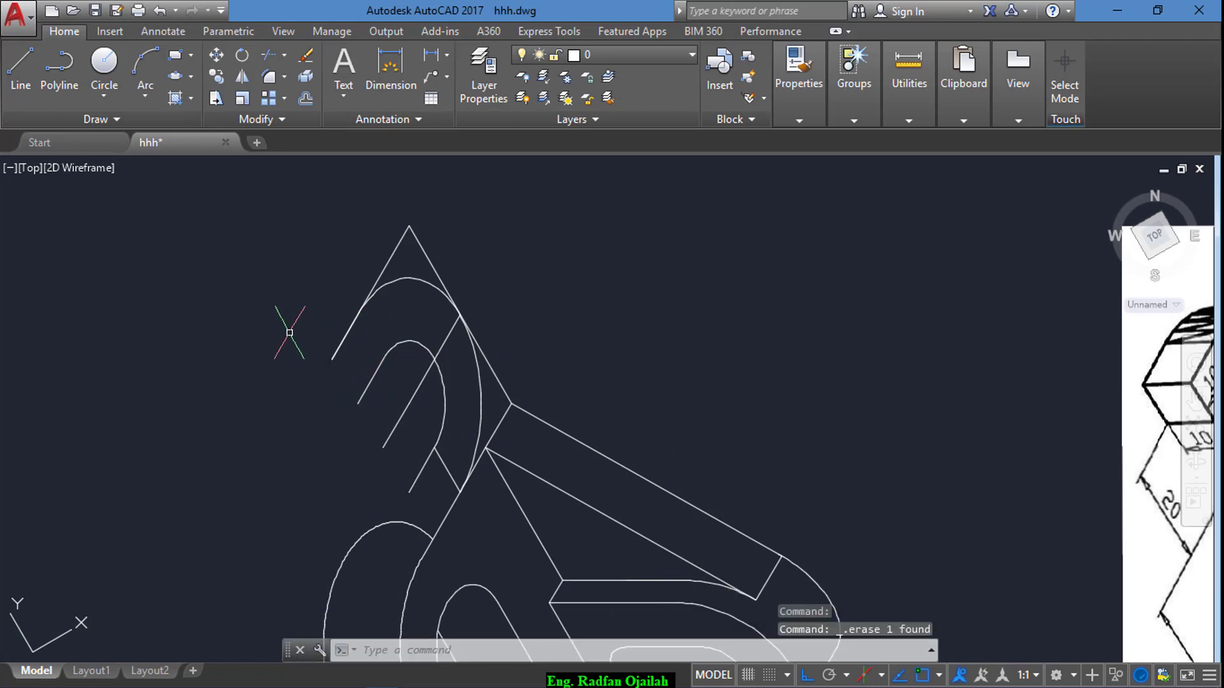
- Erase the slanted guide line running from the peak above the outer arc to the hook's outer end
{"action": "scroll", "coordinate": [289, 333], "scroll_direction": "down", "scroll_amount": 2}
{"action": "type", "text": "tr"}
{"action": "key", "text": "Return"}
{"action": "key", "text": "Return"}
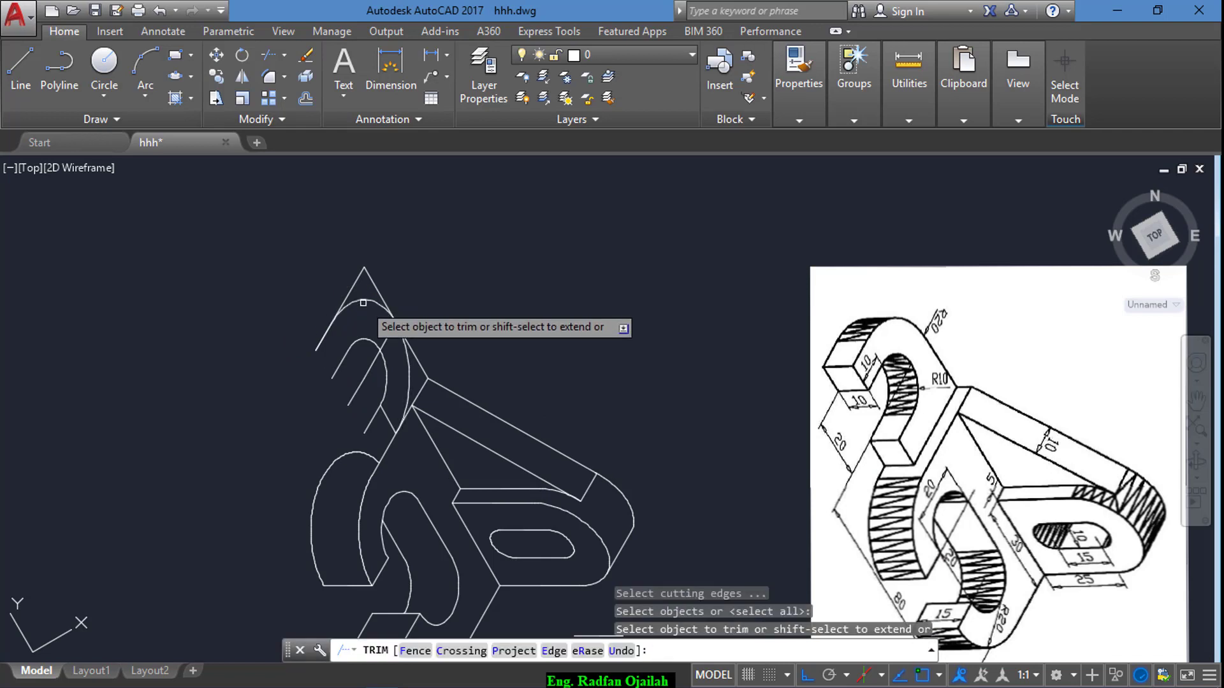
{"action": "key", "text": "Escape"}
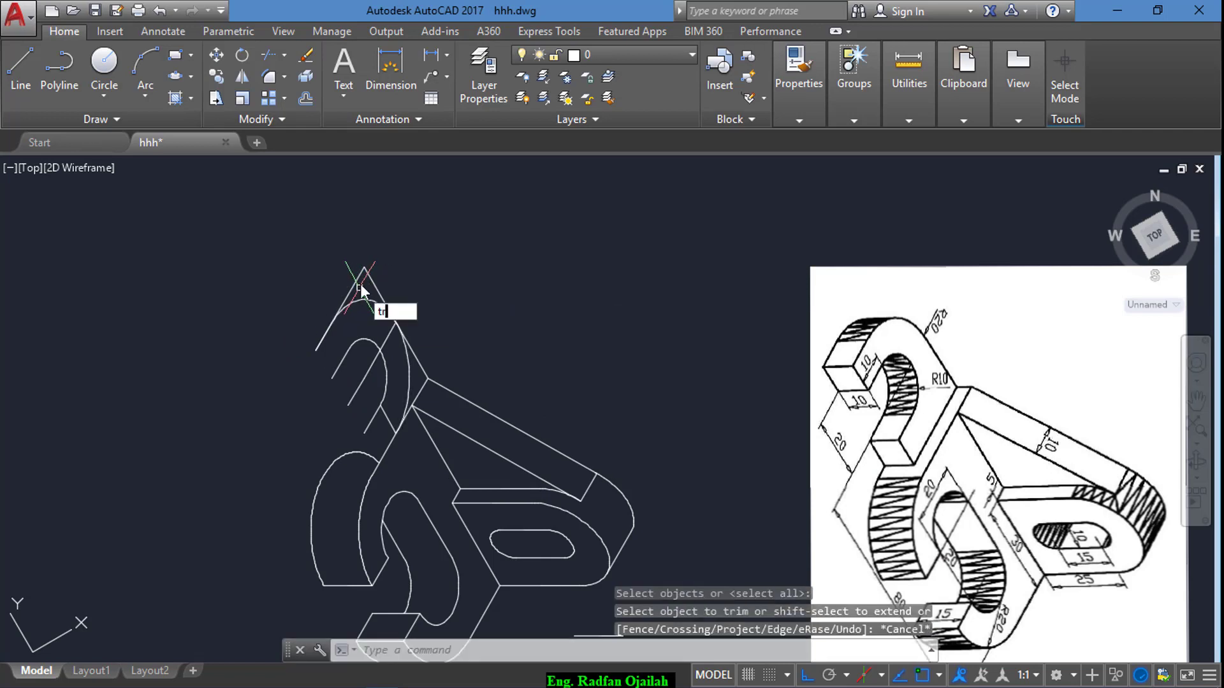
{"action": "key", "text": "Return"}
{"action": "key", "text": "Return"}
{"action": "key", "text": "Escape"}
{"action": "left_click", "coordinate": [357, 284]}
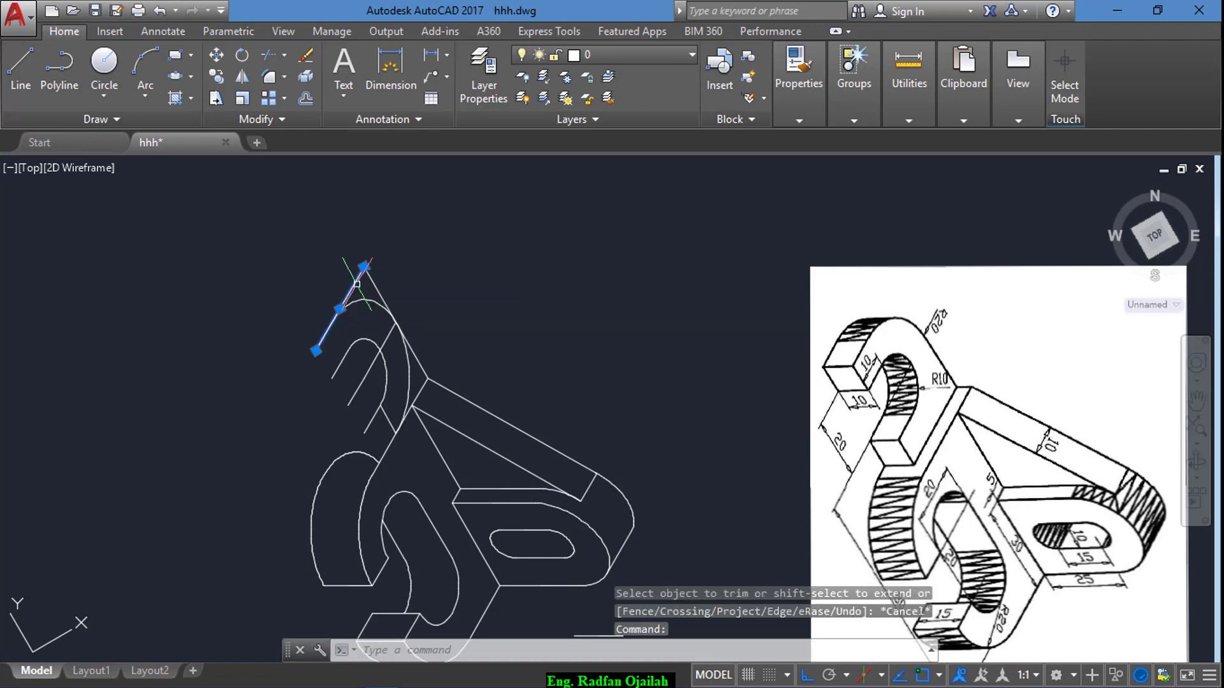
{"action": "key", "text": "Delete"}
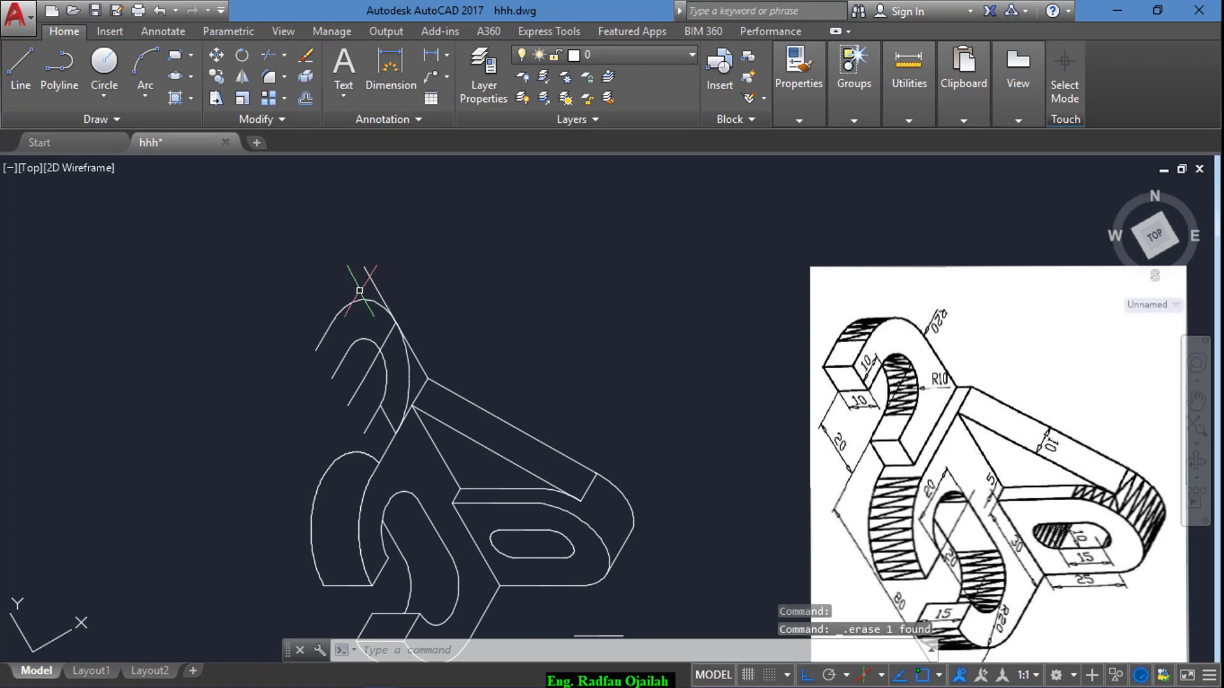
- Trim the other guide line beyond the outer arc and the part of the outer arc below its tangent point
{"action": "type", "text": "tr"}
{"action": "key", "text": "Return"}
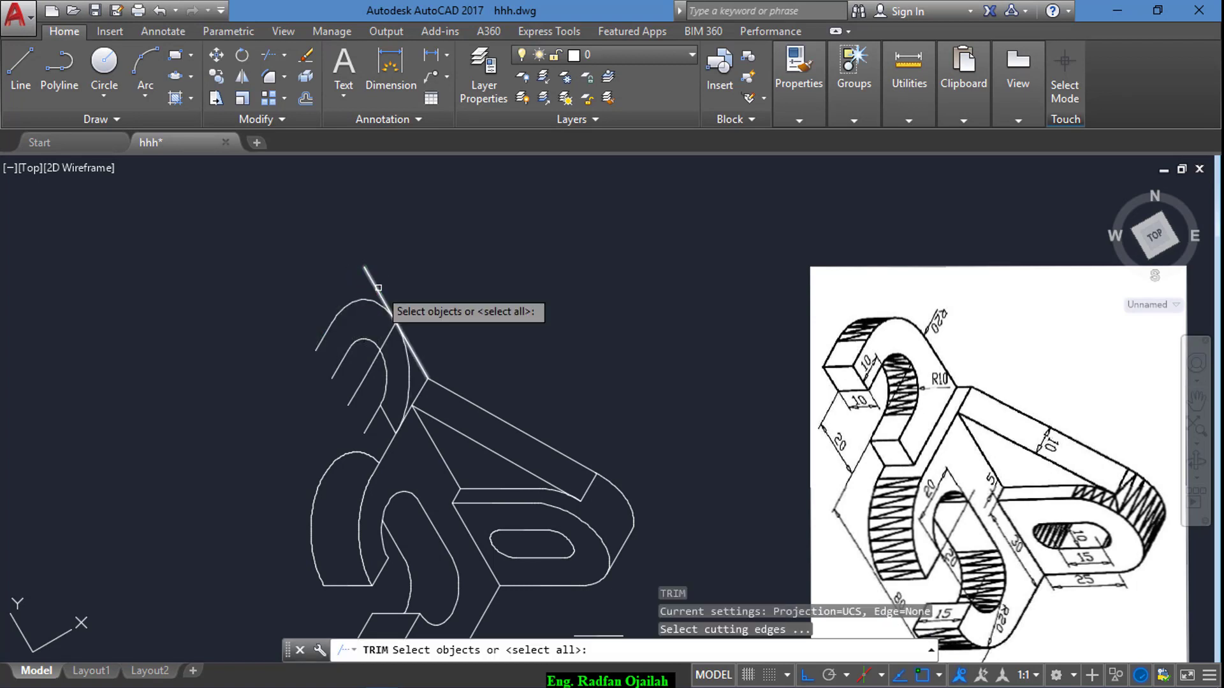
{"action": "key", "text": "Return"}
{"action": "left_click", "coordinate": [378, 286]}
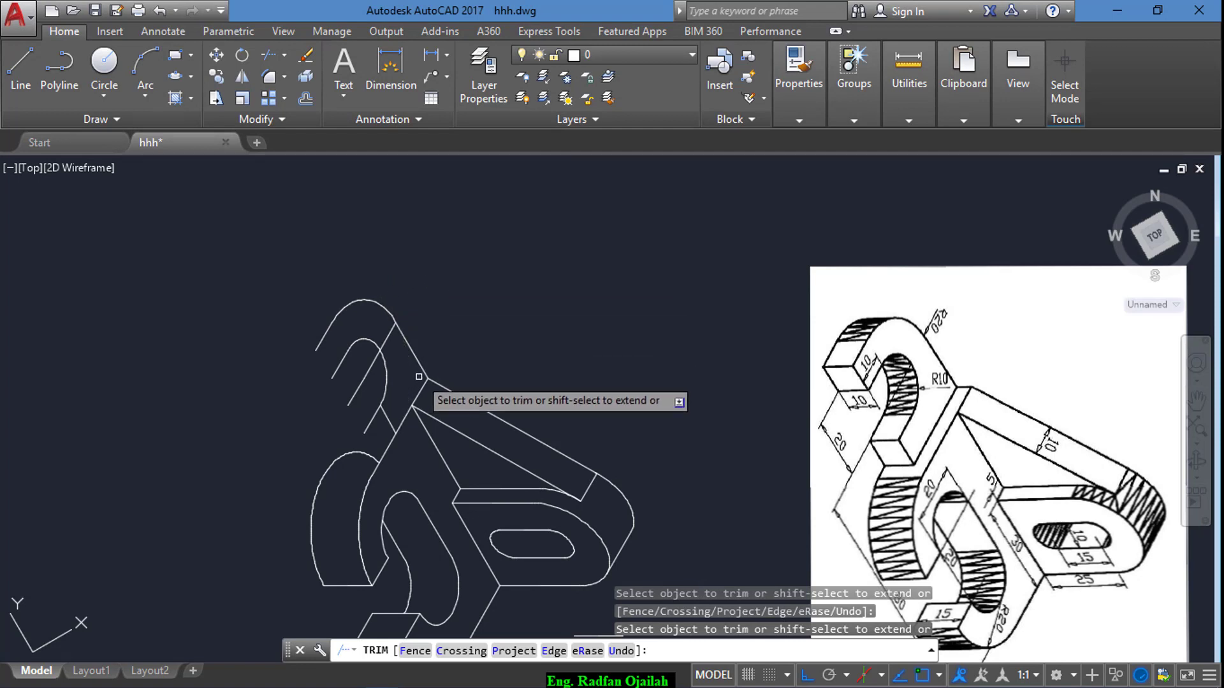
{"action": "key", "text": "Escape"}
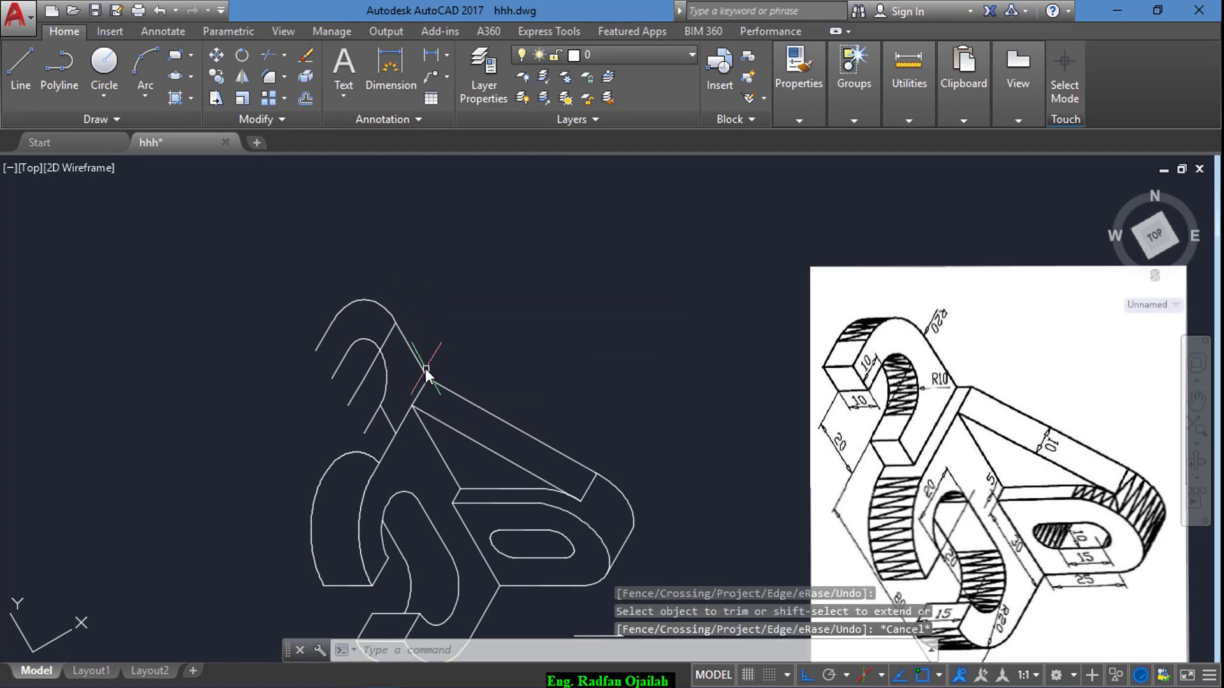
- Draw a 10-unit horizontal line on the left isoplane from the outer end of the upper hook
{"action": "type", "text": "l"}
{"action": "key", "text": "Return"}
{"action": "left_click", "coordinate": [316, 350]}
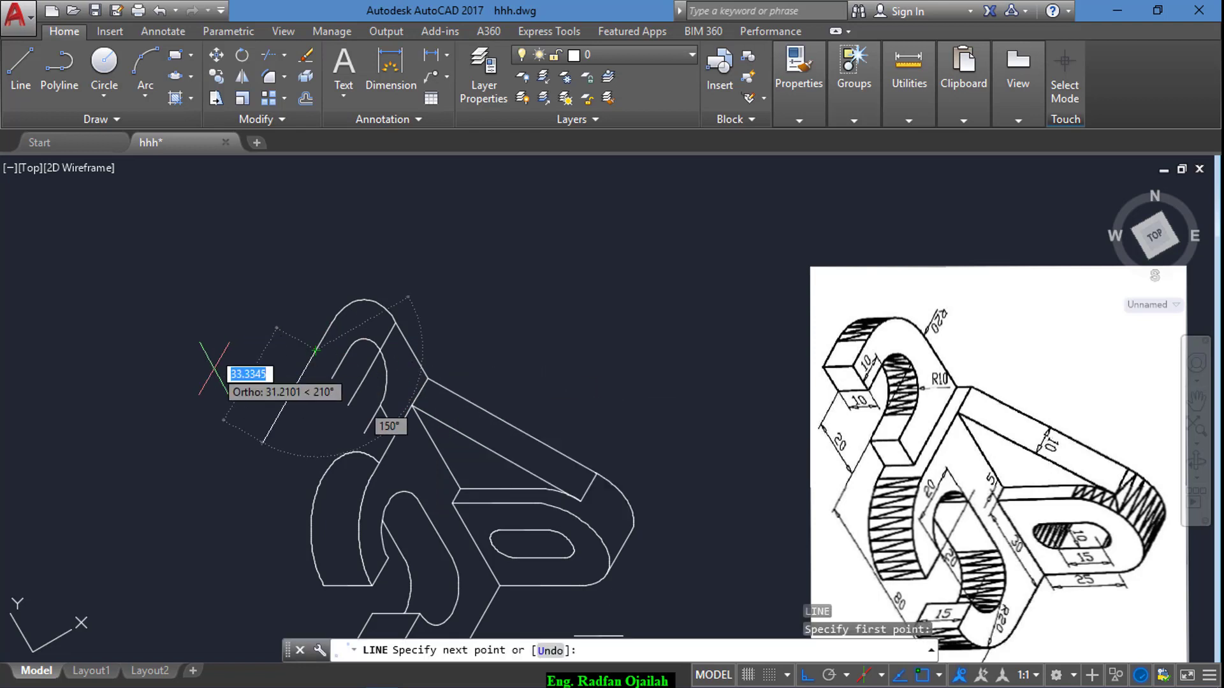
{"action": "key", "text": "F6"}
{"action": "key", "text": "F5"}
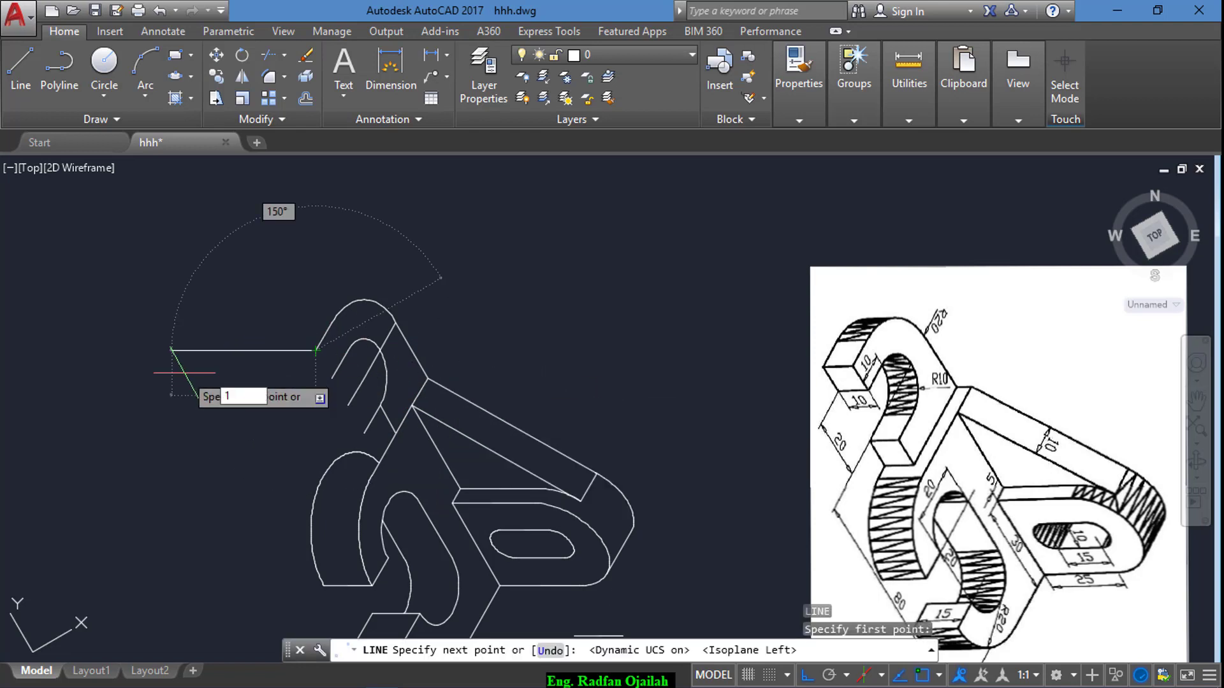
{"action": "type", "text": "10"}
{"action": "key", "text": "Return"}
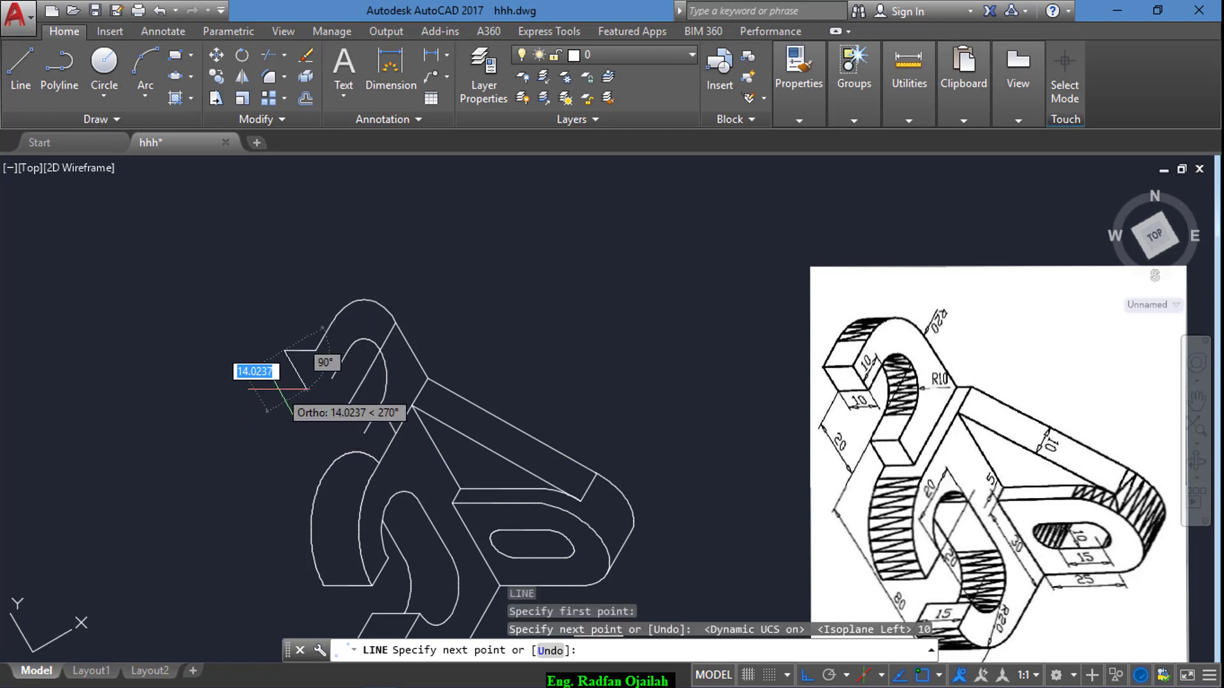
{"action": "key", "text": "Escape"}
{"action": "key", "text": "Escape"}
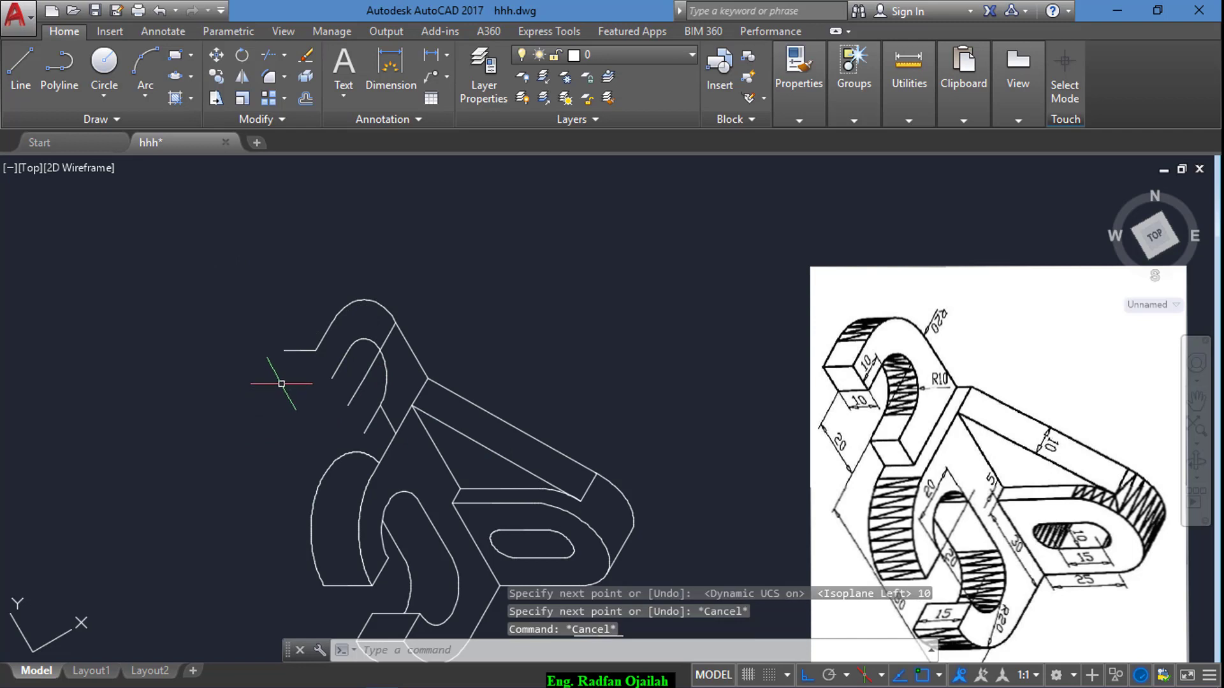
- Close the hook's upper tip with a line between the ends of its outer and inner profiles
{"action": "type", "text": "L"}
{"action": "key", "text": "Return"}
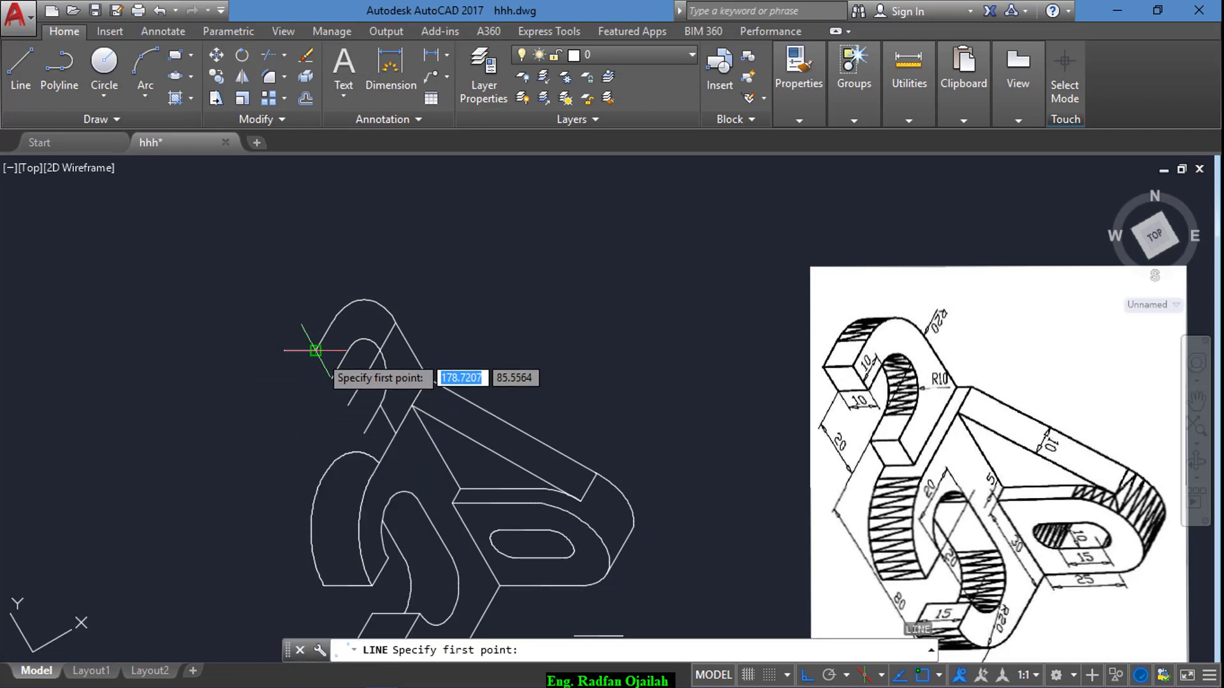
{"action": "left_click", "coordinate": [316, 350]}
{"action": "left_click", "coordinate": [330, 378]}
{"action": "key", "text": "Return"}
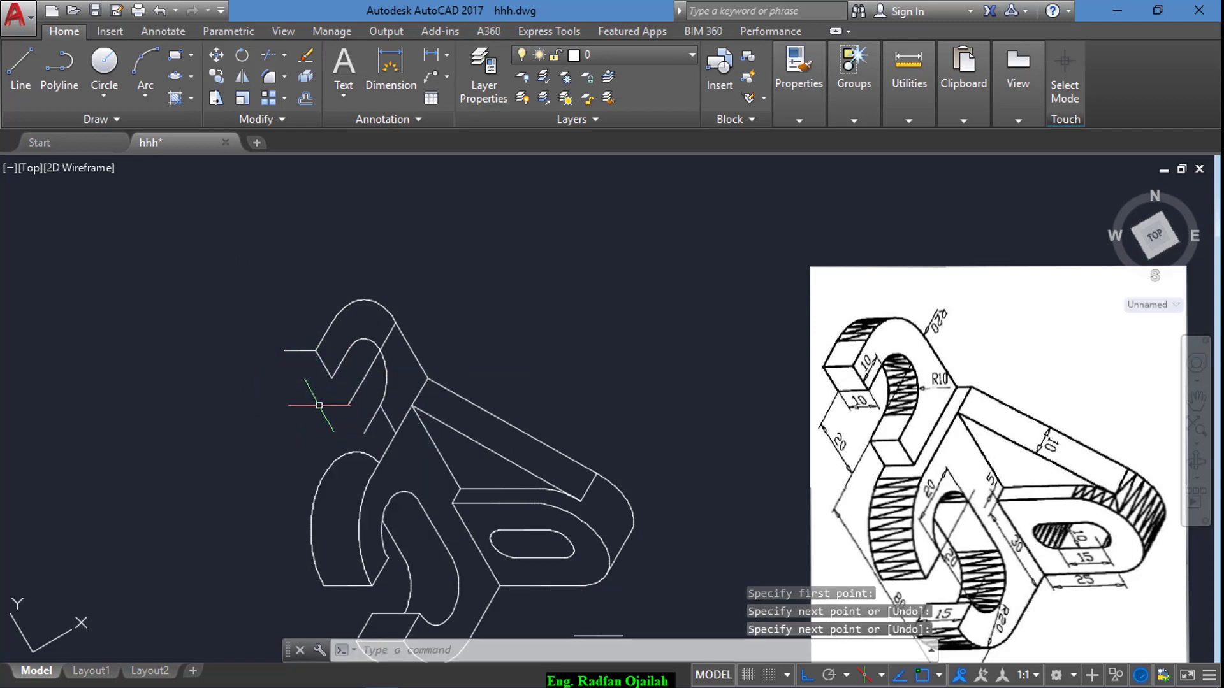
- Copy the 10-unit horizontal line to the tip's inner corner, the hook's lower inner end and the bracket edge below it
{"action": "type", "text": "CP"}
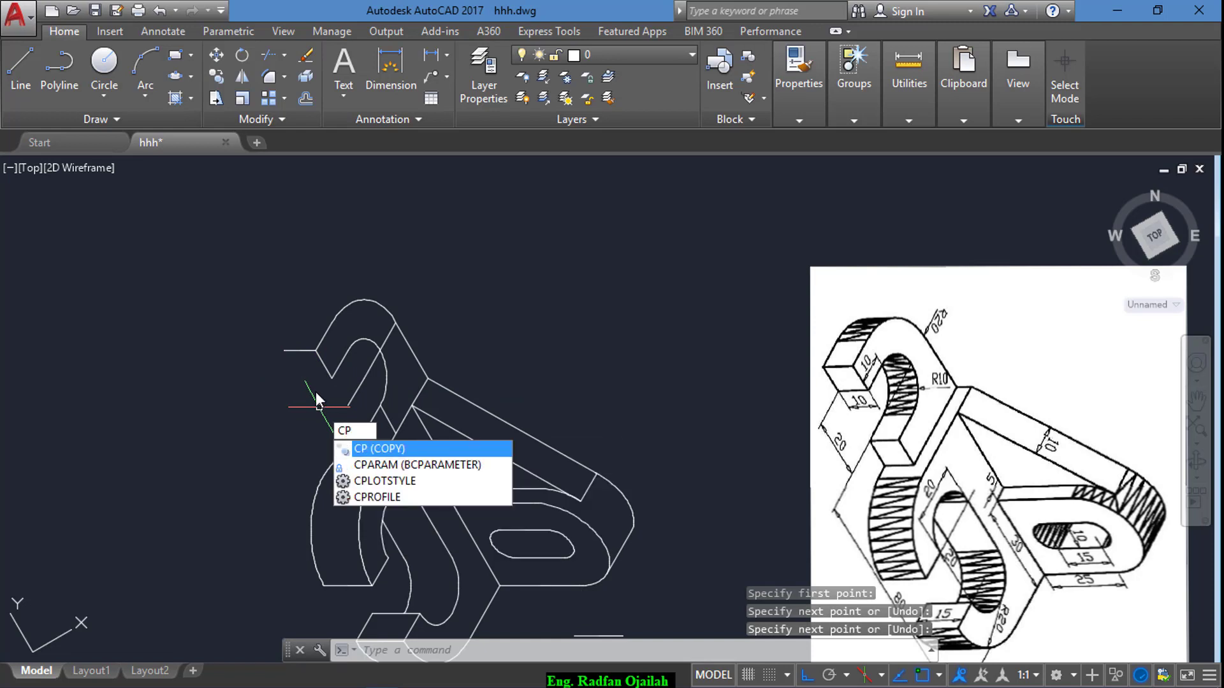
{"action": "key", "text": "Escape"}
{"action": "type", "text": "cp"}
{"action": "key", "text": "Return"}
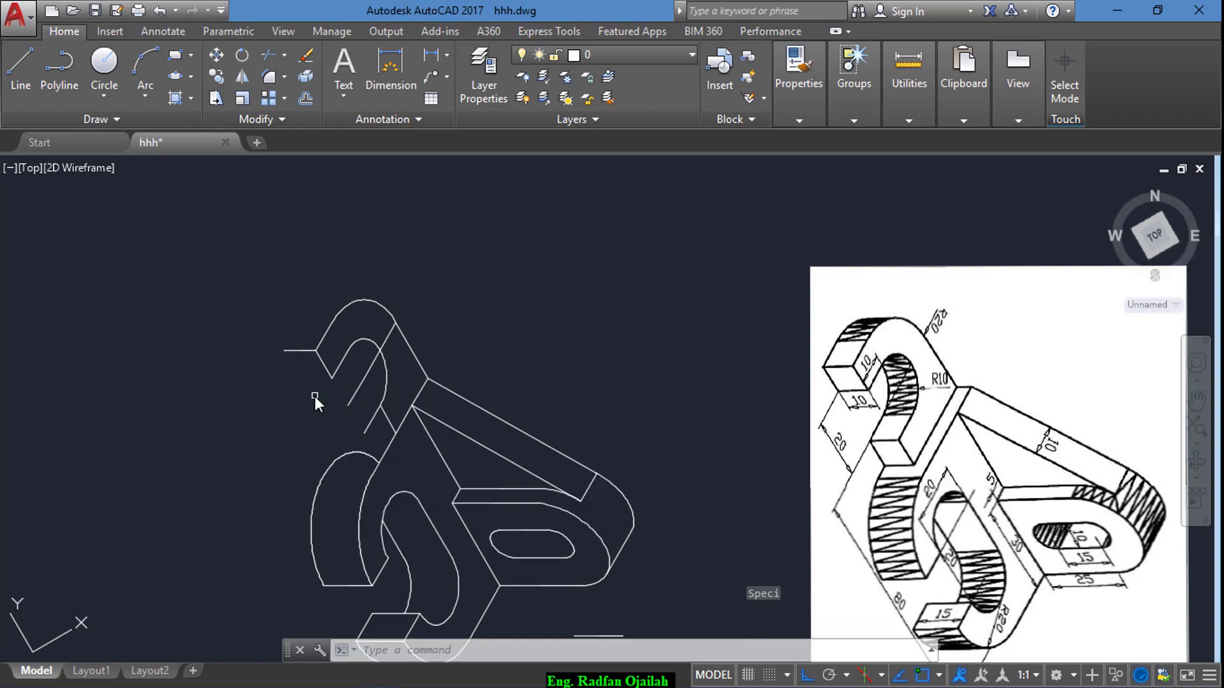
{"action": "left_click", "coordinate": [294, 351]}
{"action": "key", "text": "Return"}
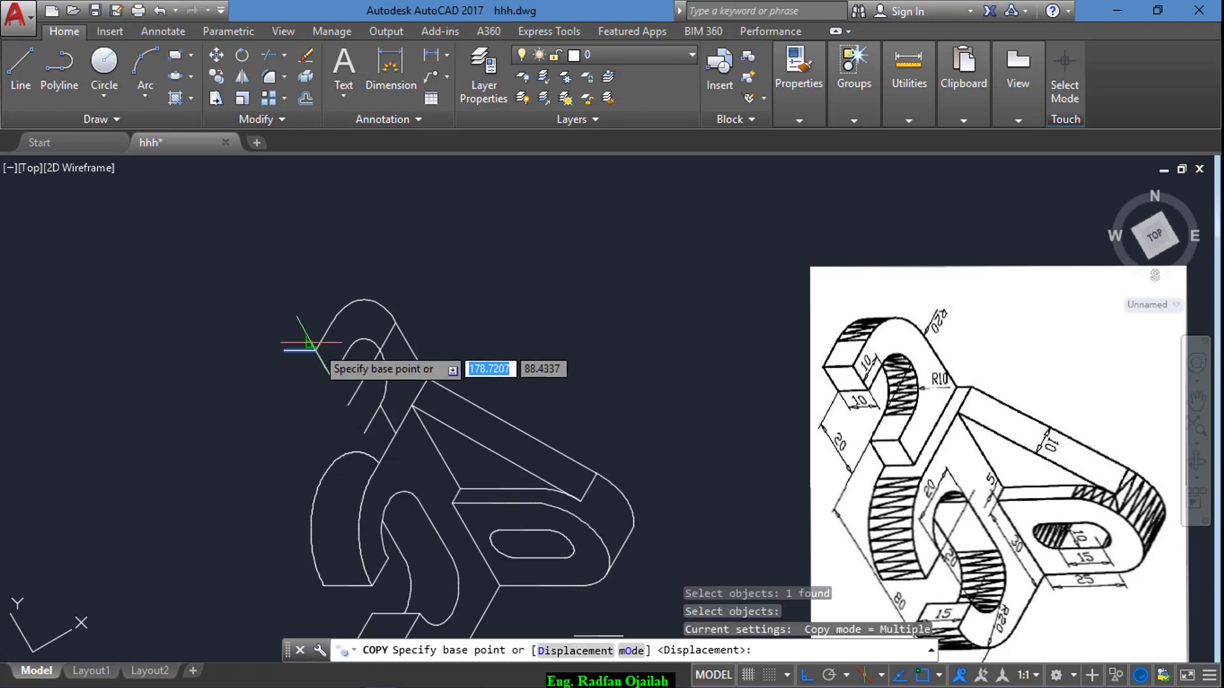
{"action": "left_click", "coordinate": [315, 350]}
{"action": "left_click", "coordinate": [331, 378]}
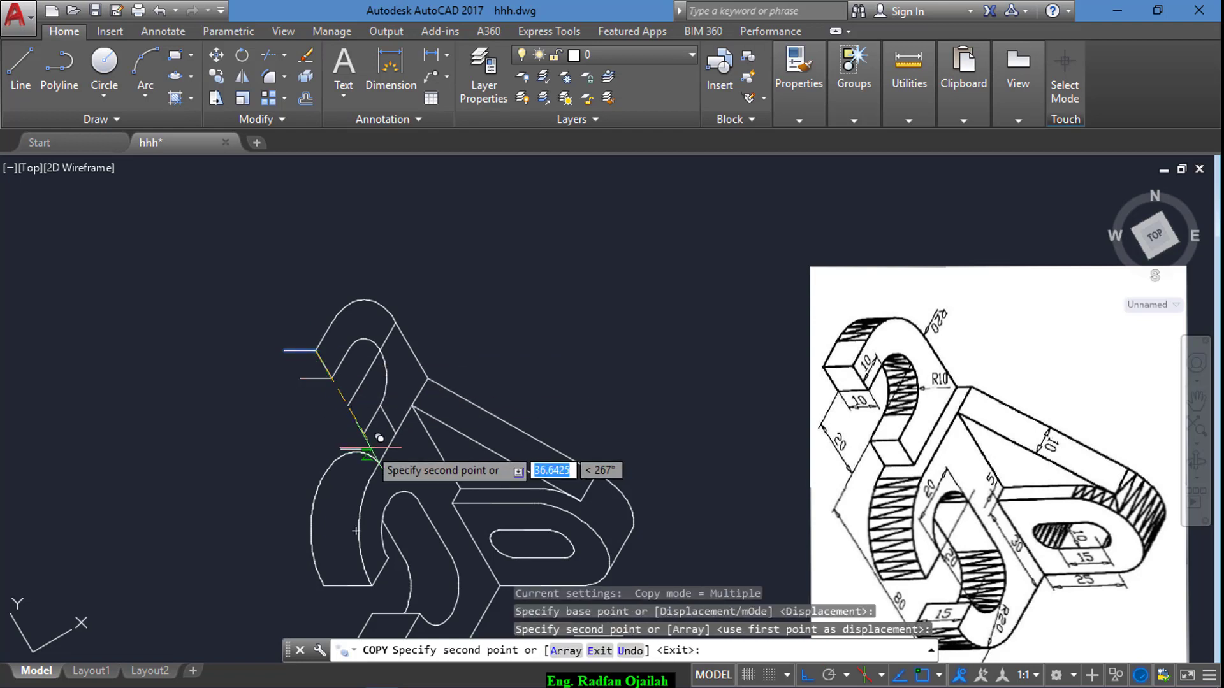
{"action": "left_click", "coordinate": [364, 434]}
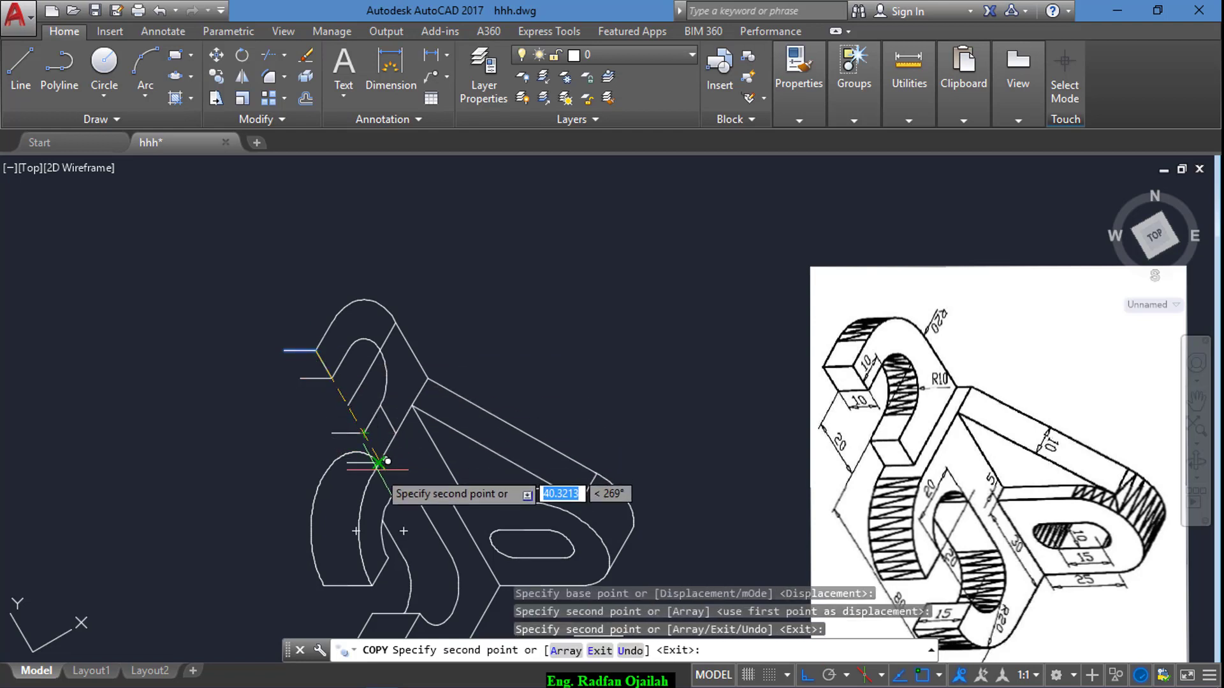
{"action": "left_click", "coordinate": [379, 463]}
{"action": "key", "text": "Escape"}
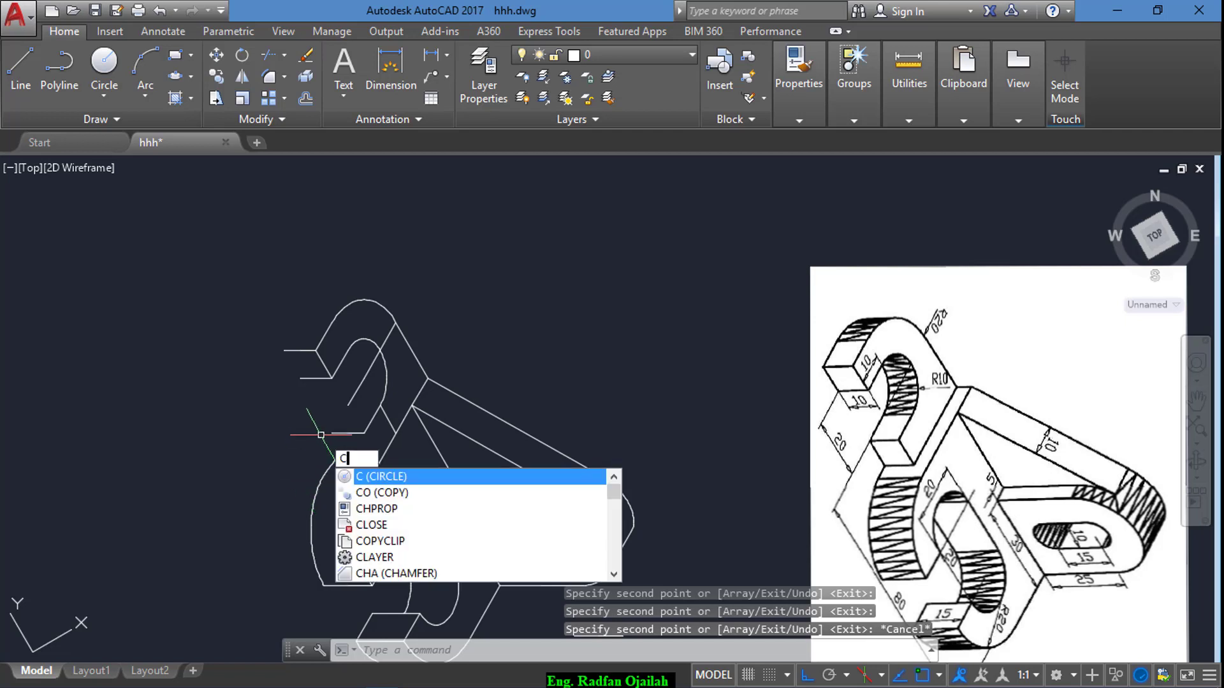
- Copy the hook's tip line to the lower end, joining the inner profile to the bracket edge
{"action": "type", "text": "o"}
{"action": "key", "text": "Return"}
{"action": "left_click", "coordinate": [326, 368]}
{"action": "key", "text": "Return"}
{"action": "left_click", "coordinate": [332, 378]}
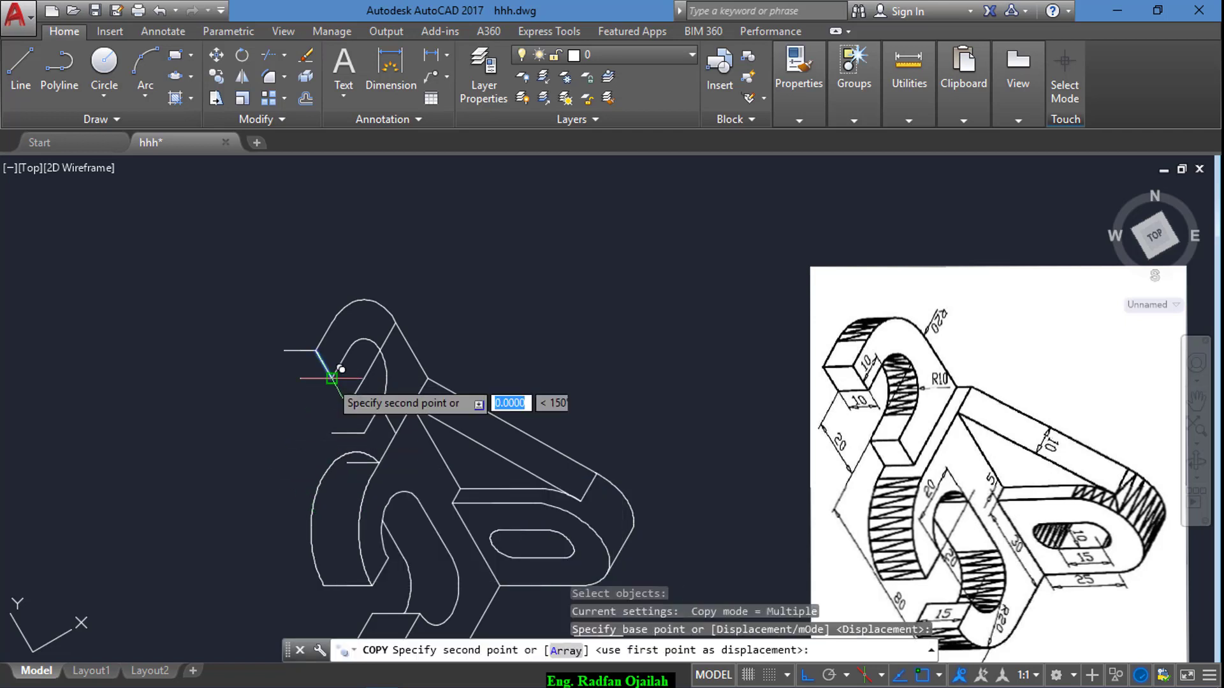
{"action": "left_click", "coordinate": [379, 463]}
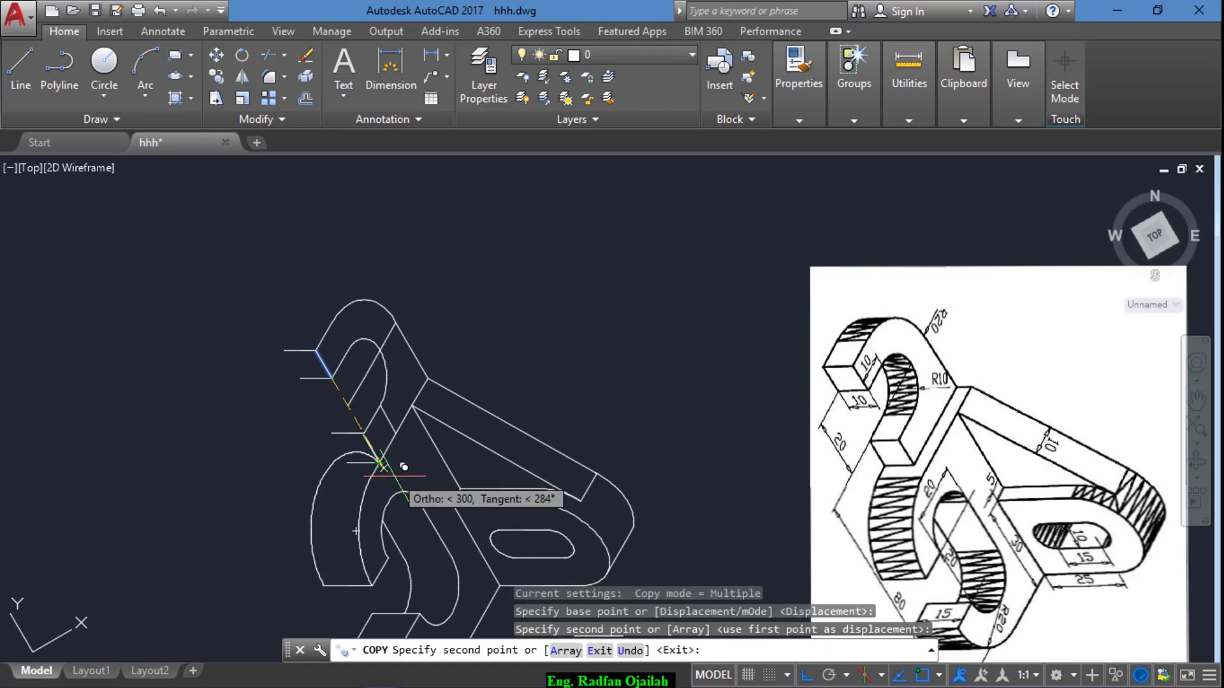
{"action": "key", "text": "Escape"}
- Erase the rear outer arc of the lower curved part beneath the hook
{"action": "scroll", "coordinate": [370, 457], "scroll_direction": "up", "scroll_amount": 3}
{"action": "scroll", "coordinate": [319, 379], "scroll_direction": "down", "scroll_amount": 2}
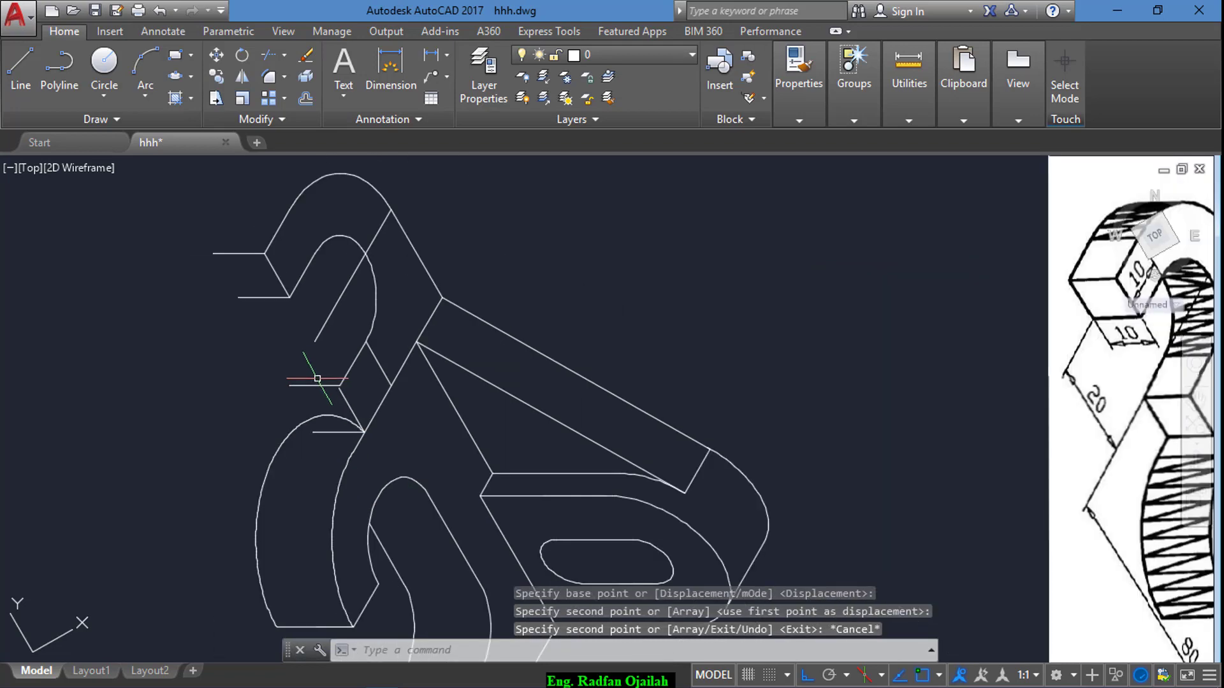
{"action": "left_click", "coordinate": [276, 460]}
{"action": "key", "text": "Delete"}
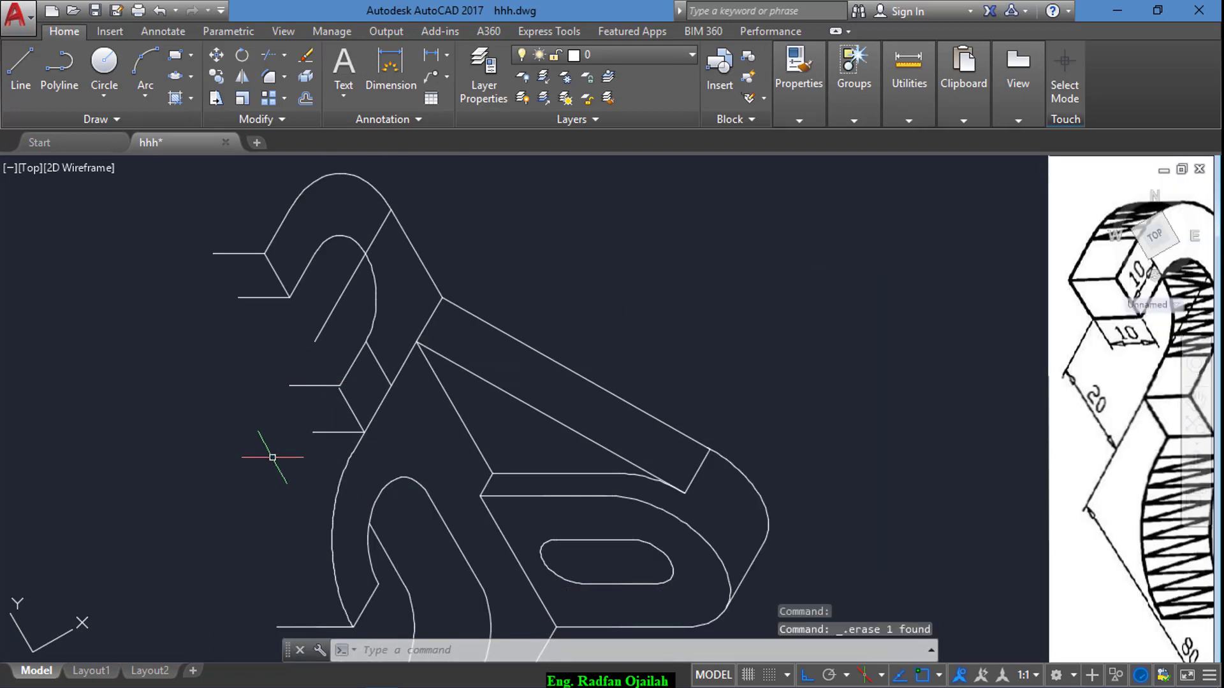
- Copy the lower part's front arc and its slanted line to the far end of the 10-unit line below the hook
{"action": "type", "text": "co"}
{"action": "key", "text": "Return"}
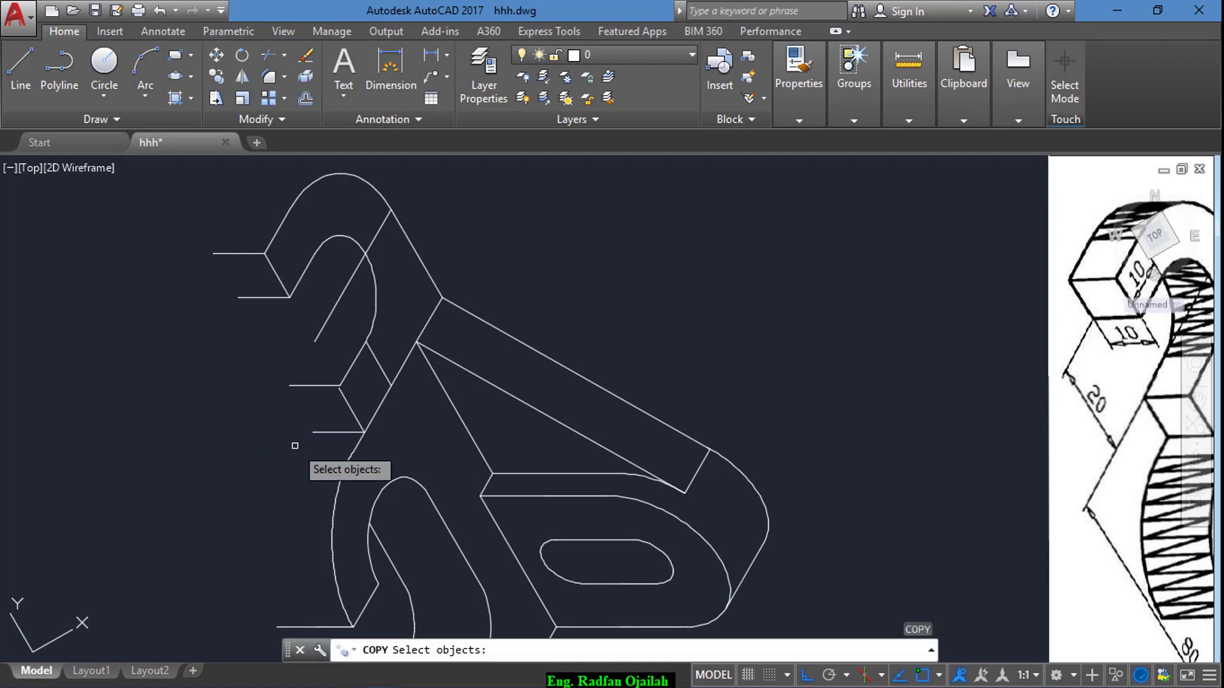
{"action": "left_click", "coordinate": [347, 462]}
{"action": "left_click", "coordinate": [399, 367]}
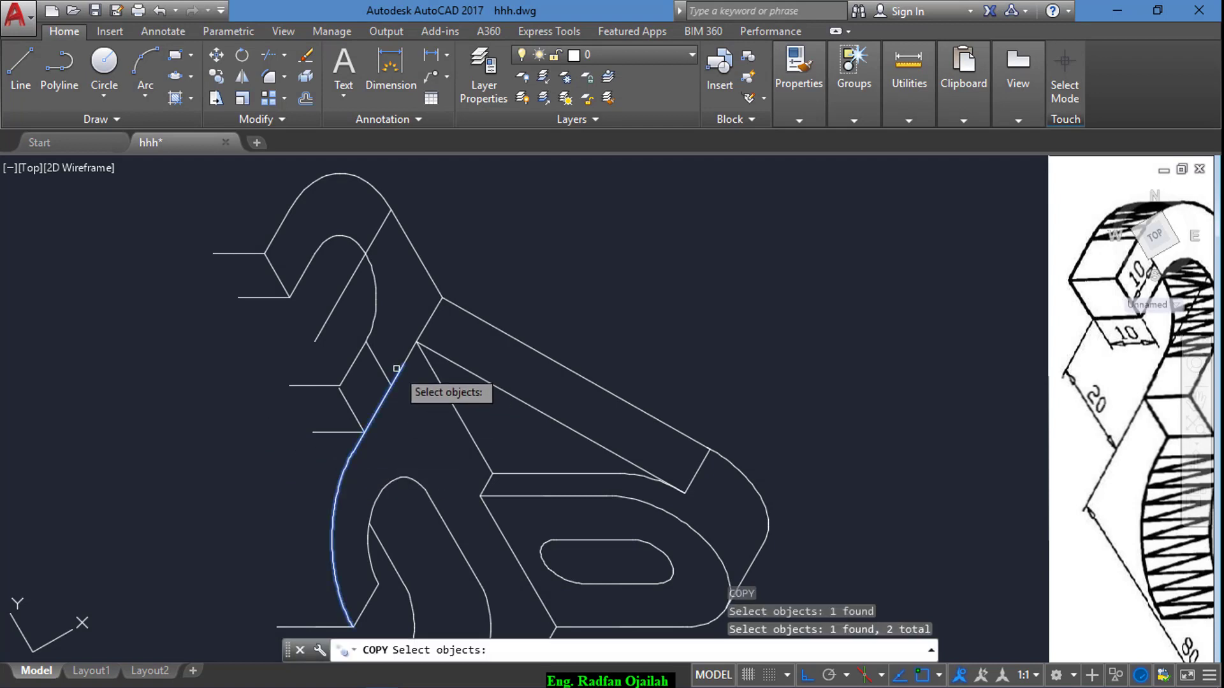
{"action": "key", "text": "Return"}
{"action": "left_click", "coordinate": [363, 432]}
{"action": "left_click", "coordinate": [312, 433]}
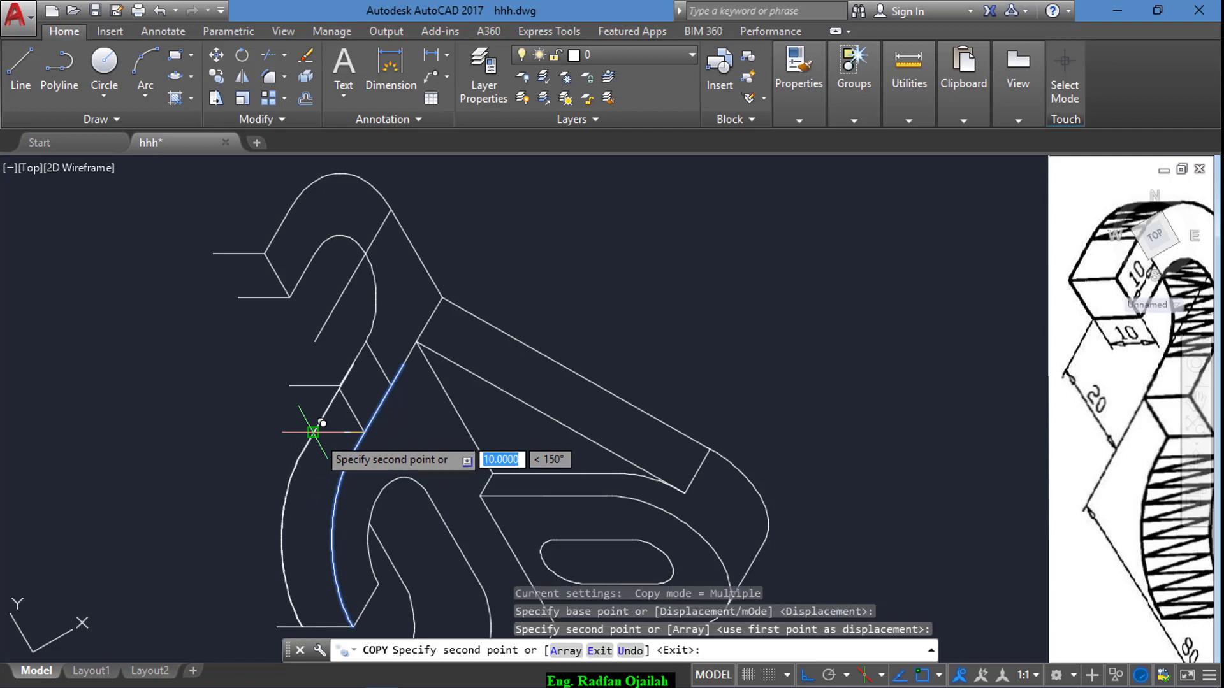
{"action": "key", "text": "Escape"}
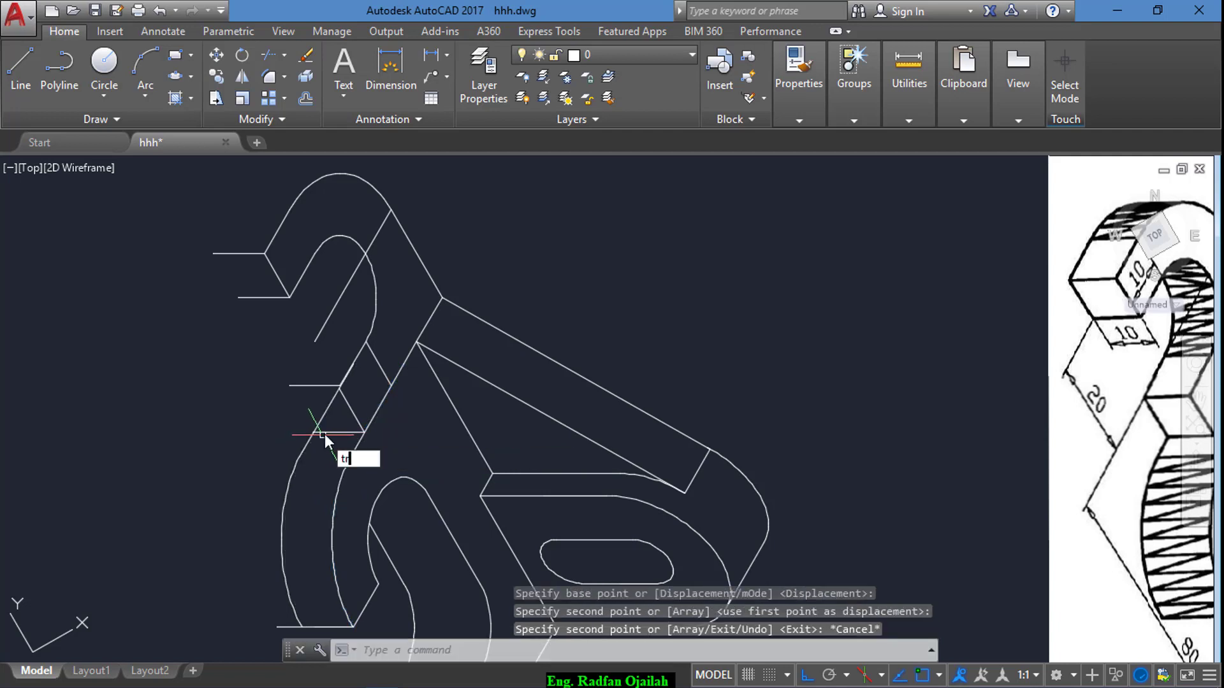
- Trim the copied slanted line above the 10-unit horizontal edge
{"action": "type", "text": "tr"}
{"action": "key", "text": "Return"}
{"action": "left_click", "coordinate": [327, 431]}
{"action": "key", "text": "Return"}
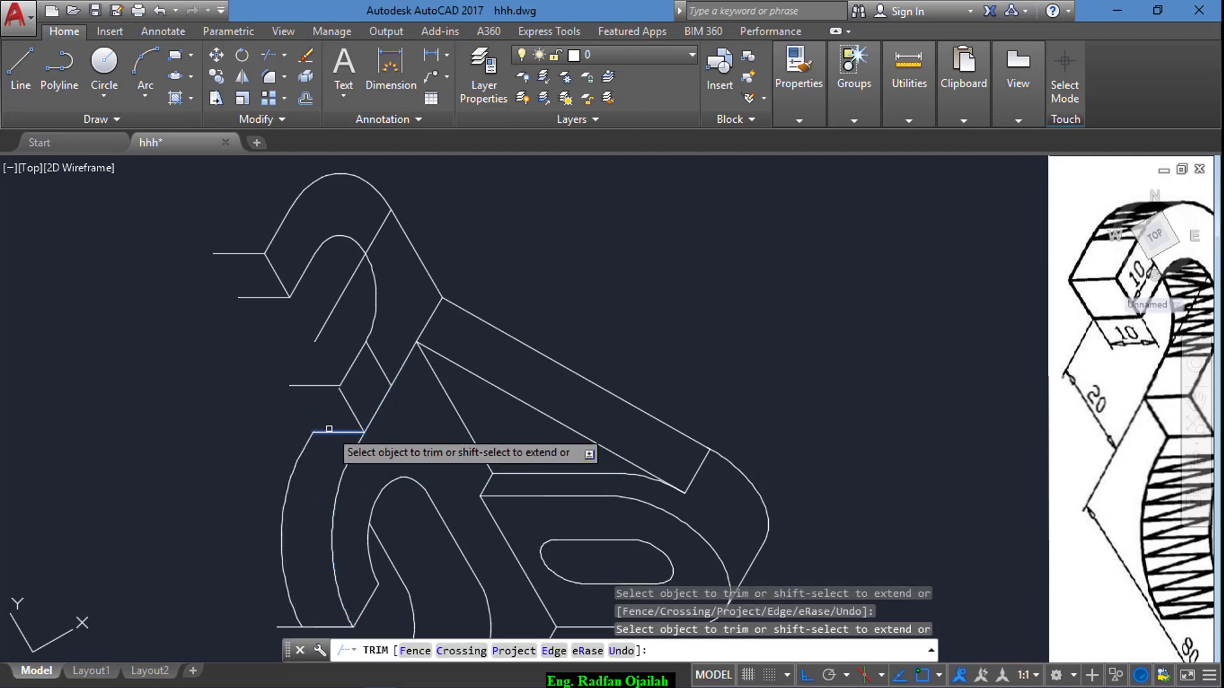
{"action": "key", "text": "Escape"}
{"action": "left_click", "coordinate": [350, 373]}
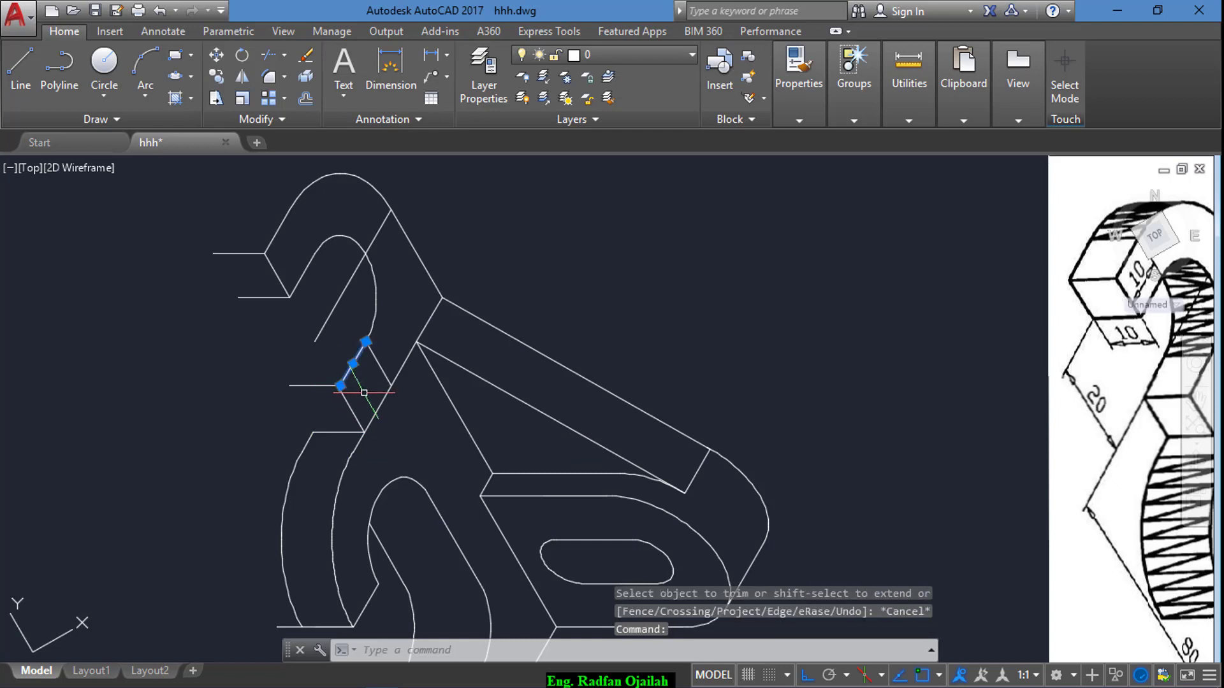
{"action": "key", "text": "Delete"}
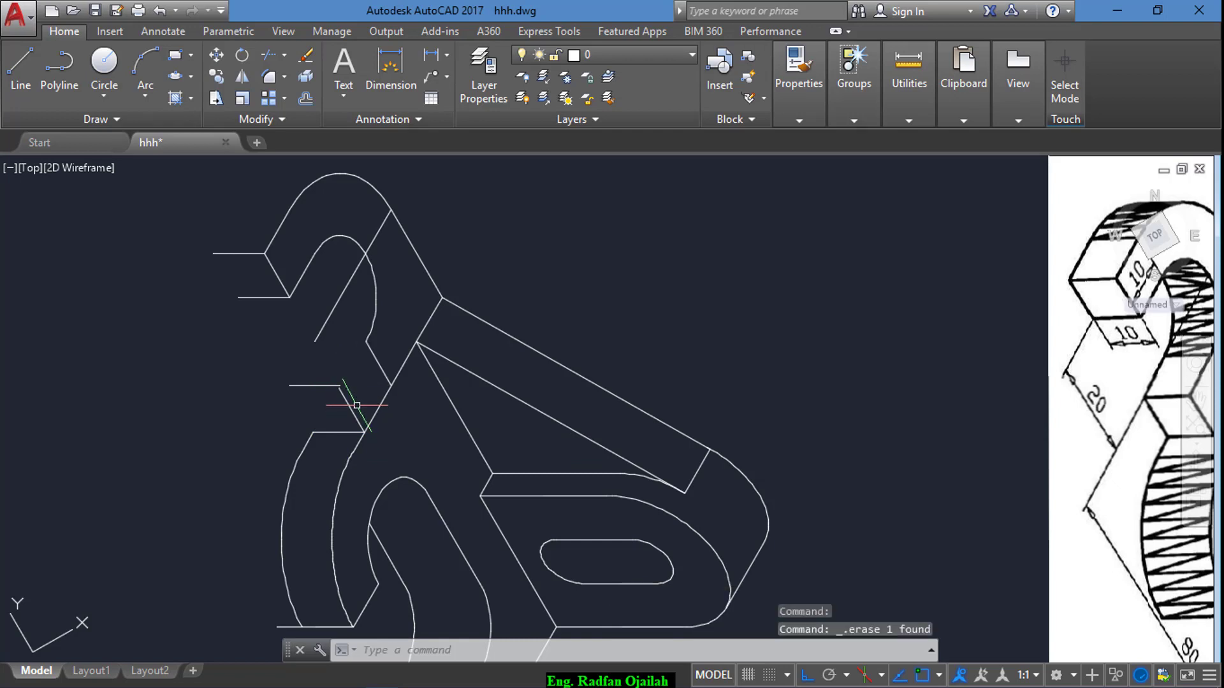
{"action": "key", "text": "ctrl+z"}
- Erase the short line joining the inner arc's lower end to the bracket's slanted edge
{"action": "left_click", "coordinate": [376, 357]}
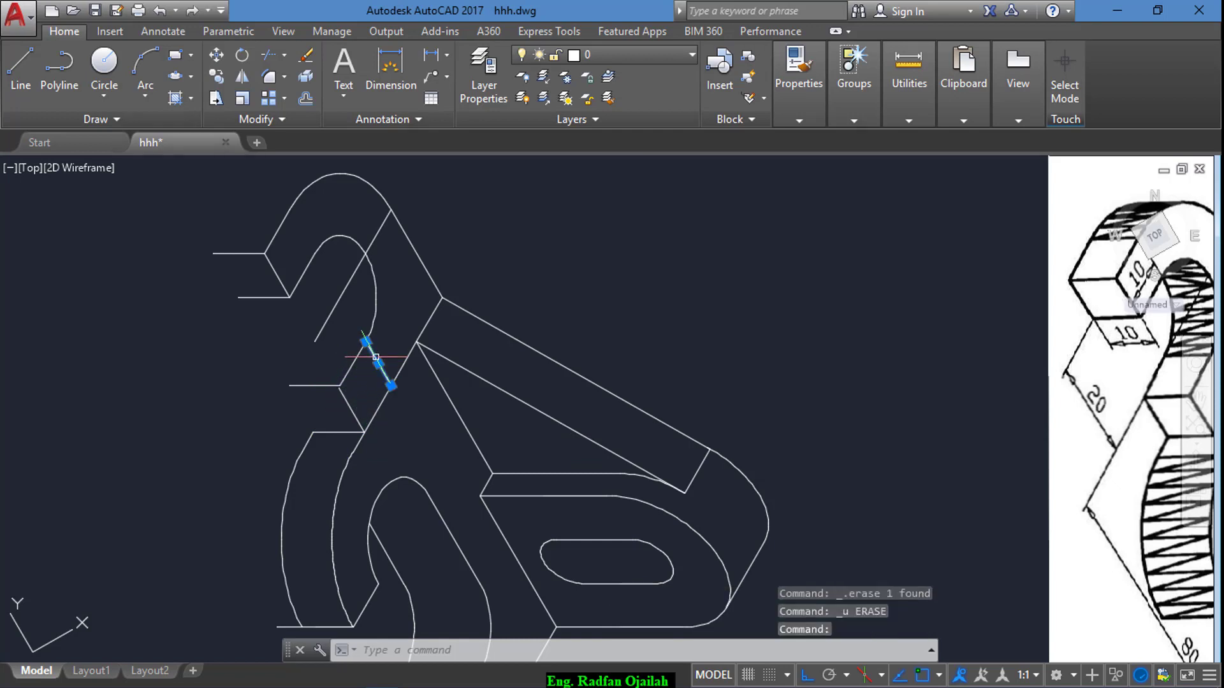
{"action": "key", "text": "Delete"}
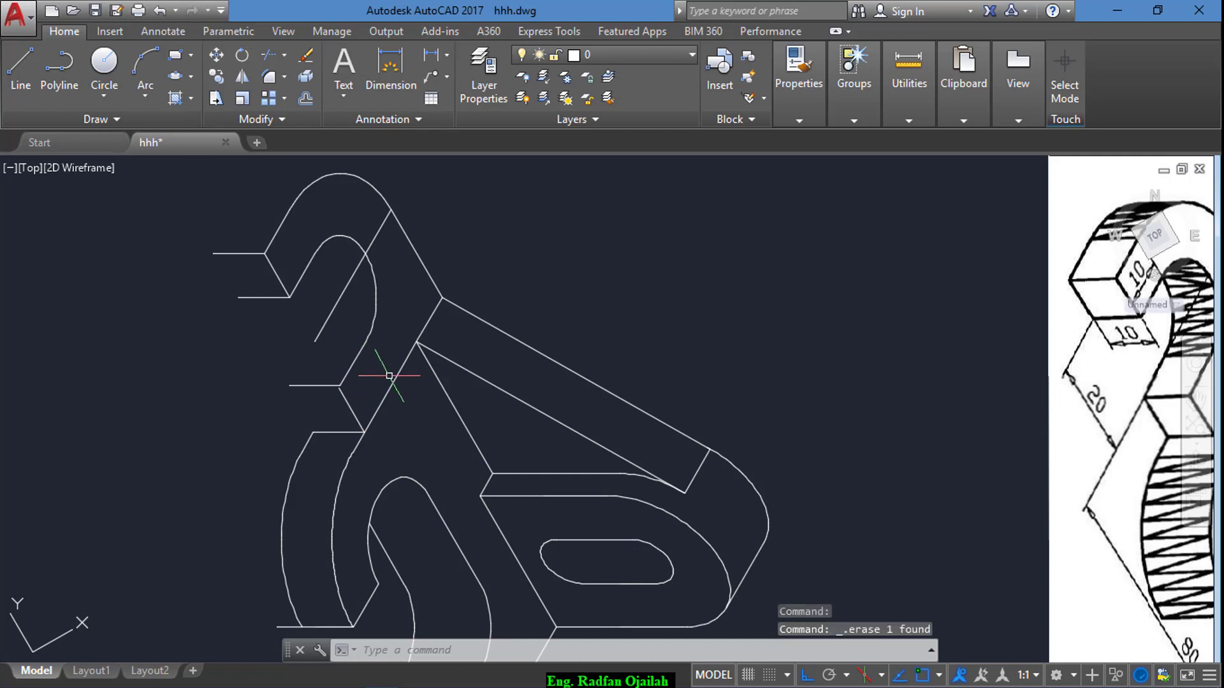
{"action": "scroll", "coordinate": [343, 393], "scroll_direction": "up", "scroll_amount": 5}
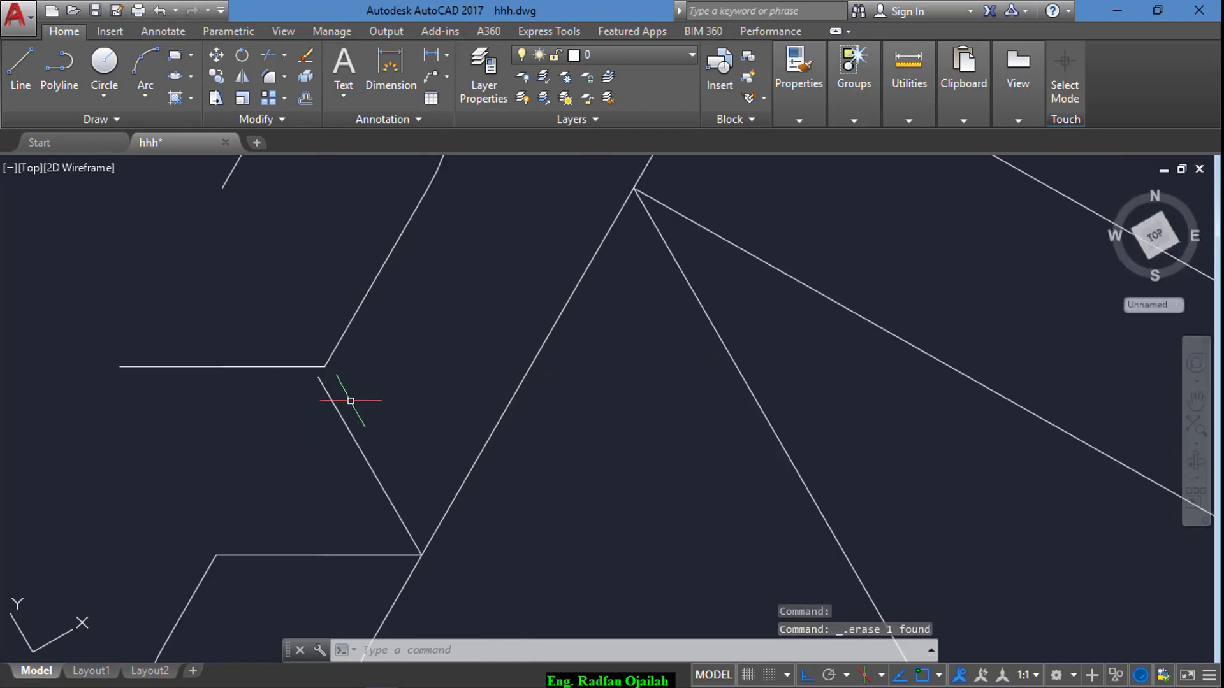
- Undo the latest erasures, trim and copies around the lower curved part and the short slanted edge below the hook
{"action": "key", "text": "ctrl+z"}
{"action": "key", "text": "ctrl+z"}
{"action": "key", "text": "ctrl+z"}
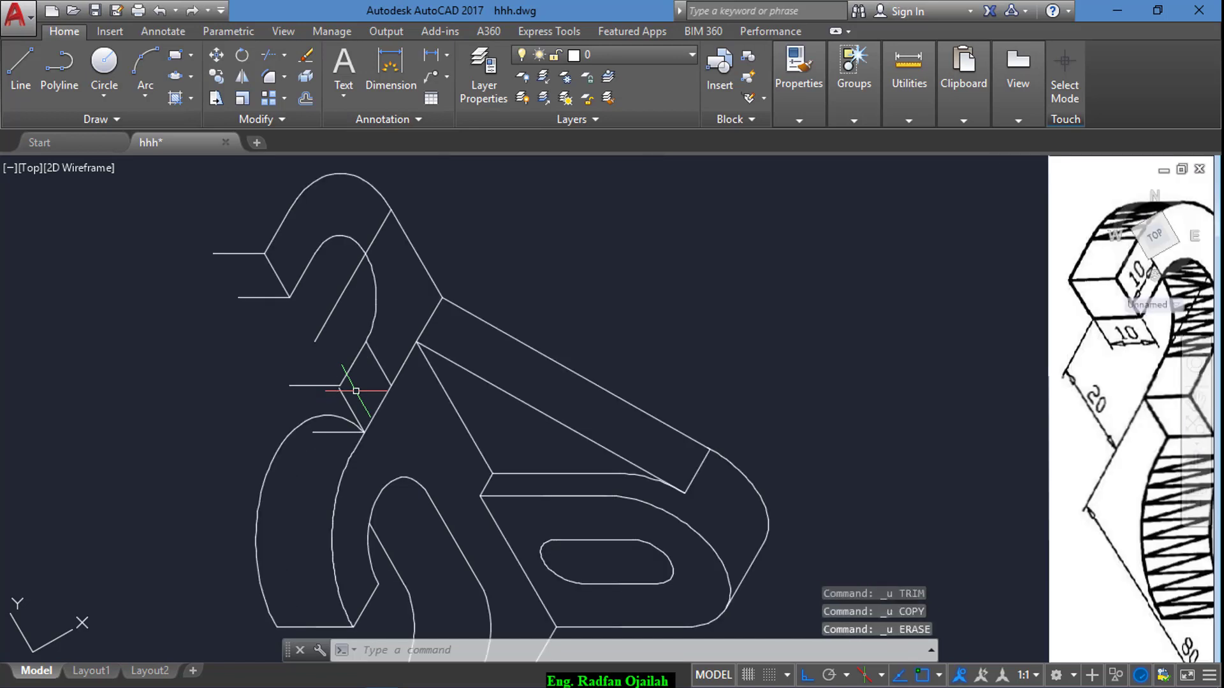
{"action": "key", "text": "ctrl+z"}
- Copy the slanted edge of the hook tip's end face to the inner end of the horizontal edge below the hook
{"action": "scroll", "coordinate": [355, 431], "scroll_direction": "up", "scroll_amount": 4}
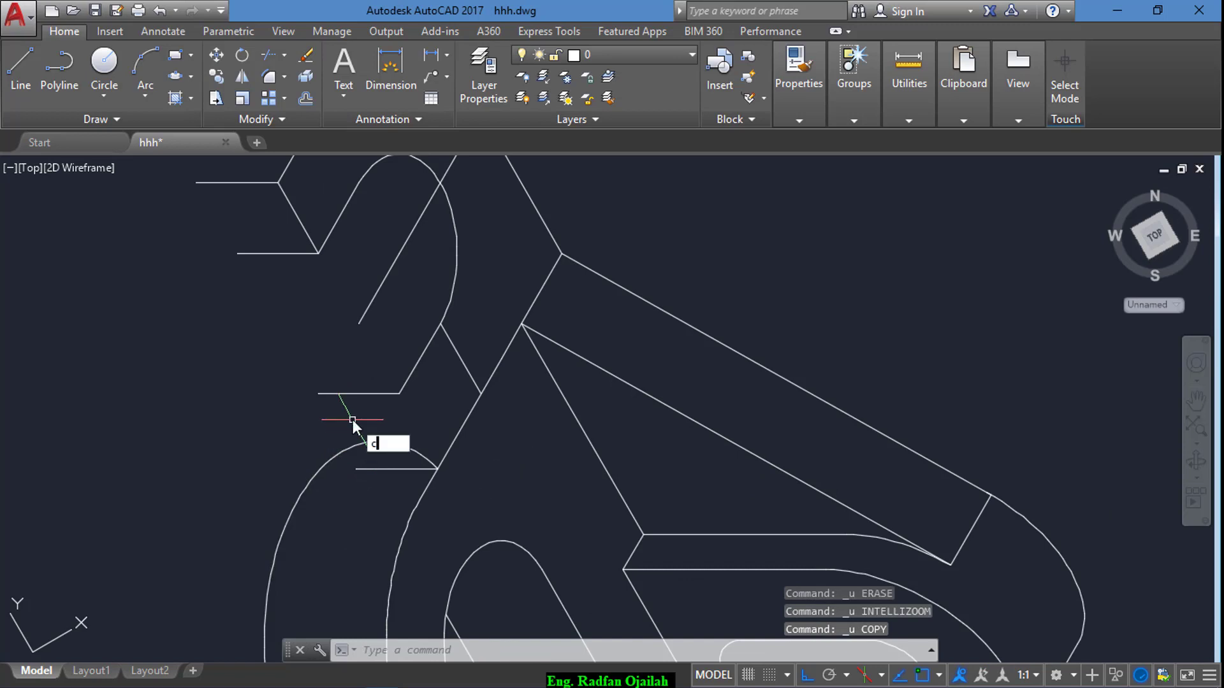
{"action": "type", "text": "co"}
{"action": "key", "text": "Return"}
{"action": "left_click", "coordinate": [291, 199]}
{"action": "key", "text": "Return"}
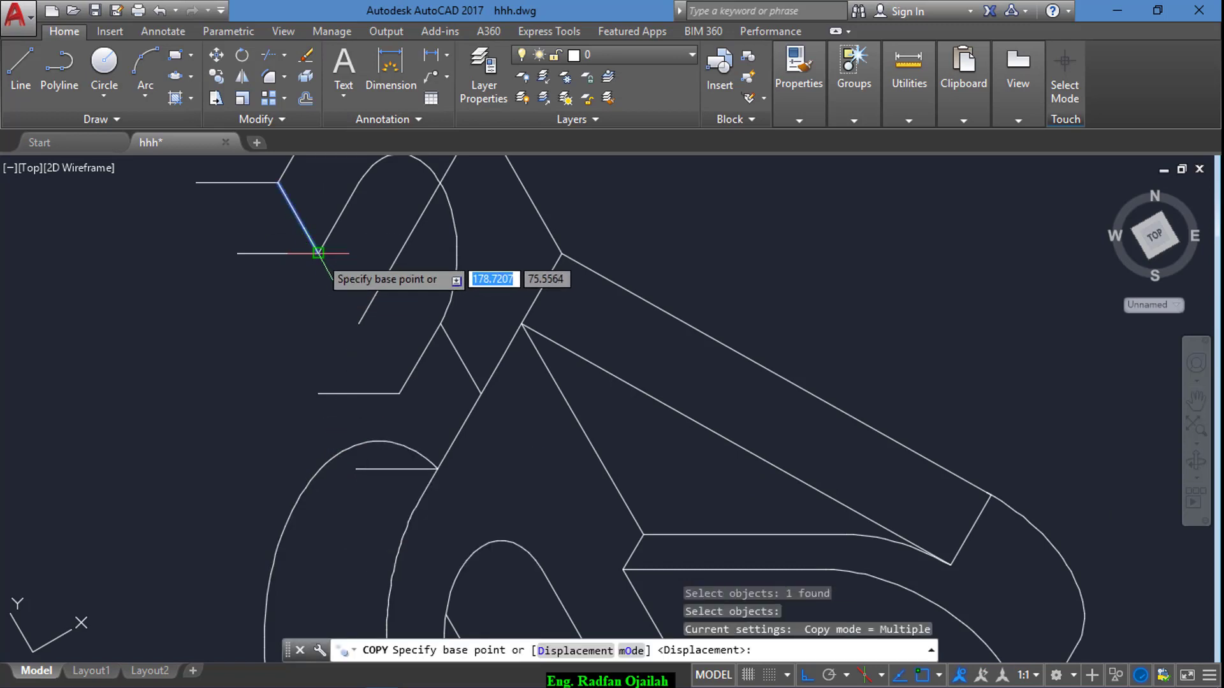
{"action": "left_click", "coordinate": [318, 253]}
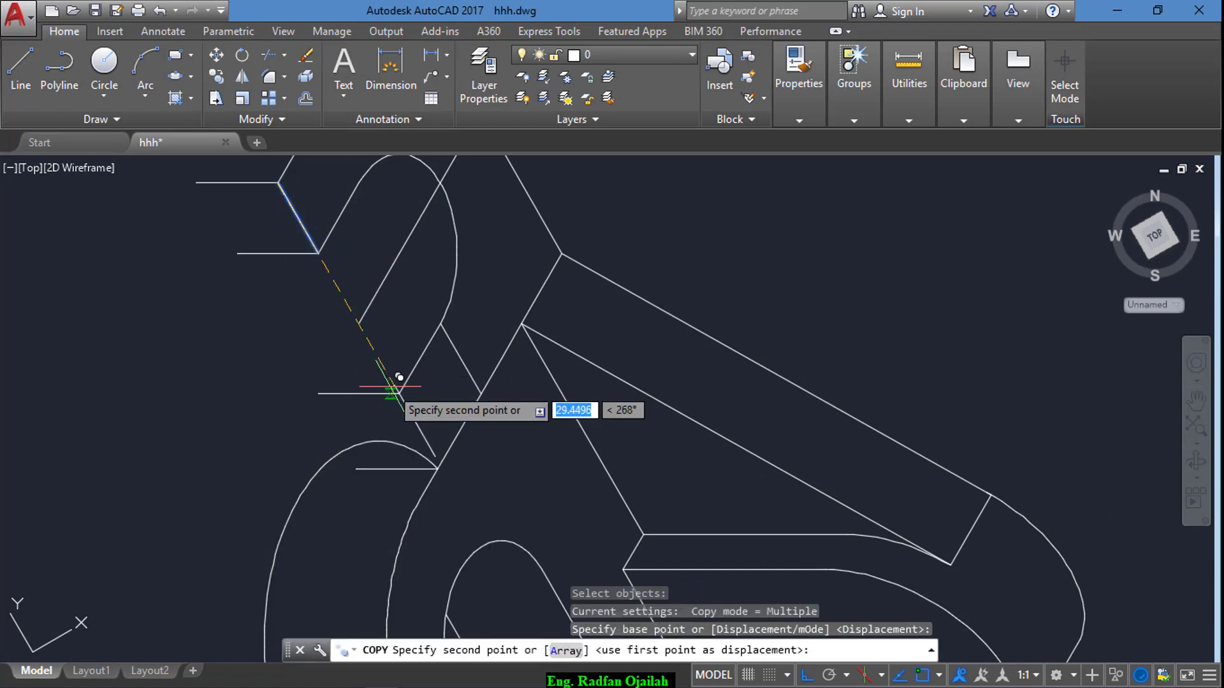
{"action": "left_click", "coordinate": [399, 393]}
{"action": "key", "text": "Escape"}
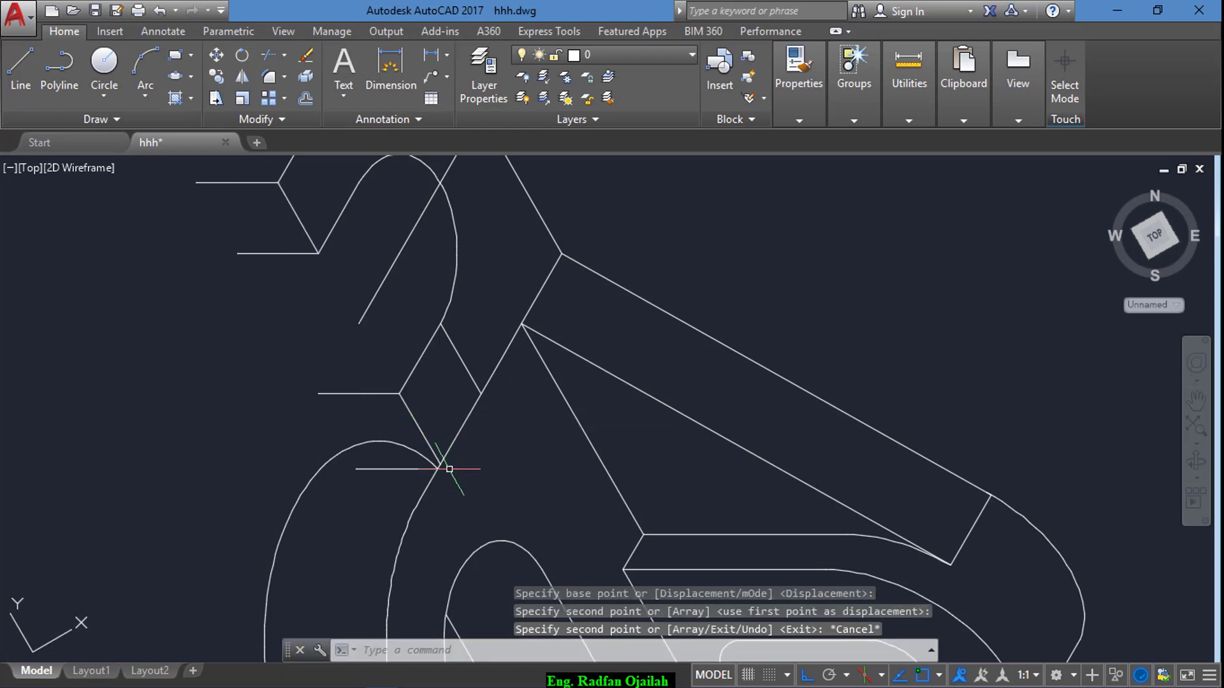
- Move the horizontal edge above the lower curved part so its inner end meets the lower end of the copied slanted edge
{"action": "left_click", "coordinate": [421, 469]}
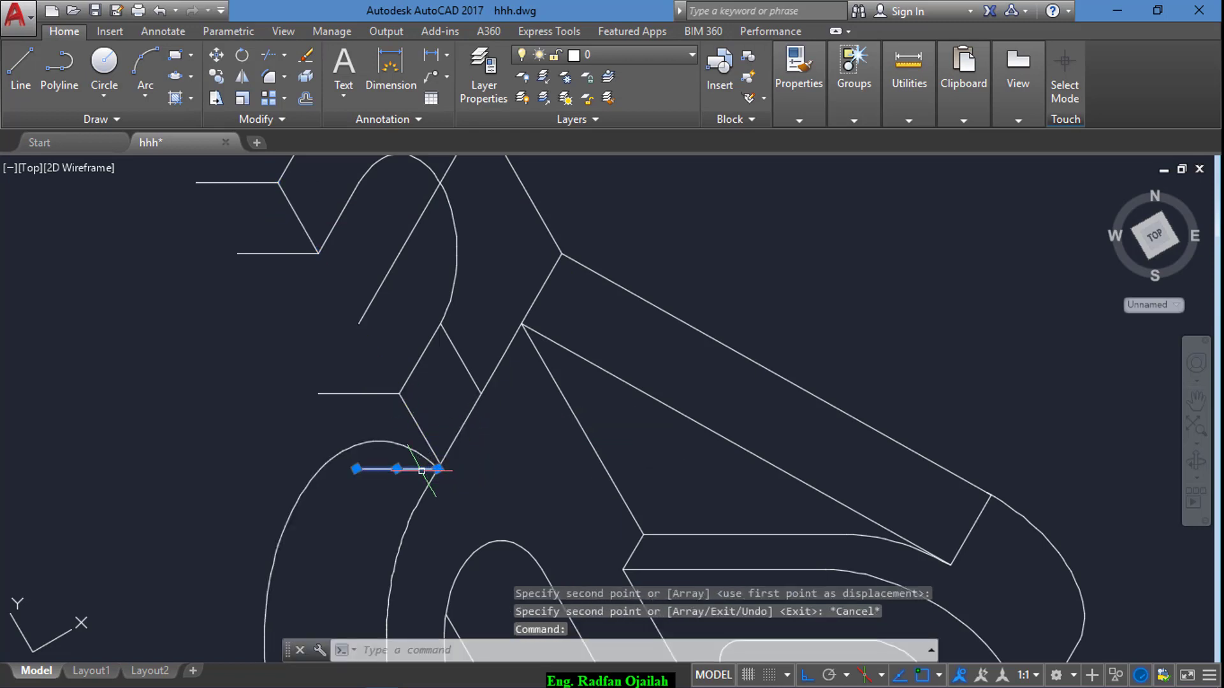
{"action": "type", "text": "m"}
{"action": "key", "text": "Return"}
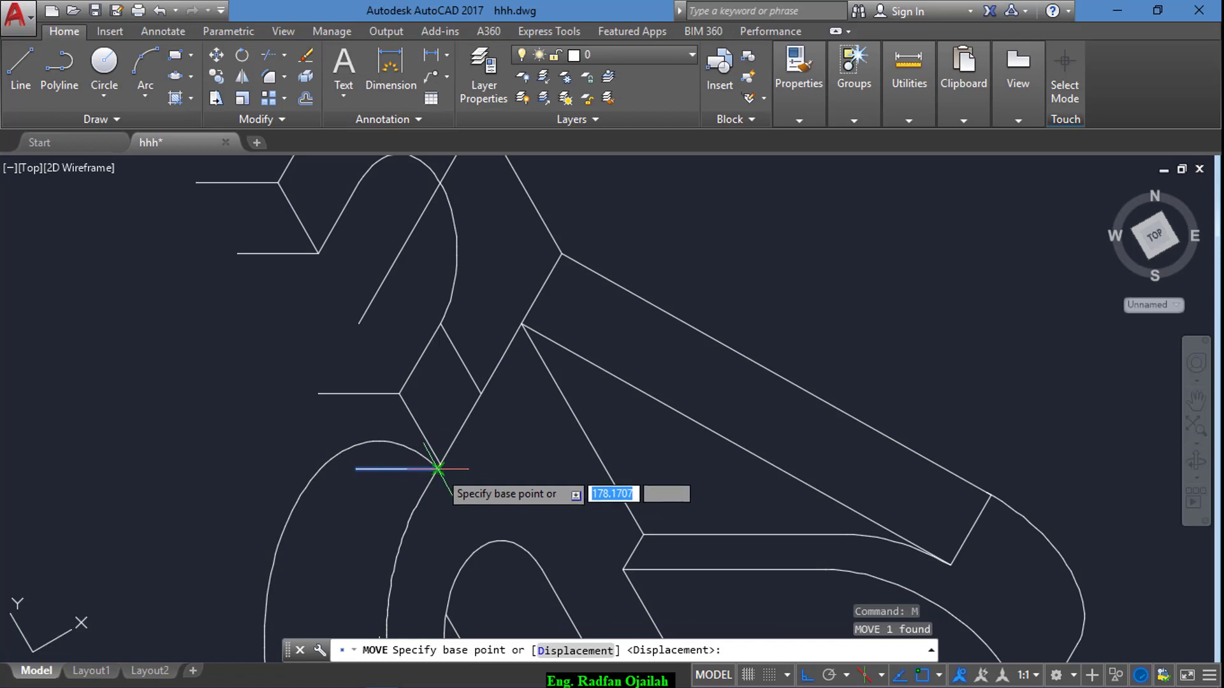
{"action": "scroll", "coordinate": [424, 464], "scroll_direction": "up", "scroll_amount": 6}
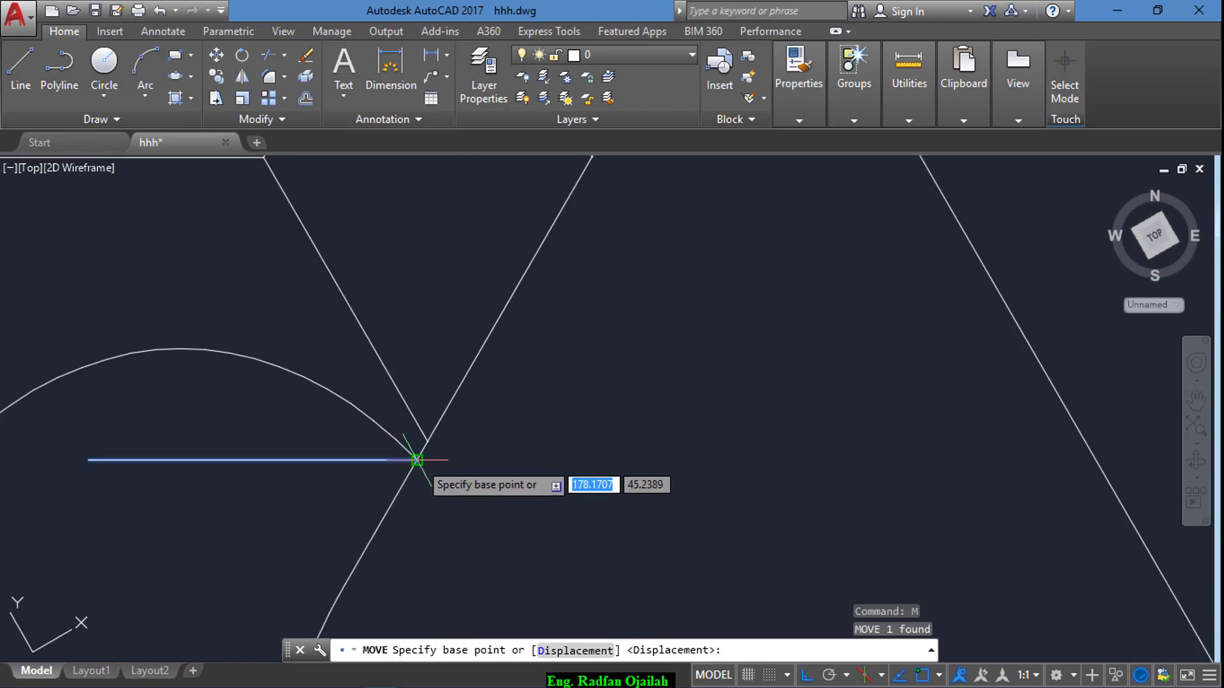
{"action": "left_click", "coordinate": [418, 460]}
{"action": "key", "text": "Escape"}
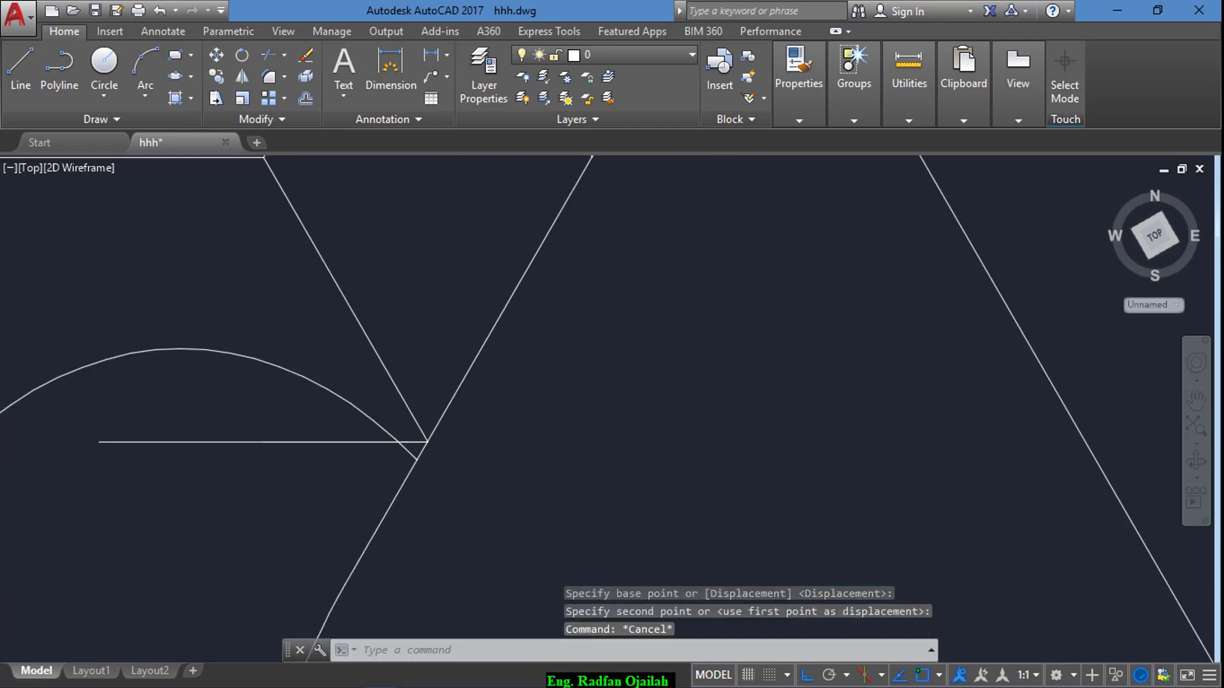
- Erase the rear outer arc of the lower curved part beneath the hook
{"action": "scroll", "coordinate": [351, 405], "scroll_direction": "down", "scroll_amount": 3}
{"action": "left_click", "coordinate": [347, 401]}
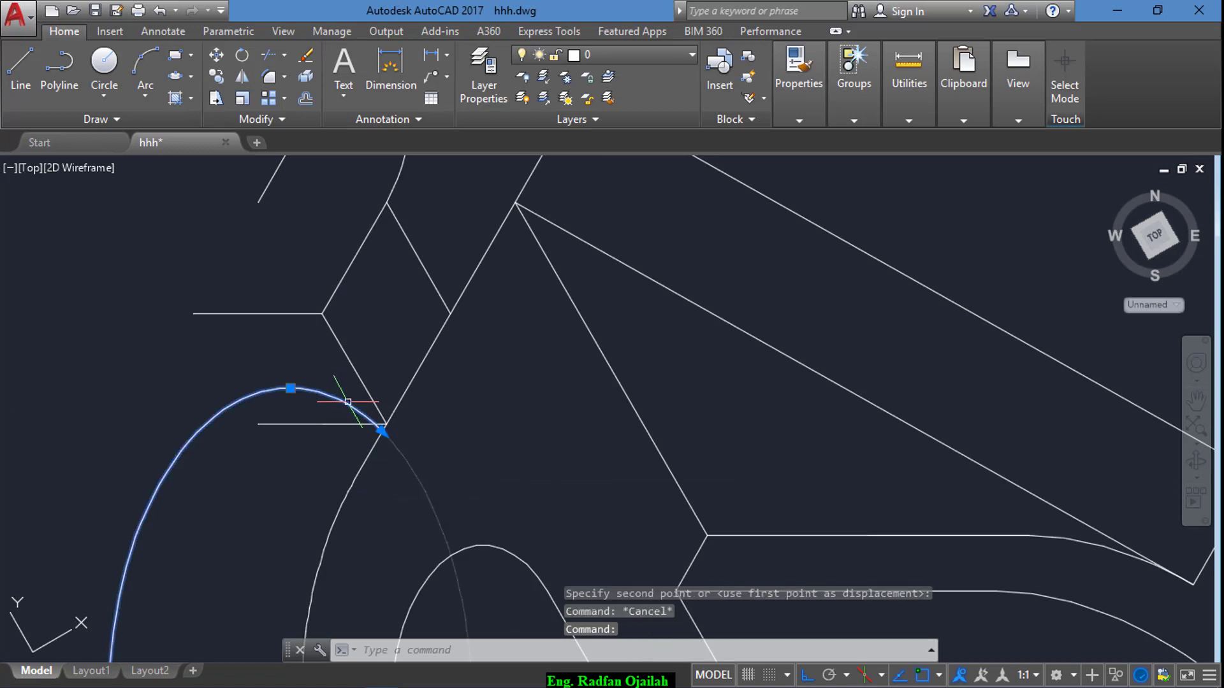
{"action": "key", "text": "Delete"}
{"action": "scroll", "coordinate": [369, 393], "scroll_direction": "down", "scroll_amount": 2}
{"action": "key", "text": "Return"}
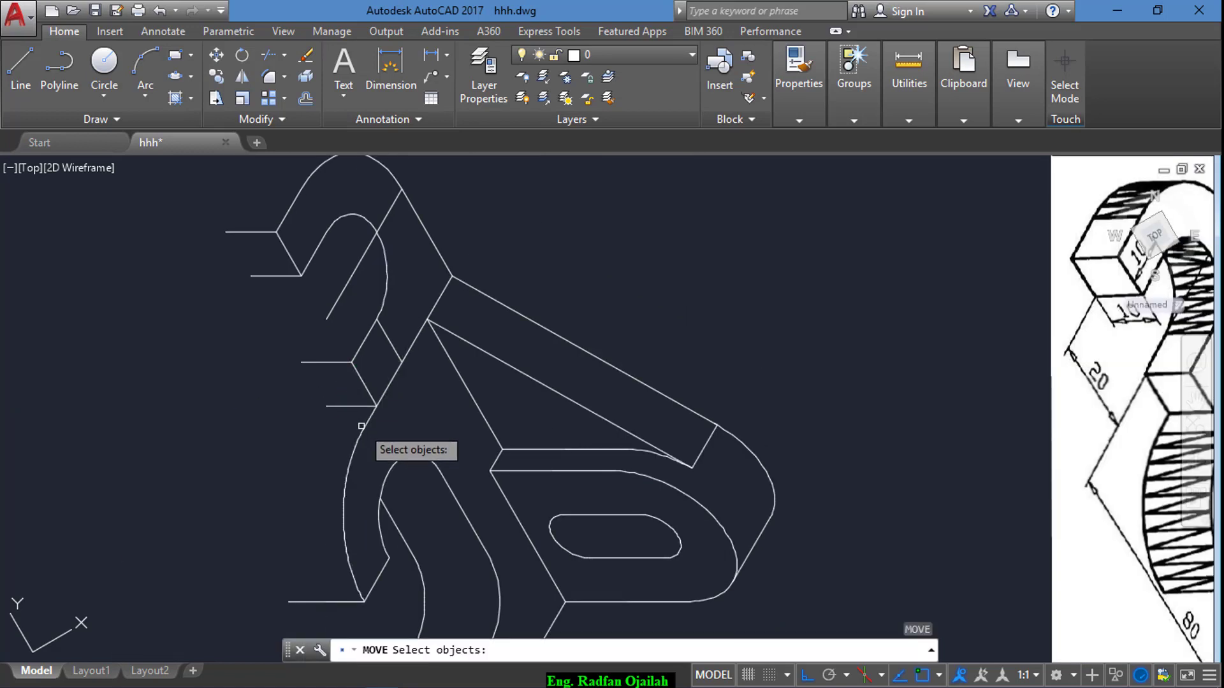
{"action": "key", "text": "Escape"}
- Copy the lower part's front arc and its slanted line to the far end of the 10-unit edge above it
{"action": "type", "text": "ct o"}
{"action": "key", "text": "Return"}
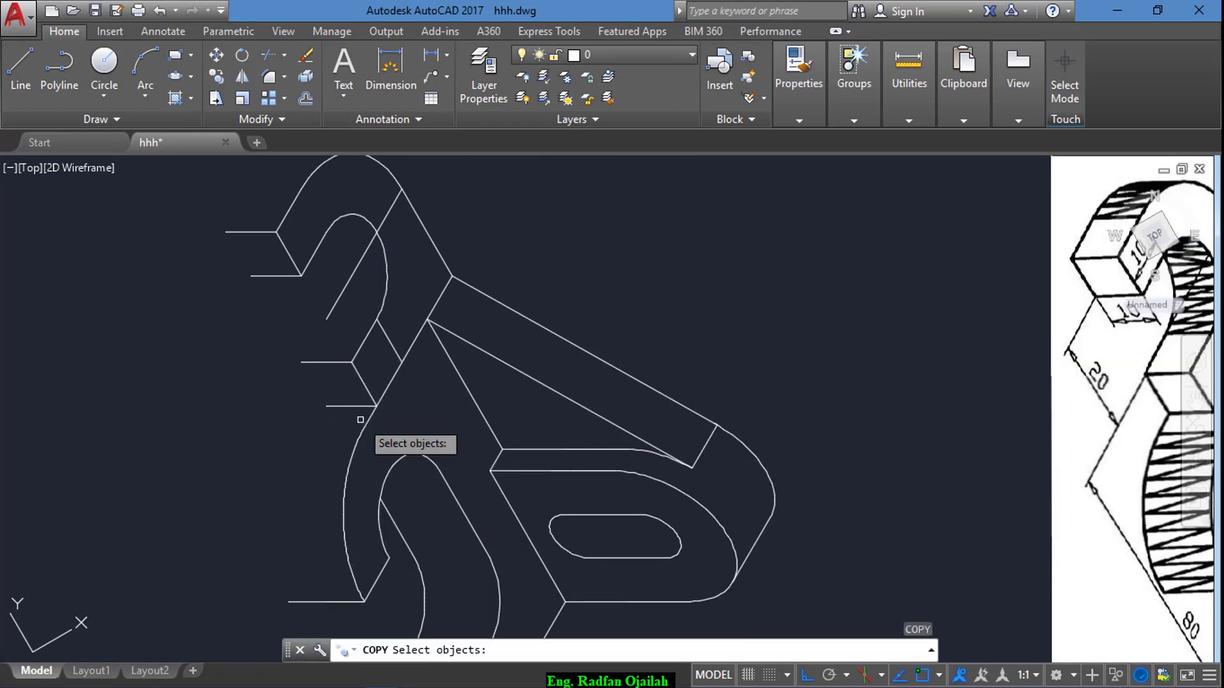
{"action": "left_click", "coordinate": [362, 429]}
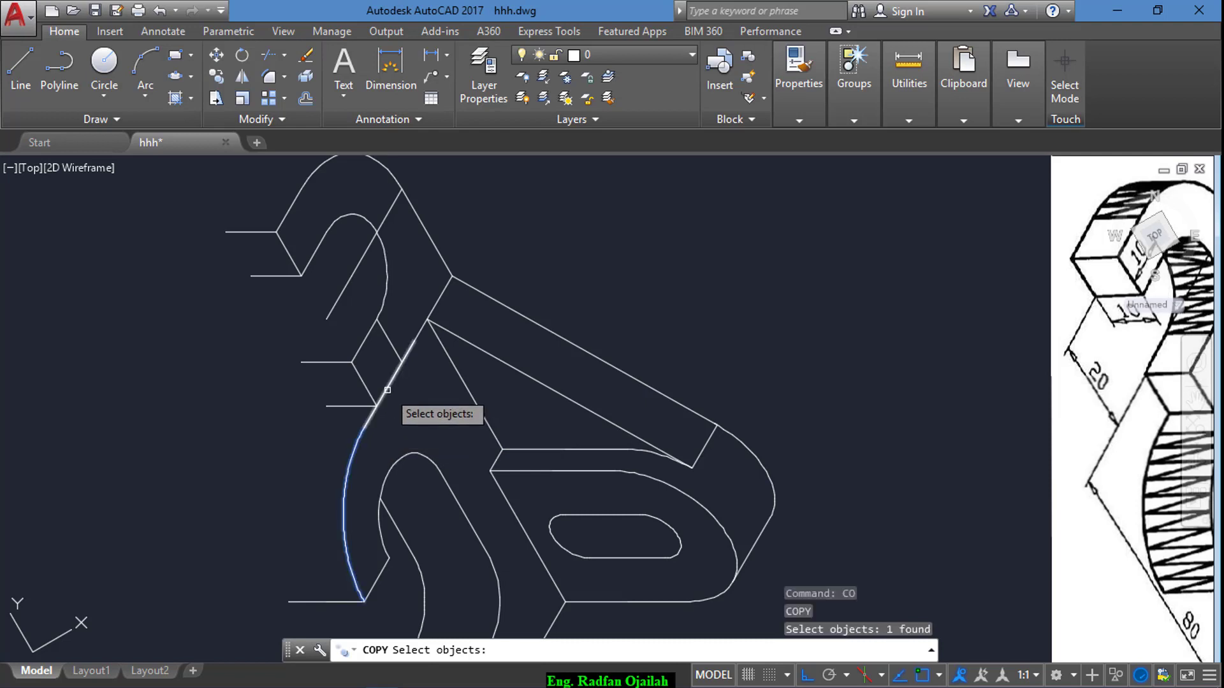
{"action": "key", "text": "Return"}
{"action": "left_click", "coordinate": [376, 406]}
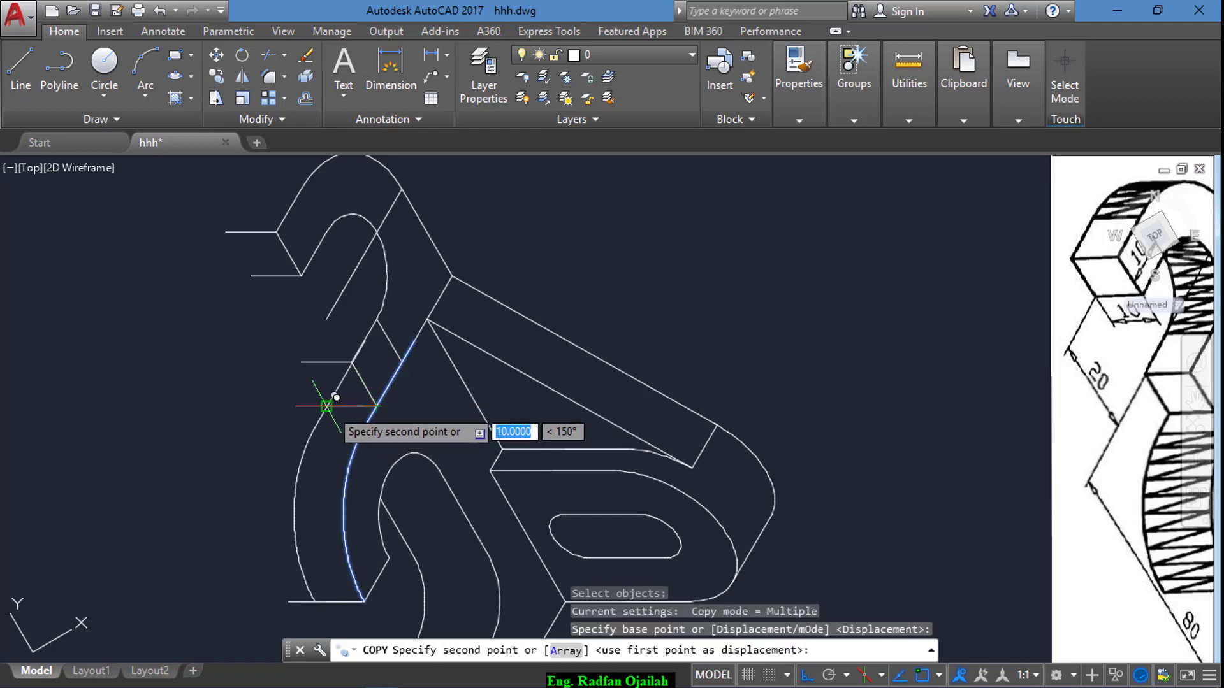
{"action": "left_click", "coordinate": [351, 429]}
{"action": "key", "text": "Escape"}
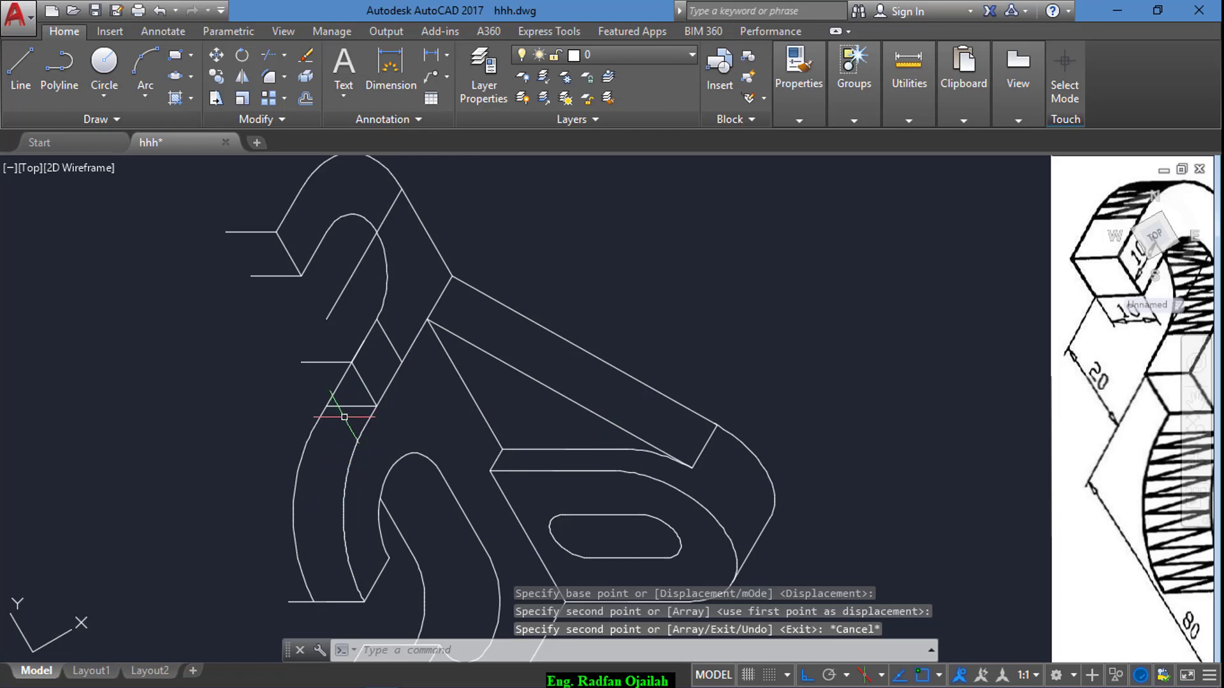
- Trim the copied slanted line above the lower part's horizontal edge
{"action": "type", "text": "tr"}
{"action": "key", "text": "Return"}
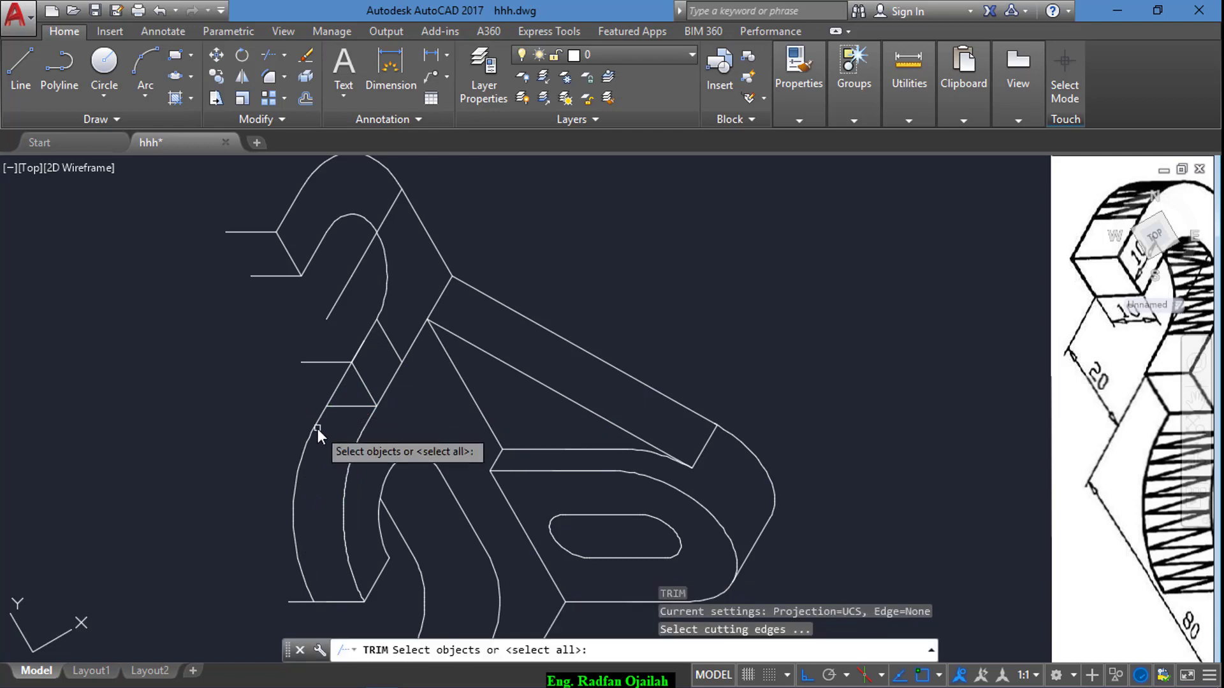
{"action": "left_click", "coordinate": [332, 398]}
{"action": "key", "text": "Return"}
{"action": "left_click", "coordinate": [332, 397]}
{"action": "key", "text": "Escape"}
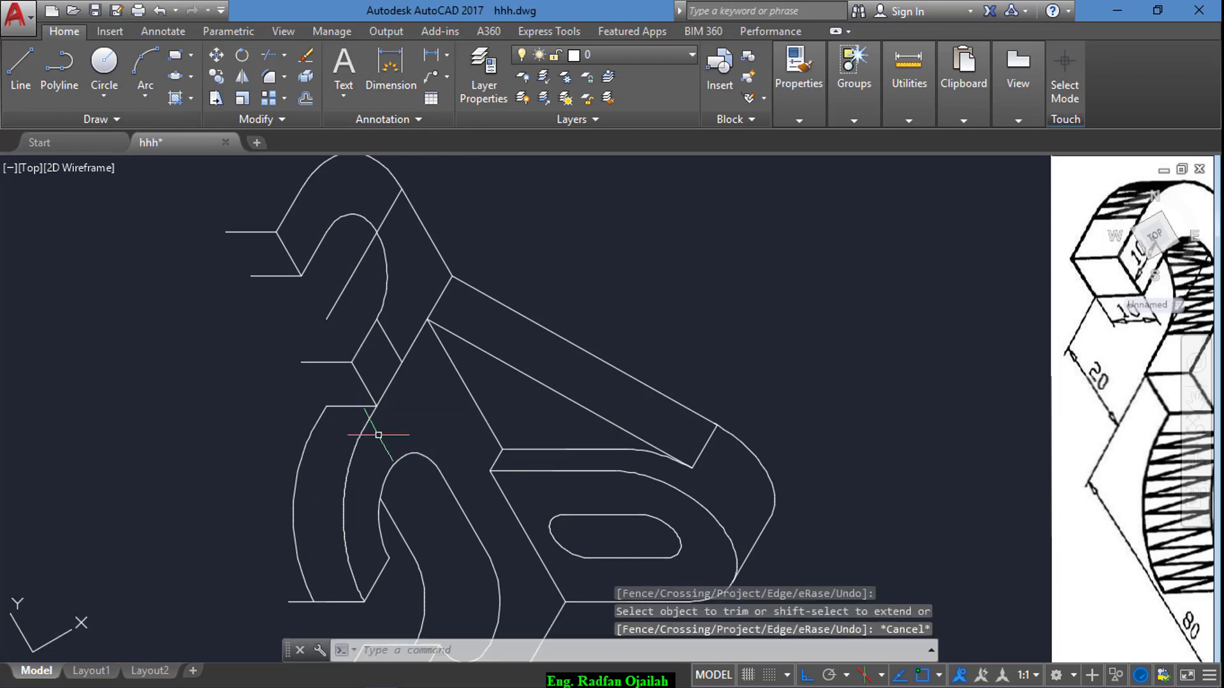
- Copy the short slanted edge to the far ends of both upper horizontal edges, closing the two small faces of the hook
{"action": "scroll", "coordinate": [378, 435], "scroll_direction": "down", "scroll_amount": 3}
{"action": "scroll", "coordinate": [363, 400], "scroll_direction": "up", "scroll_amount": 3}
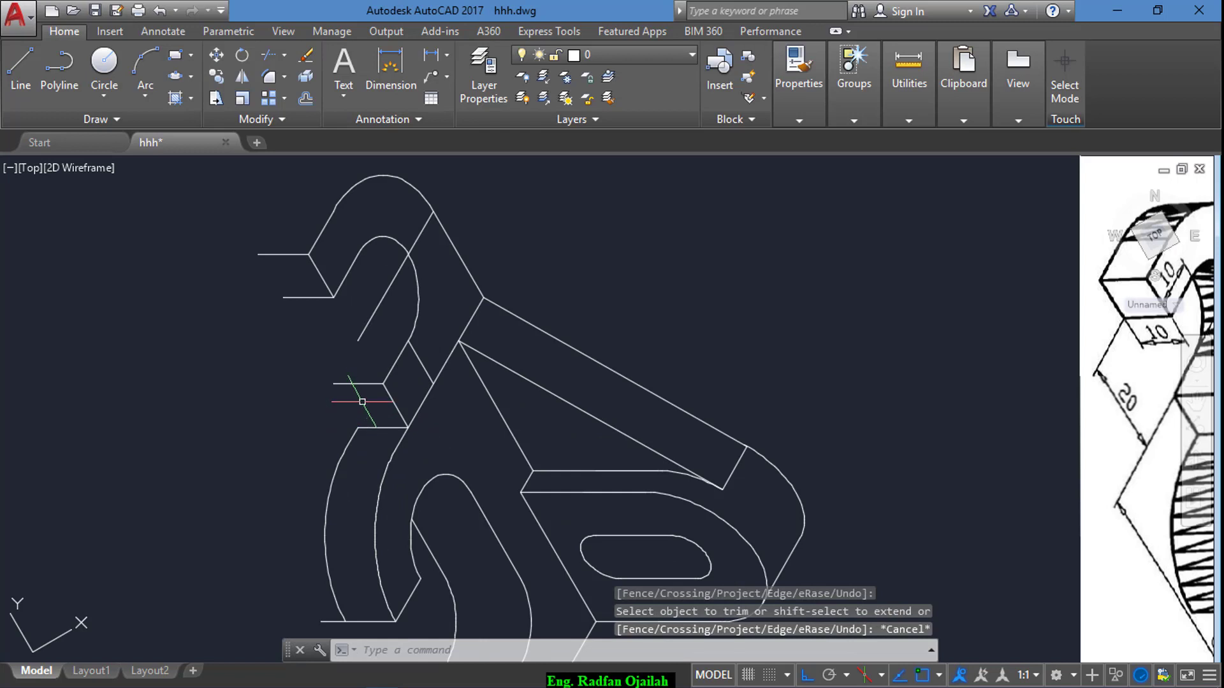
{"action": "key", "text": "Return"}
{"action": "left_click", "coordinate": [385, 397]}
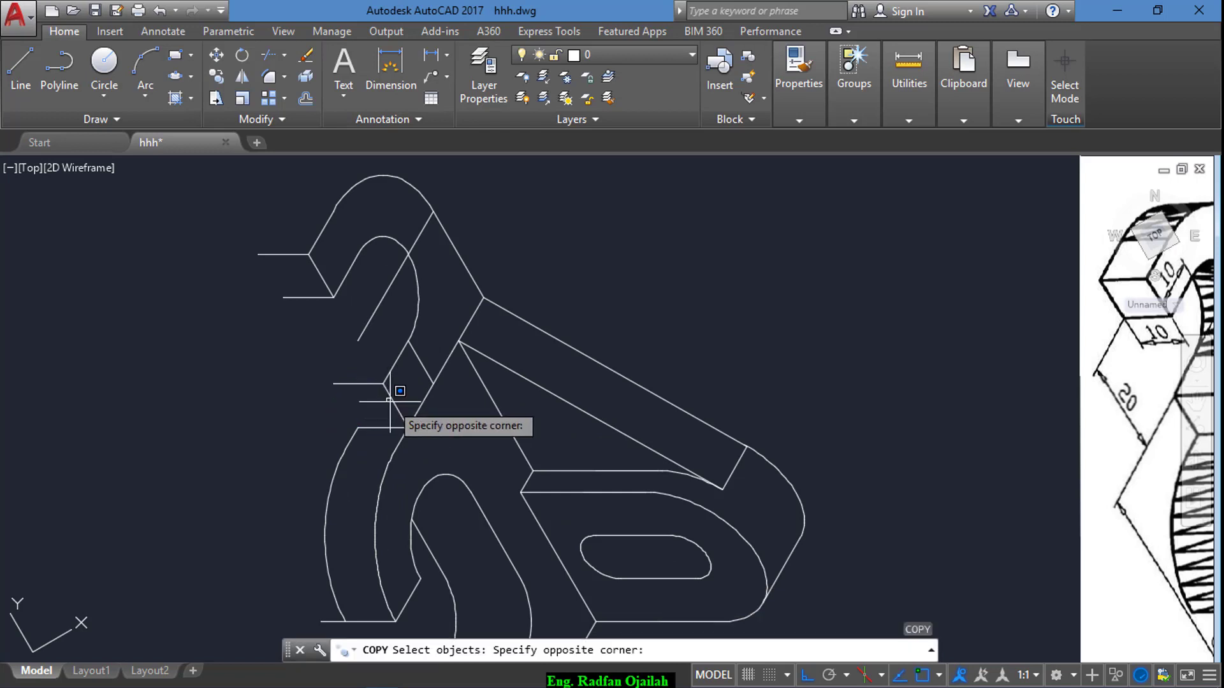
{"action": "left_click", "coordinate": [388, 403]}
{"action": "left_click", "coordinate": [390, 399]}
{"action": "key", "text": "Return"}
{"action": "left_click", "coordinate": [383, 384]}
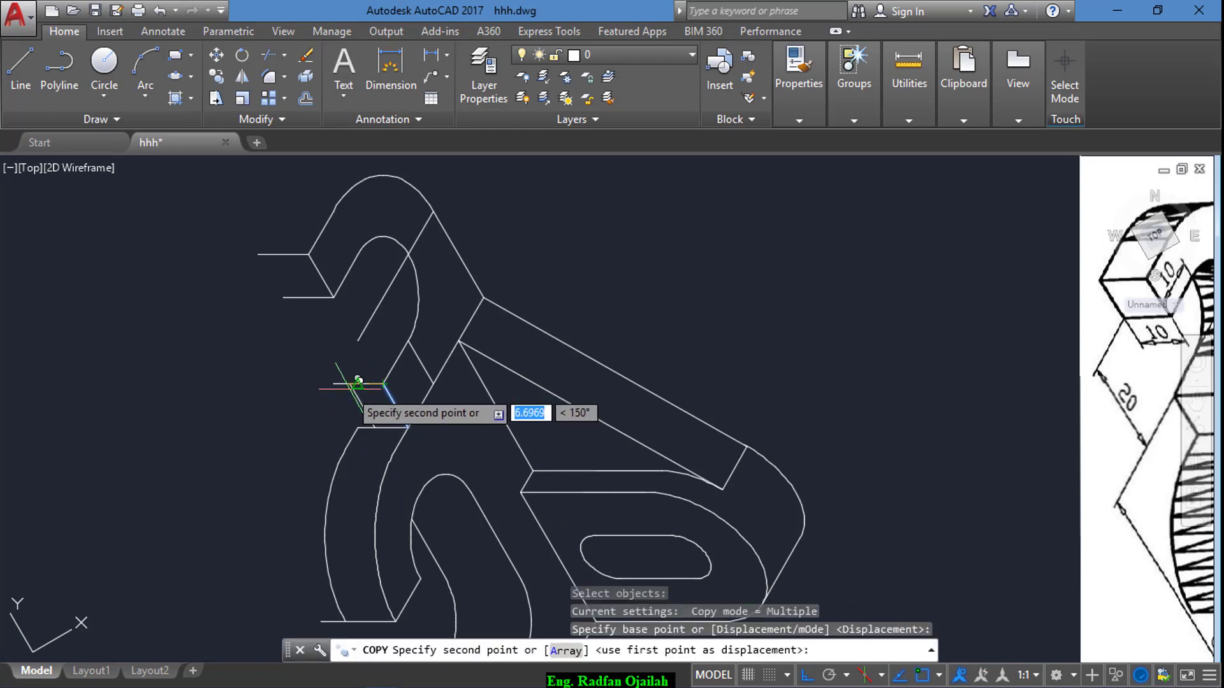
{"action": "left_click", "coordinate": [258, 253]}
{"action": "key", "text": "Escape"}
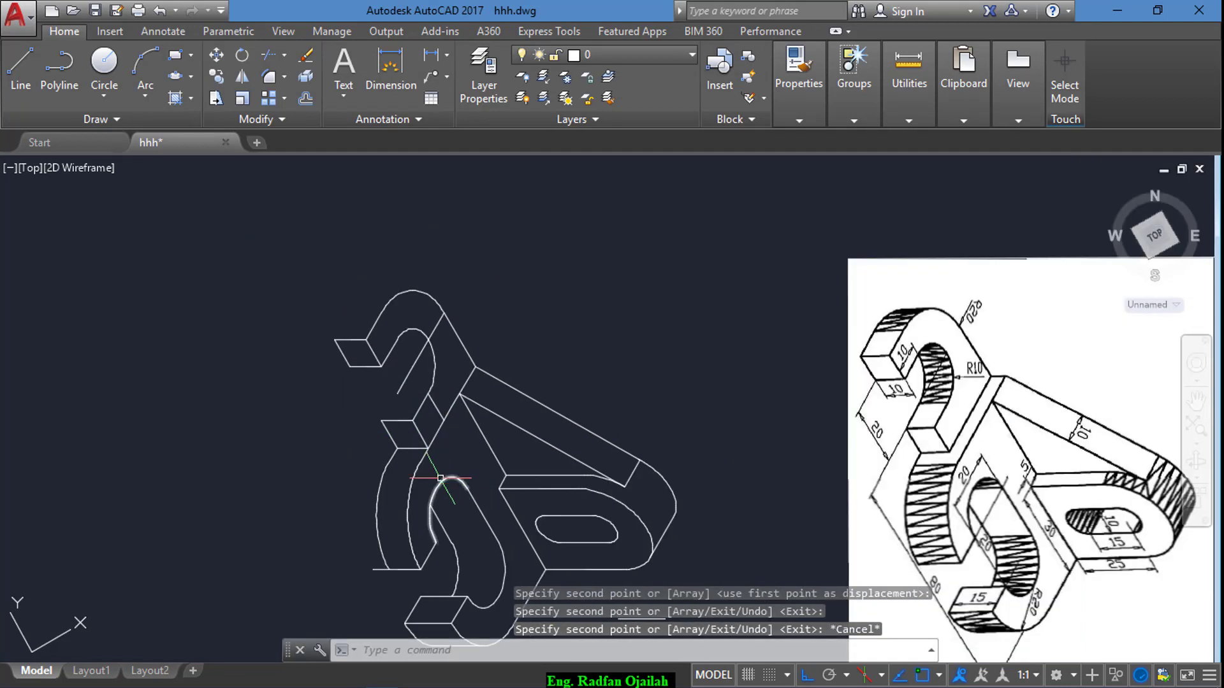
- Copy the hook's inner arc and its straight line to the far corner of the face below the hook opening
{"action": "middle_click_drag", "start_coordinate": [306, 190], "coordinate": [363, 300]}
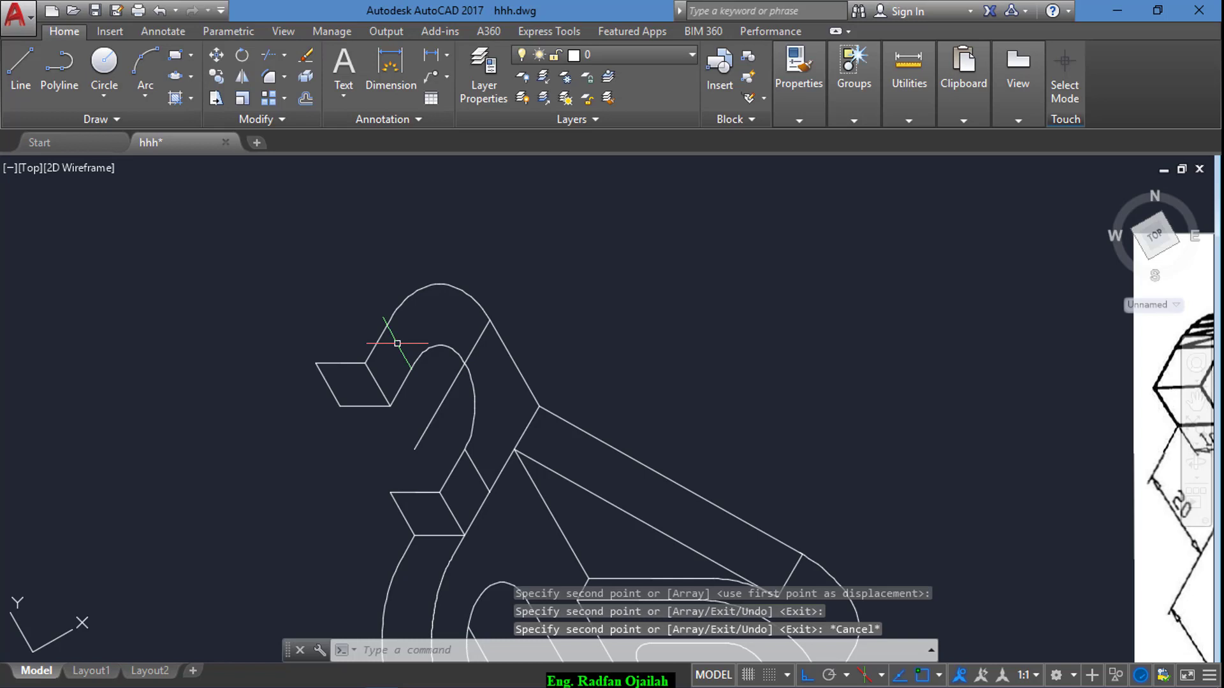
{"action": "key", "text": "Return"}
{"action": "left_click", "coordinate": [473, 405]}
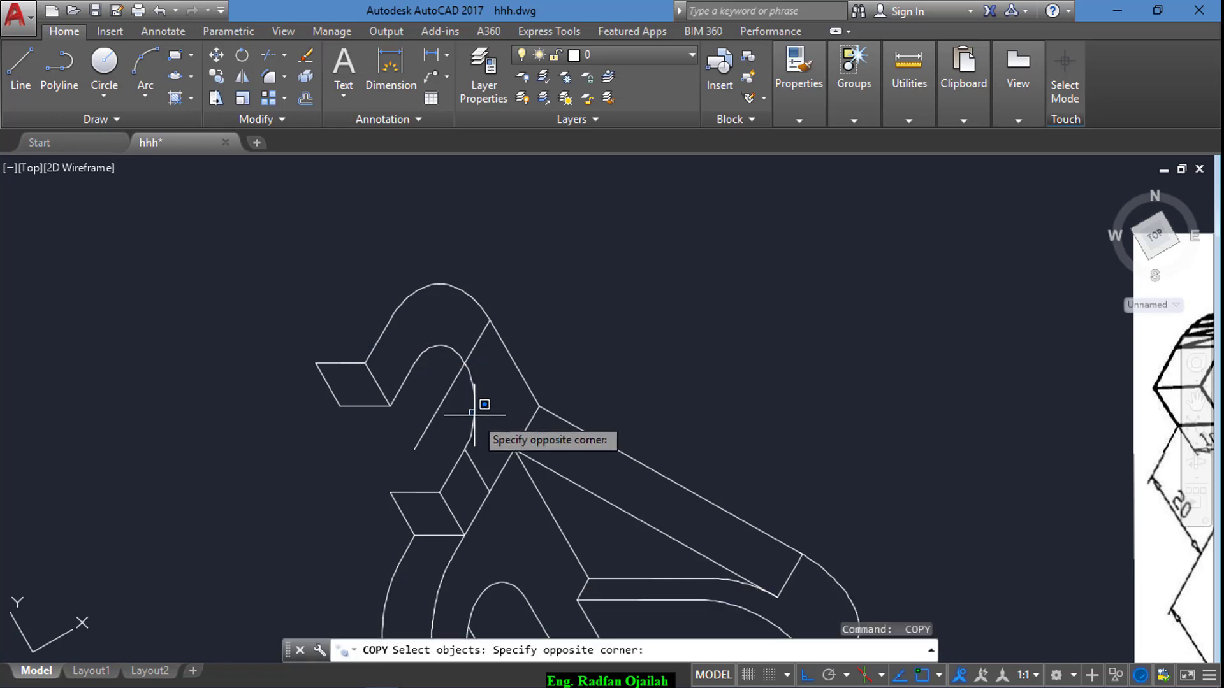
{"action": "left_click", "coordinate": [476, 413]}
{"action": "left_click", "coordinate": [473, 418]}
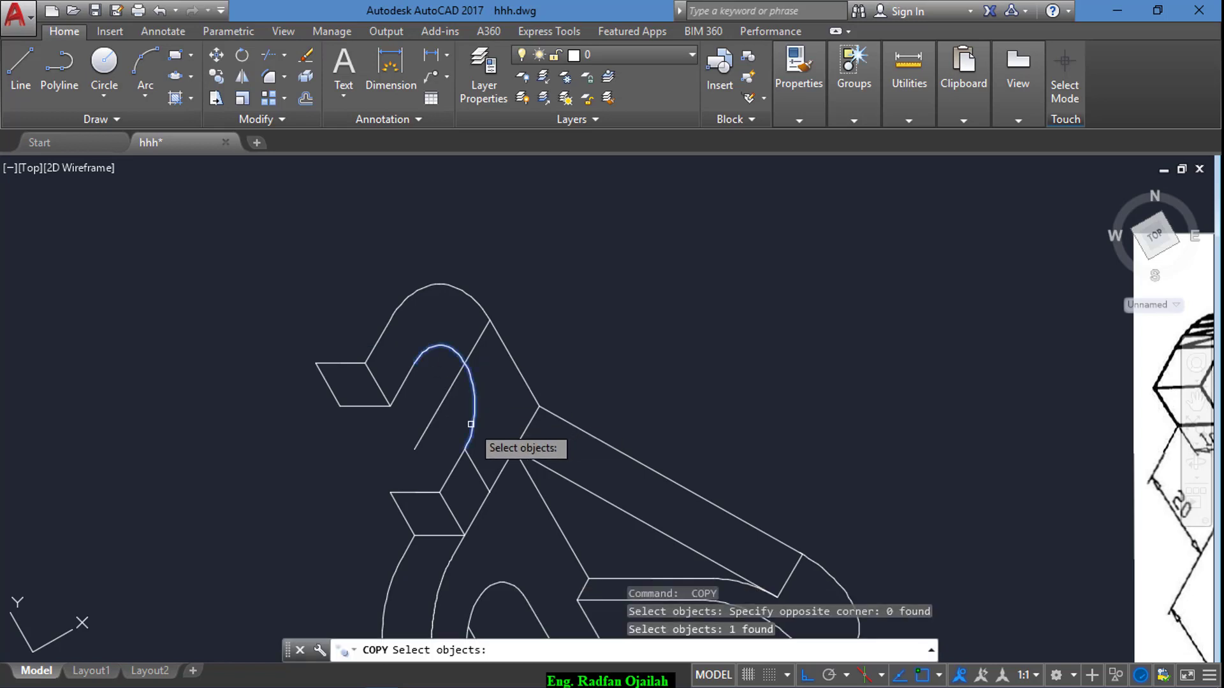
{"action": "key", "text": "Return"}
{"action": "left_click", "coordinate": [440, 492]}
{"action": "left_click", "coordinate": [389, 492]}
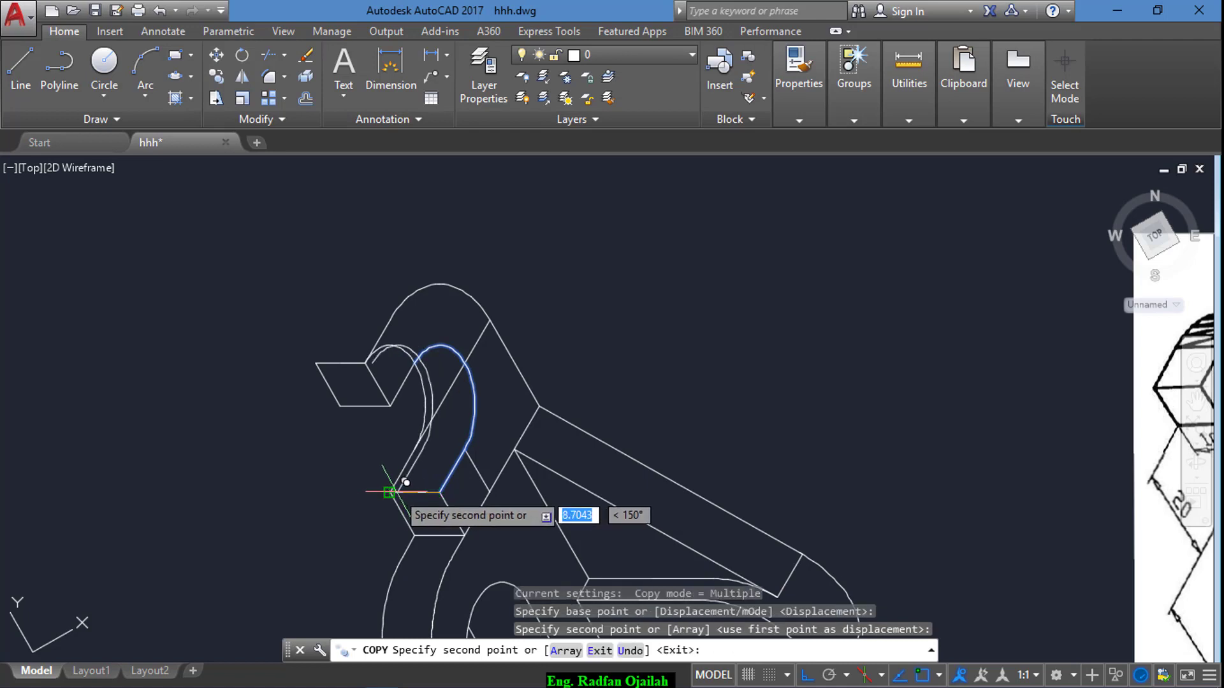
{"action": "key", "text": "Escape"}
- Trim the copied inner arc where it crosses beyond the hook tip's inner straight edge
{"action": "type", "text": "tr"}
{"action": "key", "text": "Return"}
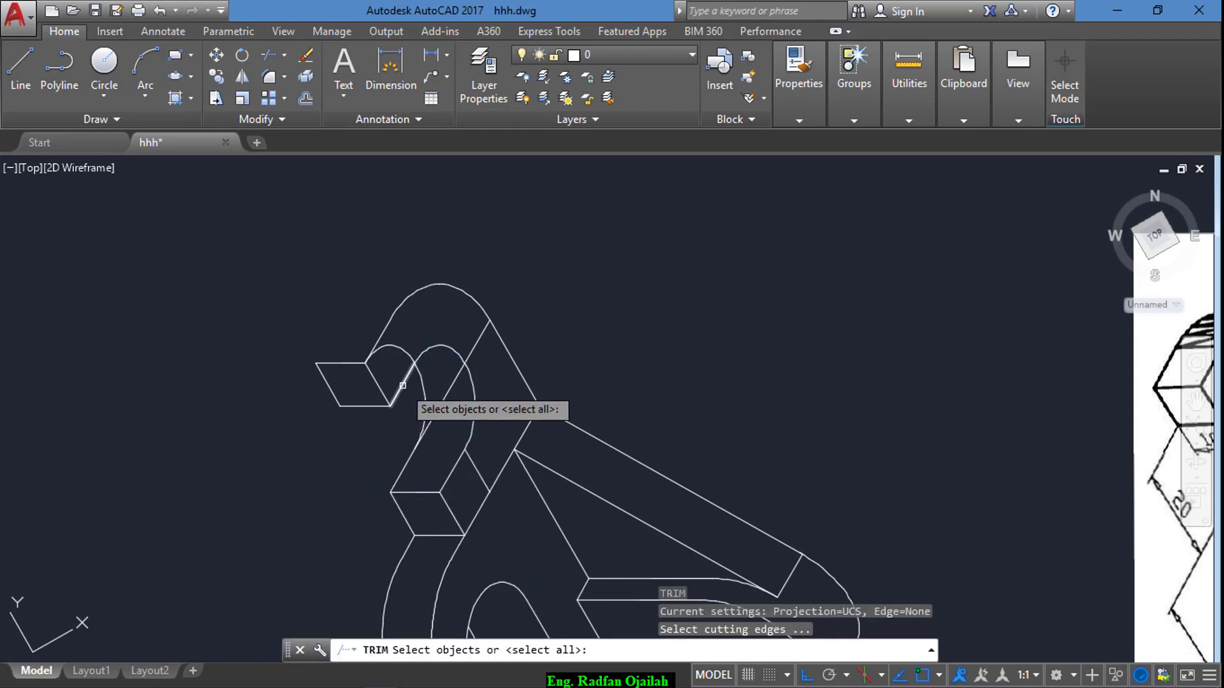
{"action": "left_click", "coordinate": [401, 385]}
{"action": "key", "text": "Return"}
{"action": "left_click", "coordinate": [400, 348]}
{"action": "key", "text": "Escape"}
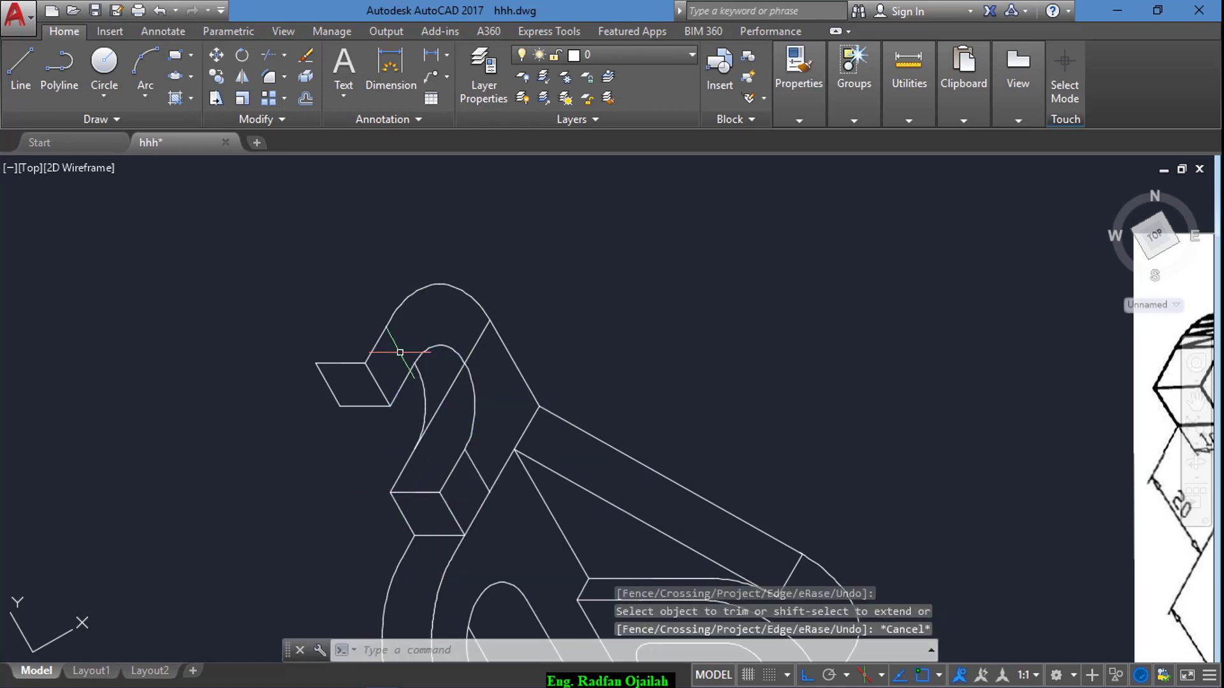
- Copy the hook's outer arc and its straight edge to the far upper corner of the hook tip's end face
{"action": "type", "text": "co"}
{"action": "key", "text": "Return"}
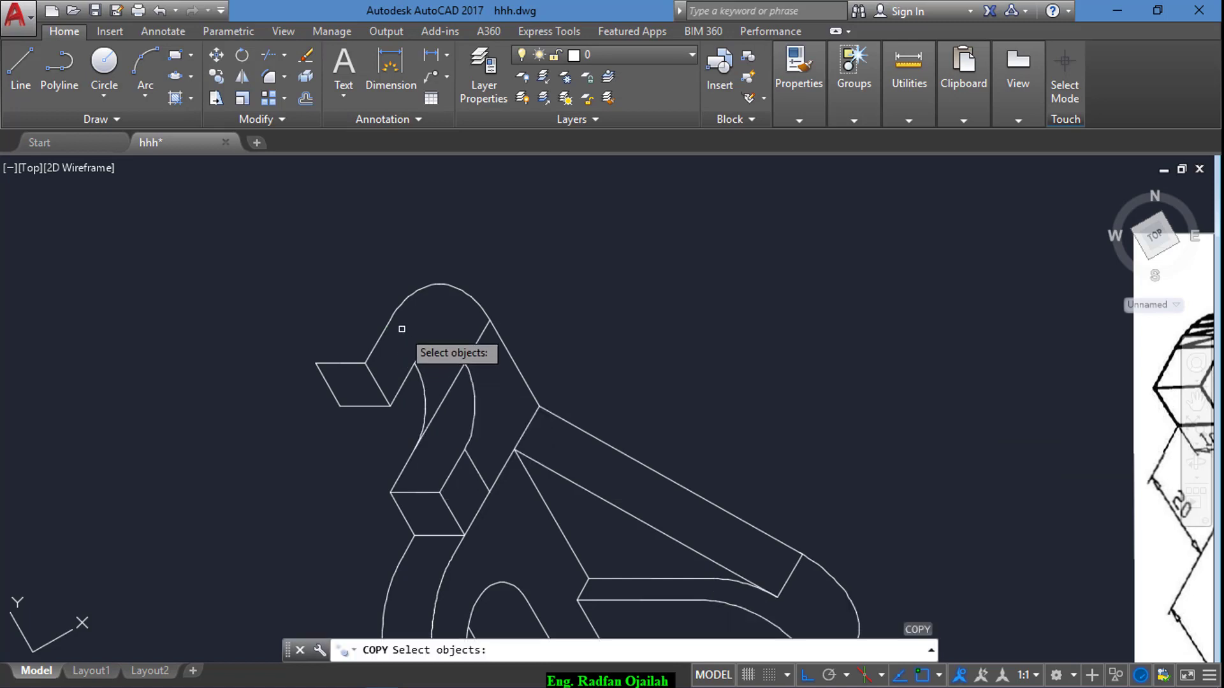
{"action": "left_click", "coordinate": [388, 329]}
{"action": "left_click", "coordinate": [397, 311]}
{"action": "key", "text": "Return"}
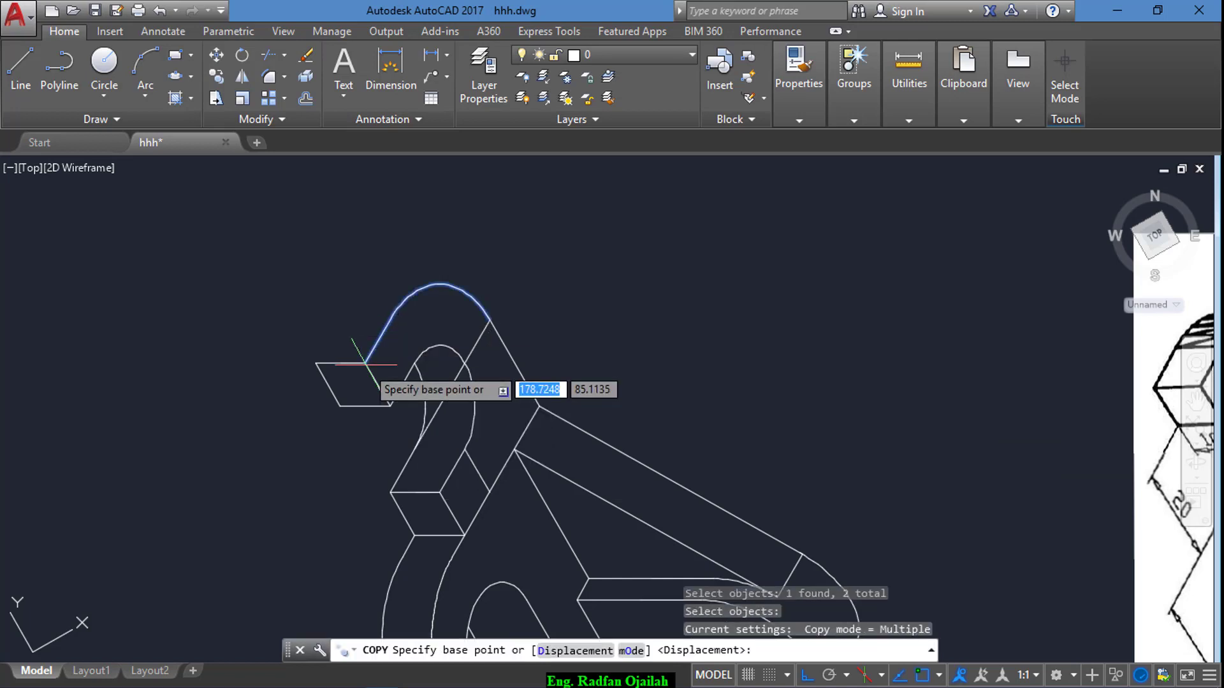
{"action": "left_click", "coordinate": [365, 363]}
{"action": "left_click", "coordinate": [318, 365]}
{"action": "key", "text": "Escape"}
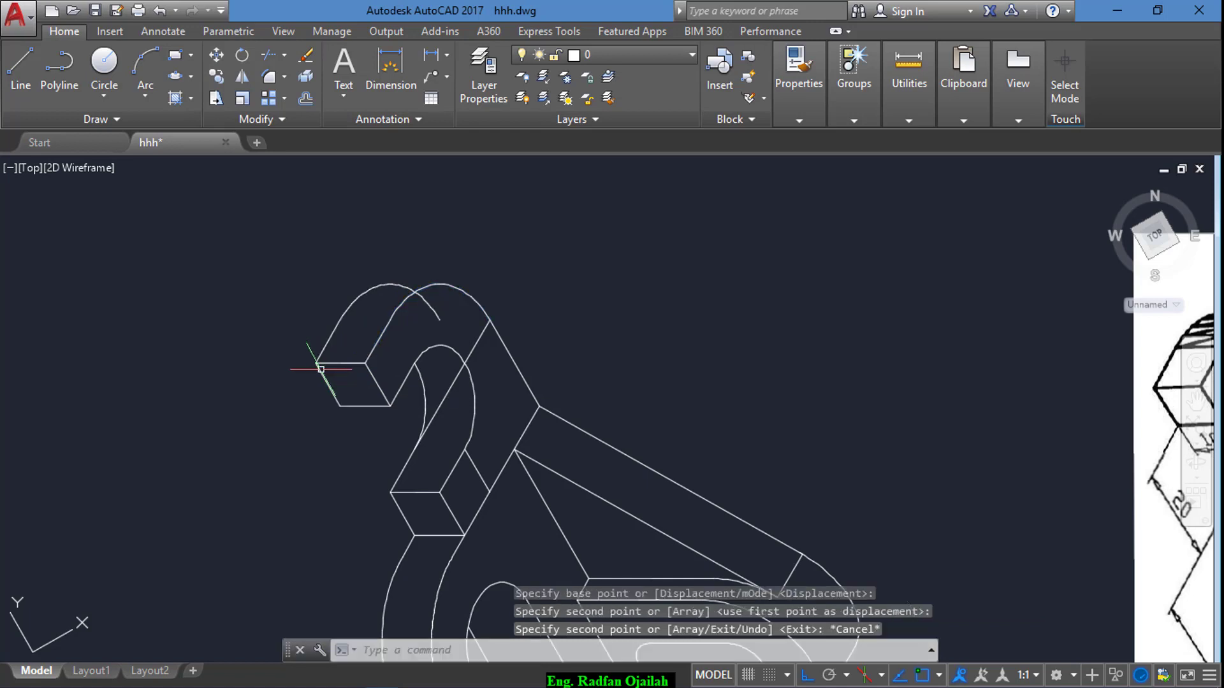
- Trim the part of the copied outer arc that lies inside the hook's front outer arc
{"action": "type", "text": "tr"}
{"action": "key", "text": "Return"}
{"action": "key", "text": "Return"}
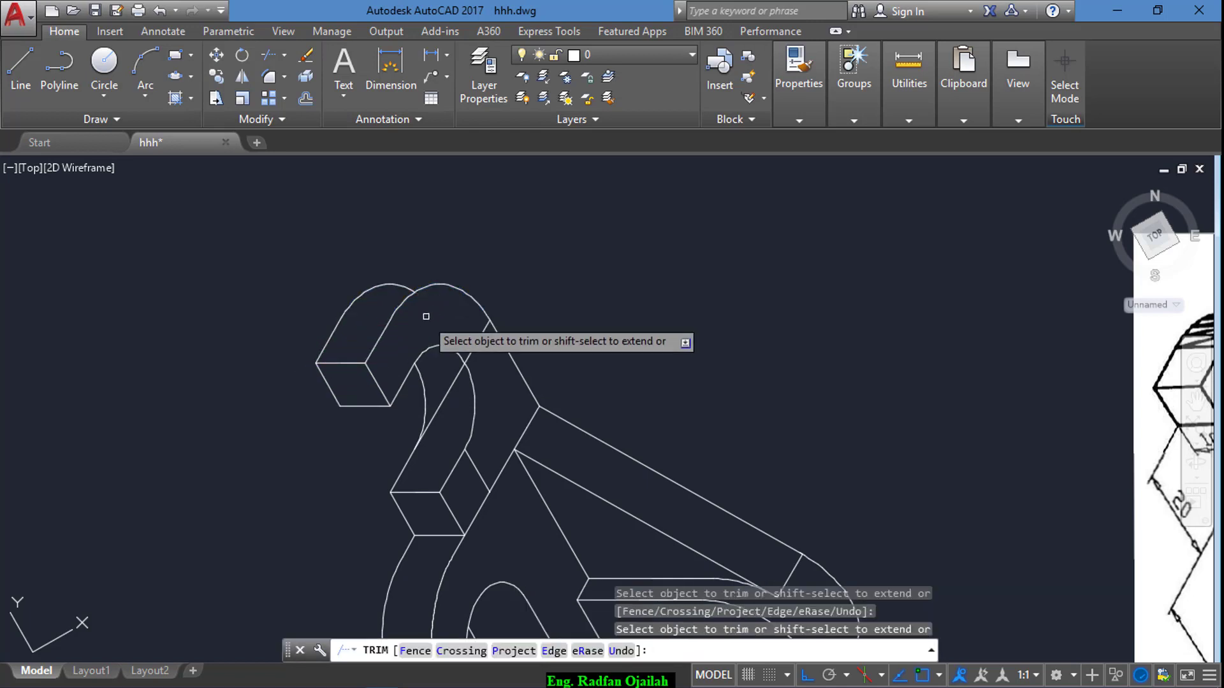
{"action": "key", "text": "Escape"}
- Copy the upper horizontal edge of the hook tip's end face to the top of the front outer arc, bridging both arcs
{"action": "type", "text": "ct o"}
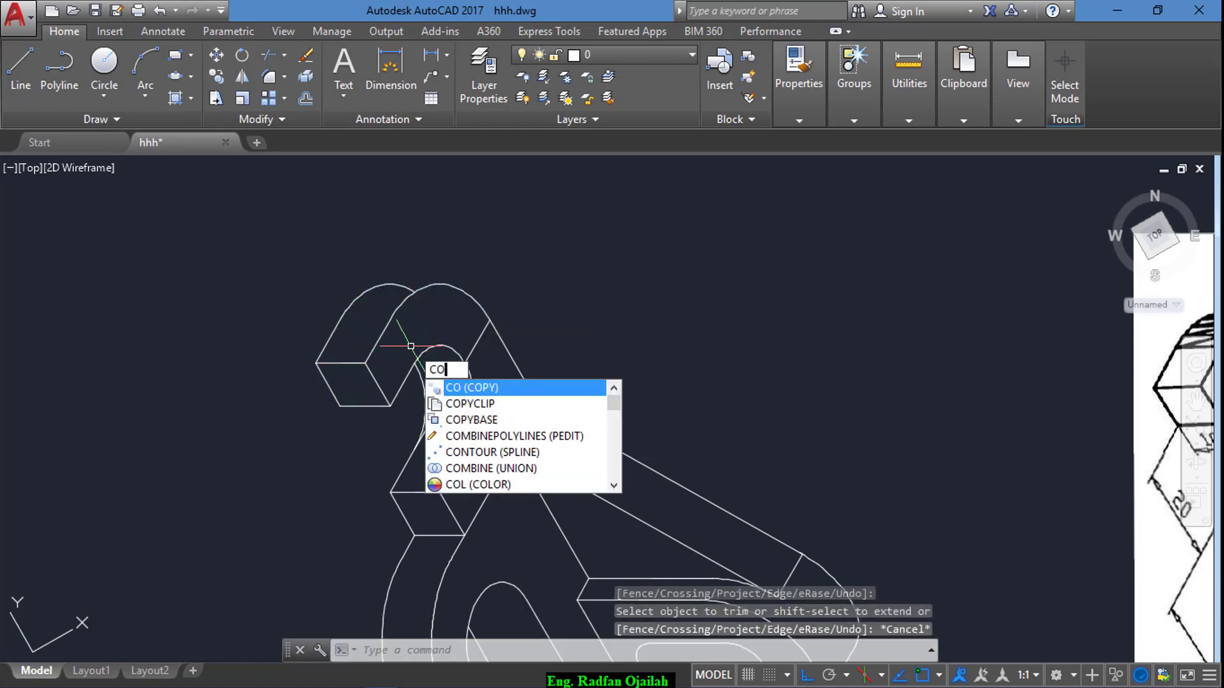
{"action": "key", "text": "Return"}
{"action": "left_click", "coordinate": [329, 355]}
{"action": "left_click", "coordinate": [356, 359]}
{"action": "left_click", "coordinate": [356, 362]}
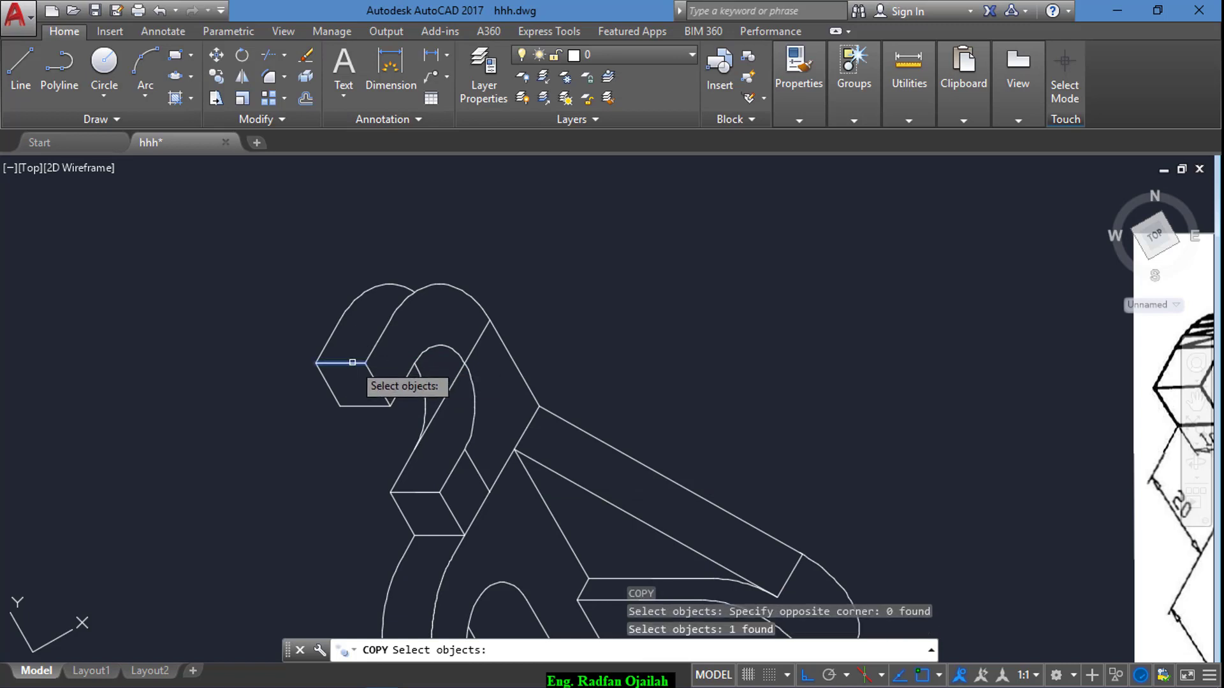
{"action": "key", "text": "Return"}
{"action": "left_click", "coordinate": [340, 363]}
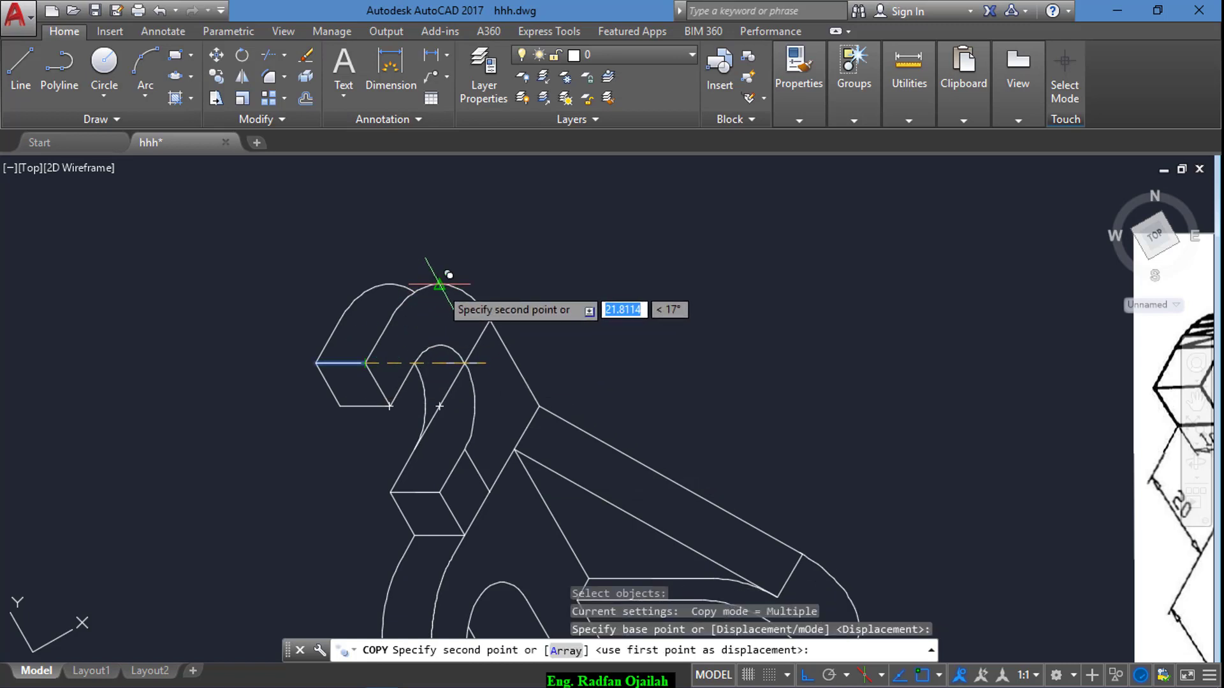
{"action": "left_click", "coordinate": [440, 283]}
{"action": "key", "text": "Escape"}
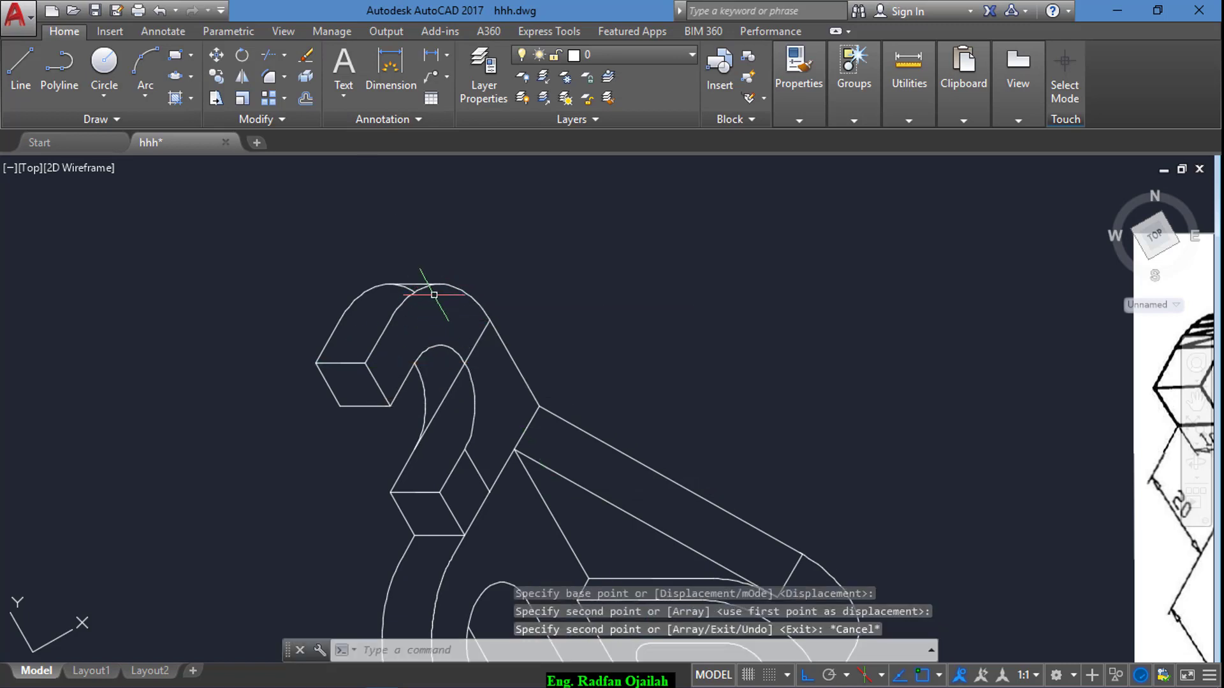
- Trim the leftover piece of the rear outer arc below the horizontal edge bridging the two arcs at the hook's top
{"action": "scroll", "coordinate": [415, 274], "scroll_direction": "up", "scroll_amount": 5}
{"action": "type", "text": "tr"}
{"action": "key", "text": "Return"}
{"action": "key", "text": "Return"}
{"action": "left_click", "coordinate": [422, 308]}
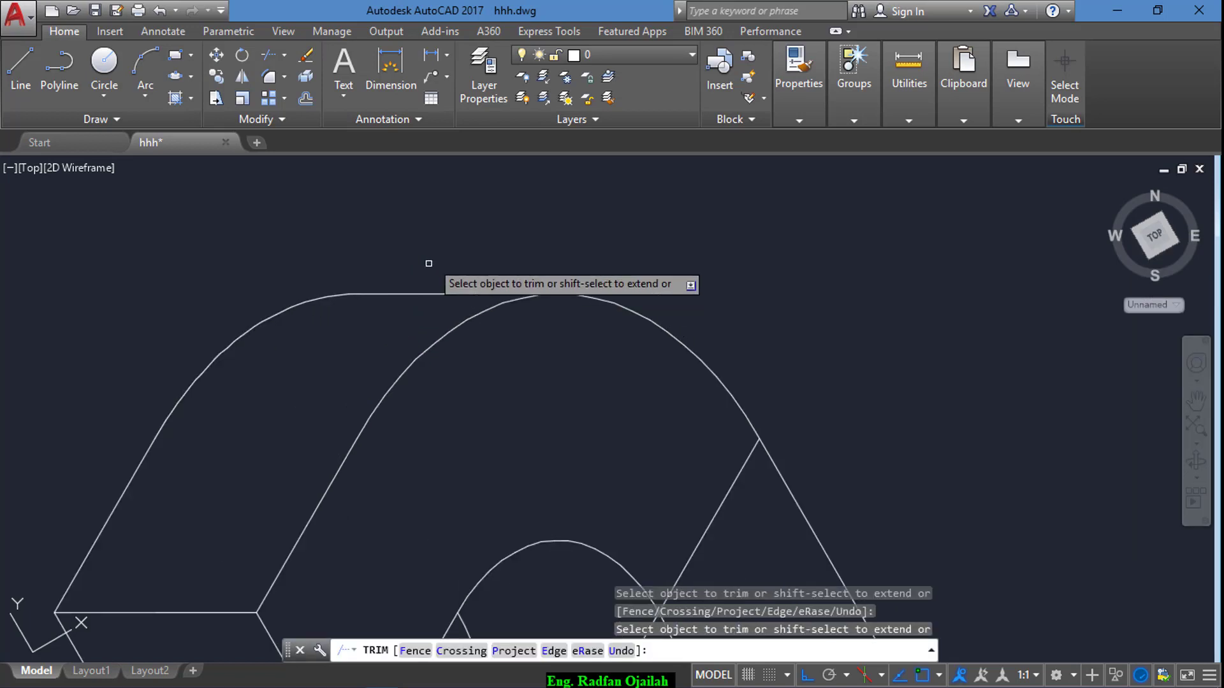
{"action": "scroll", "coordinate": [433, 267], "scroll_direction": "down", "scroll_amount": 4}
{"action": "key", "text": "Escape"}
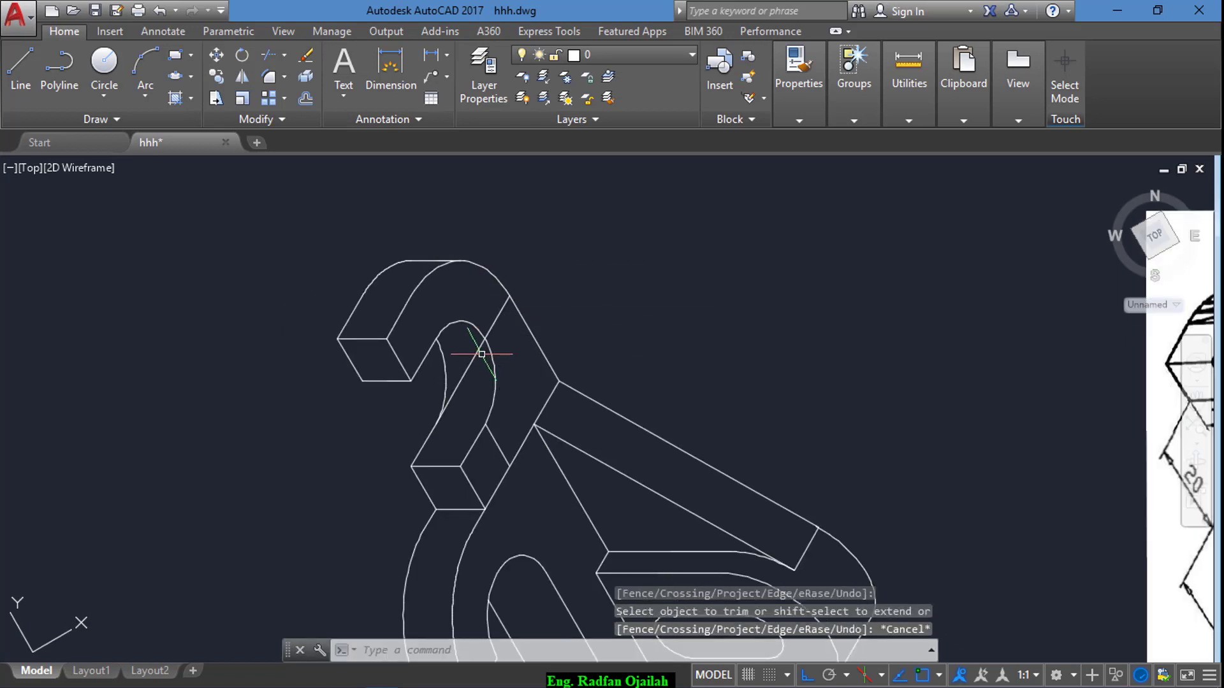
- Erase the long diagonal line crossing the upper hook and the short slanted line beside the hook's lower end block
{"action": "left_click", "coordinate": [476, 358]}
{"action": "key", "text": "Delete"}
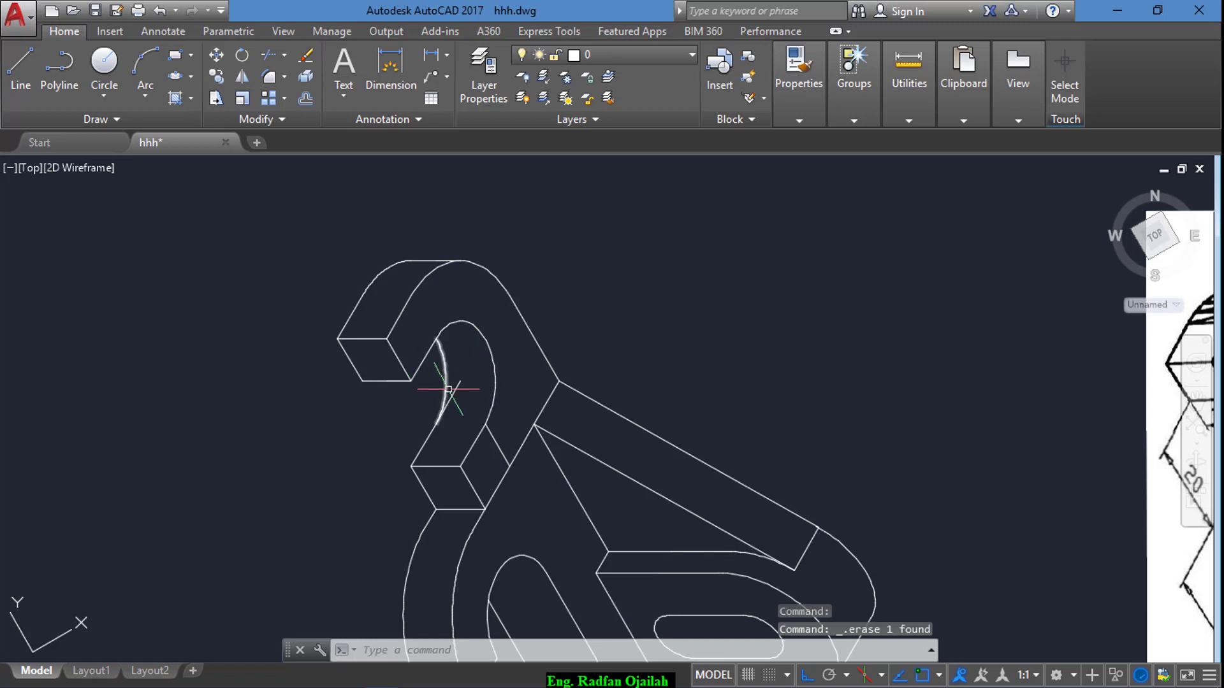
{"action": "scroll", "coordinate": [382, 343], "scroll_direction": "down", "scroll_amount": 2}
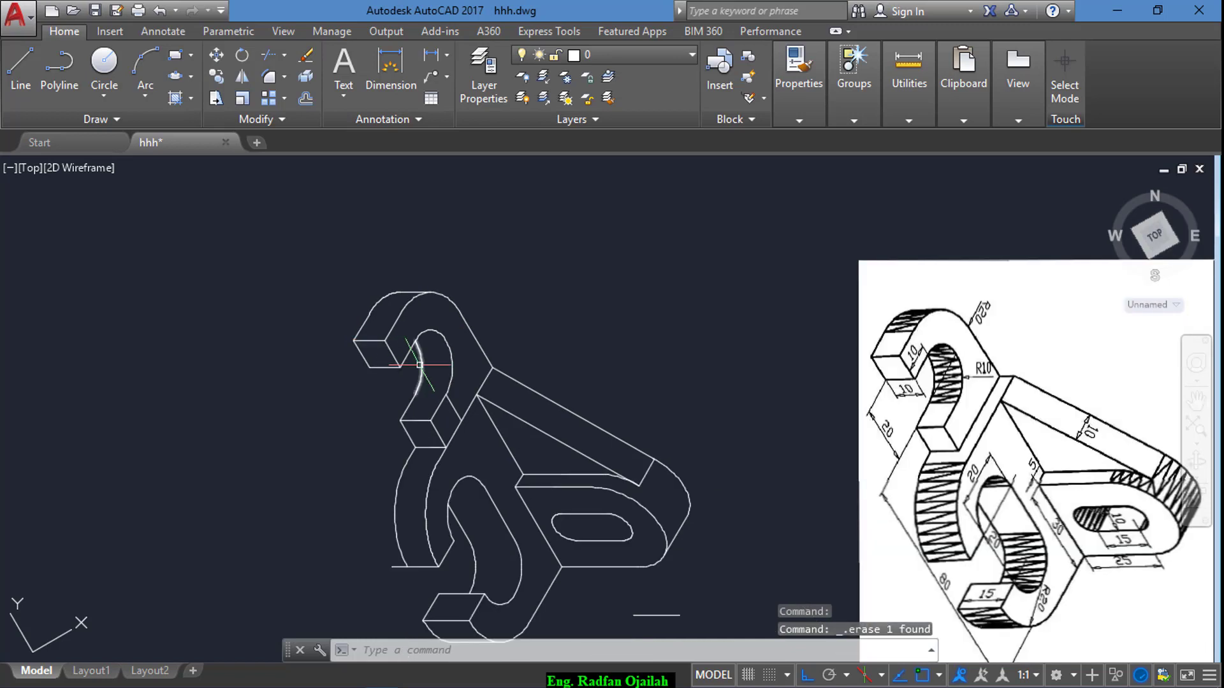
{"action": "left_click", "coordinate": [454, 399]}
{"action": "left_click", "coordinate": [436, 412]}
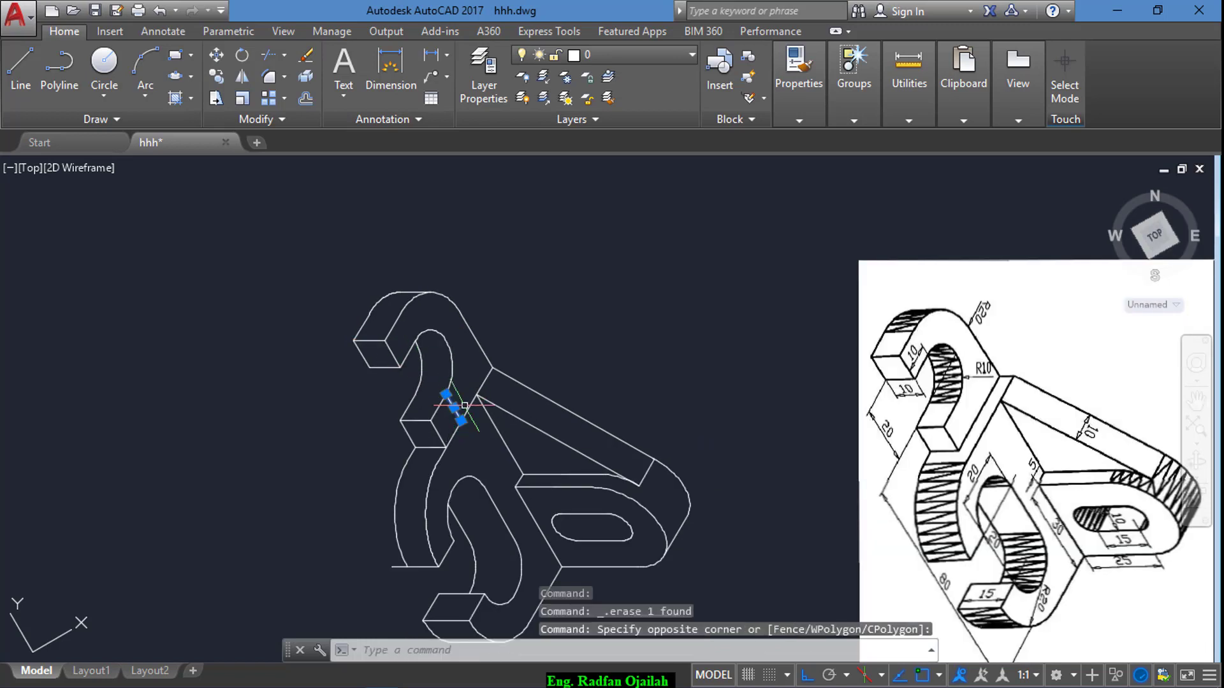
{"action": "key", "text": "Delete"}
- Trim the part of the curved arm's lower horizontal edge that extends beyond the arm's outer arc
{"action": "scroll", "coordinate": [429, 557], "scroll_direction": "up", "scroll_amount": 4}
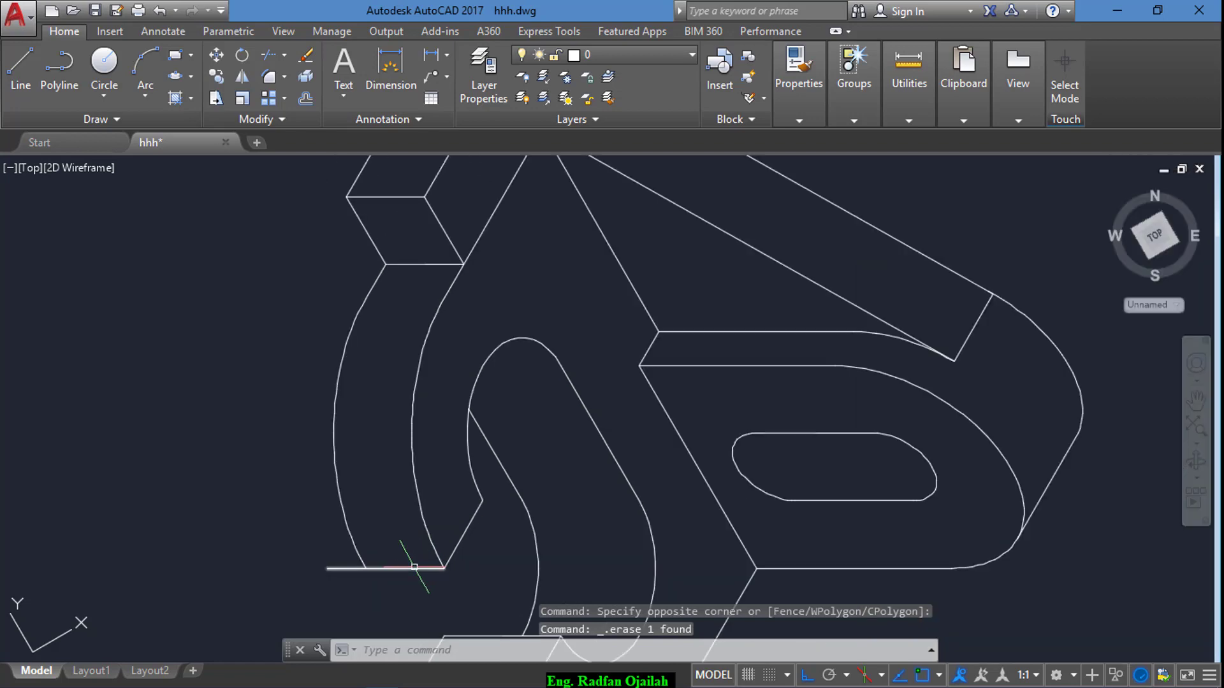
{"action": "key", "text": "Return"}
{"action": "key", "text": "Return"}
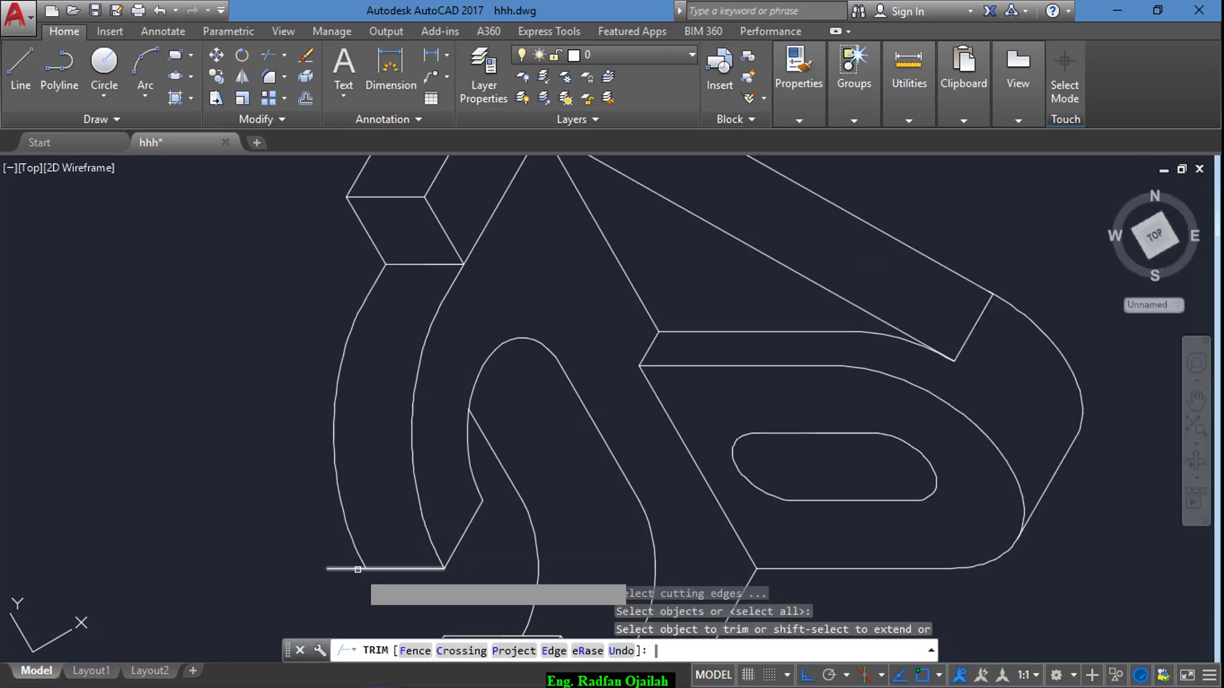
{"action": "scroll", "coordinate": [365, 486], "scroll_direction": "down", "scroll_amount": 4}
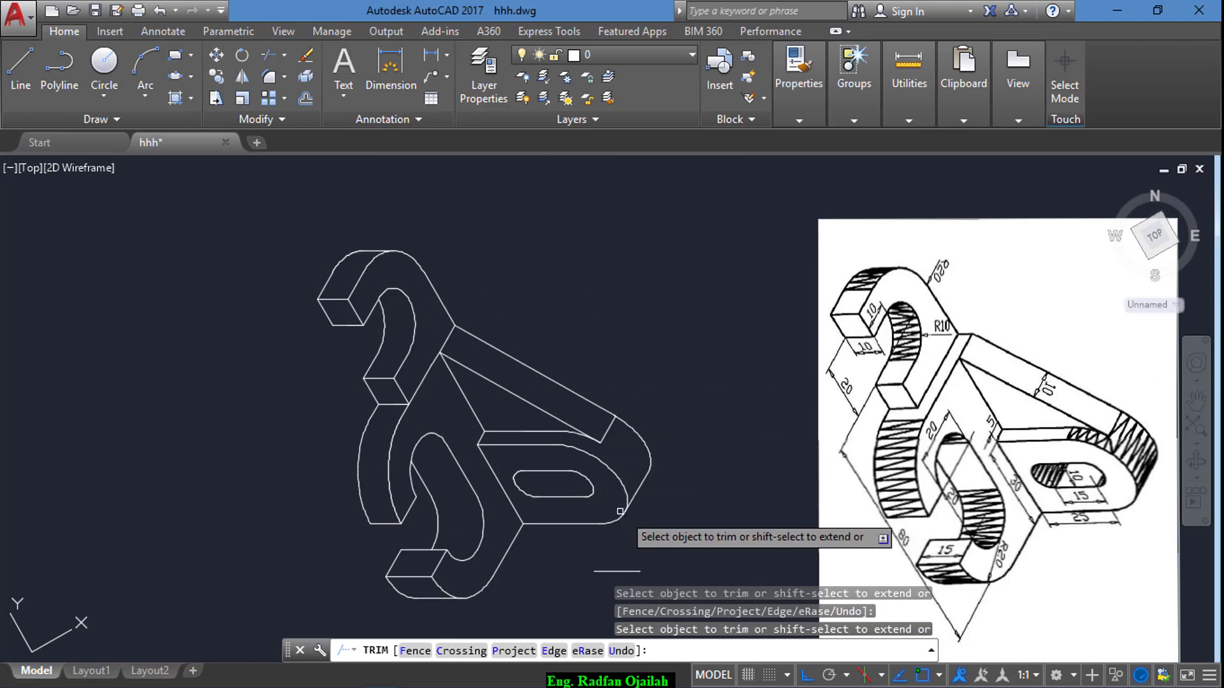
- Erase the stray short horizontal line lying apart from the bracket, below its slotted lug
{"action": "left_click", "coordinate": [642, 546]}
{"action": "left_click", "coordinate": [619, 581]}
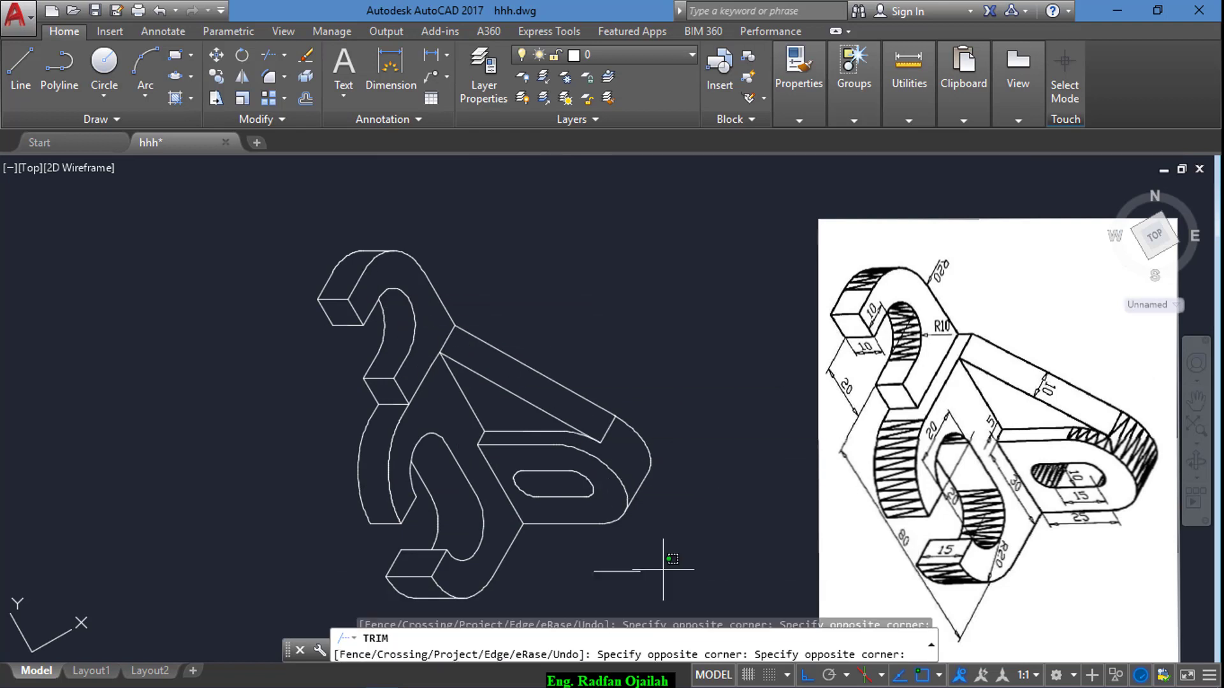
{"action": "key", "text": "Escape"}
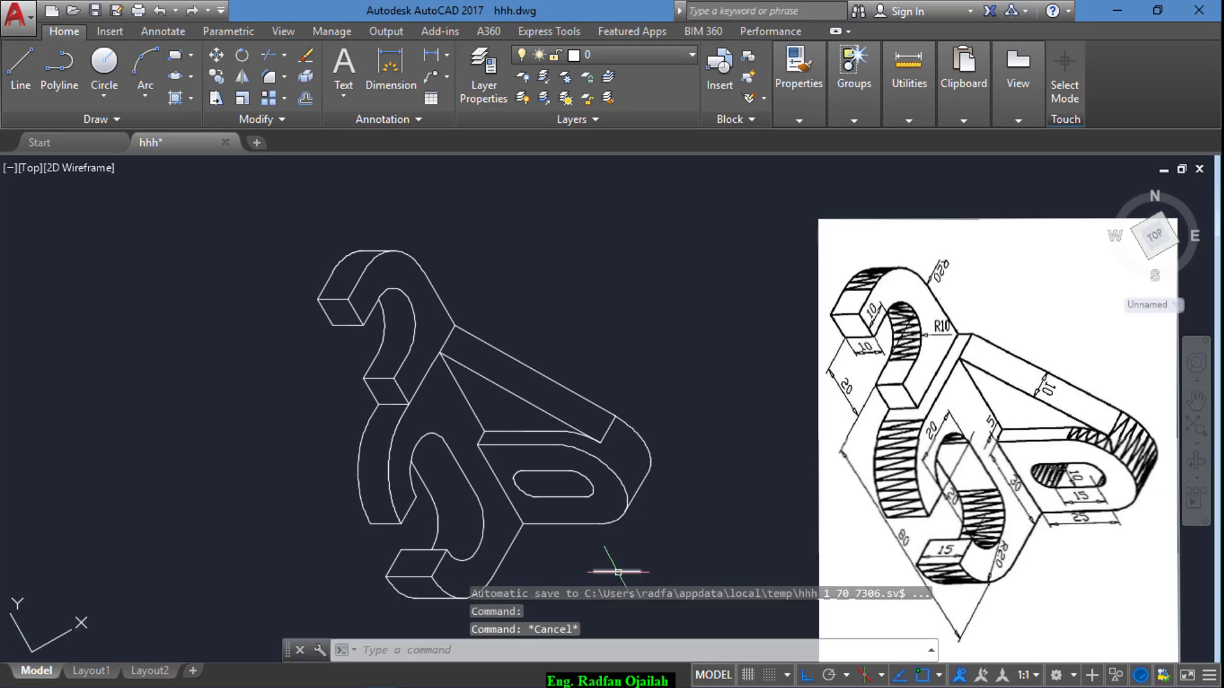
{"action": "left_click", "coordinate": [620, 569]}
{"action": "key", "text": "Delete"}
{"action": "scroll", "coordinate": [293, 440], "scroll_direction": "down", "scroll_amount": 2}
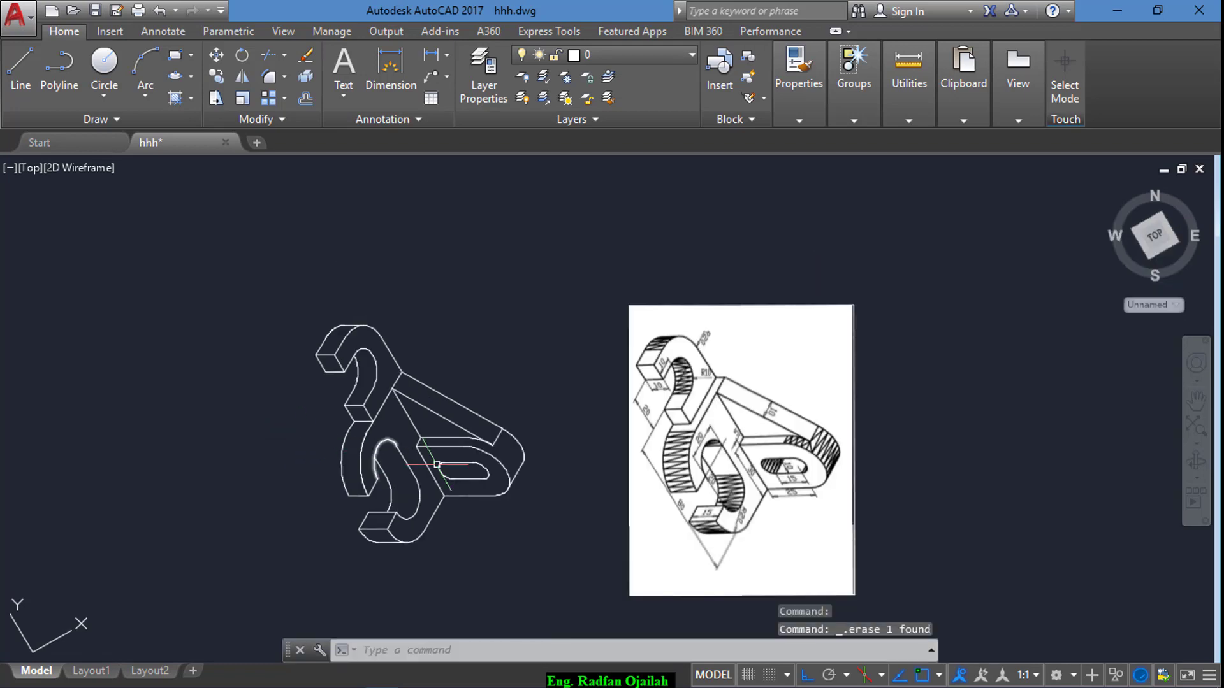
{"action": "scroll", "coordinate": [494, 523], "scroll_direction": "up", "scroll_amount": 2}
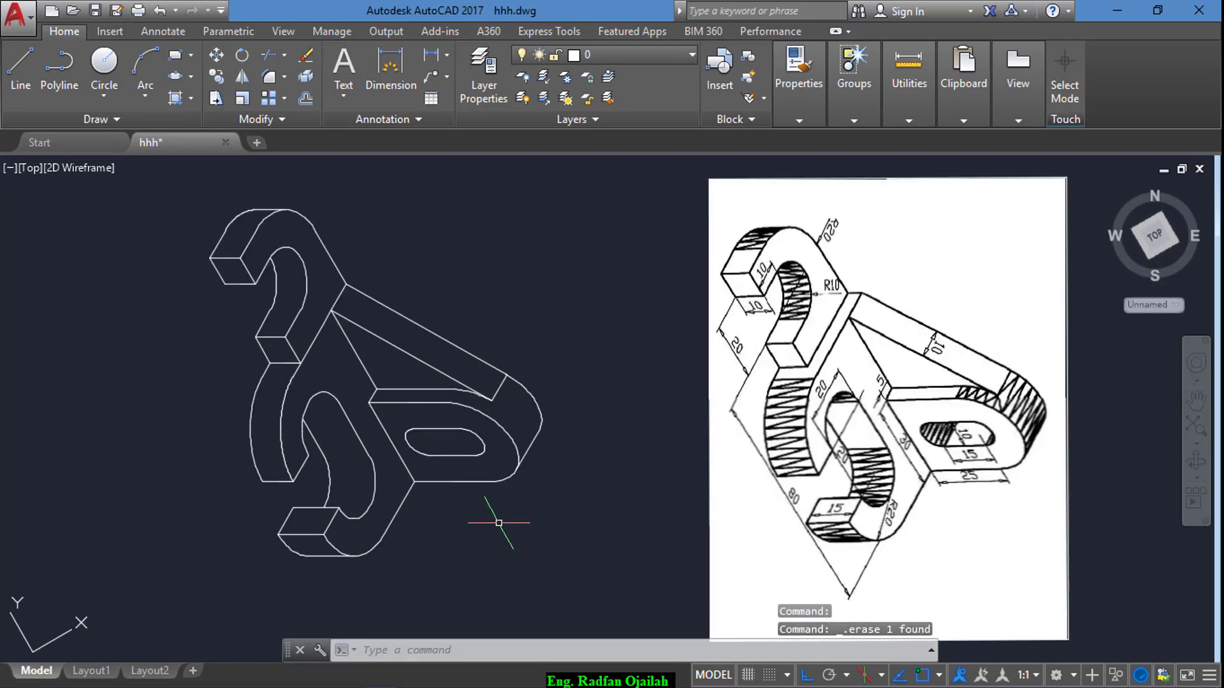